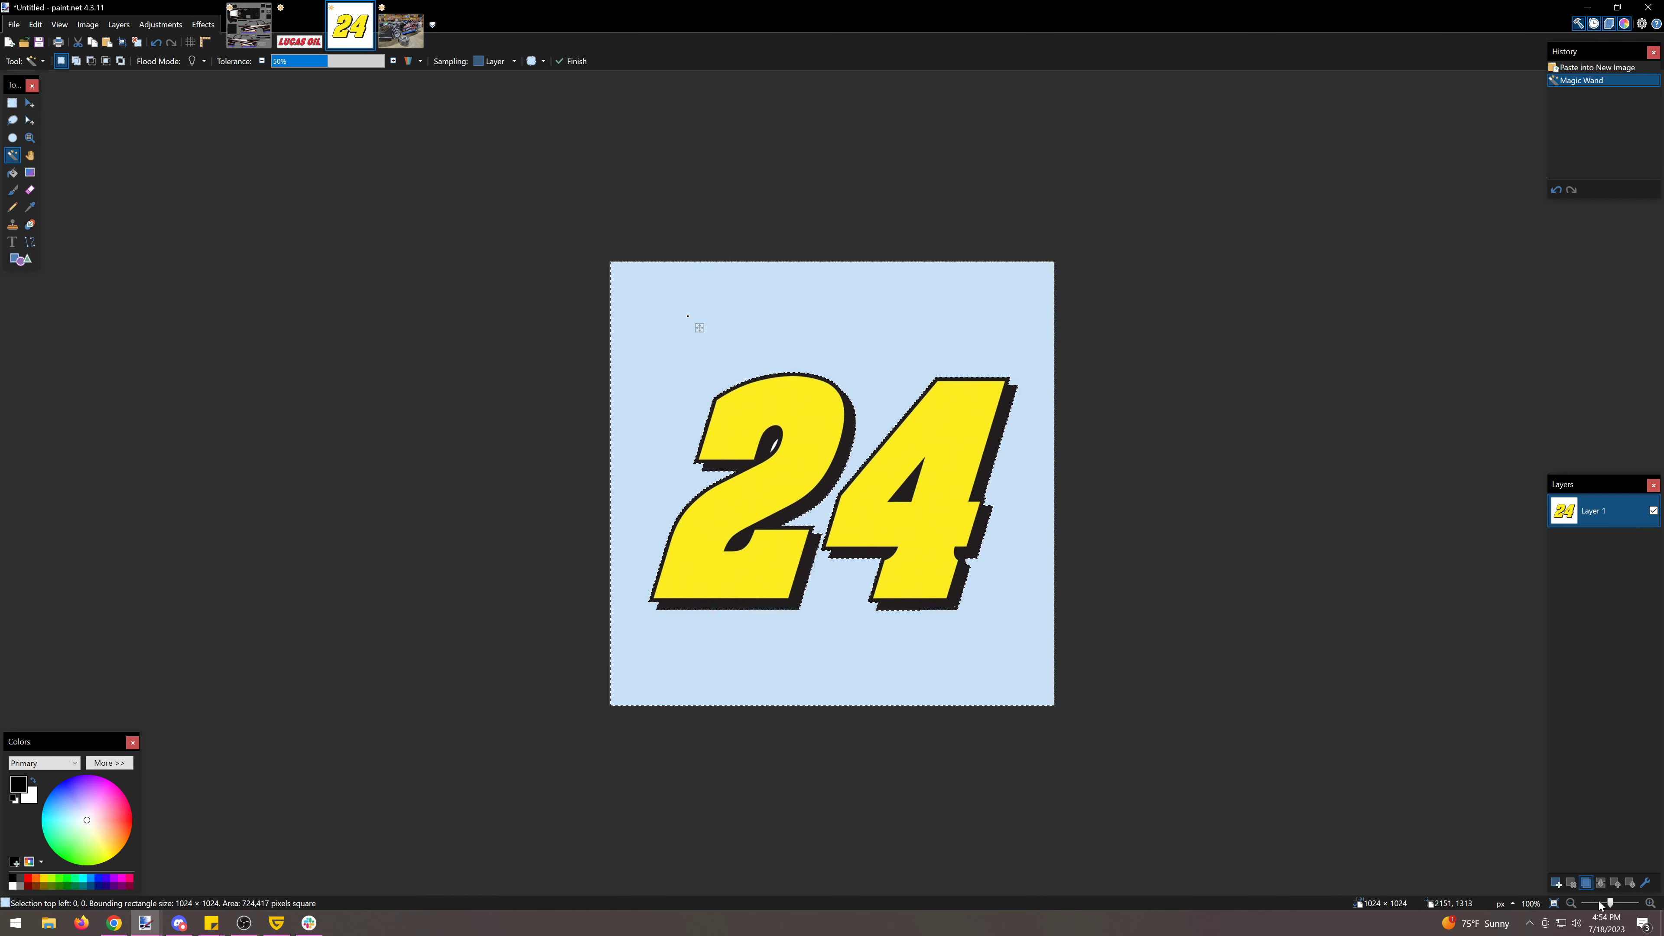
Step: Add the small white gap inside the 2 to the Magic Wand selection and erase the selected white background
scroll(689, 317, up, 1)
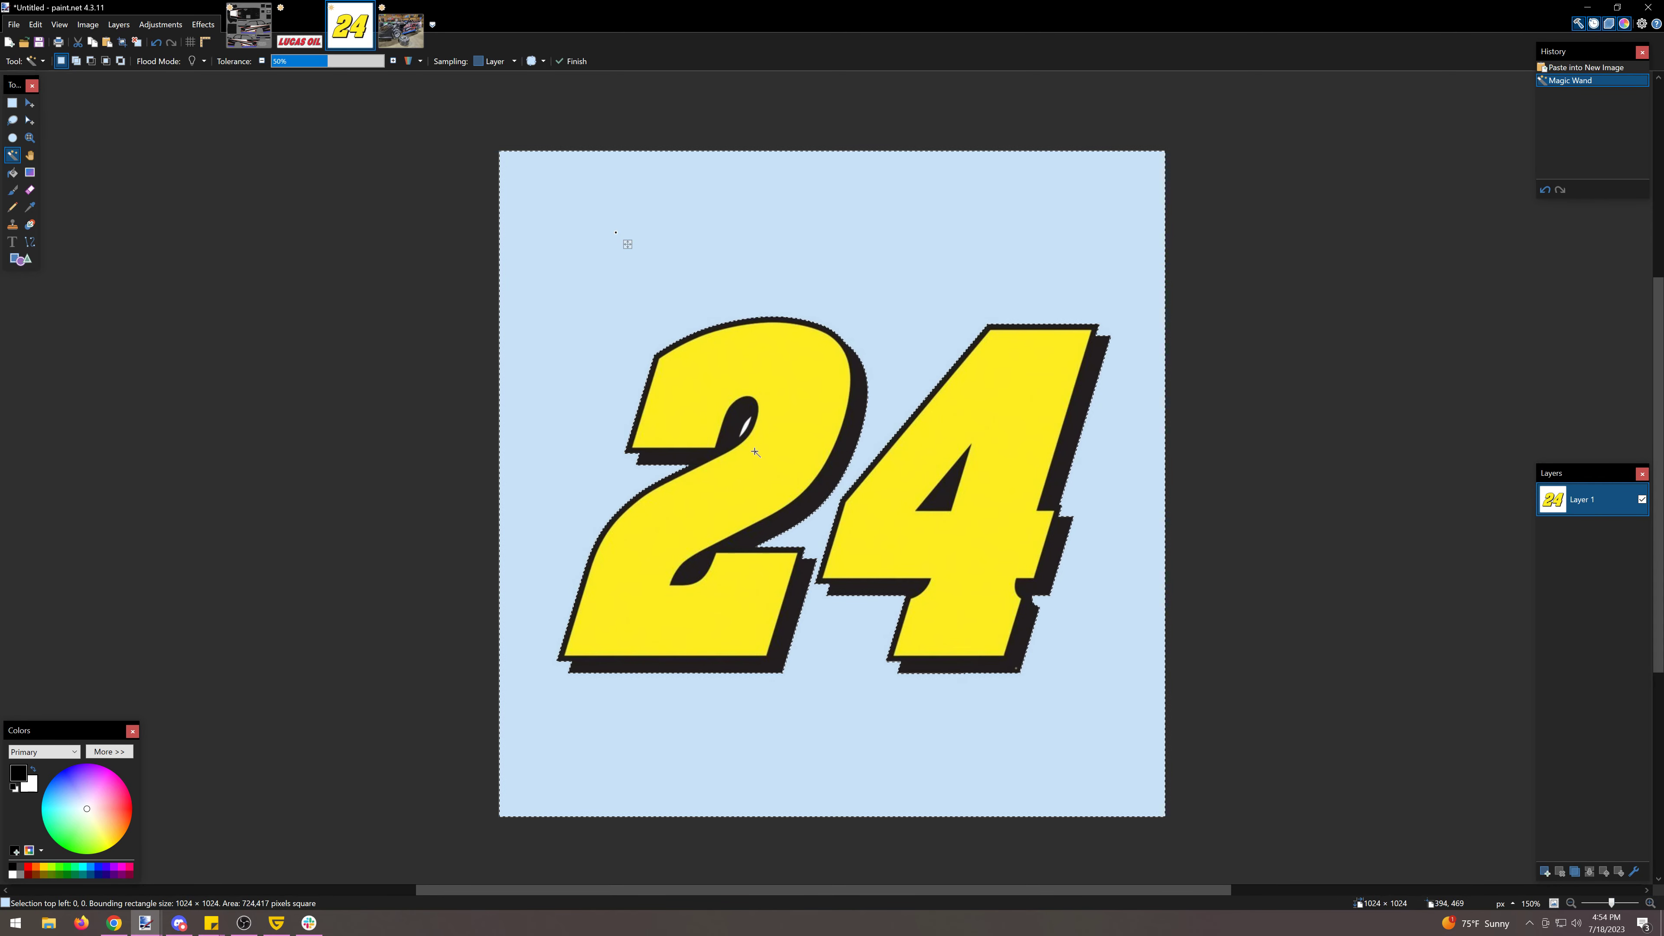
ctrl+click(746, 428)
ctrl+click(747, 427)
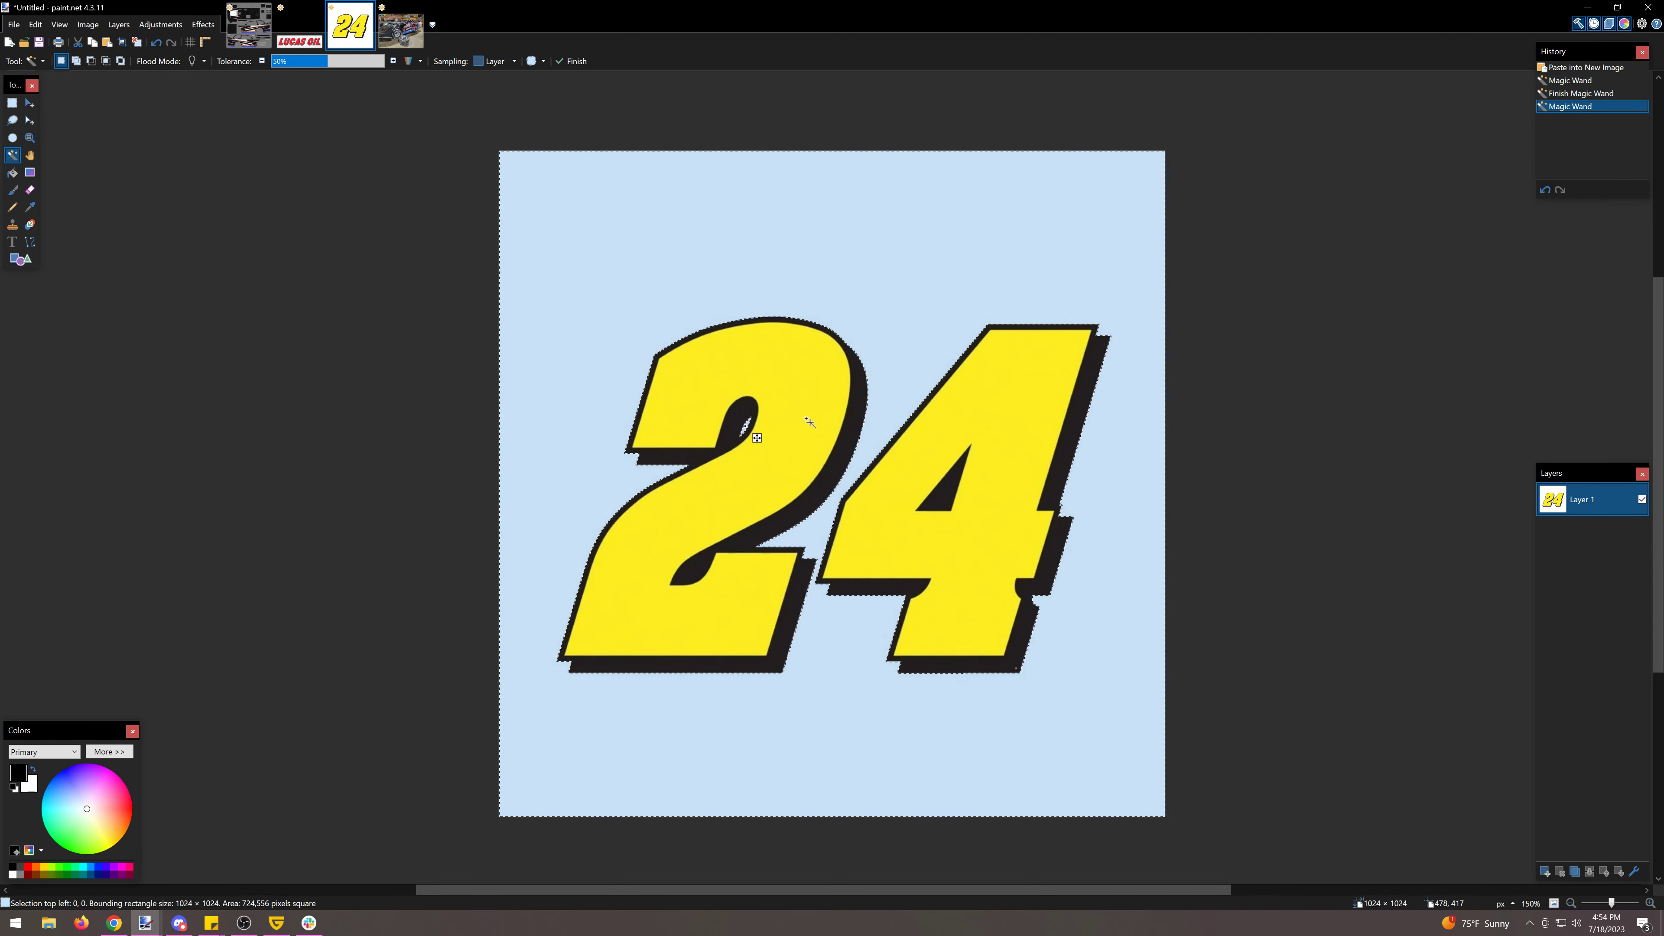
key(Delete)
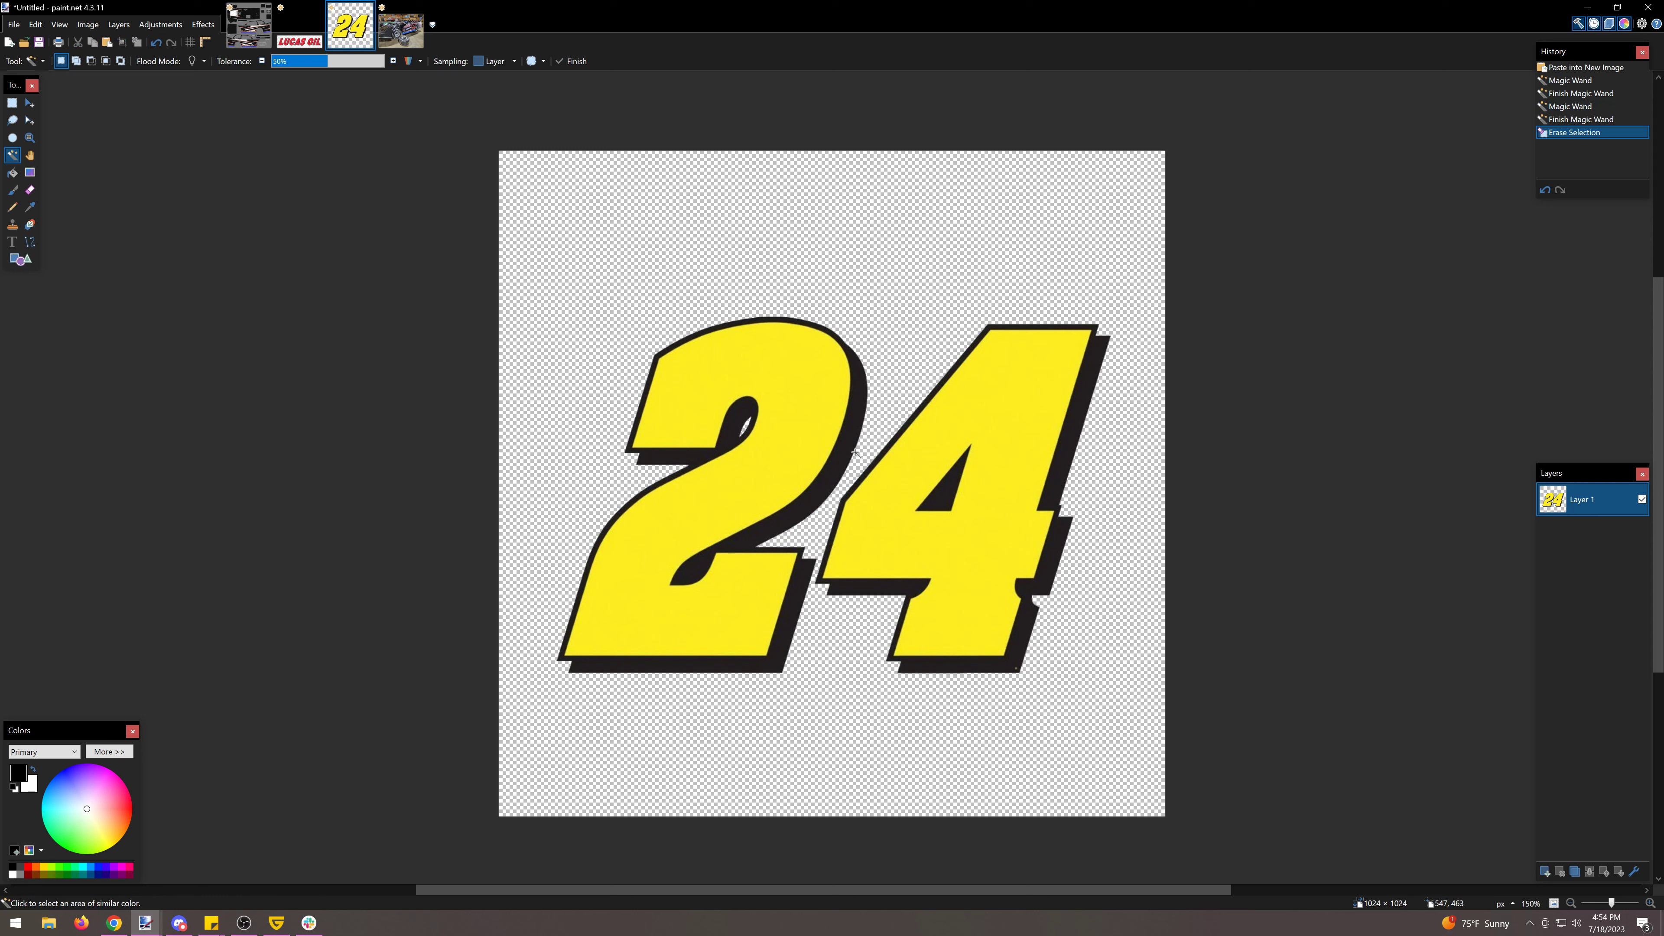
Step: Copy a rectangular area around the 24 and paste it on a new layer directly above the Logo layer in 9k test.psd
click(12, 102)
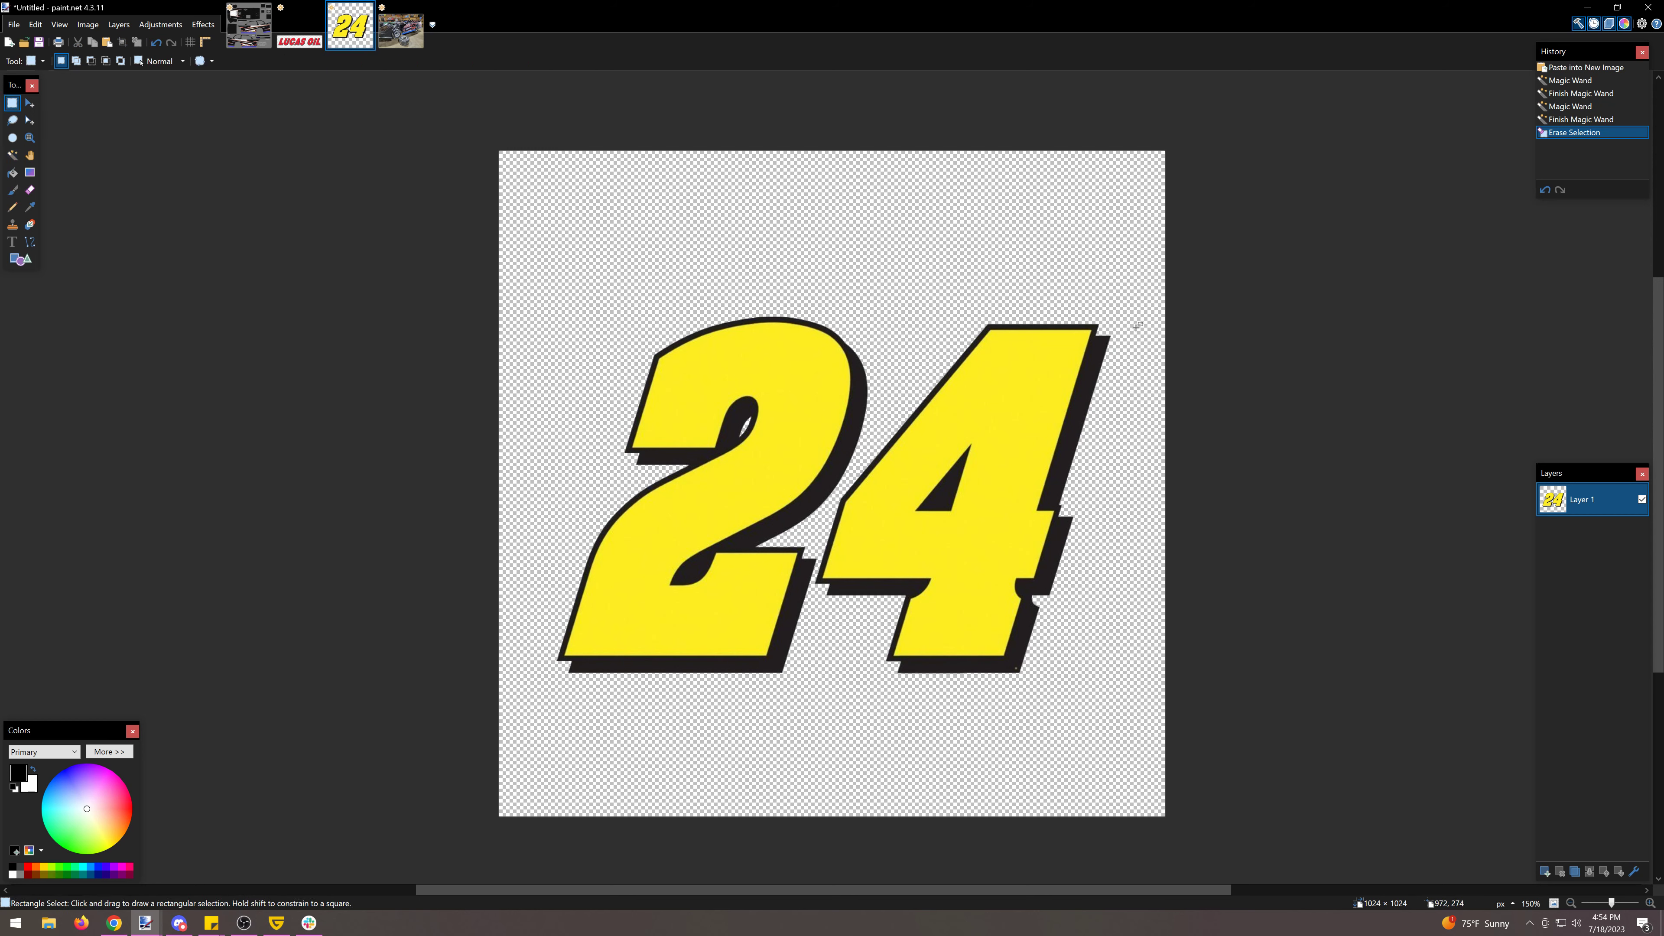
drag(1127, 302, 537, 692)
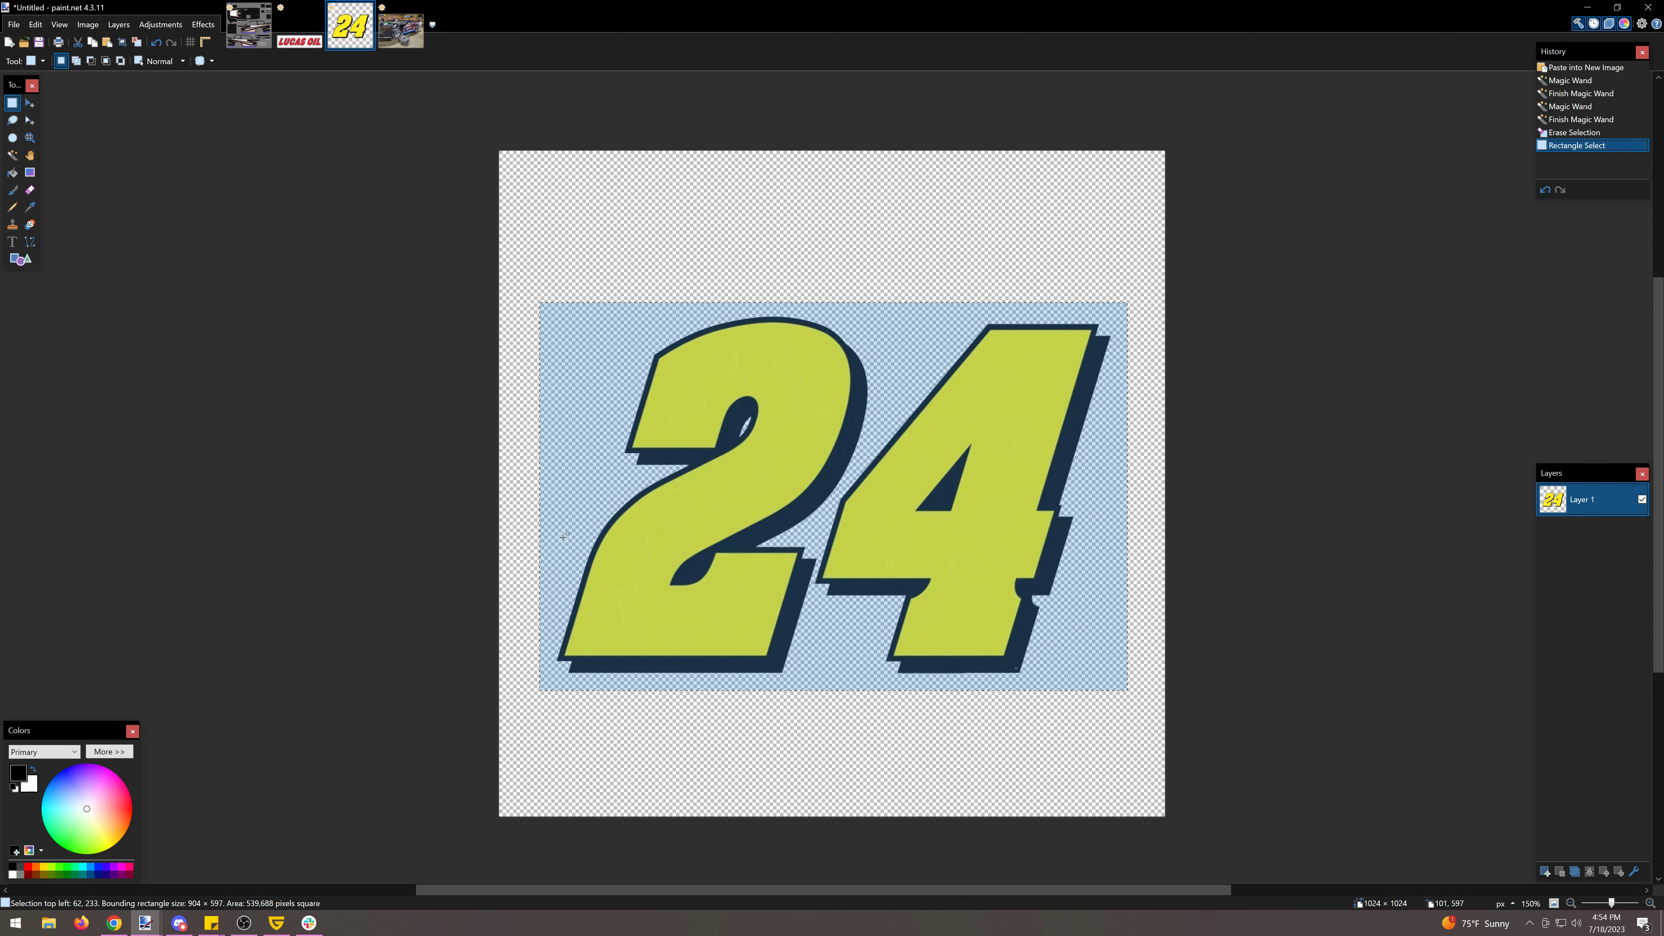
click(249, 25)
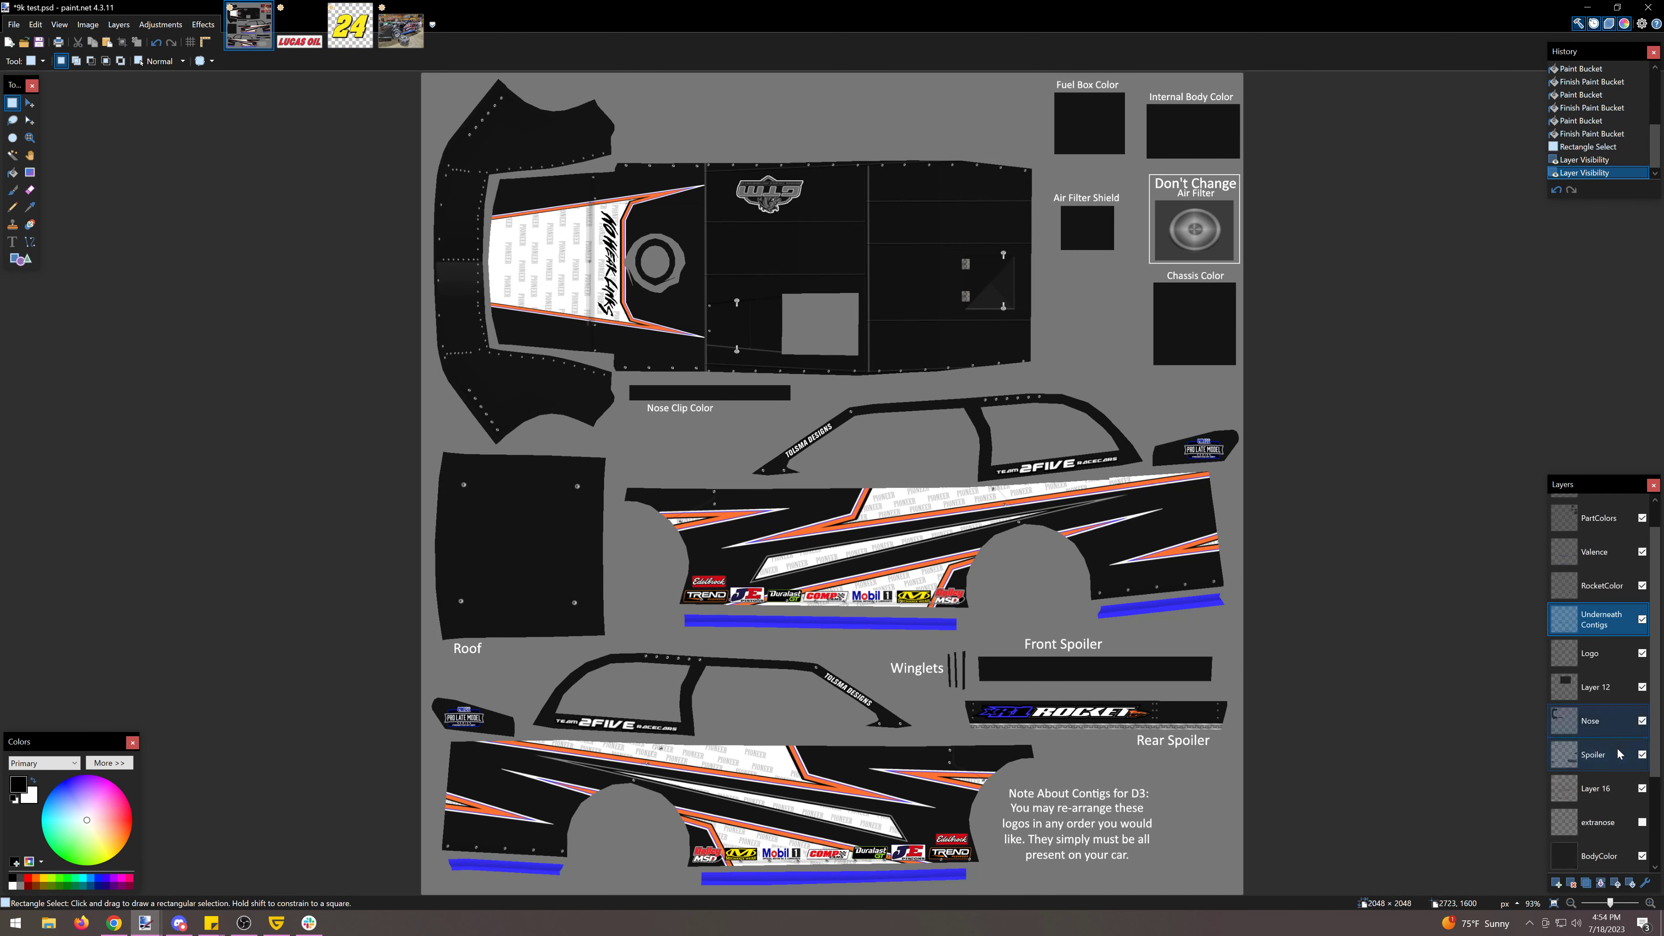
click(1596, 654)
click(1555, 883)
key(ctrl+v)
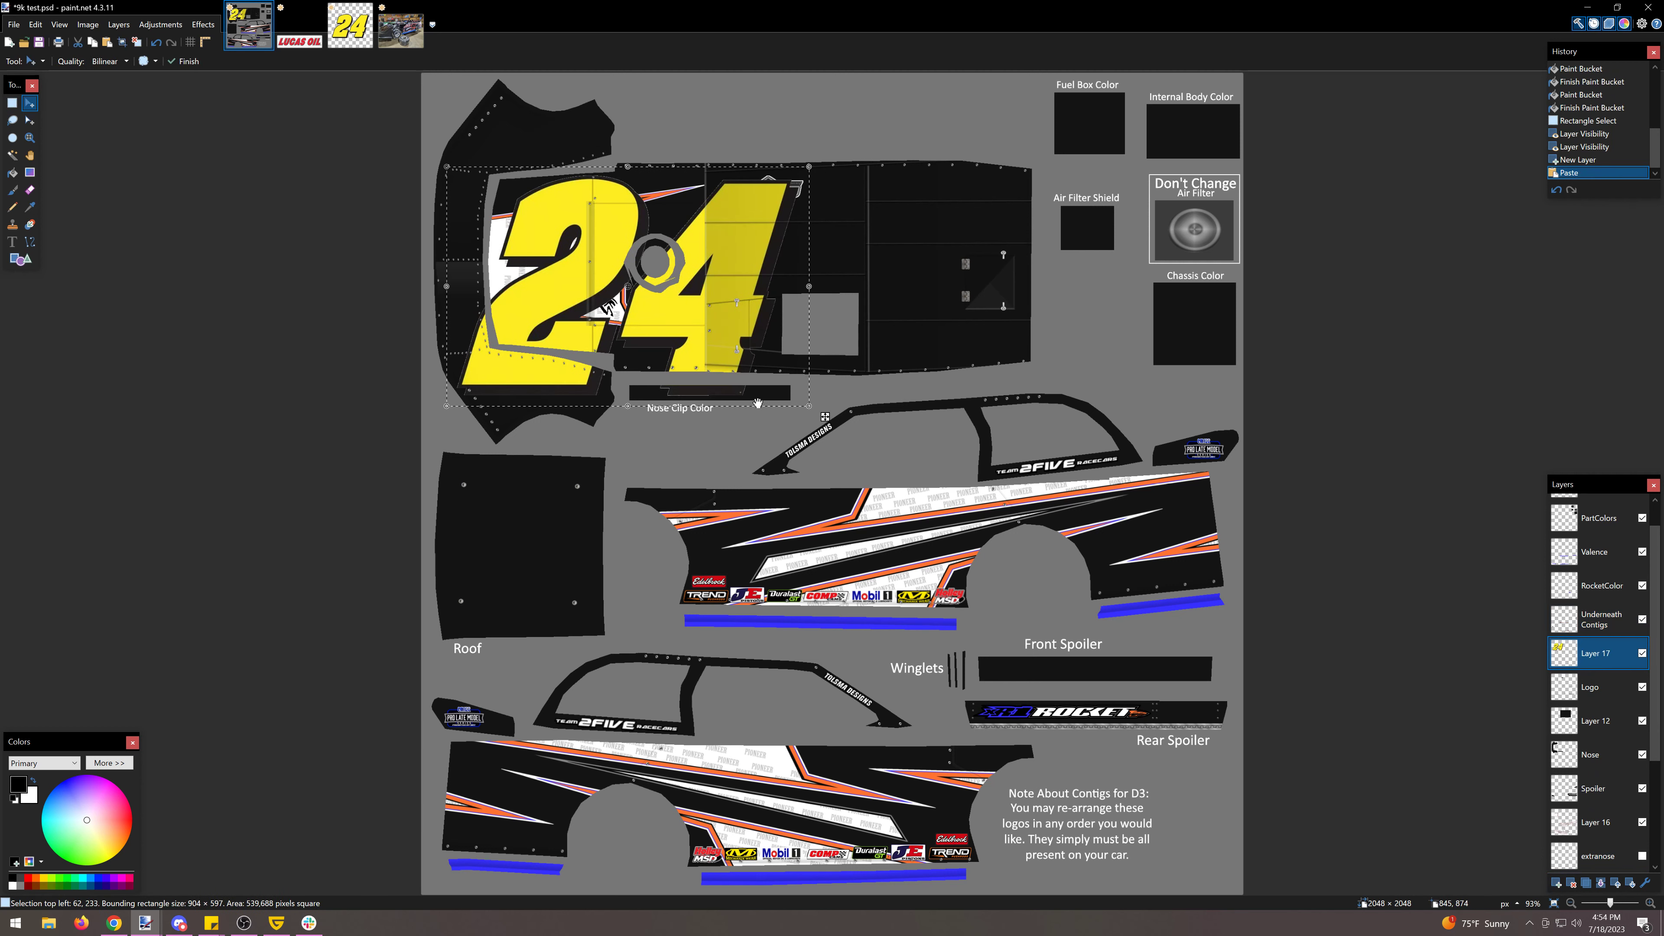
Step: Scale the pasted 24 to about 388 × 256 px, place it on the upper side panel's door area and deselect it
drag(810, 290, 818, 625)
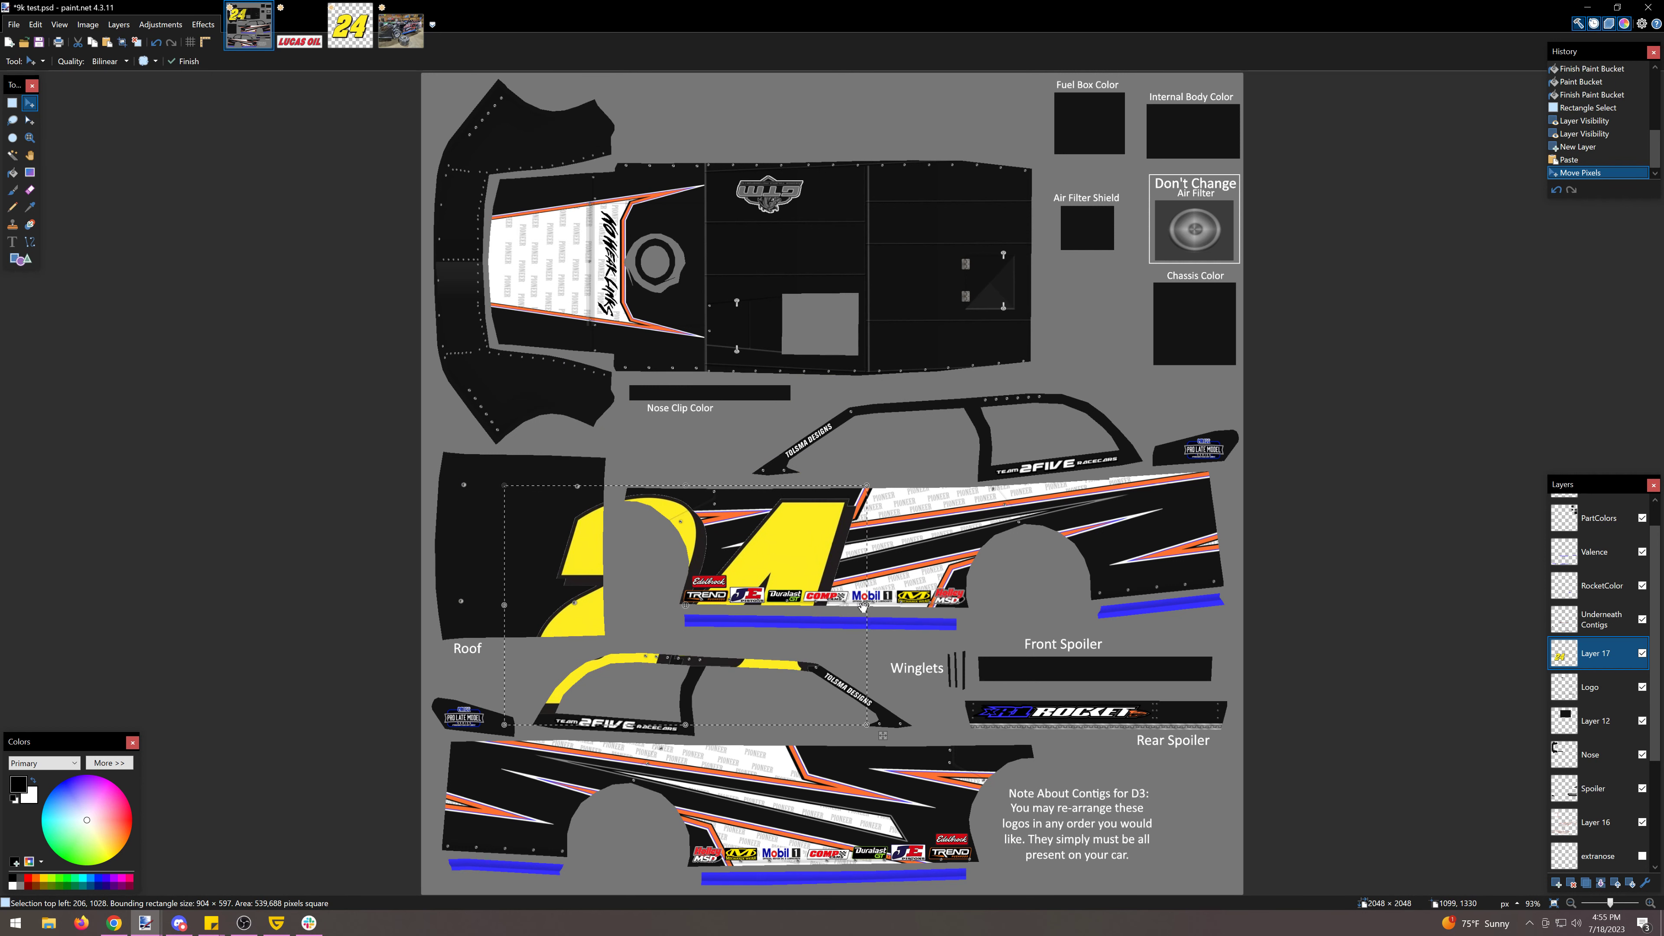
drag(867, 606, 647, 620)
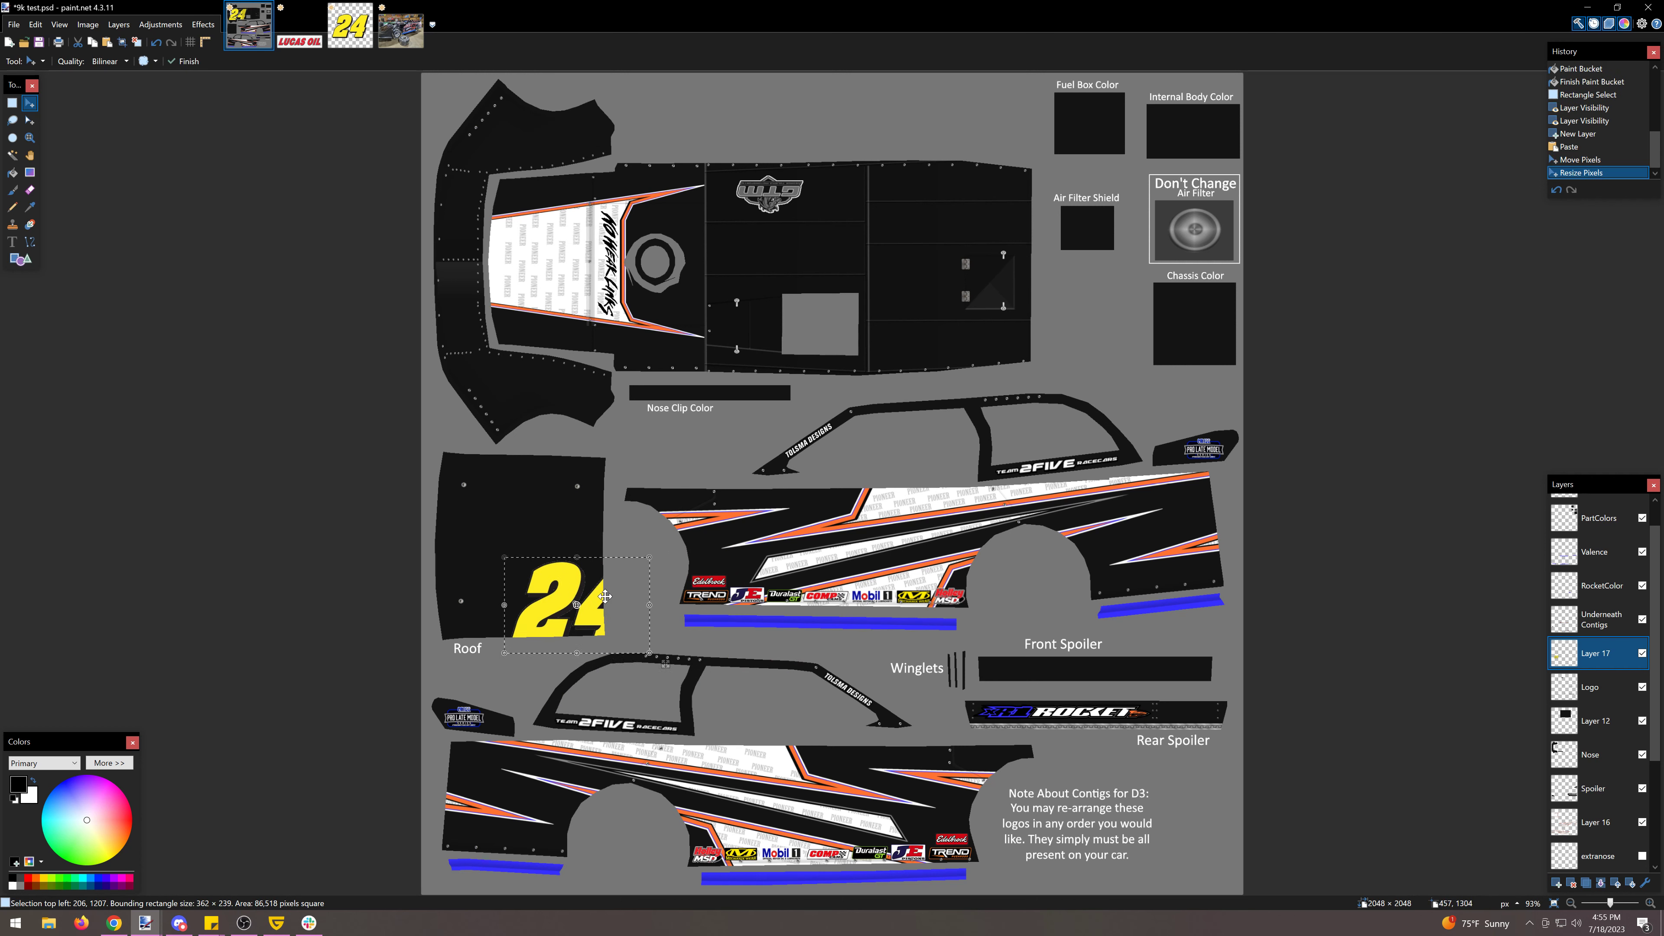
drag(645, 629, 890, 590)
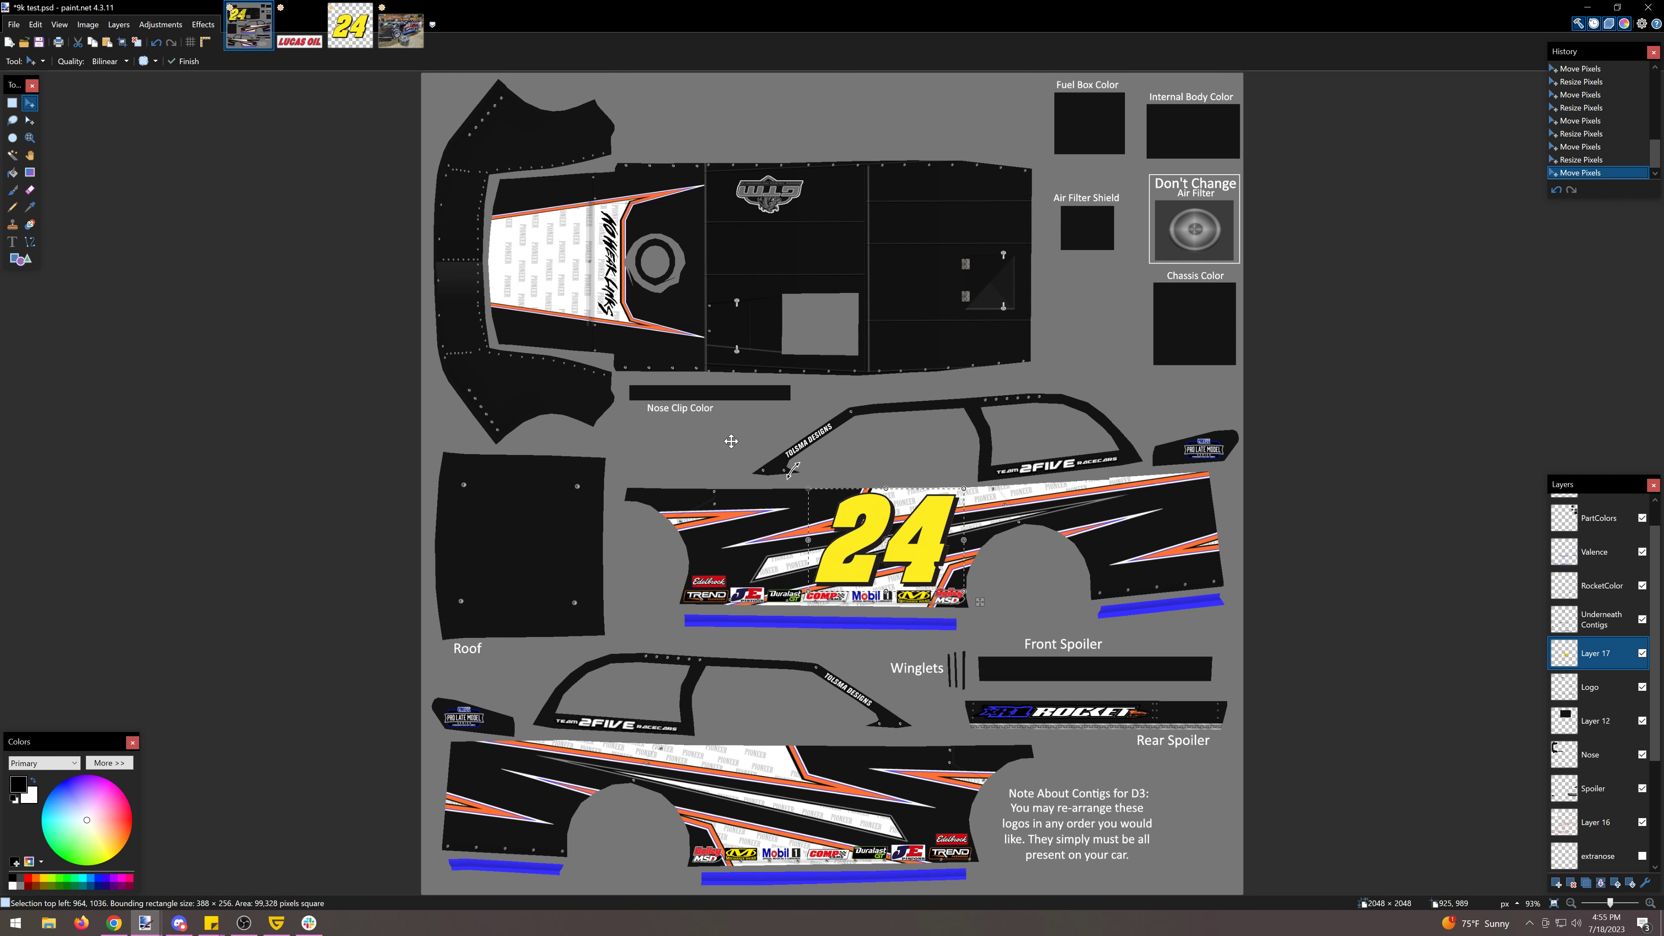
click(12, 103)
click(863, 479)
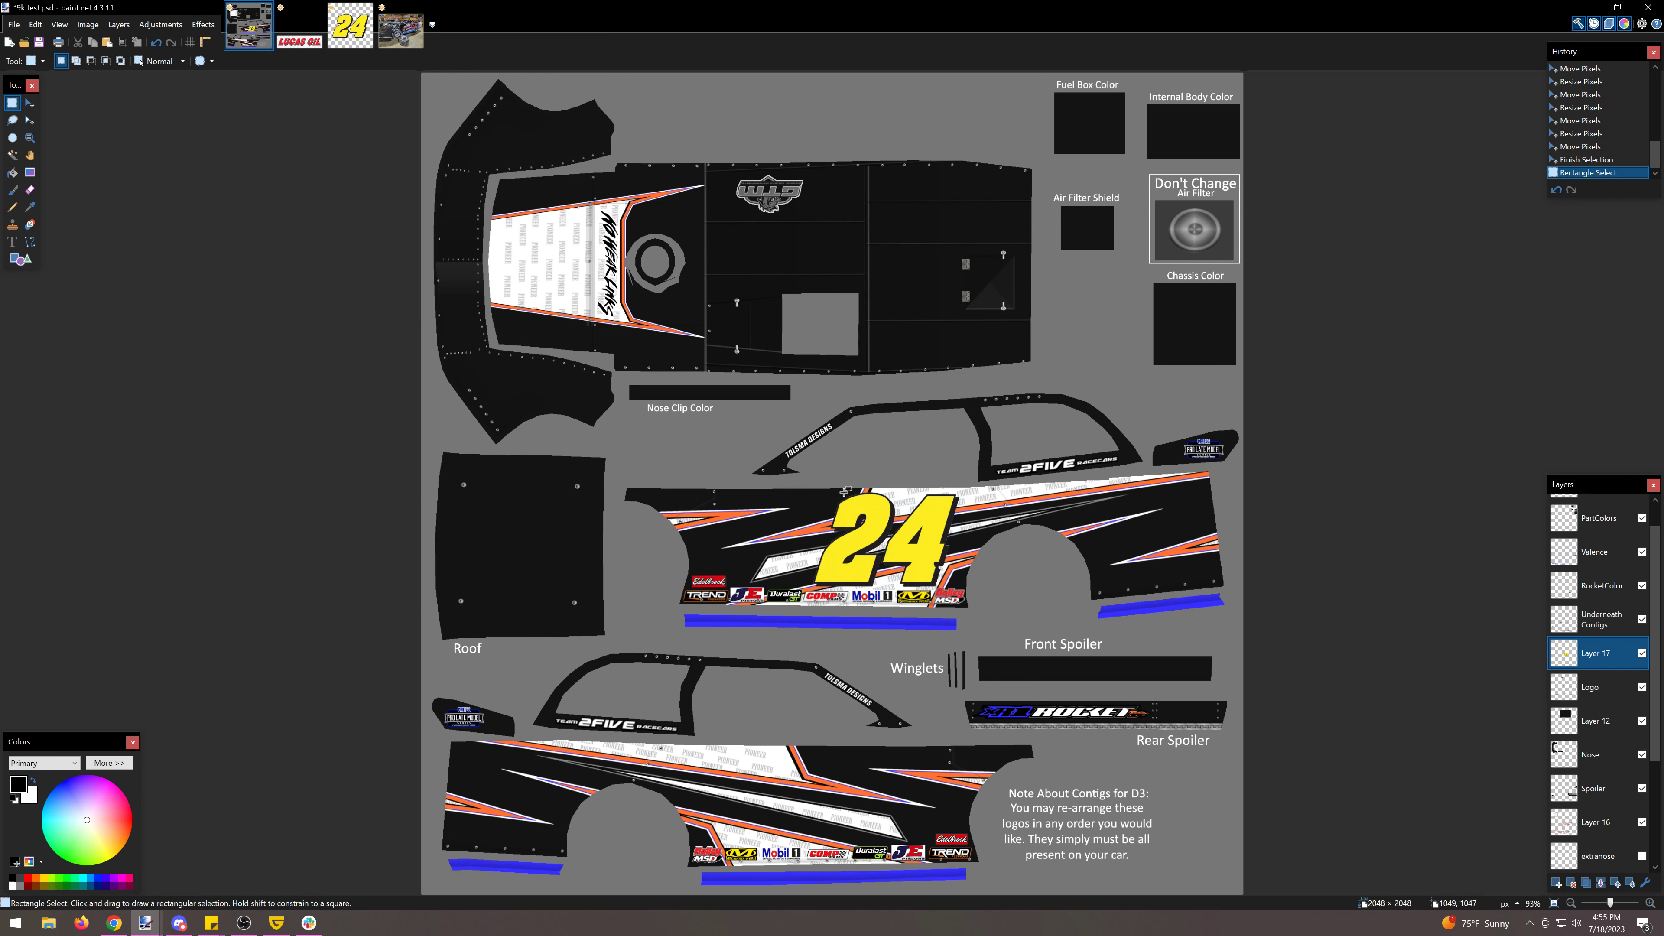
Step: Select the 24 on the upper side panel, apply a white Outline Object effect around it and deselect
drag(982, 474, 773, 623)
click(204, 25)
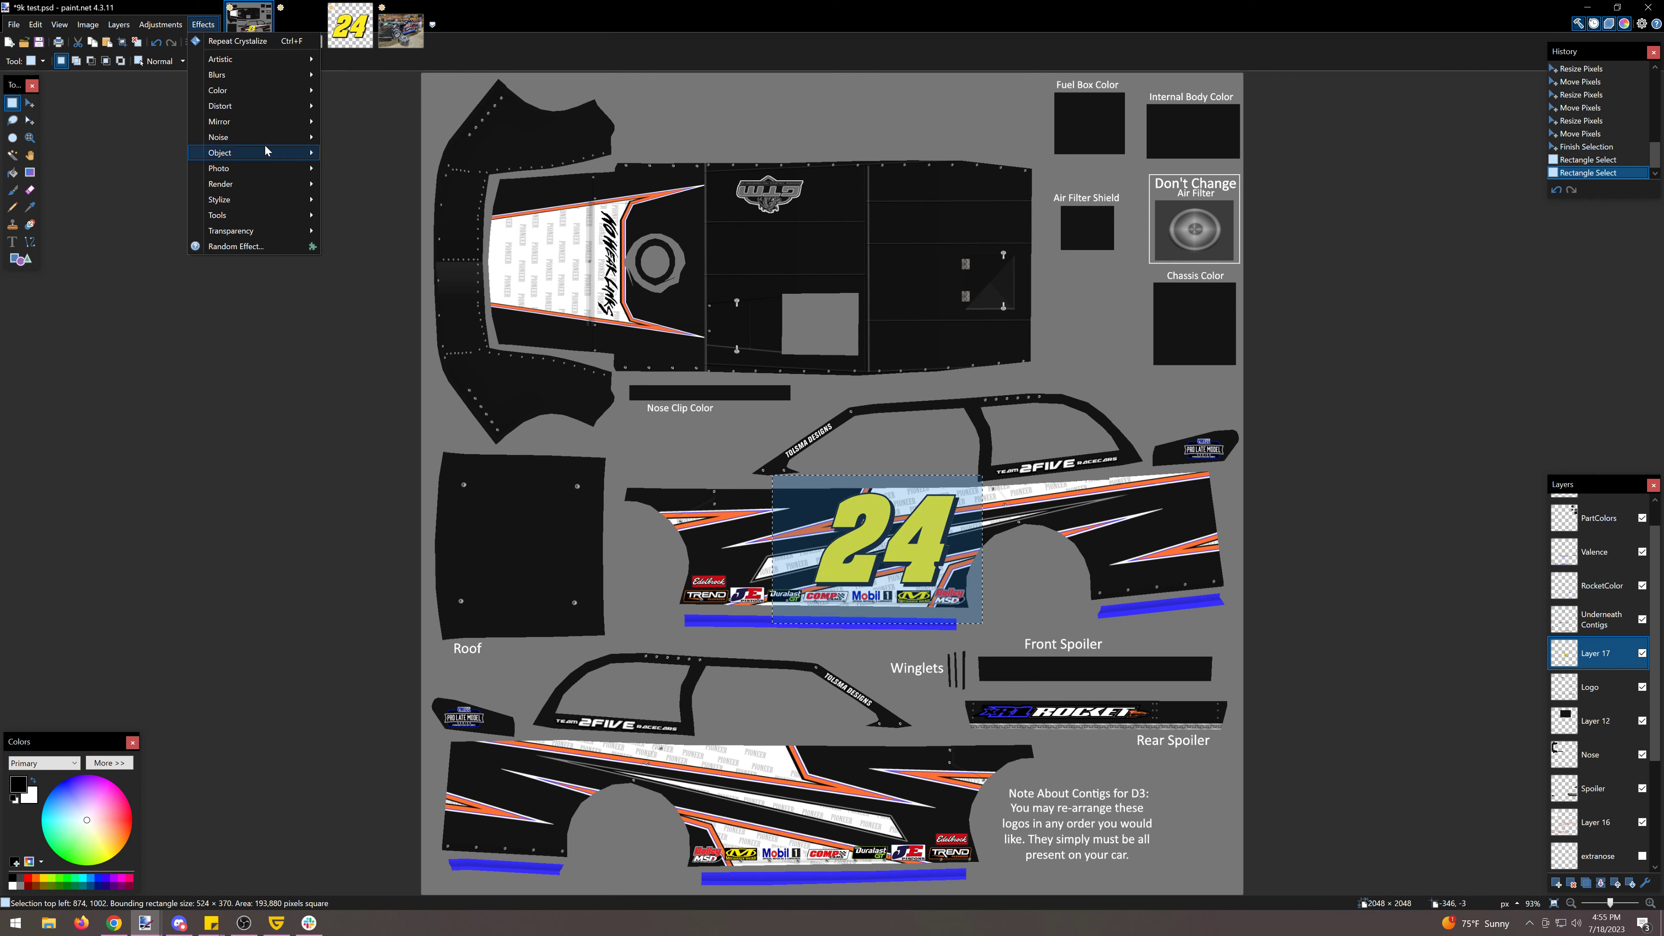
mouse_move(271, 152)
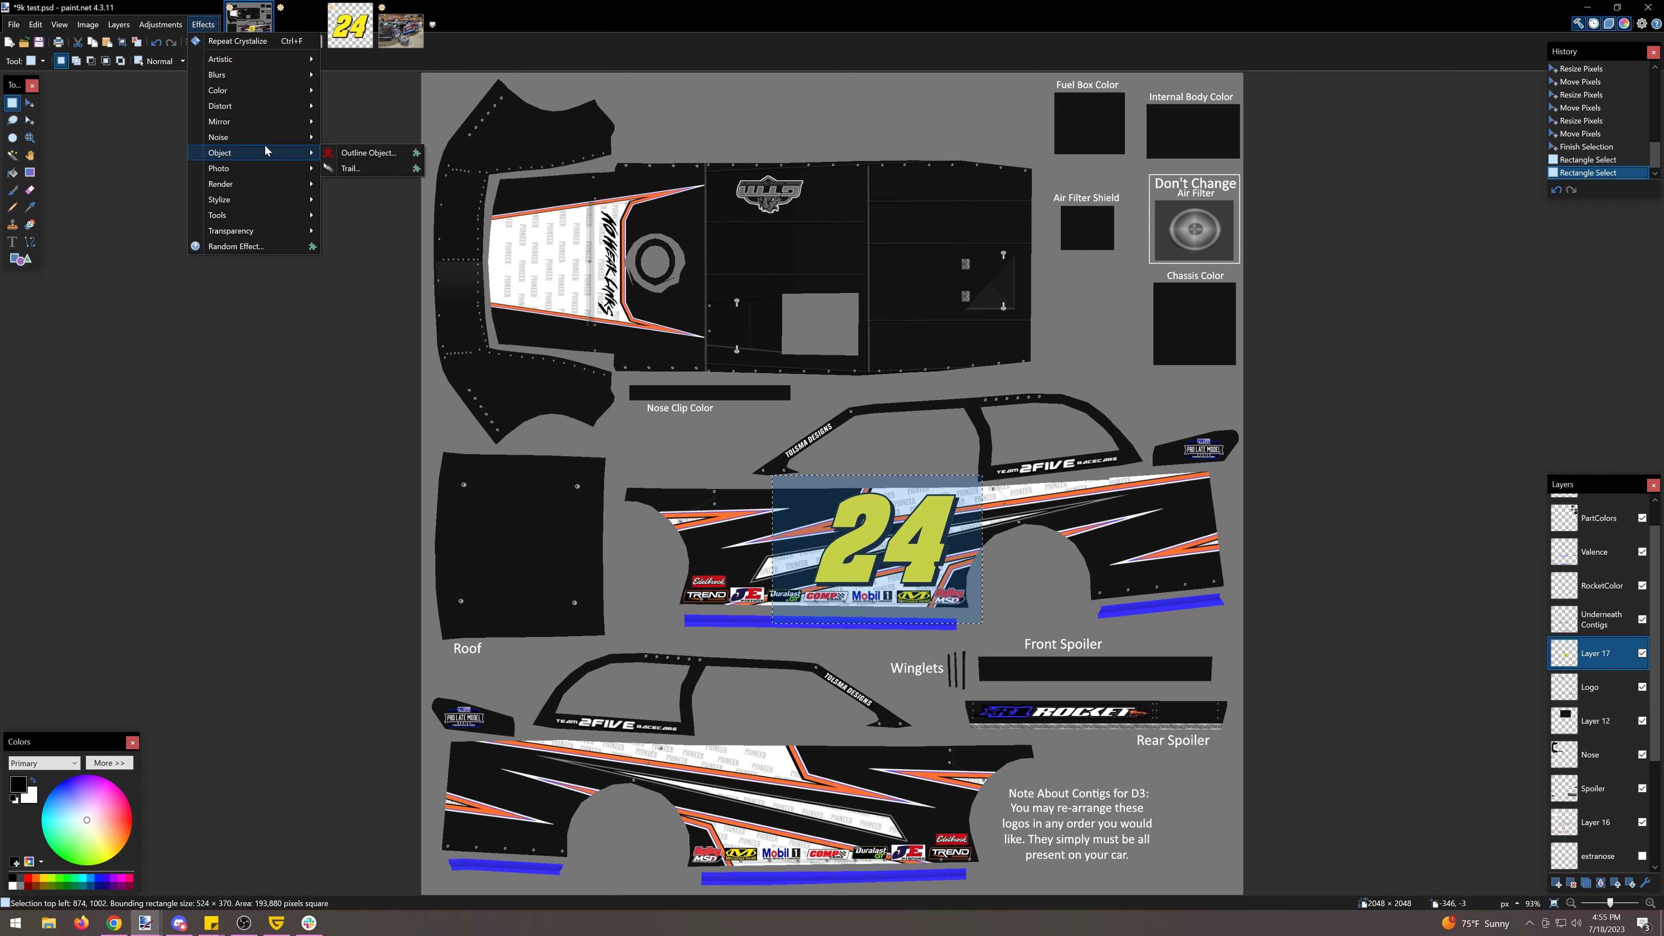
click(367, 156)
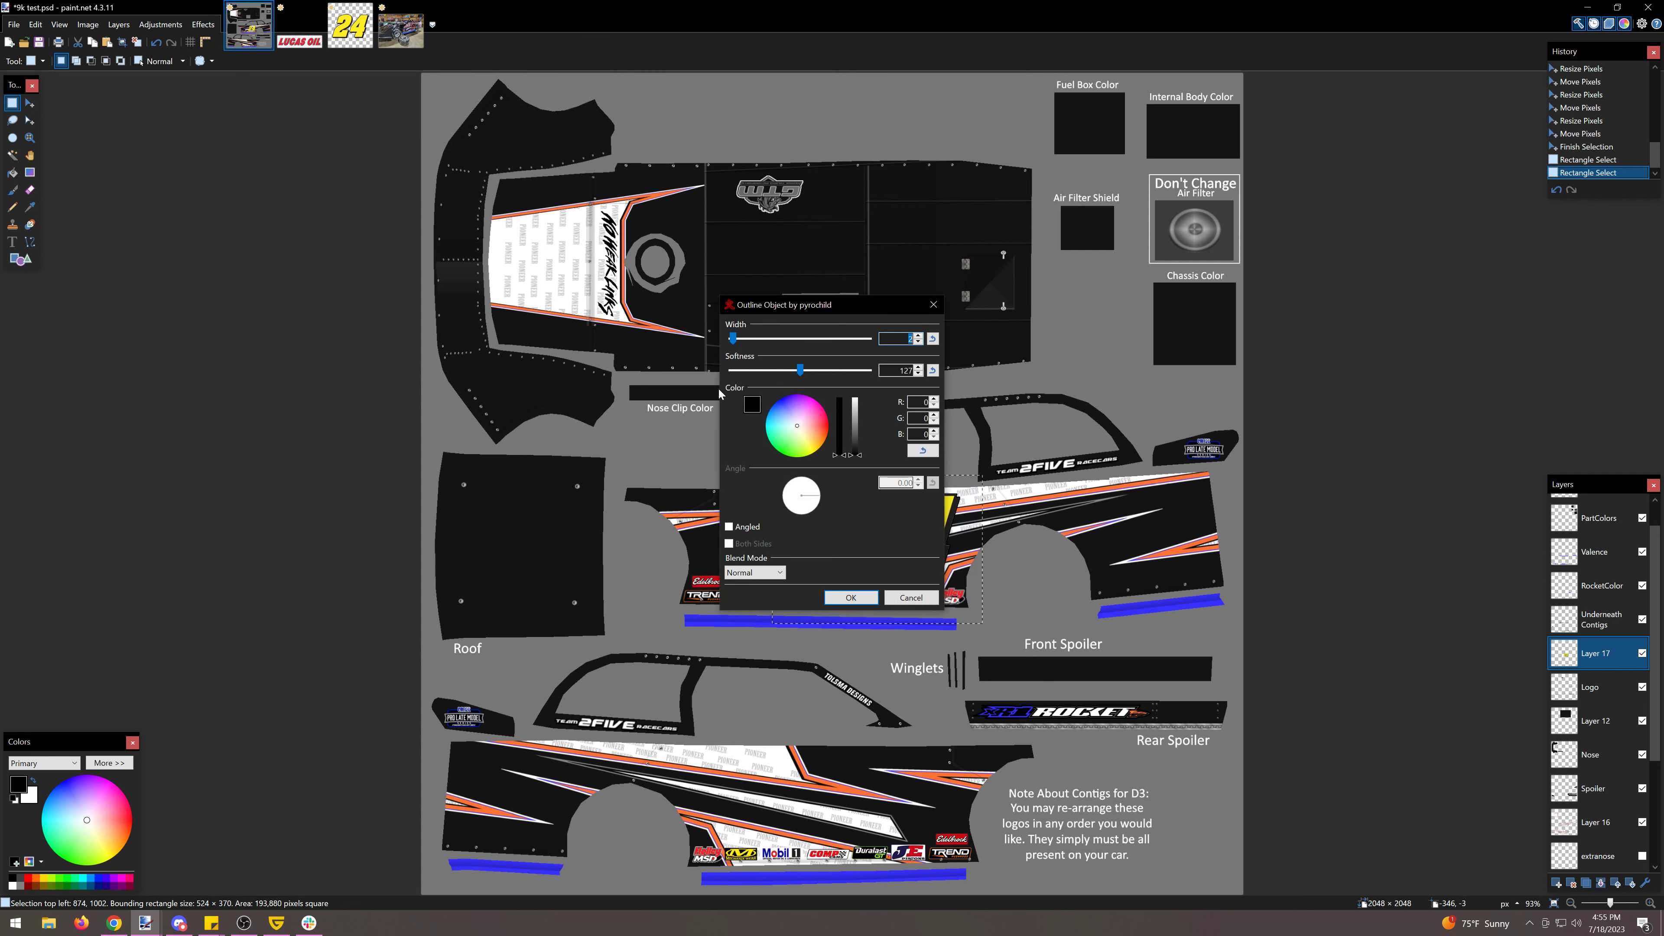
drag(800, 309, 407, 282)
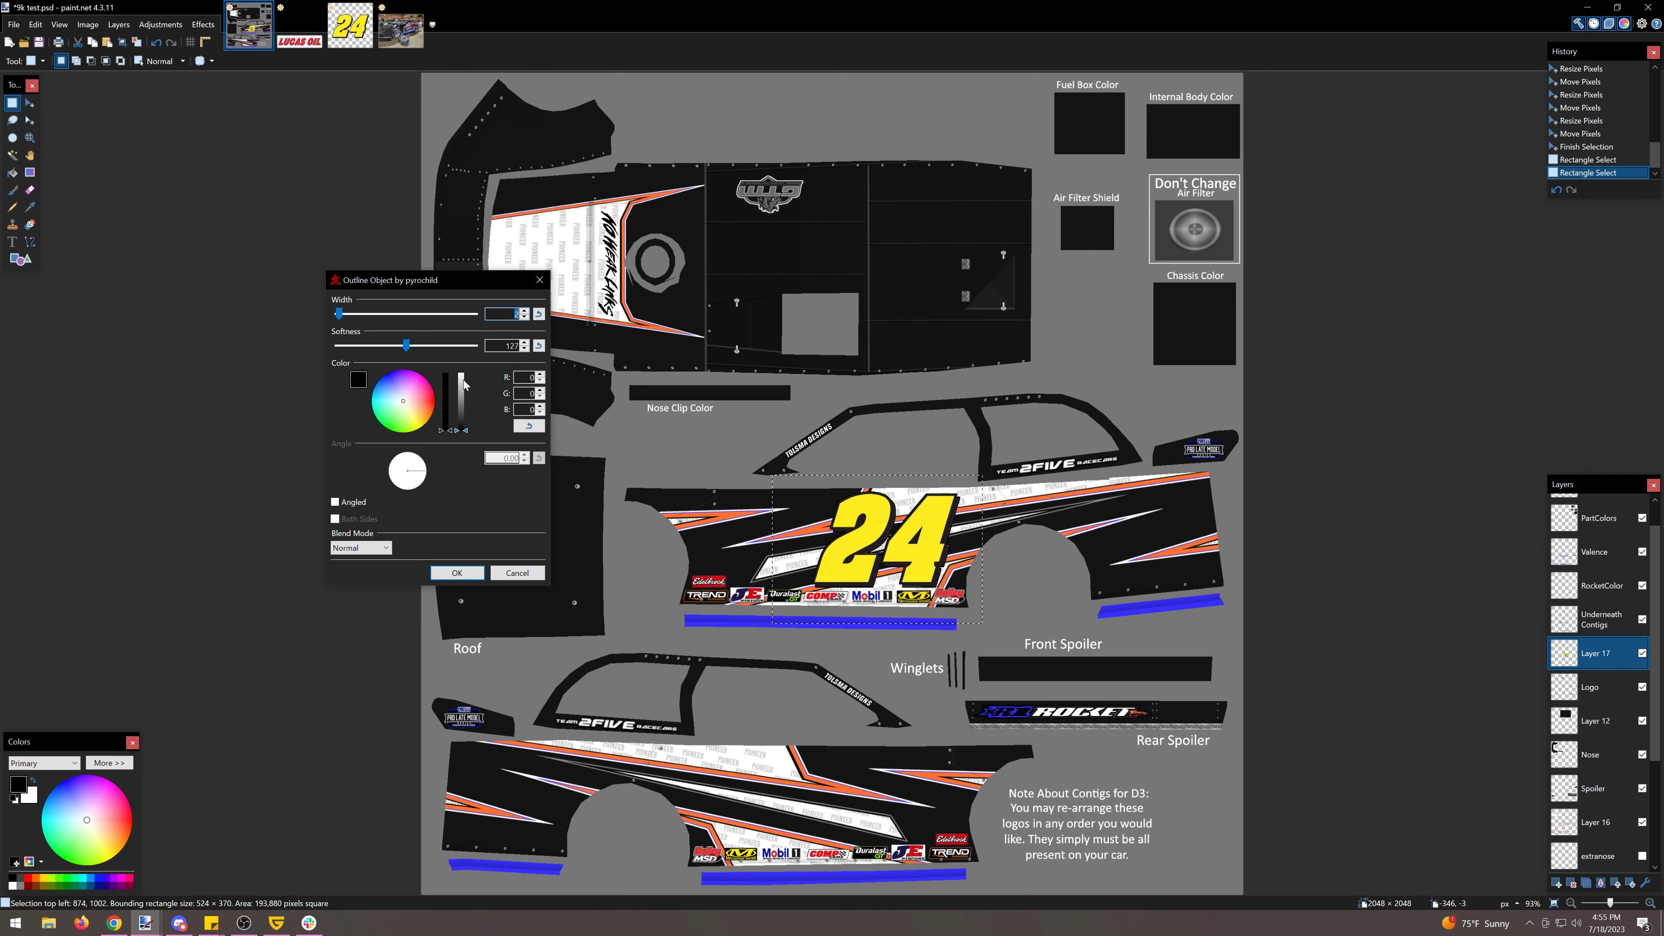
drag(464, 385, 464, 337)
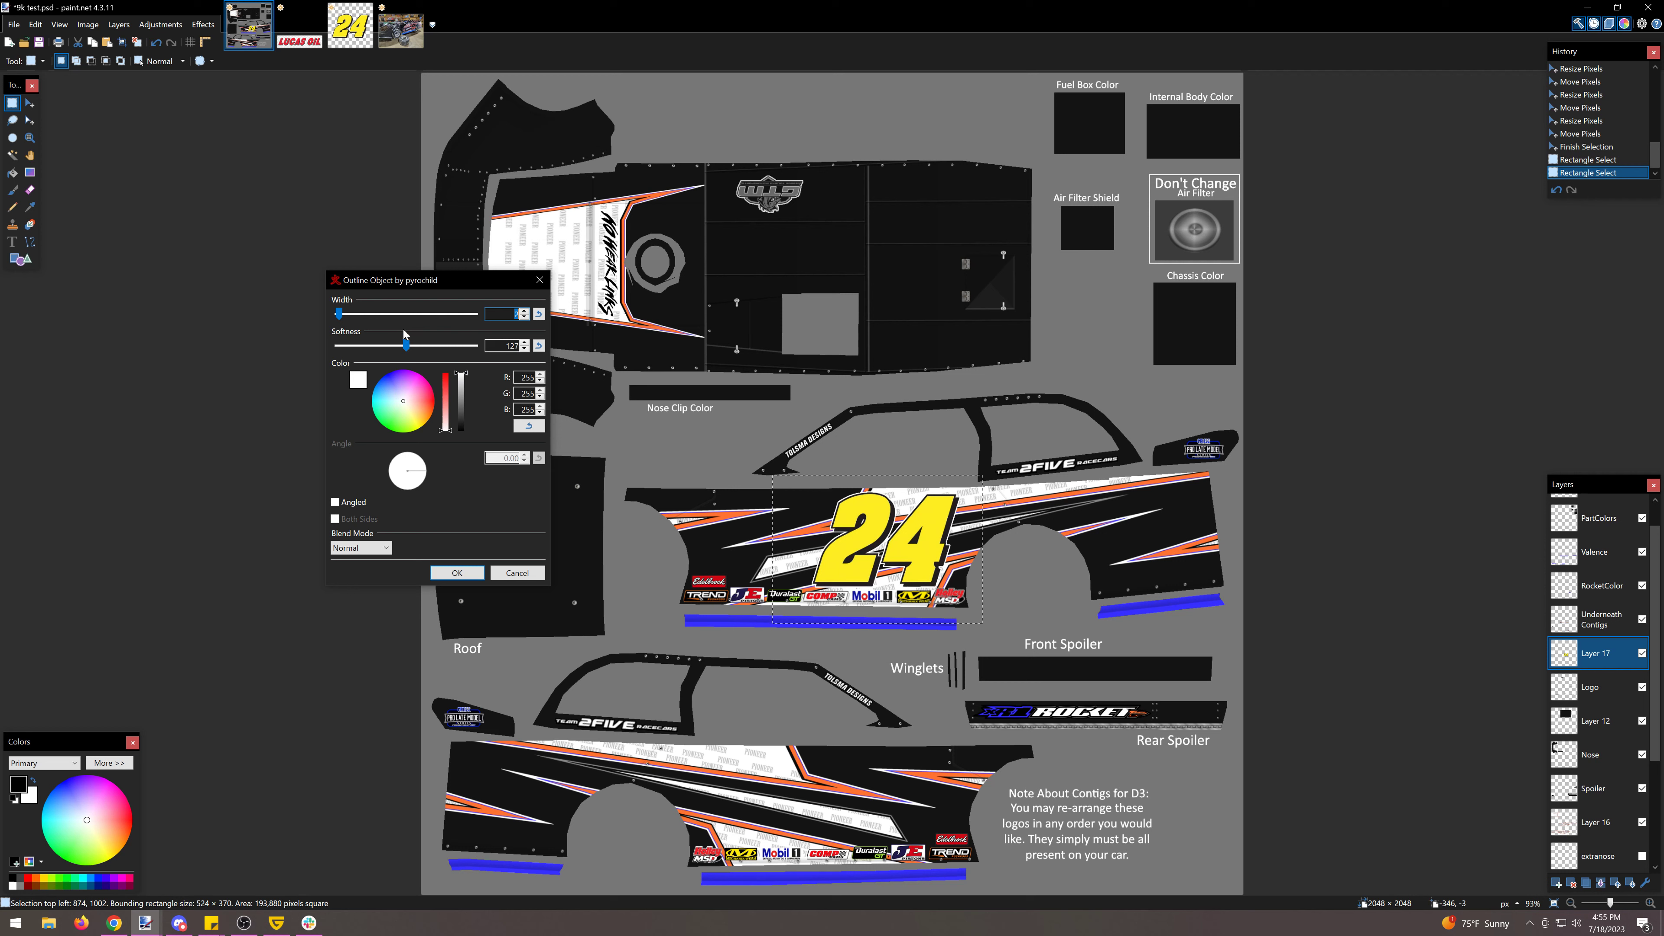
drag(339, 314, 340, 313)
click(456, 573)
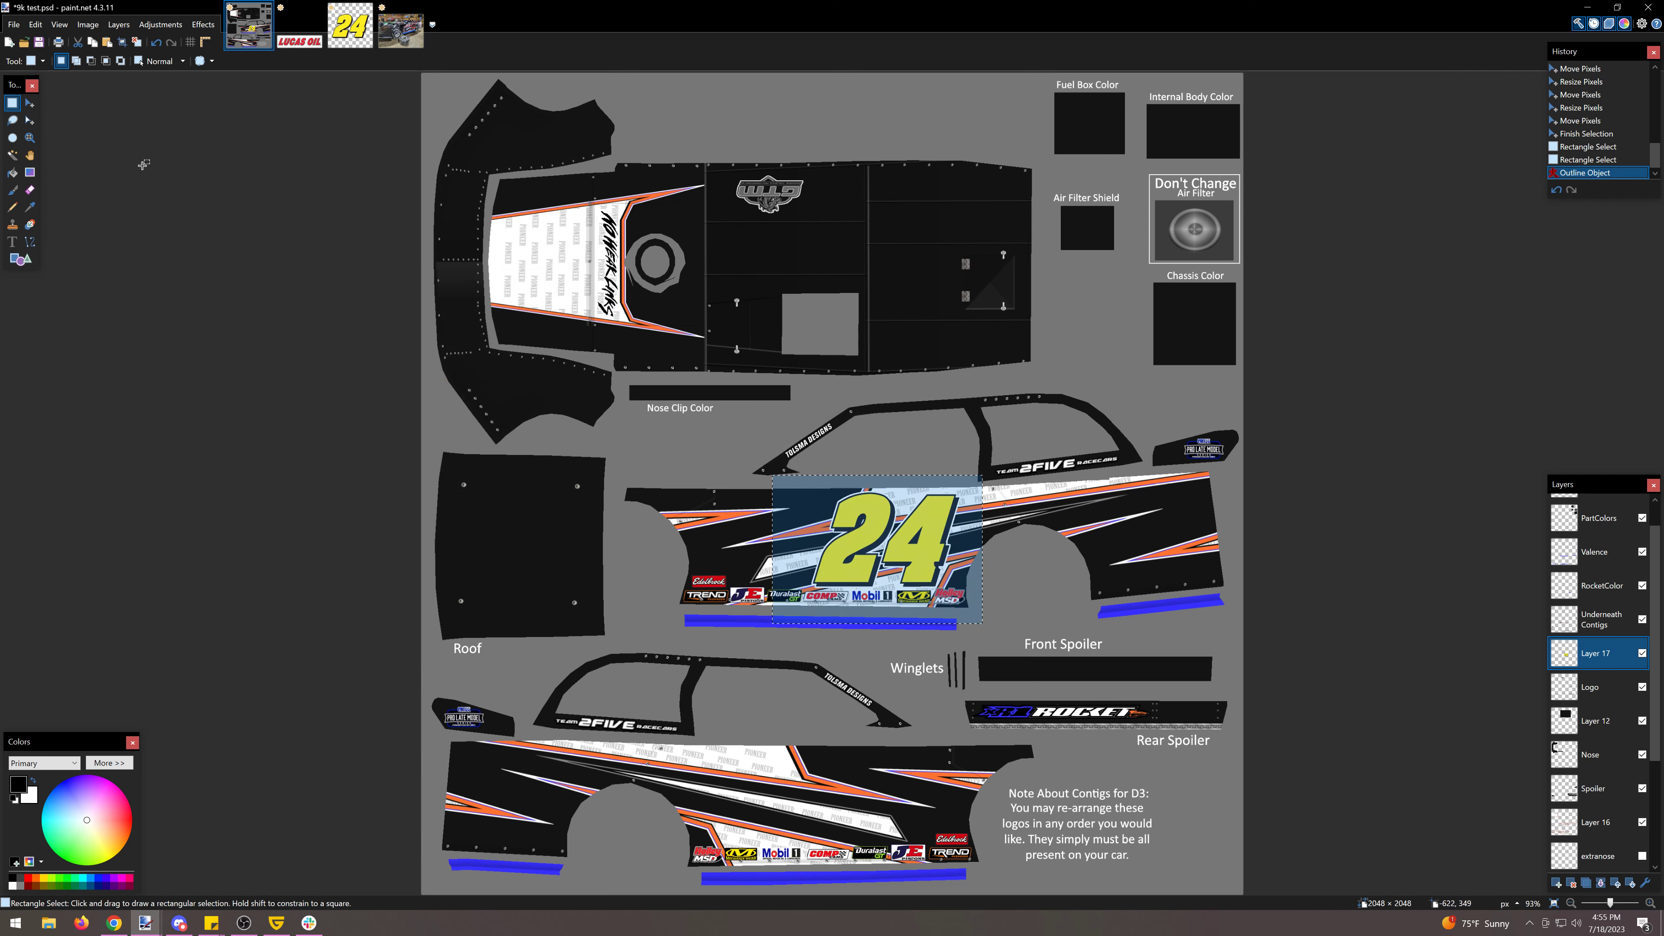
click(1021, 539)
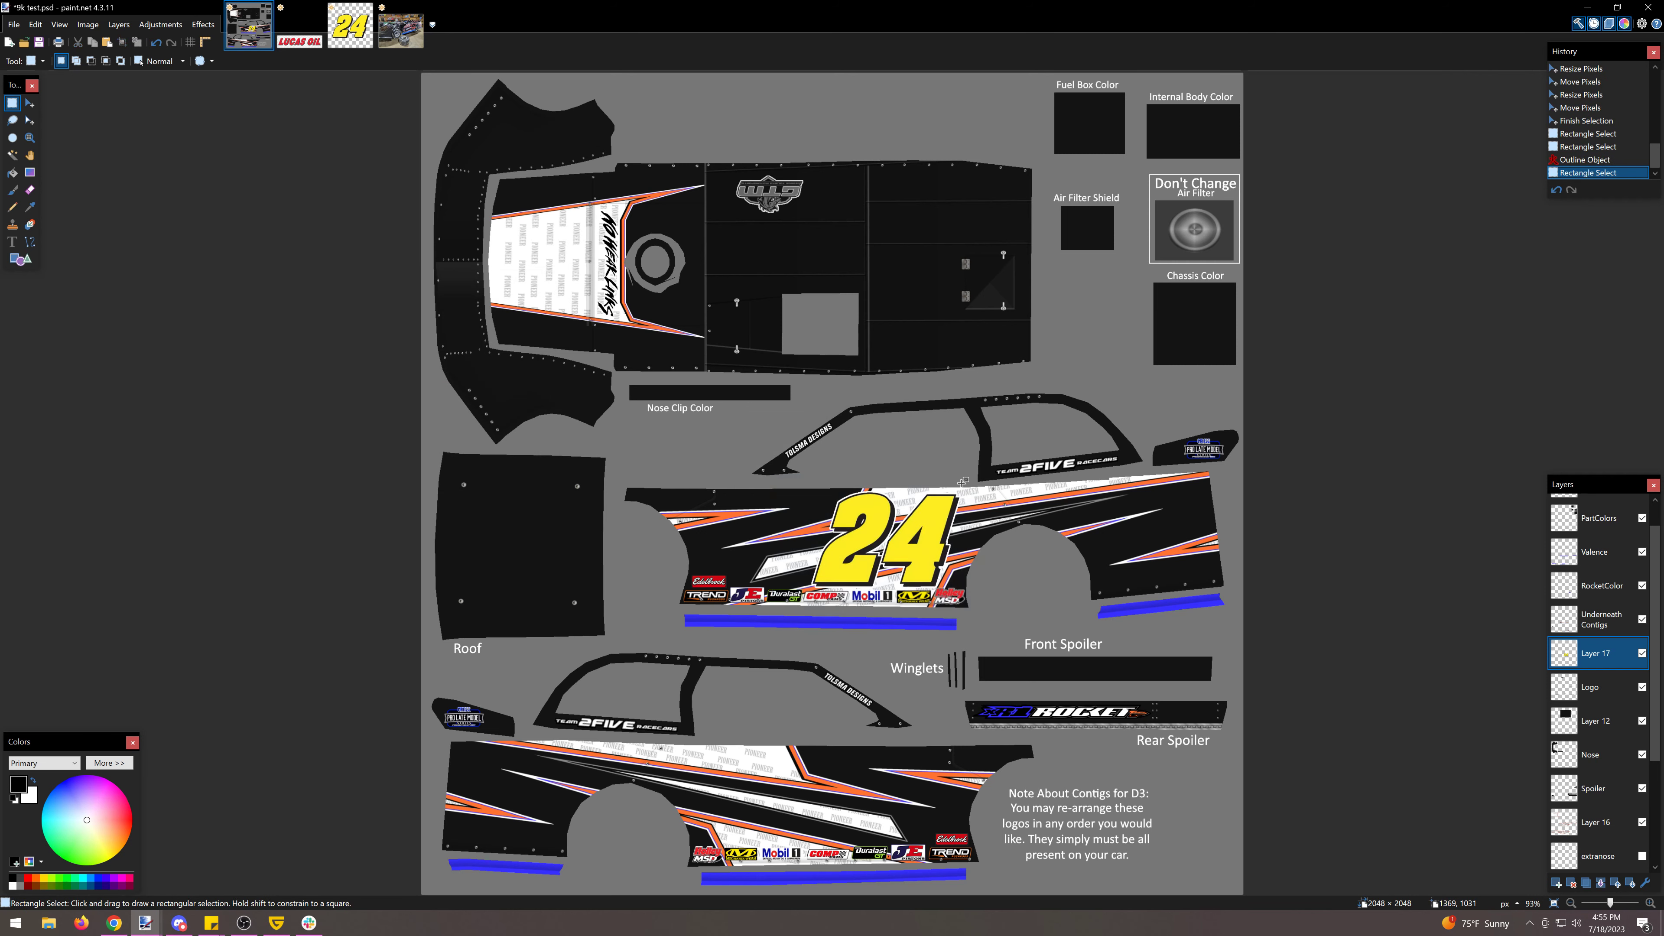
Step: Return to the 24 logo image and undo its rectangular selection and the background erase
click(349, 27)
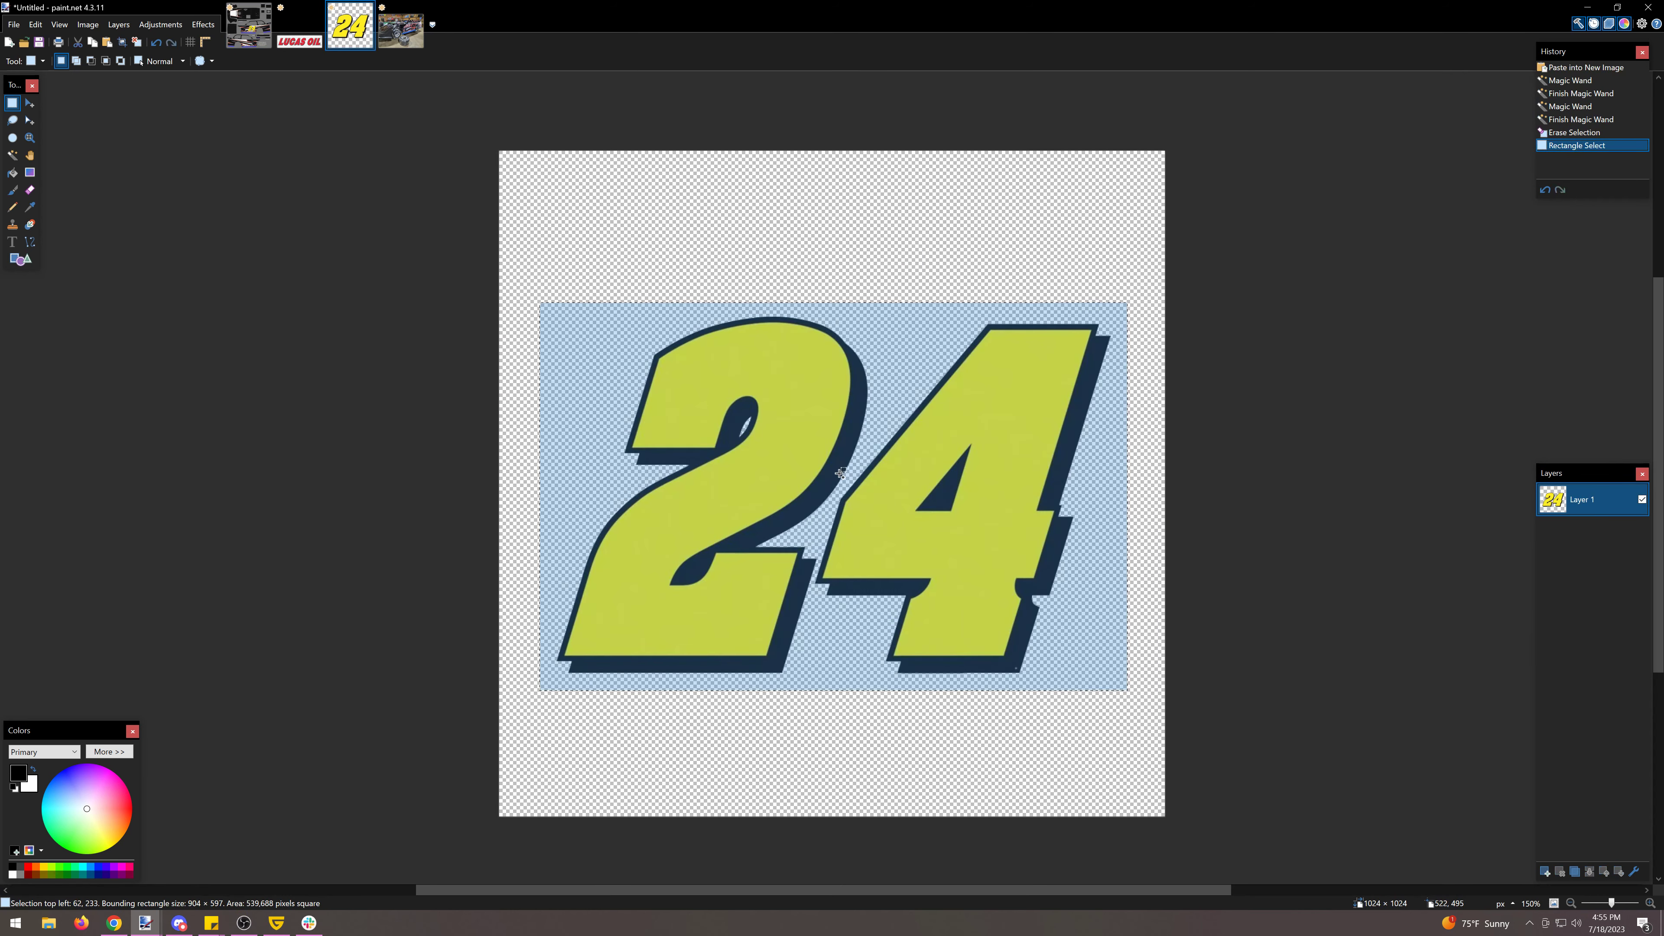
key(ctrl+z)
key(ctrl+z)
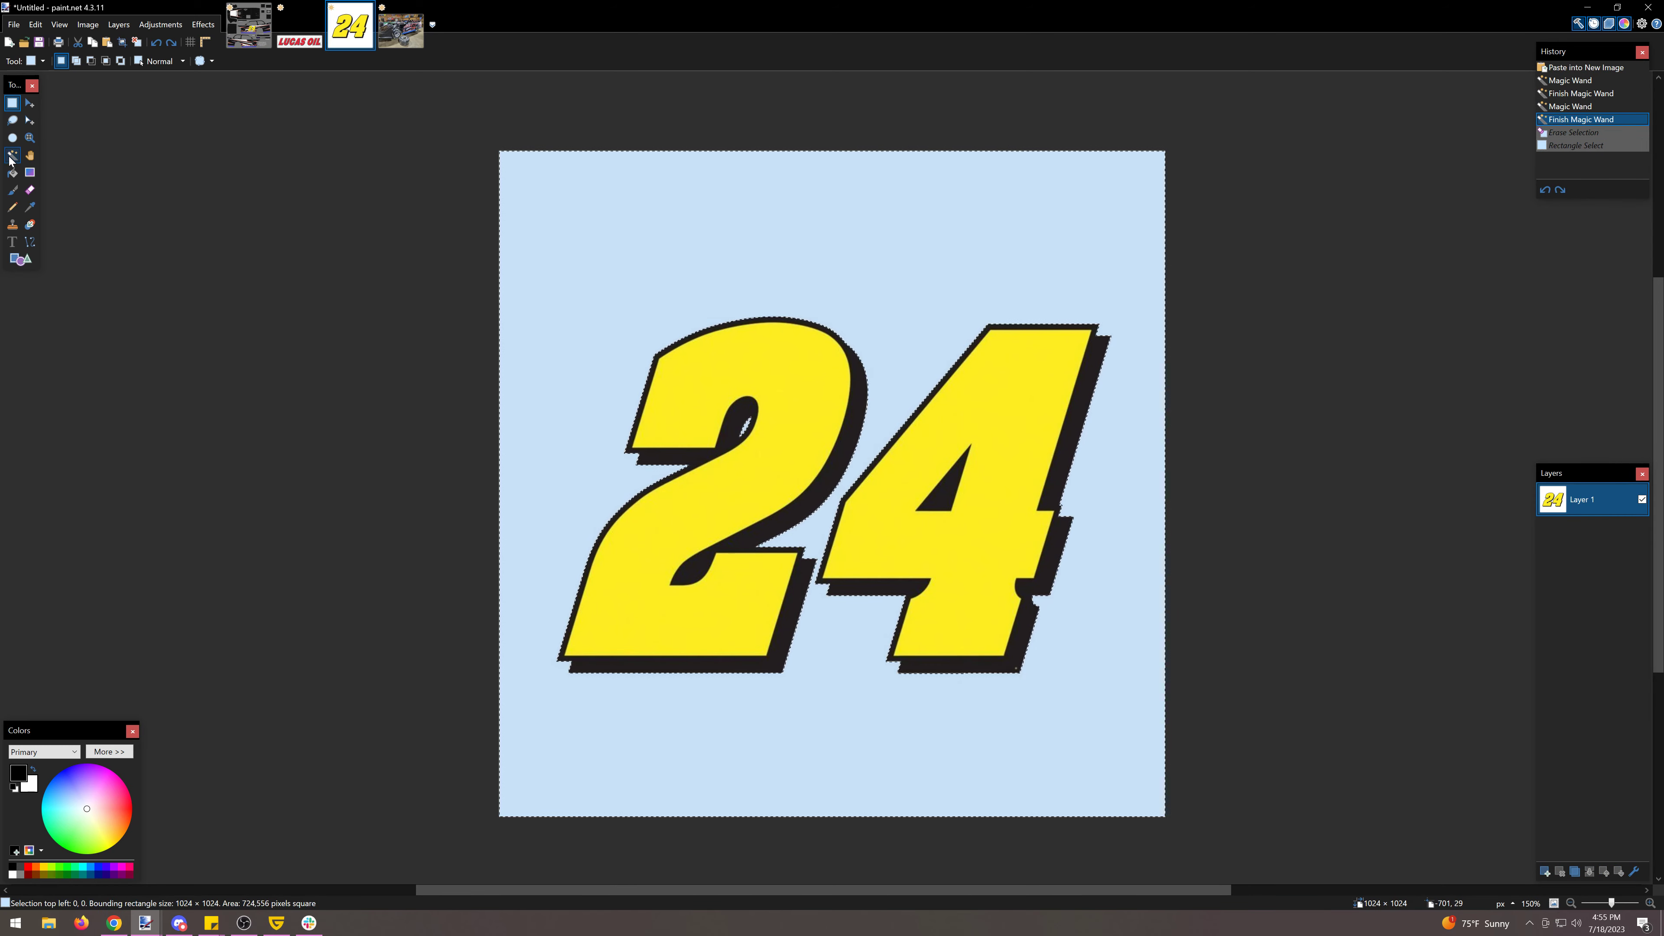
Step: Select the white background around the 24 again with the Magic Wand and set the tolerance to 64%
click(12, 156)
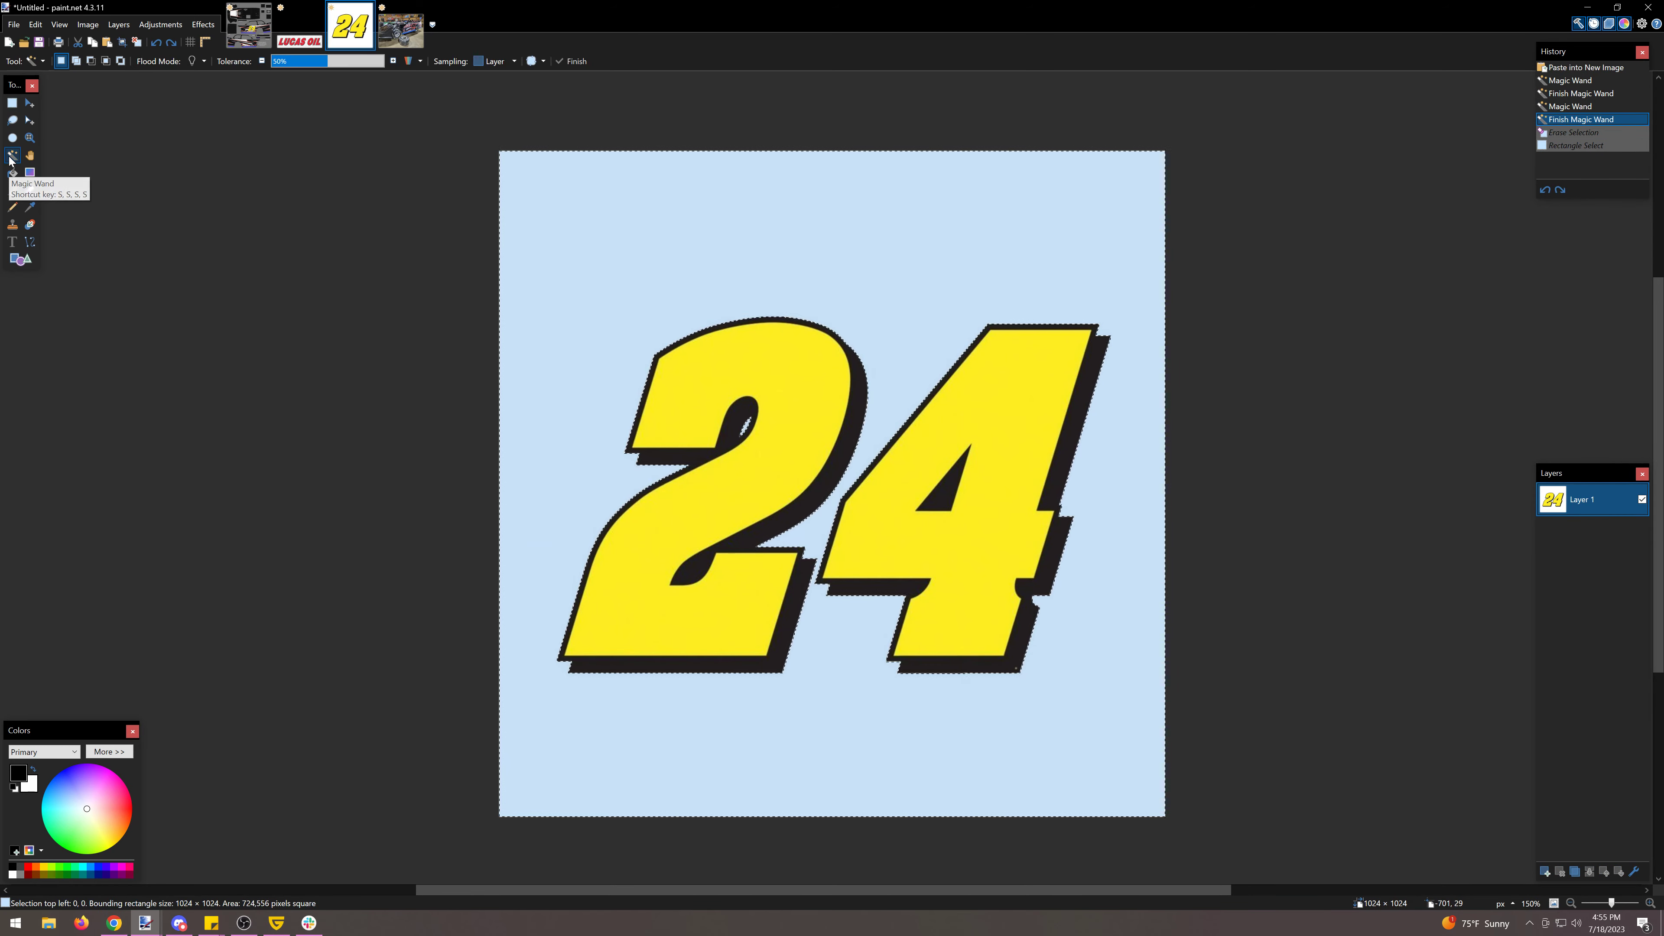
click(578, 379)
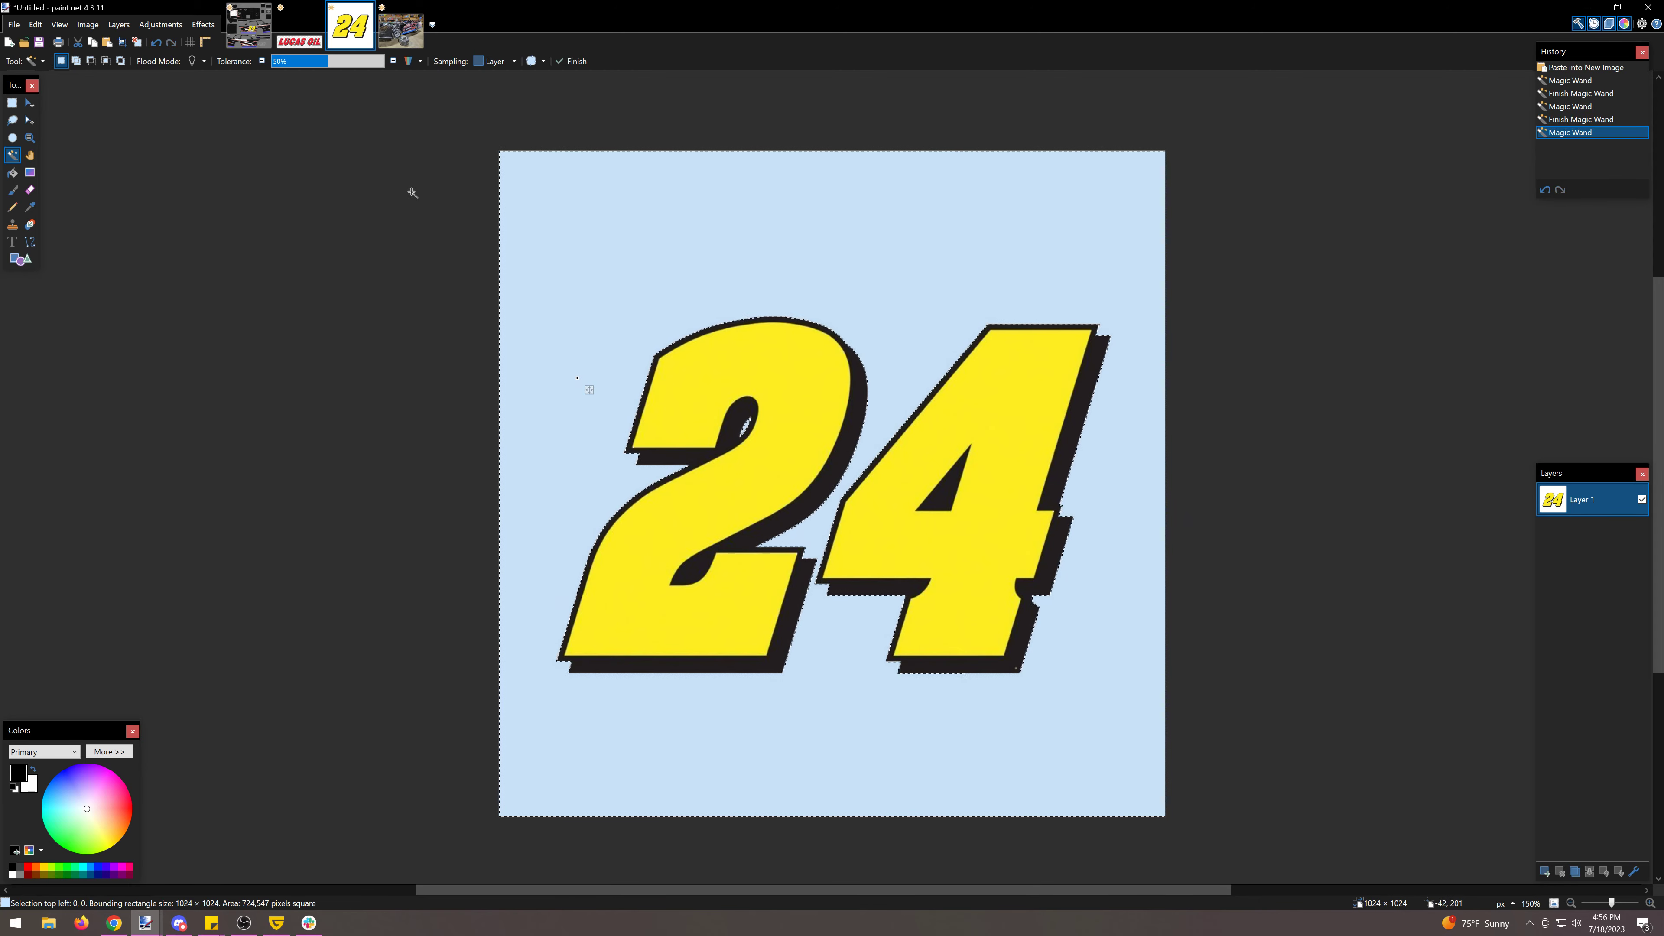
drag(344, 63, 346, 66)
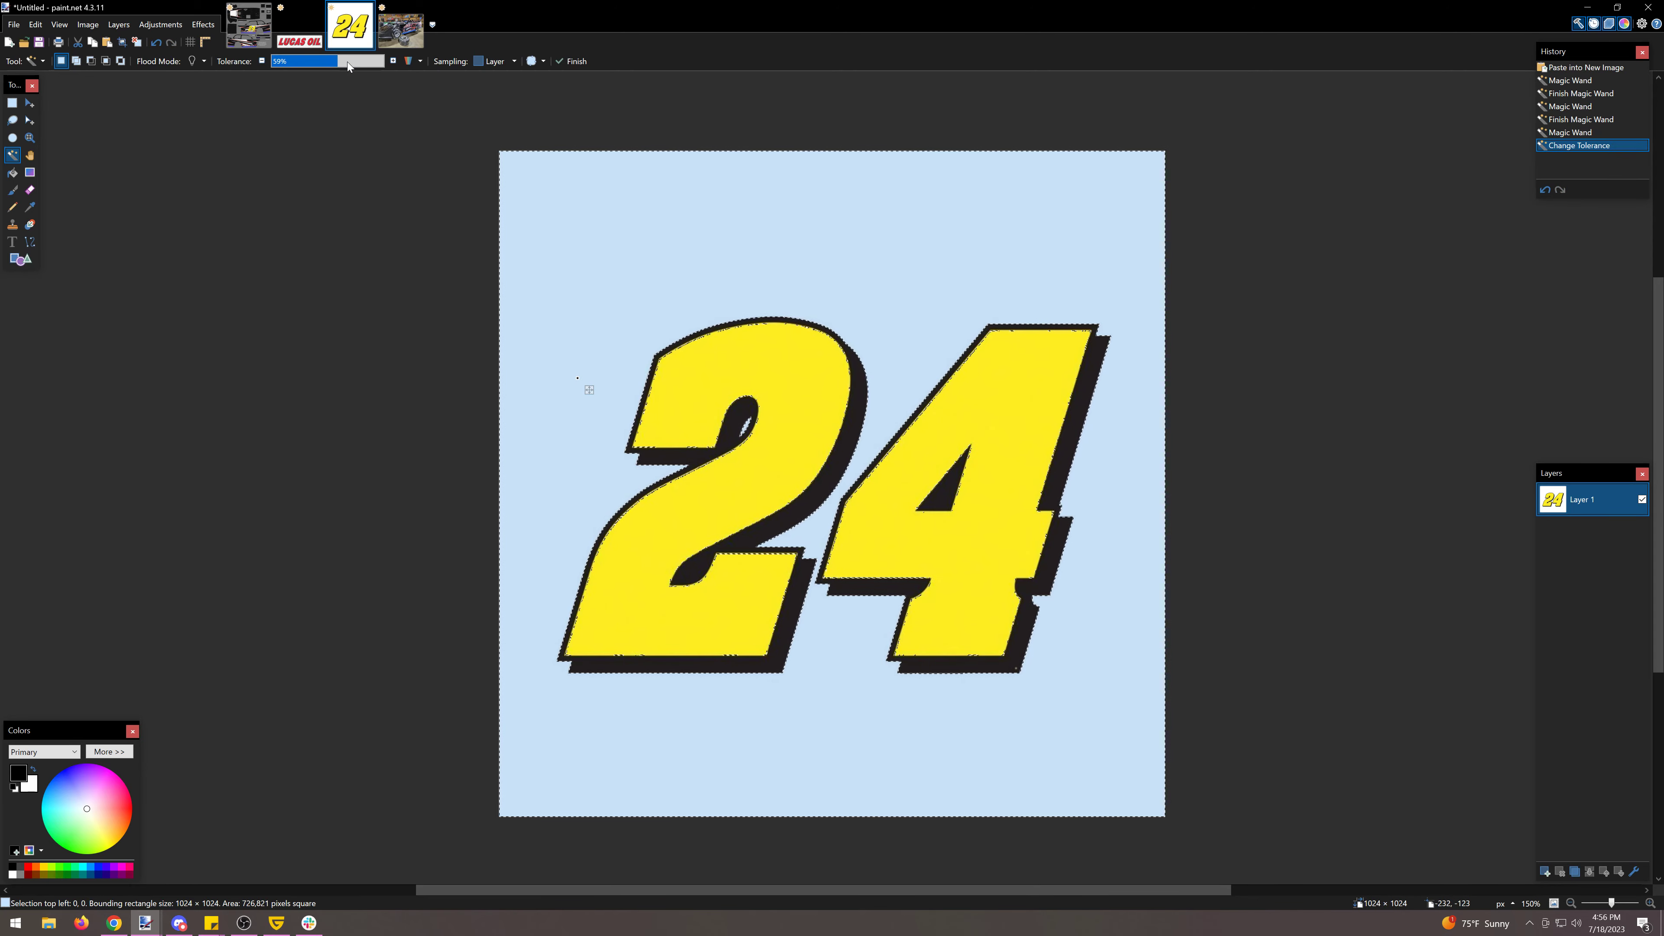
click(332, 64)
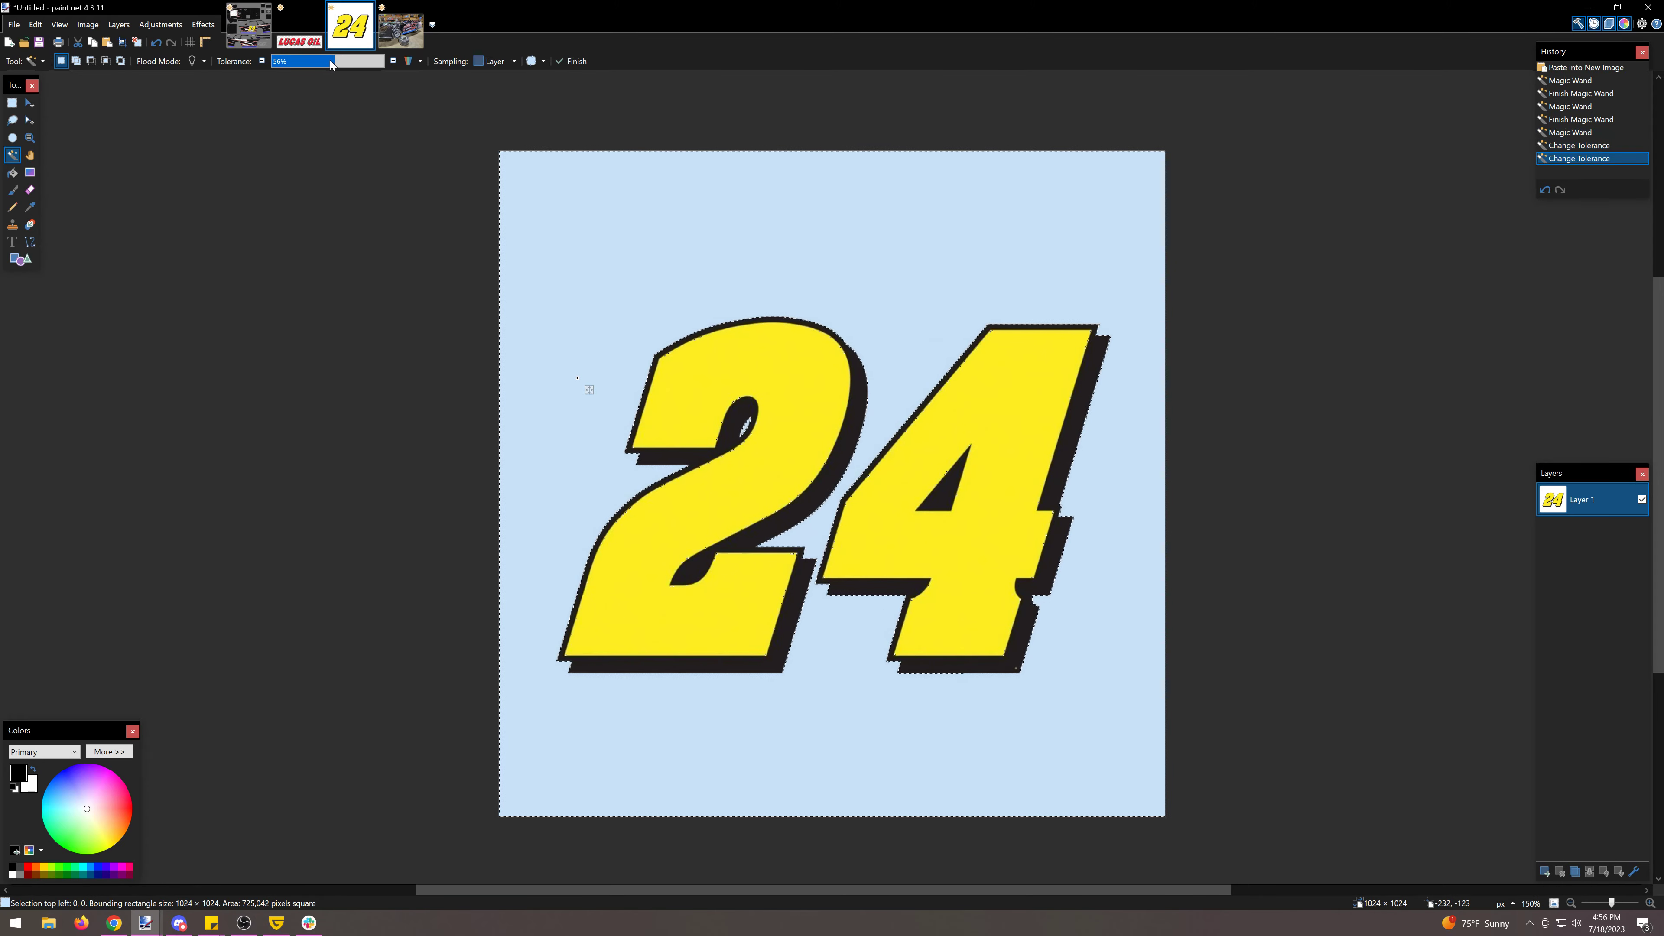
click(329, 64)
click(339, 61)
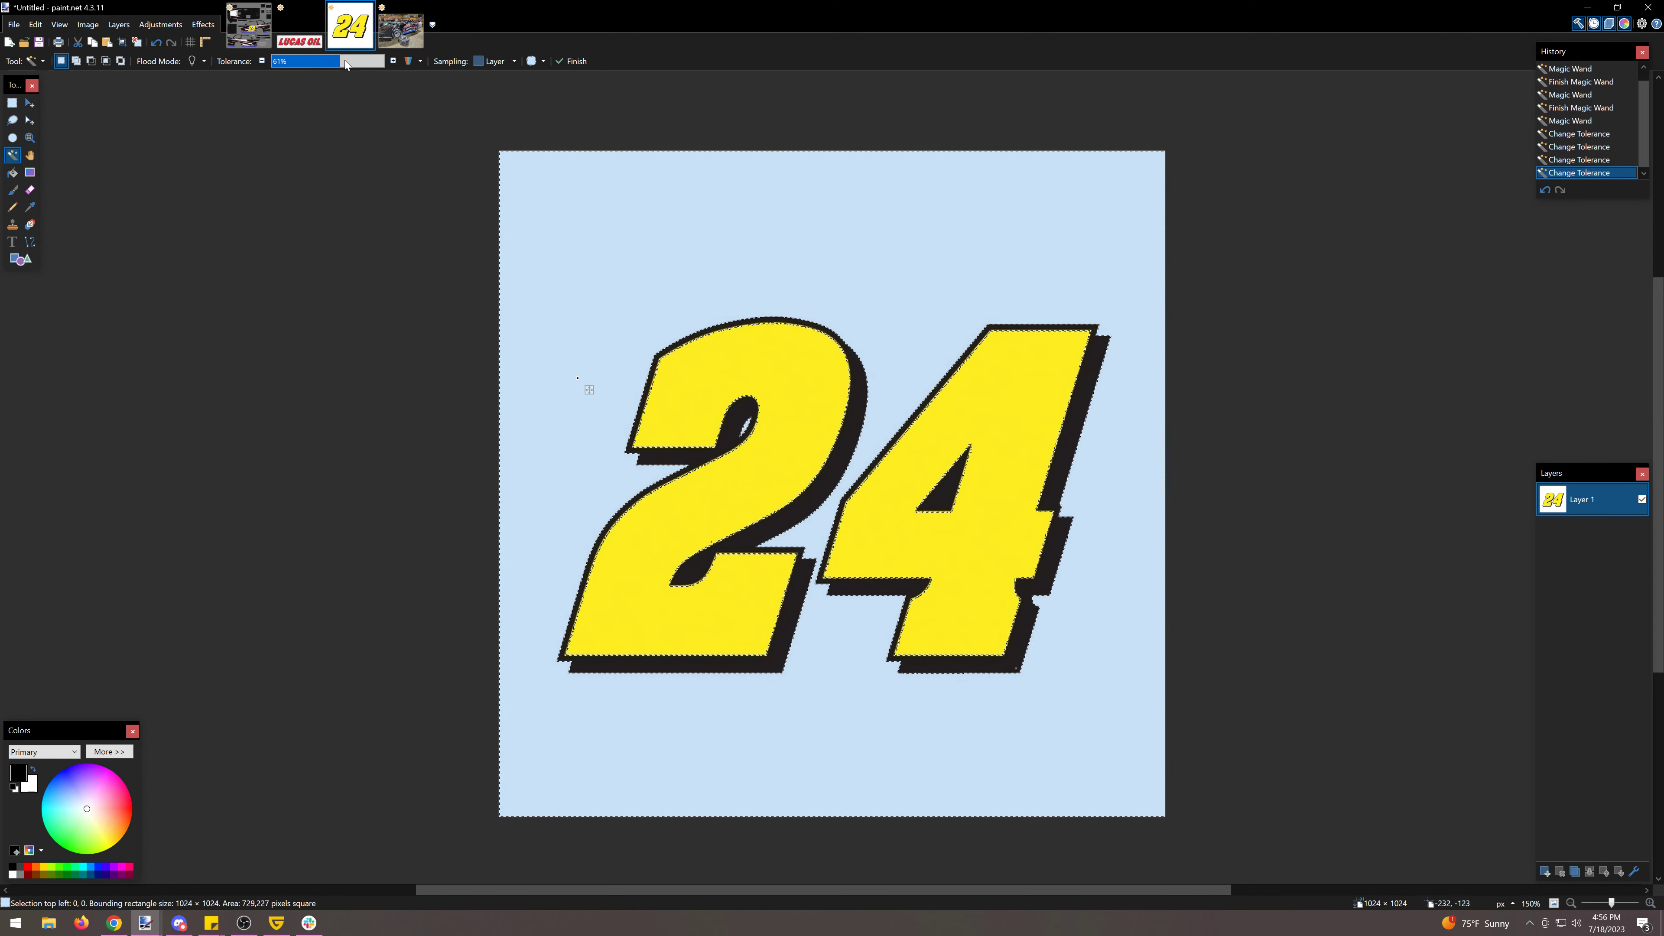
click(346, 61)
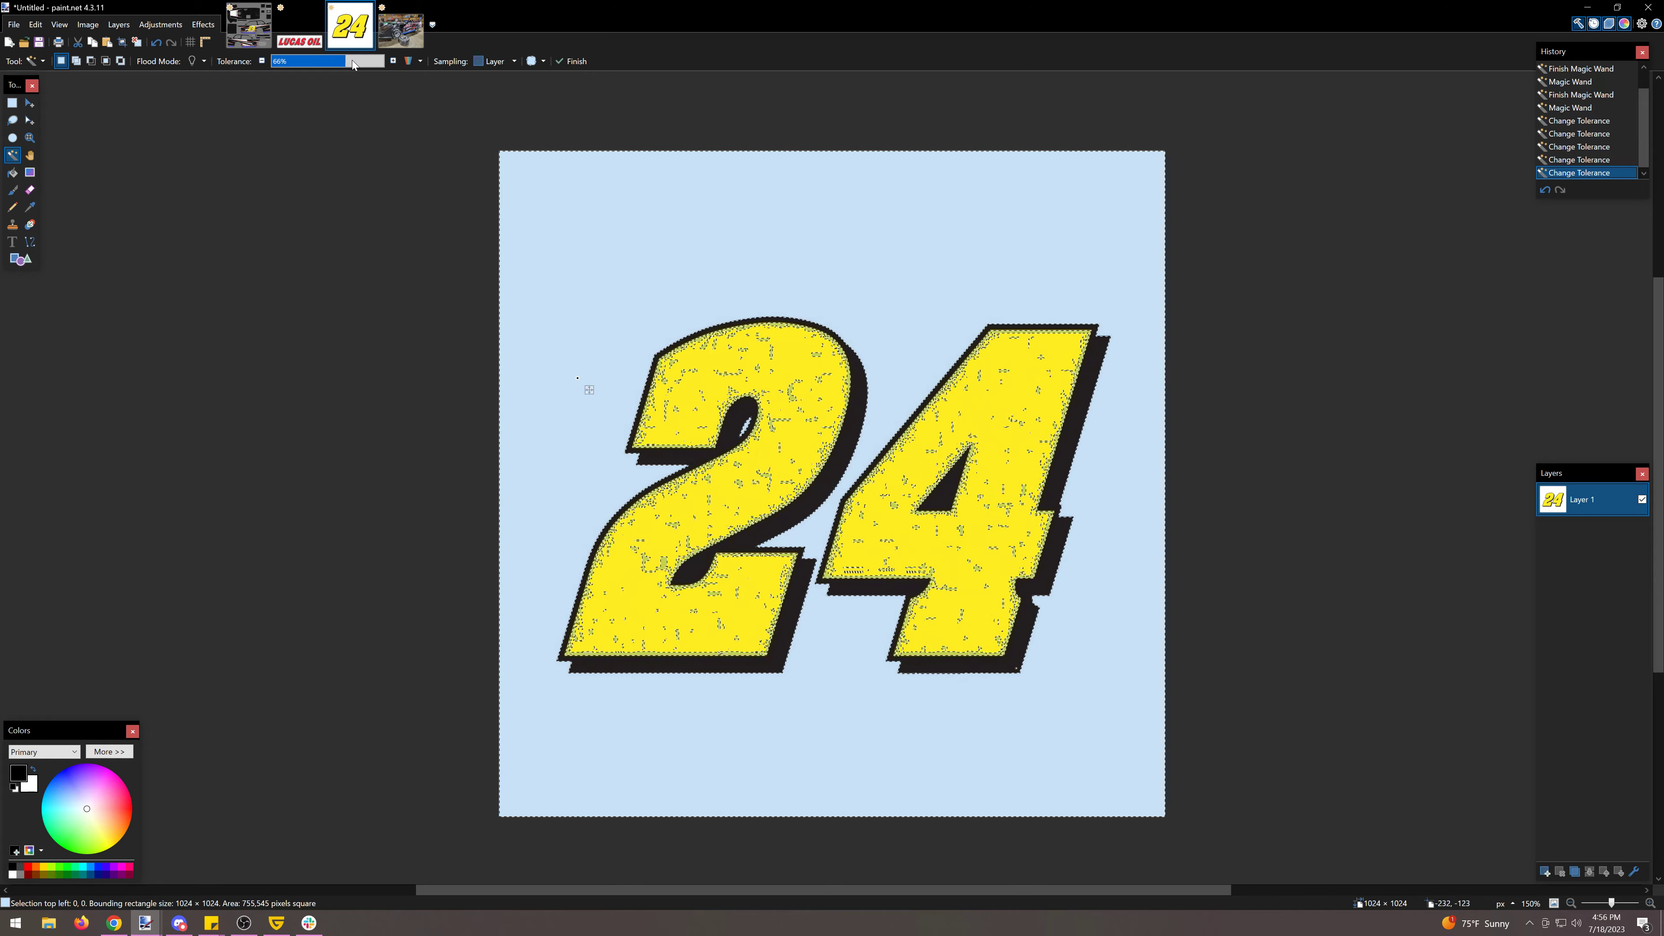
click(352, 63)
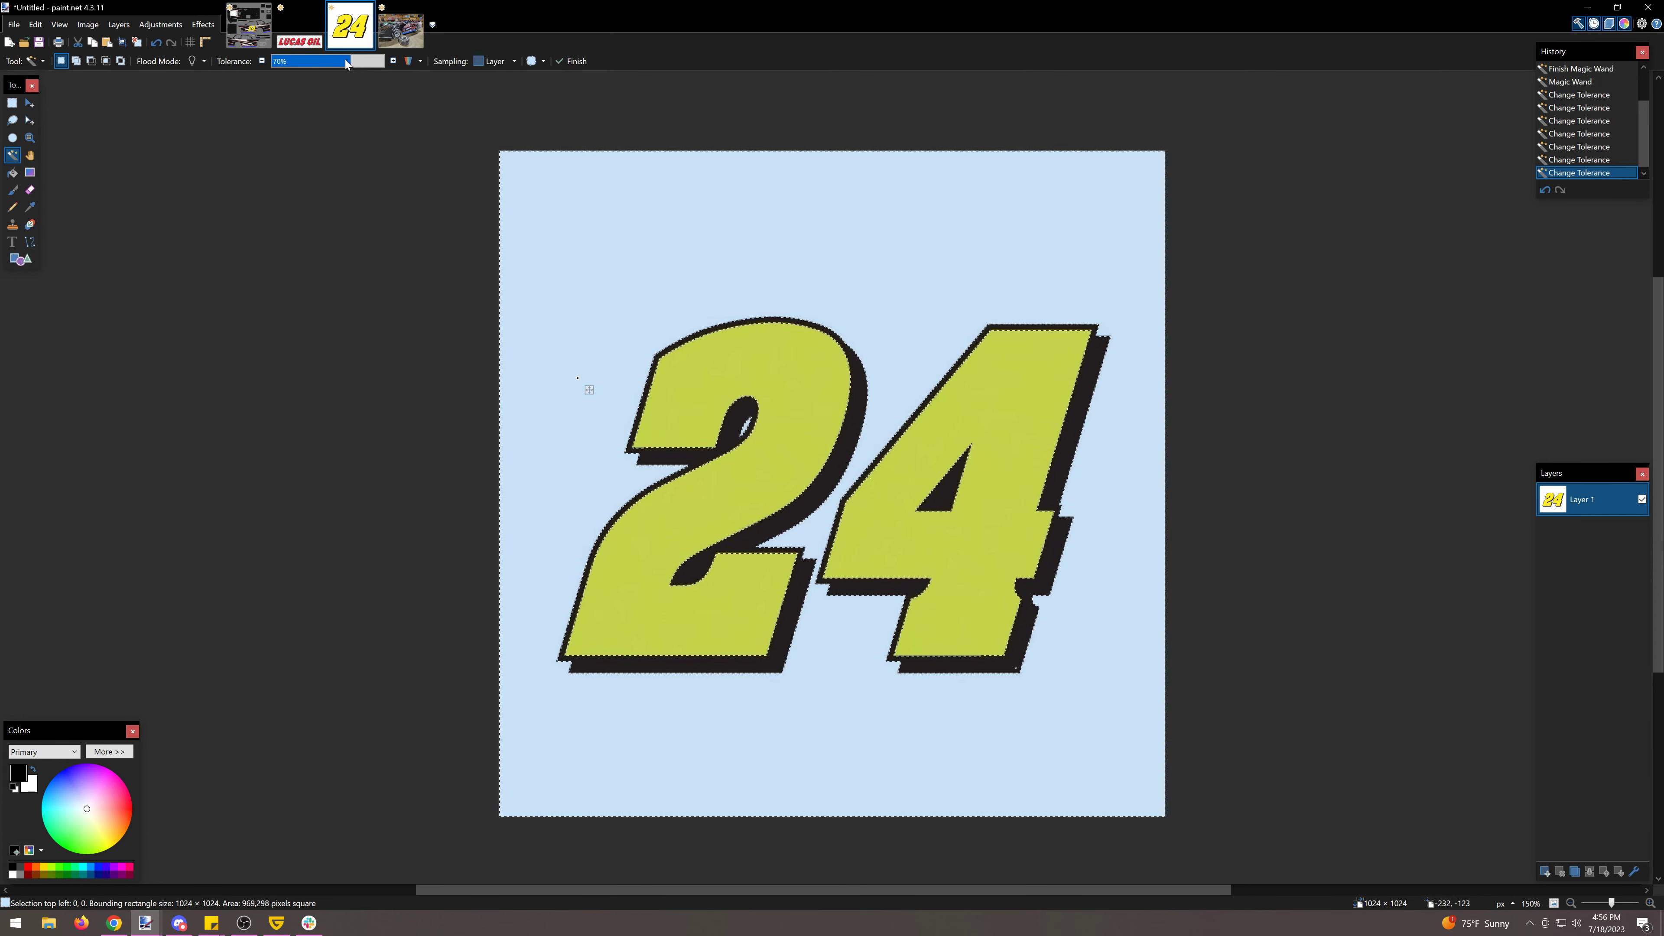
click(344, 61)
click(343, 62)
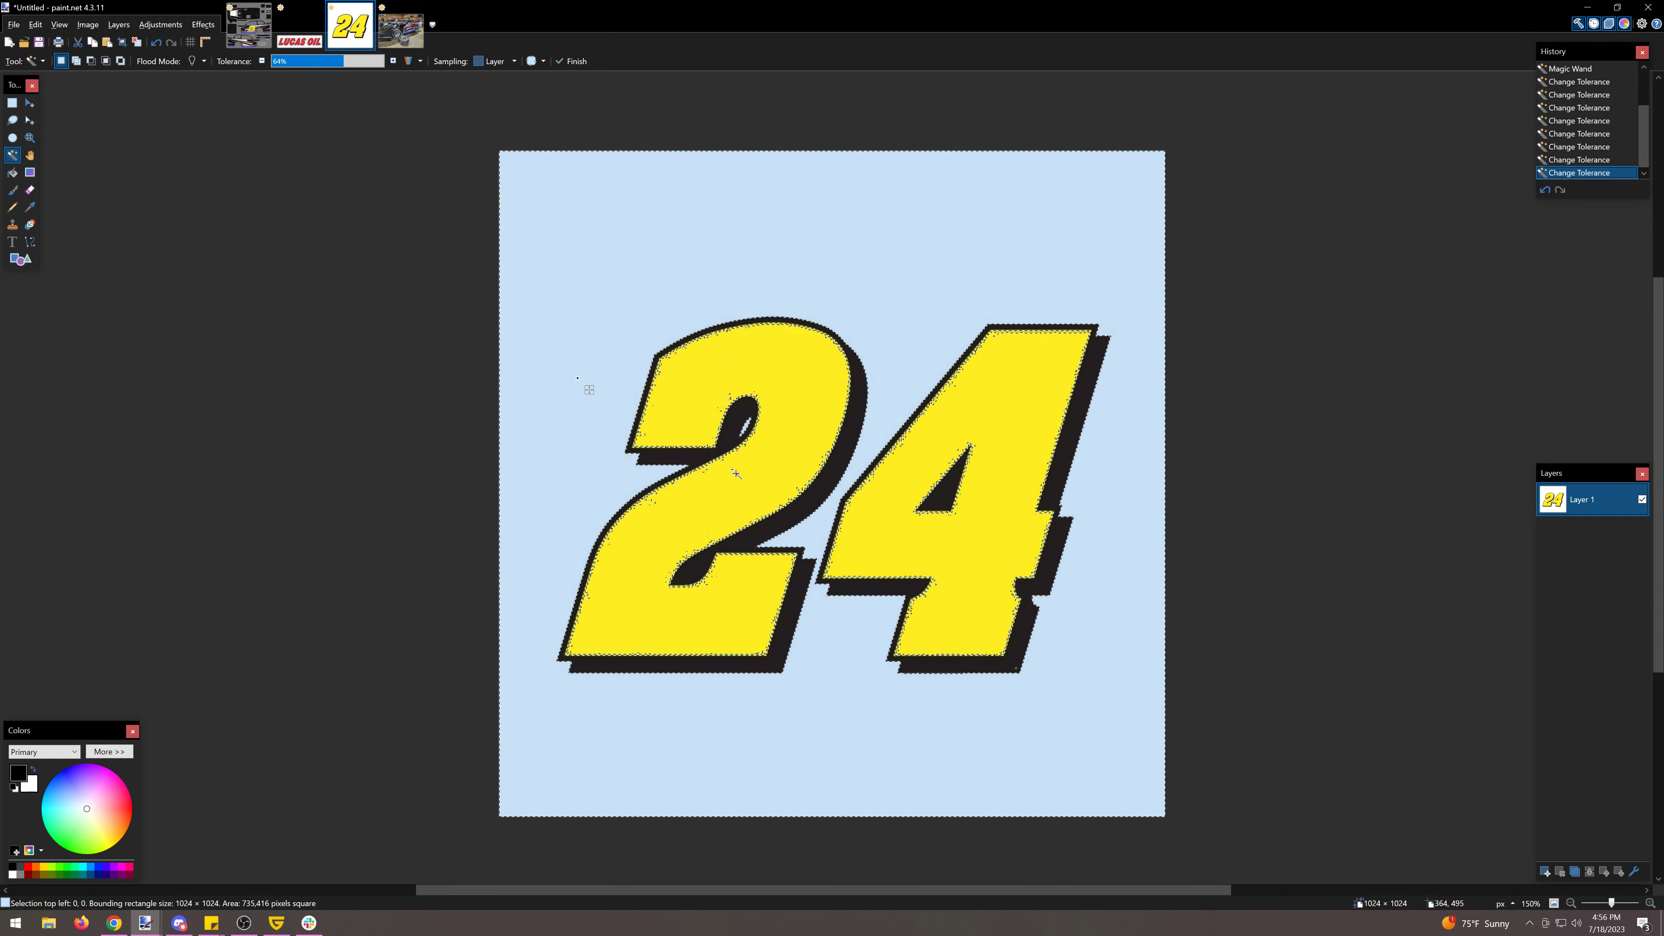
Step: Remove the yellow fills of the 2 and the 4 from the selection and erase the remaining selected background
click(736, 473)
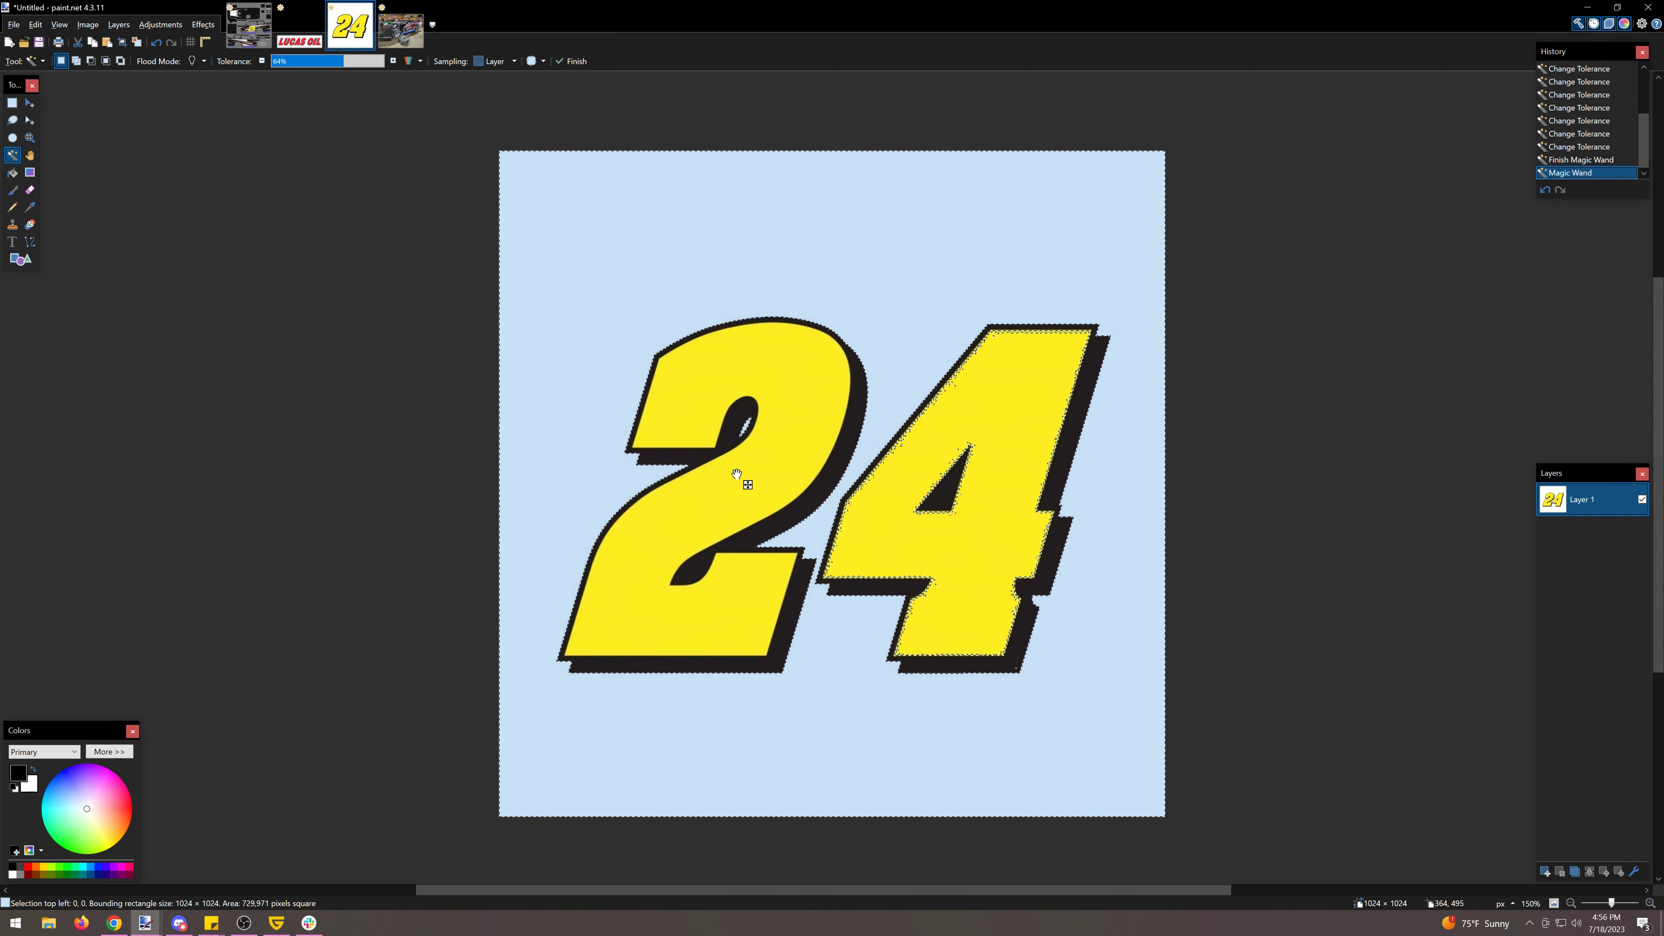
click(990, 530)
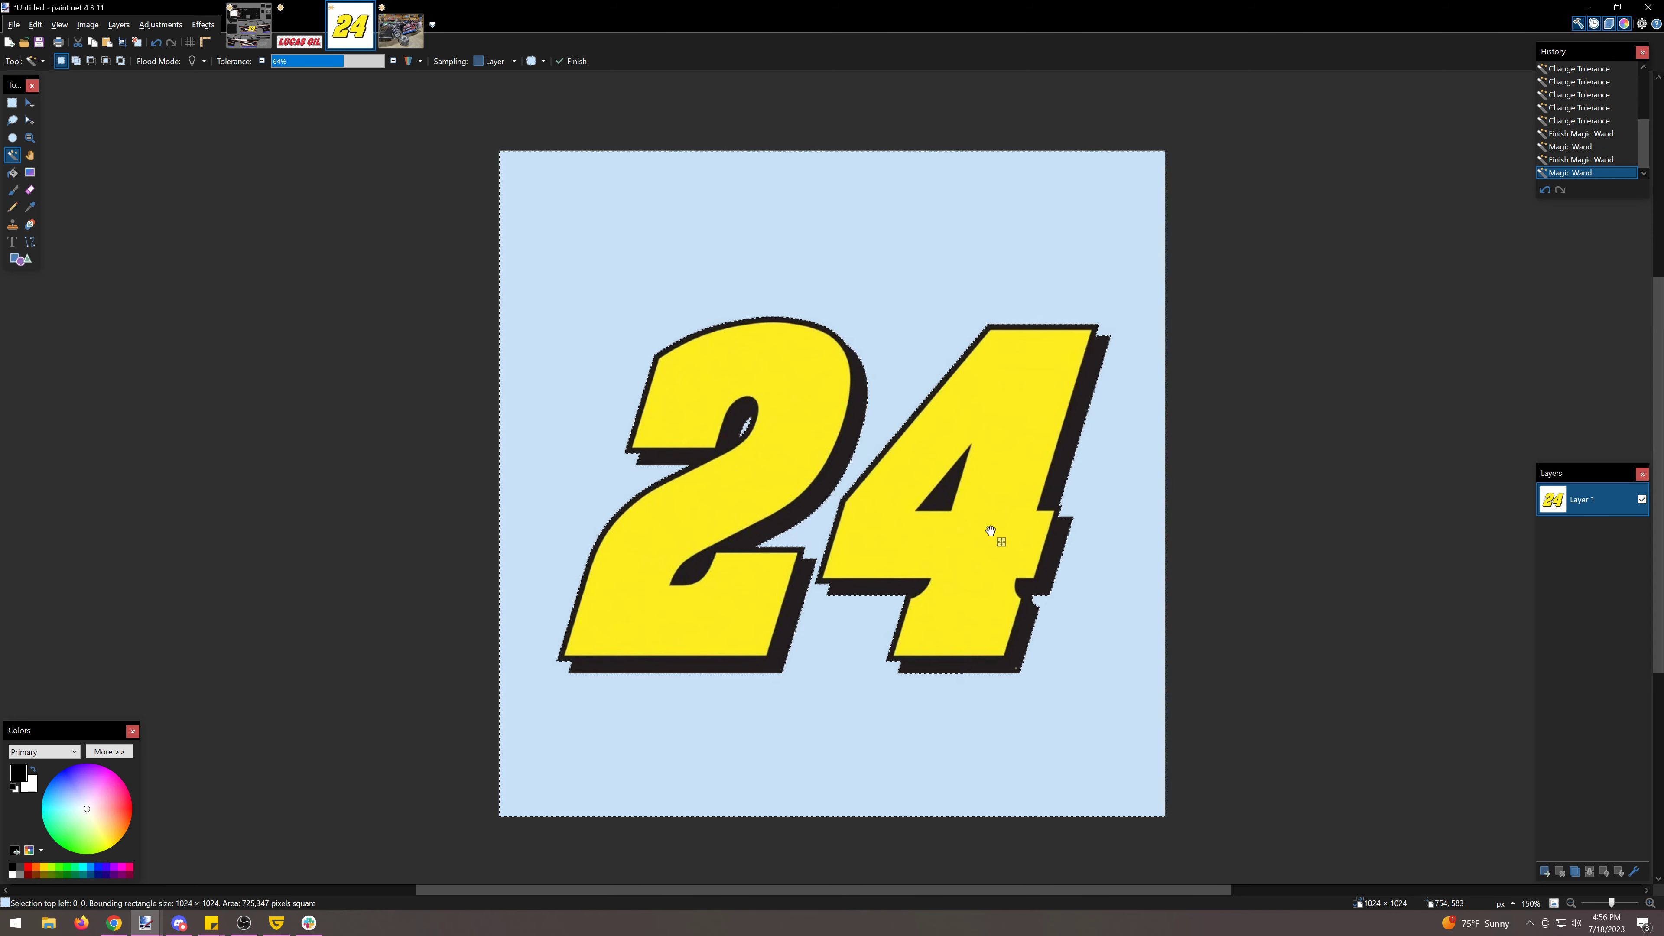
key(Delete)
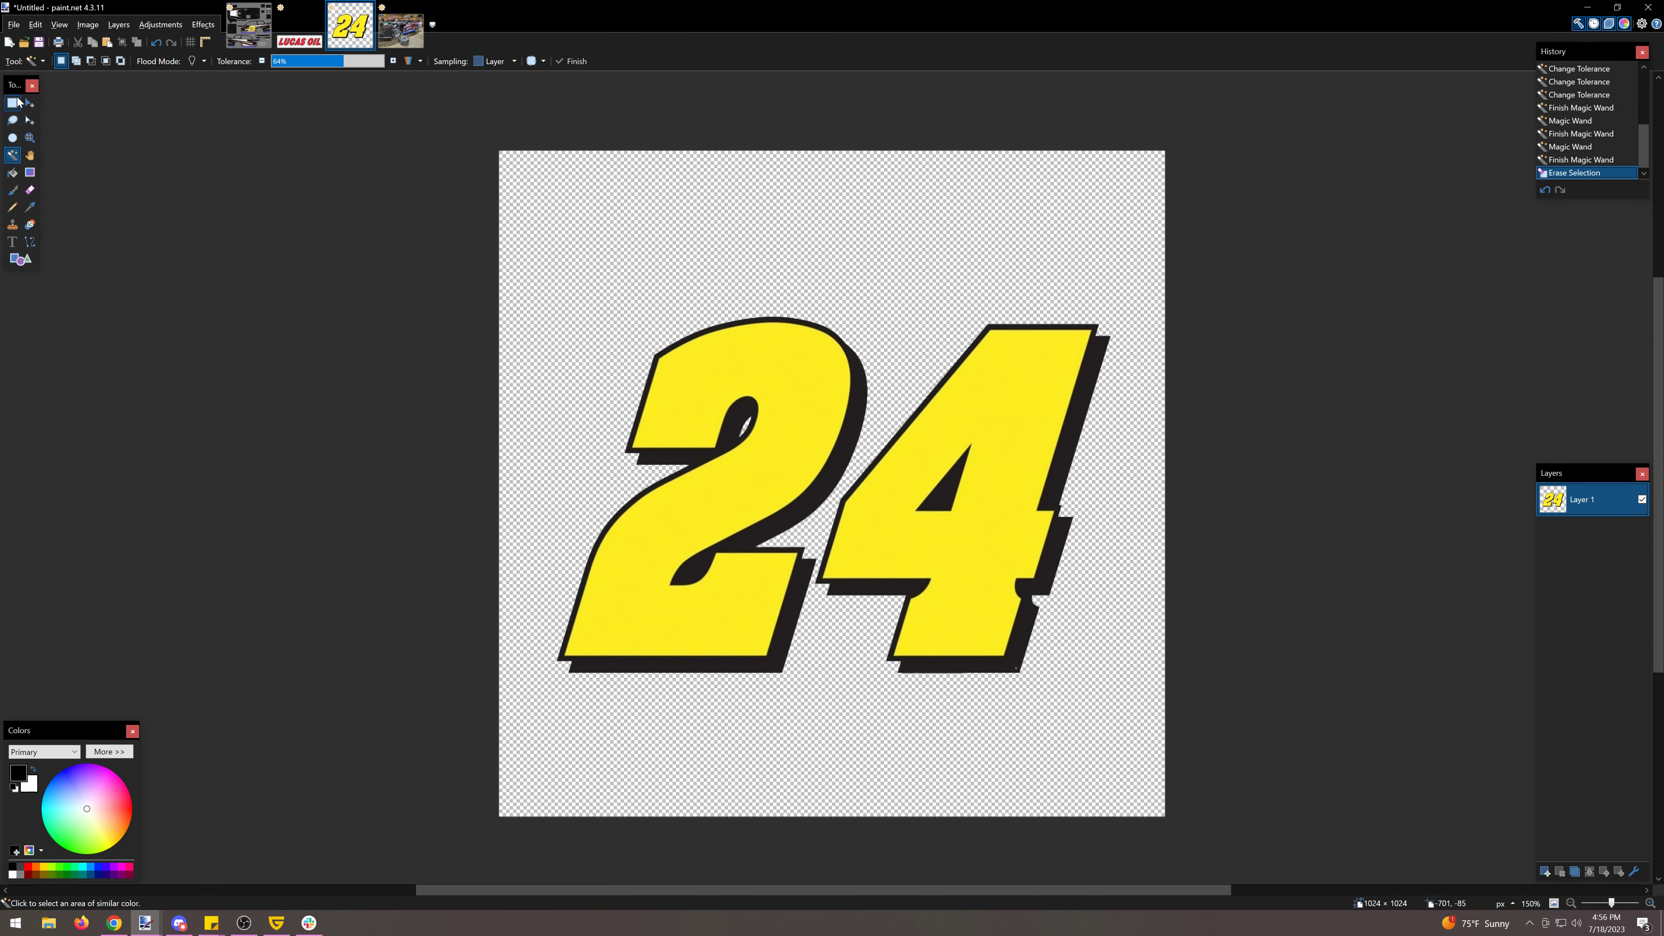
Step: Copy the newly cleaned 24, erase the old 24 from Layer 17 in 9k test.psd and paste the new copy there
click(13, 103)
drag(1128, 305, 542, 694)
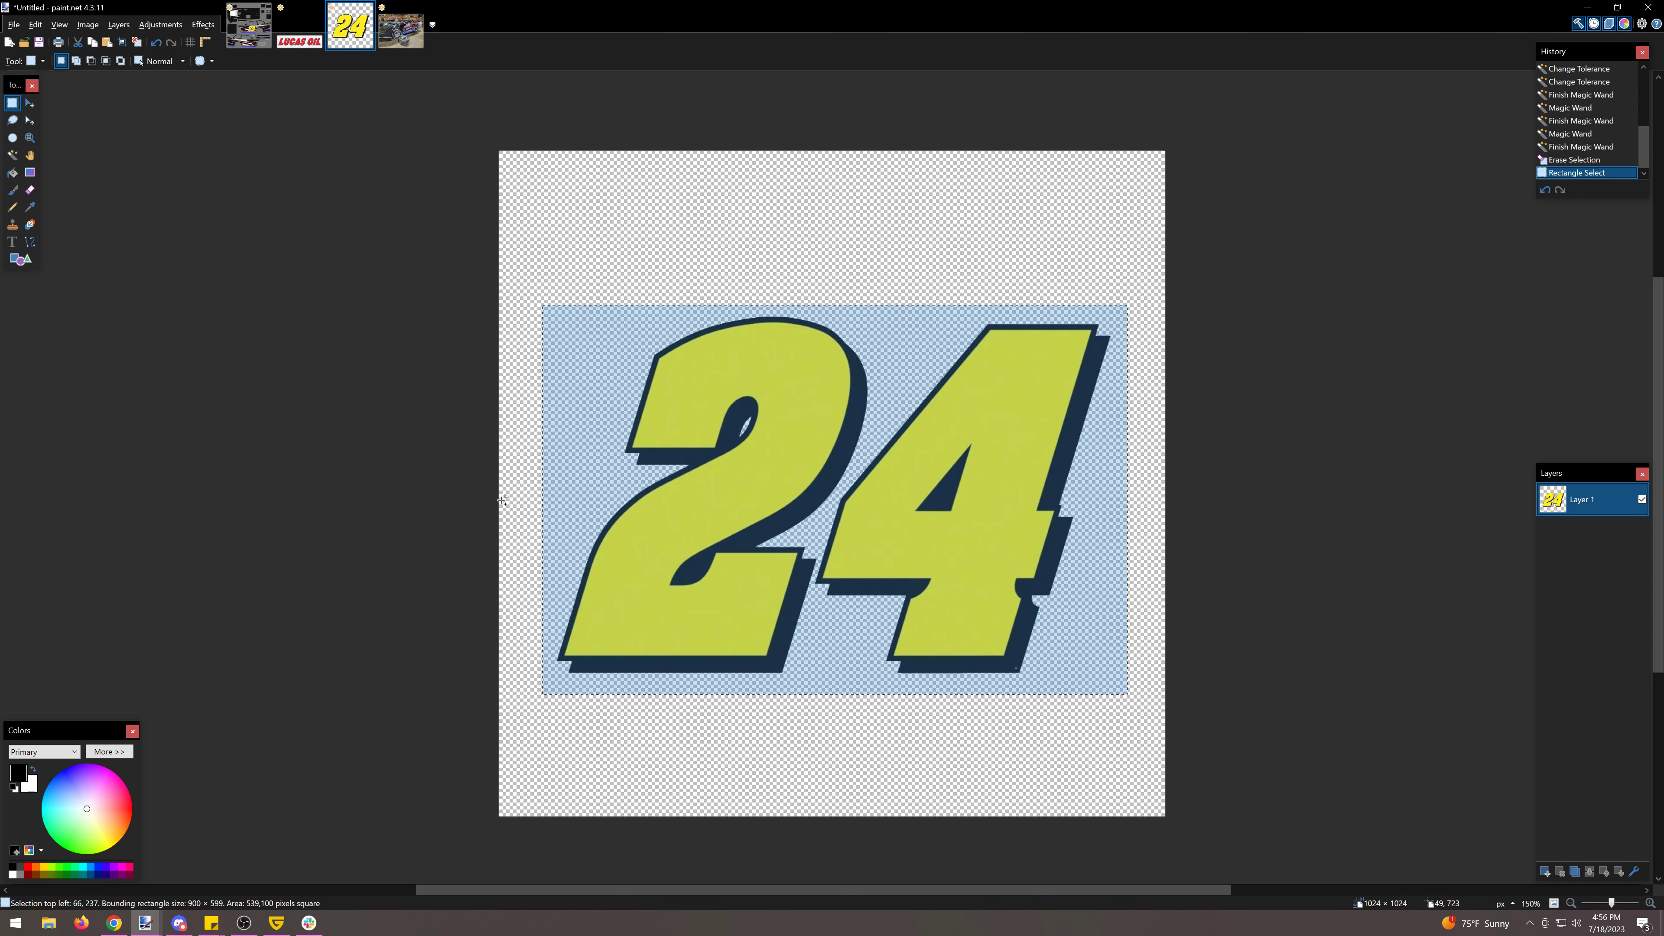
click(249, 25)
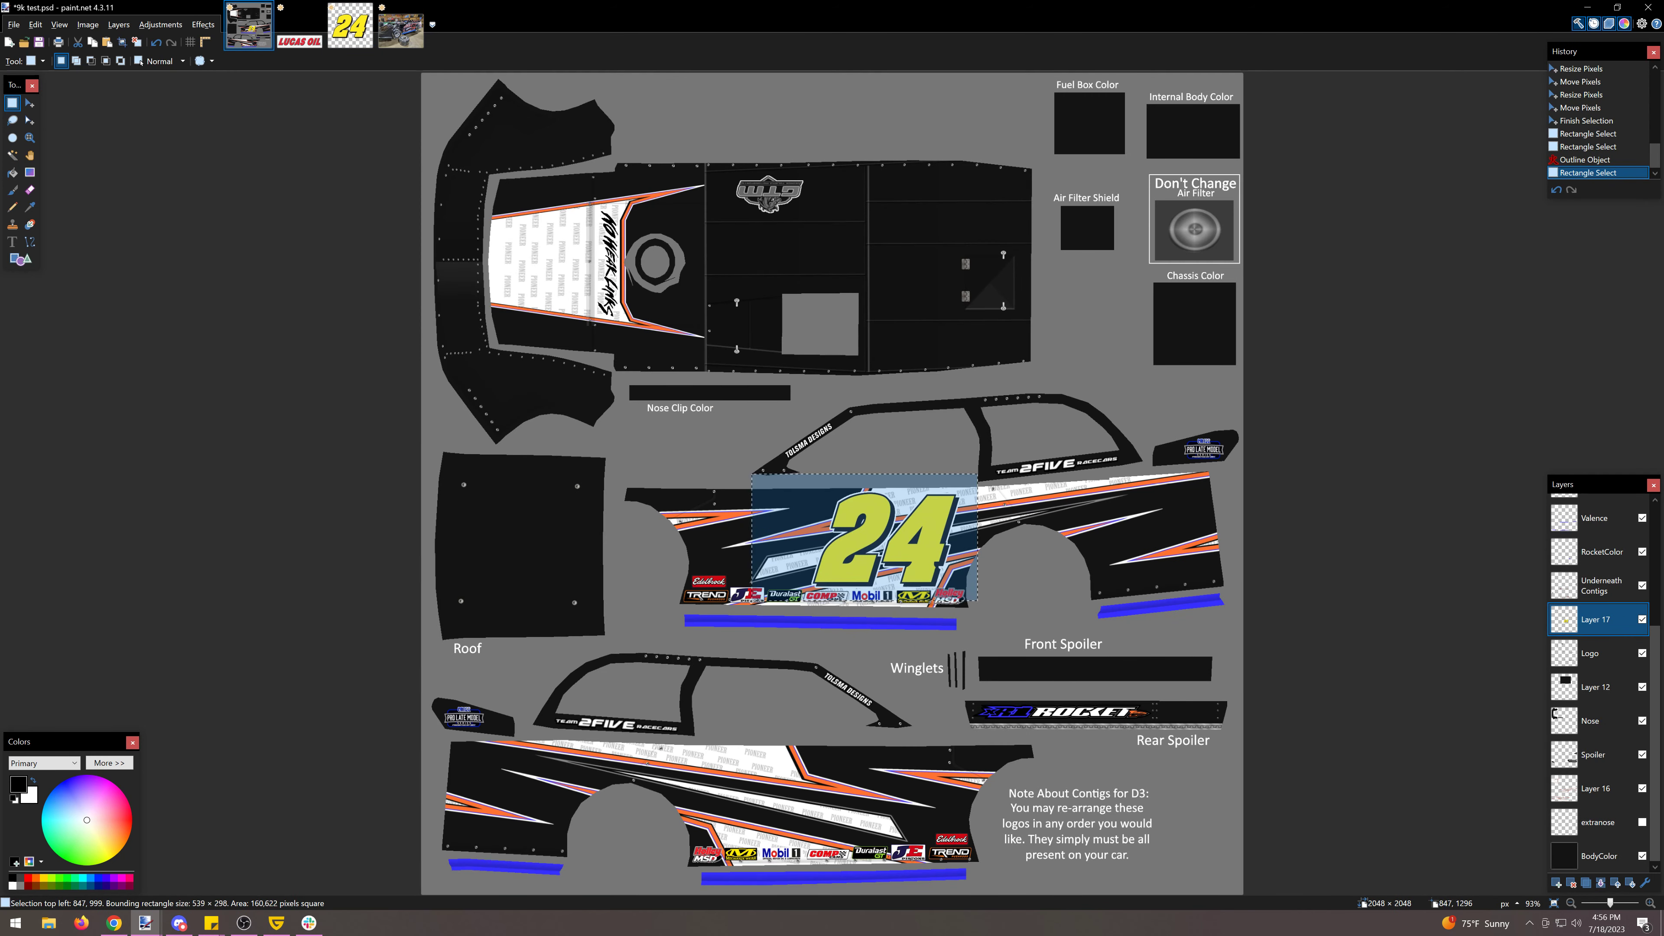
key(Delete)
key(ctrl+v)
Step: Scale the newly pasted 24 to about 371 × 247 px and position it on the upper side panel ahead of the wheel arch
mouse_move(763, 380)
mouse_down()
mouse_move(779, 397)
mouse_move(741, 291)
mouse_up()
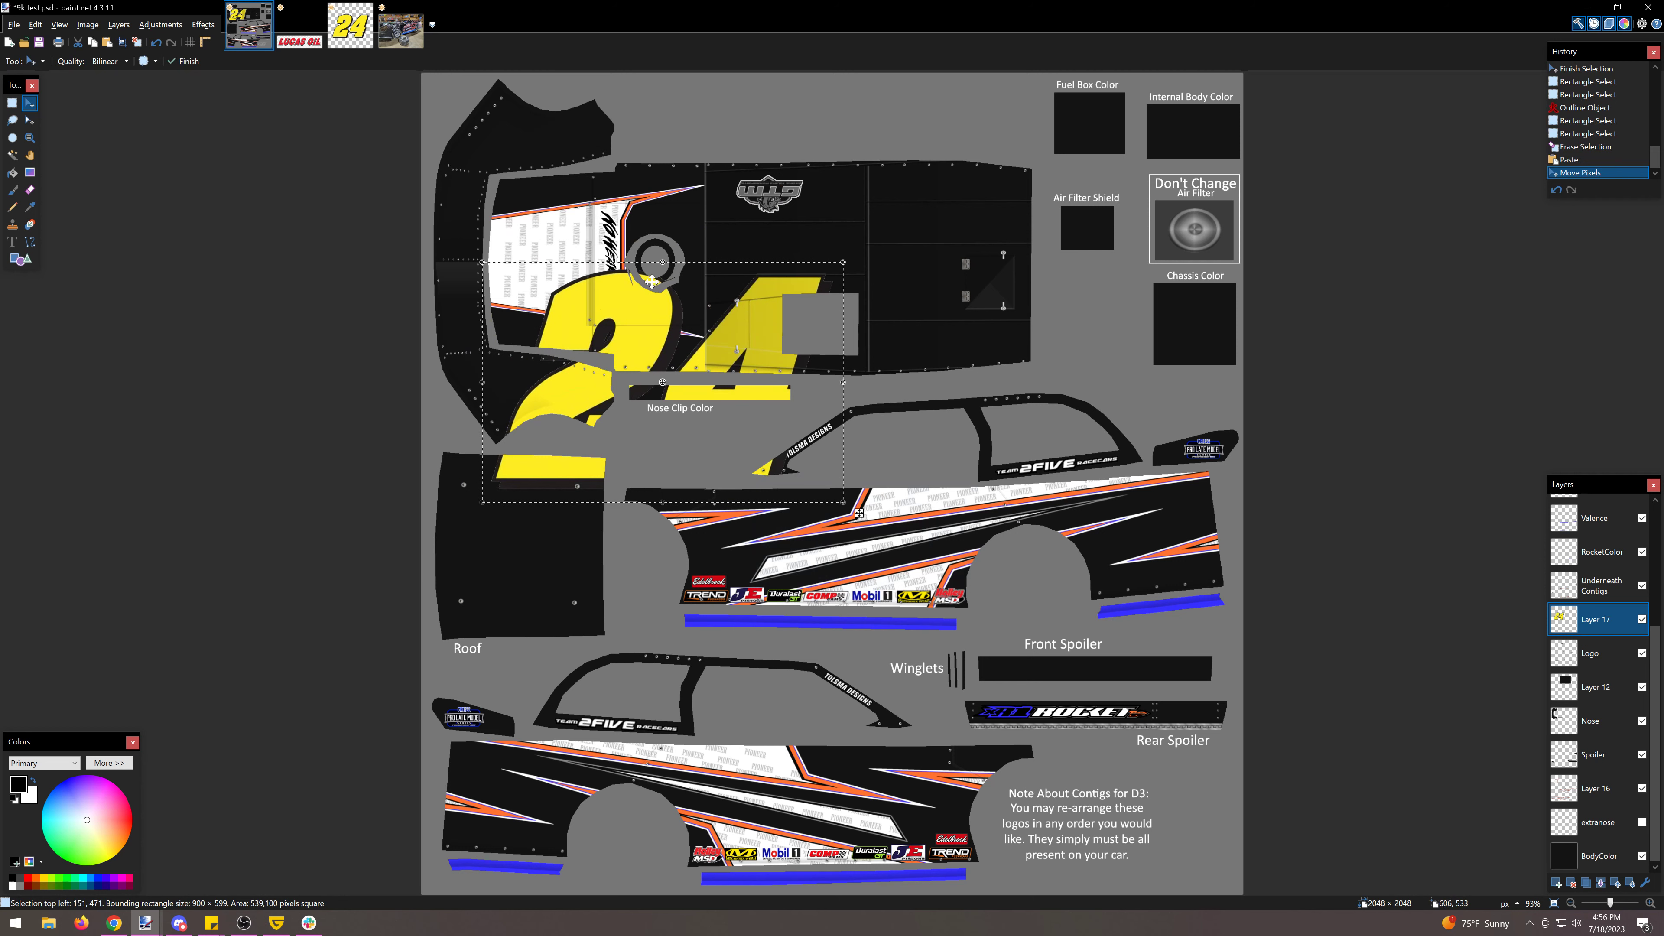
drag(841, 393, 940, 548)
drag(931, 557, 936, 556)
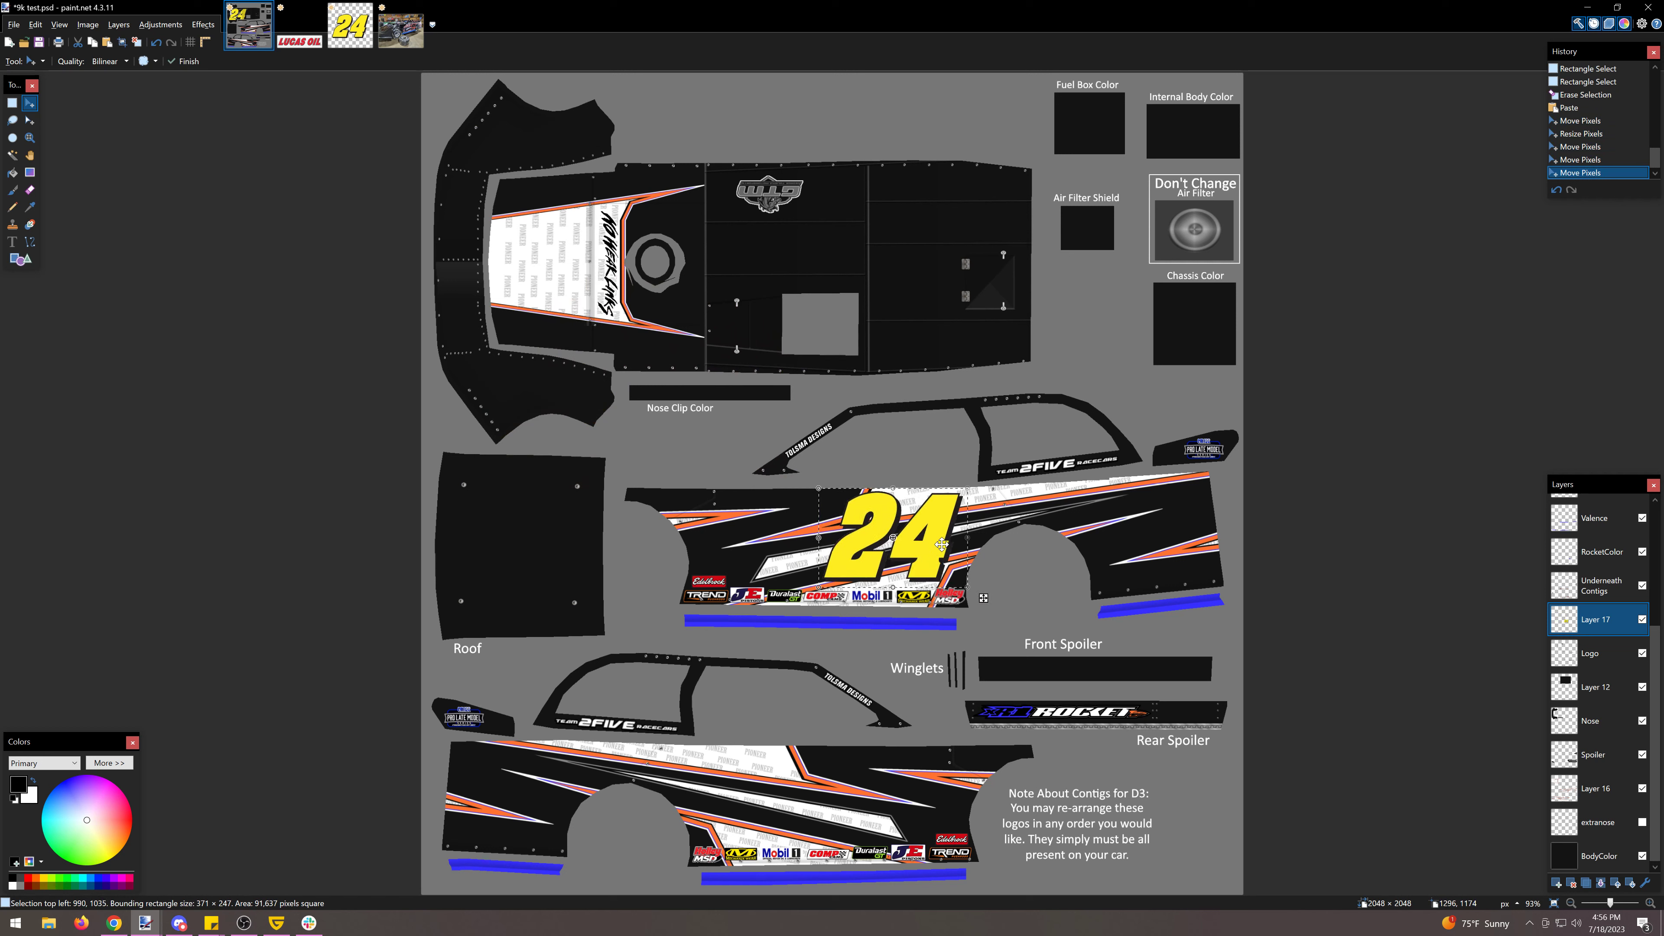
Step: Erase the 24 from Layer 17 of the livery template and crop the separate 24 image to its selection
key(Delete)
key(ctrl+Tab)
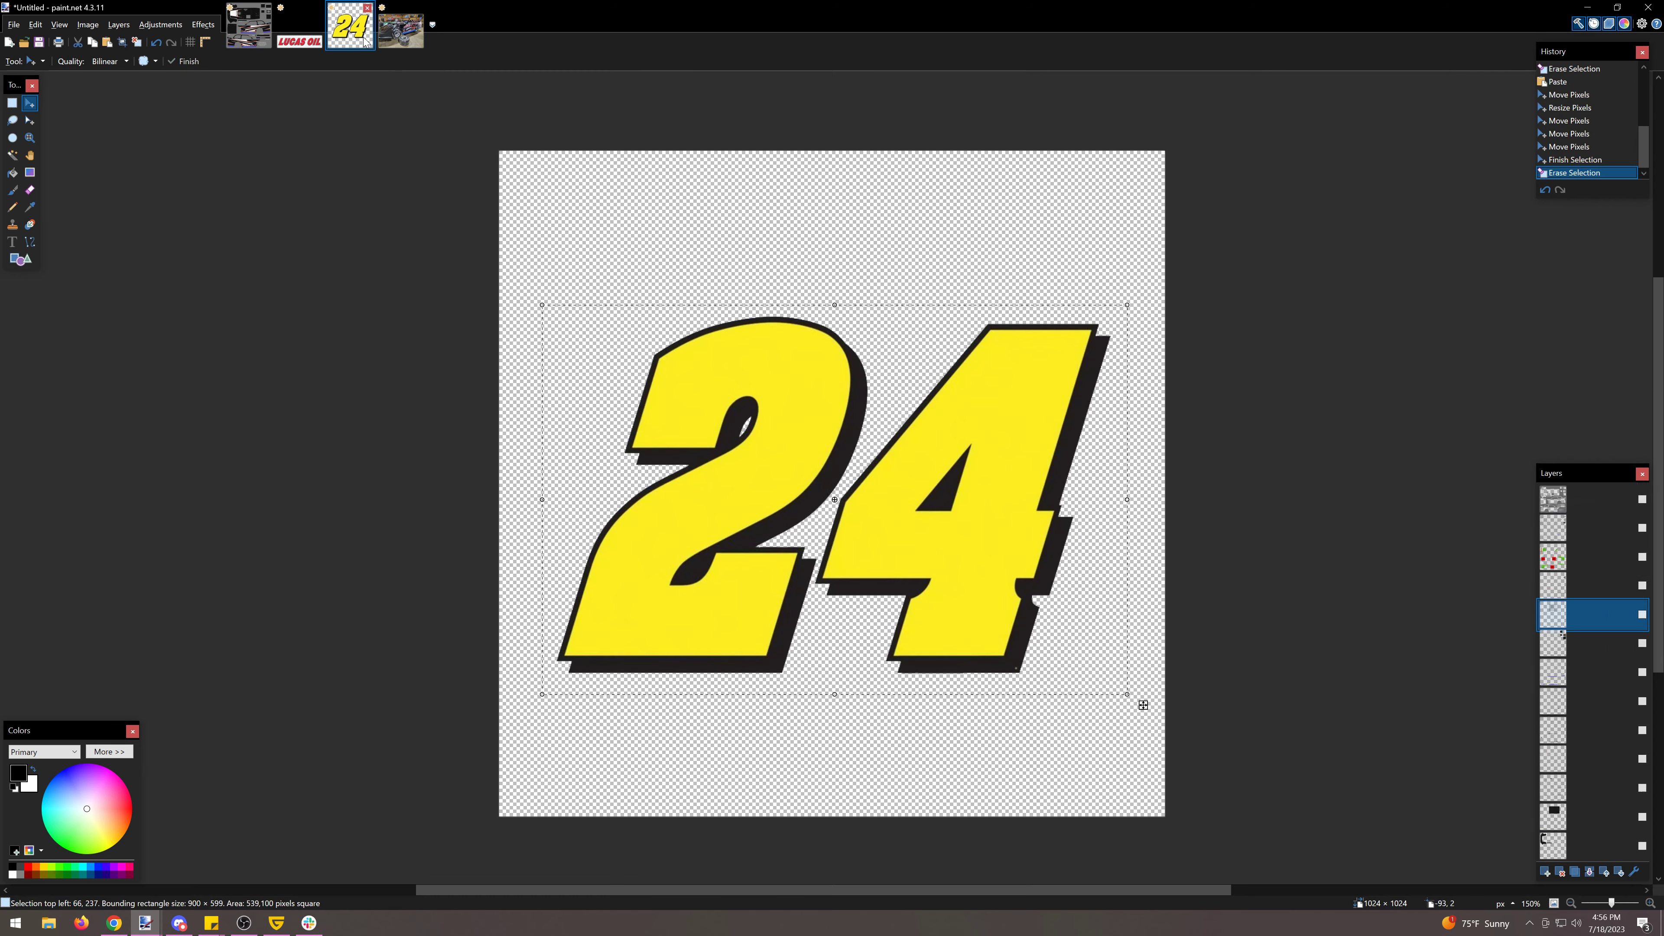
click(92, 25)
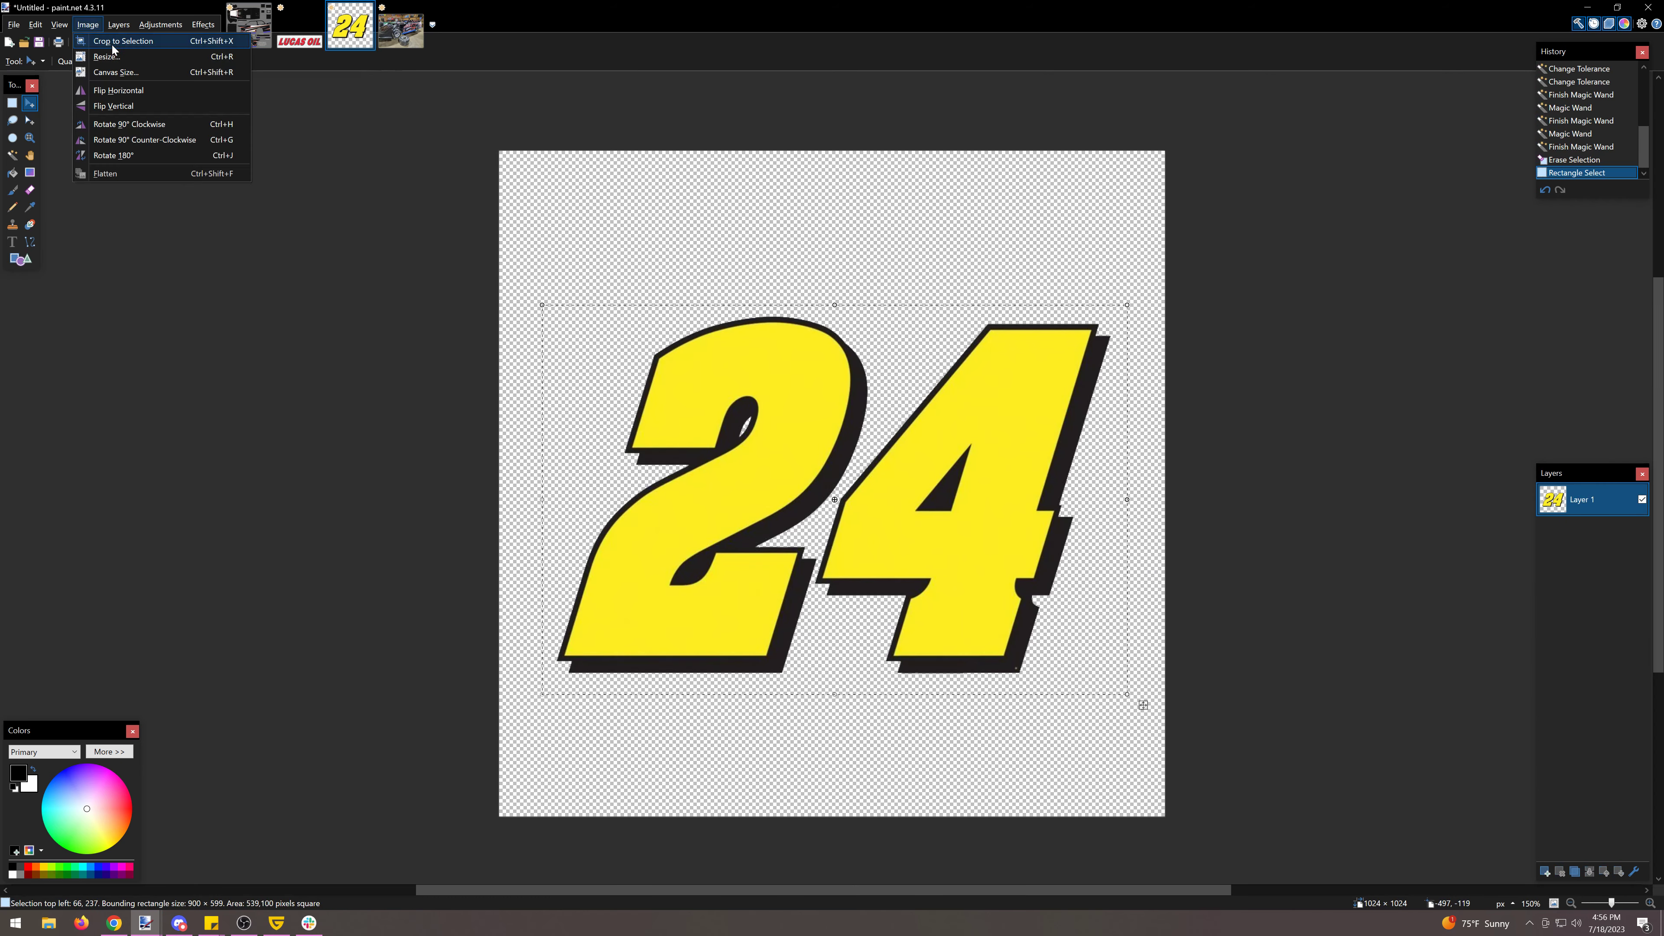
click(111, 37)
Step: Sample the black of the 24's outline as the primary colour for a Paint Bucket fill
click(1650, 903)
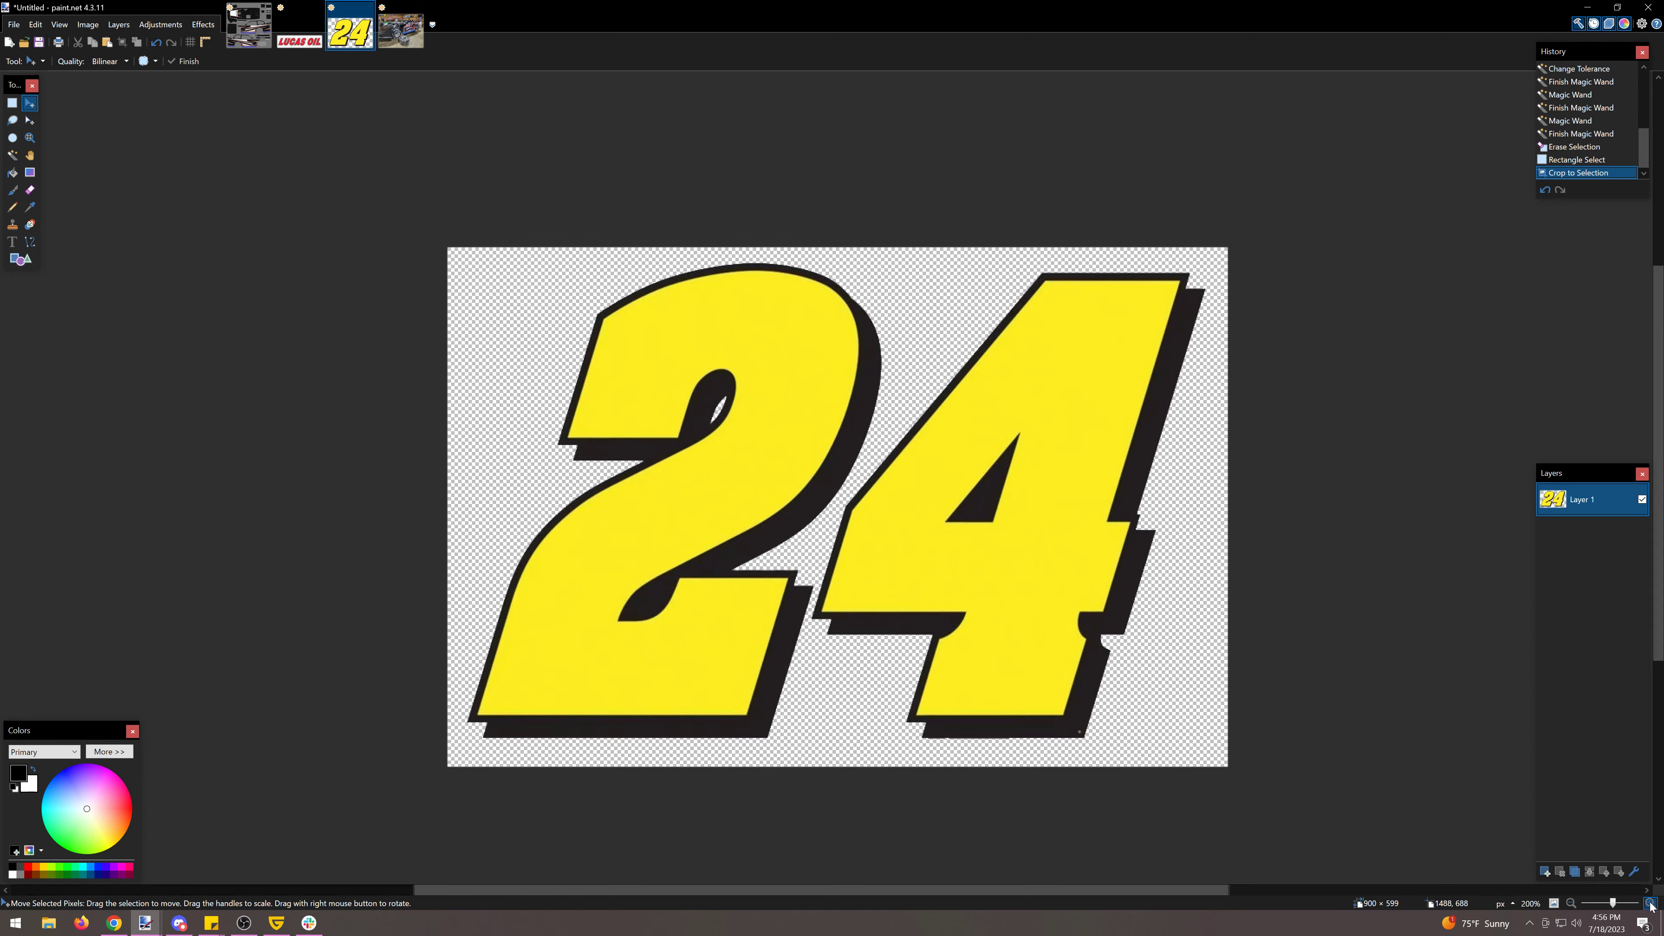
click(1650, 903)
click(1650, 903)
scroll(1140, 614, down, 3)
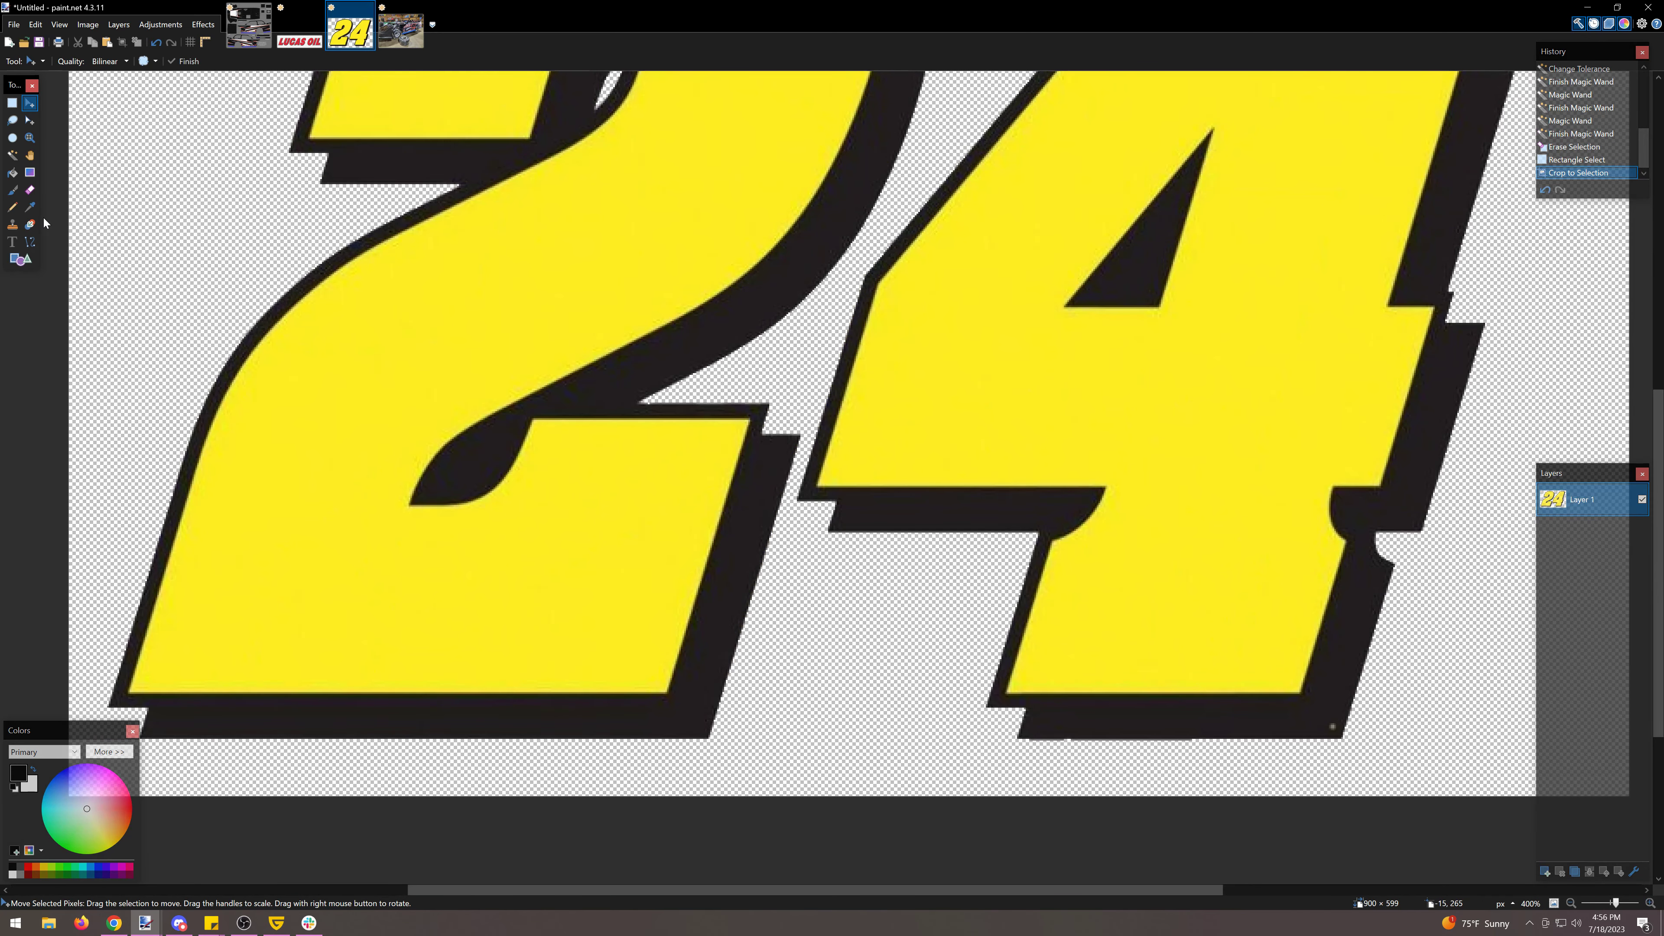
click(29, 208)
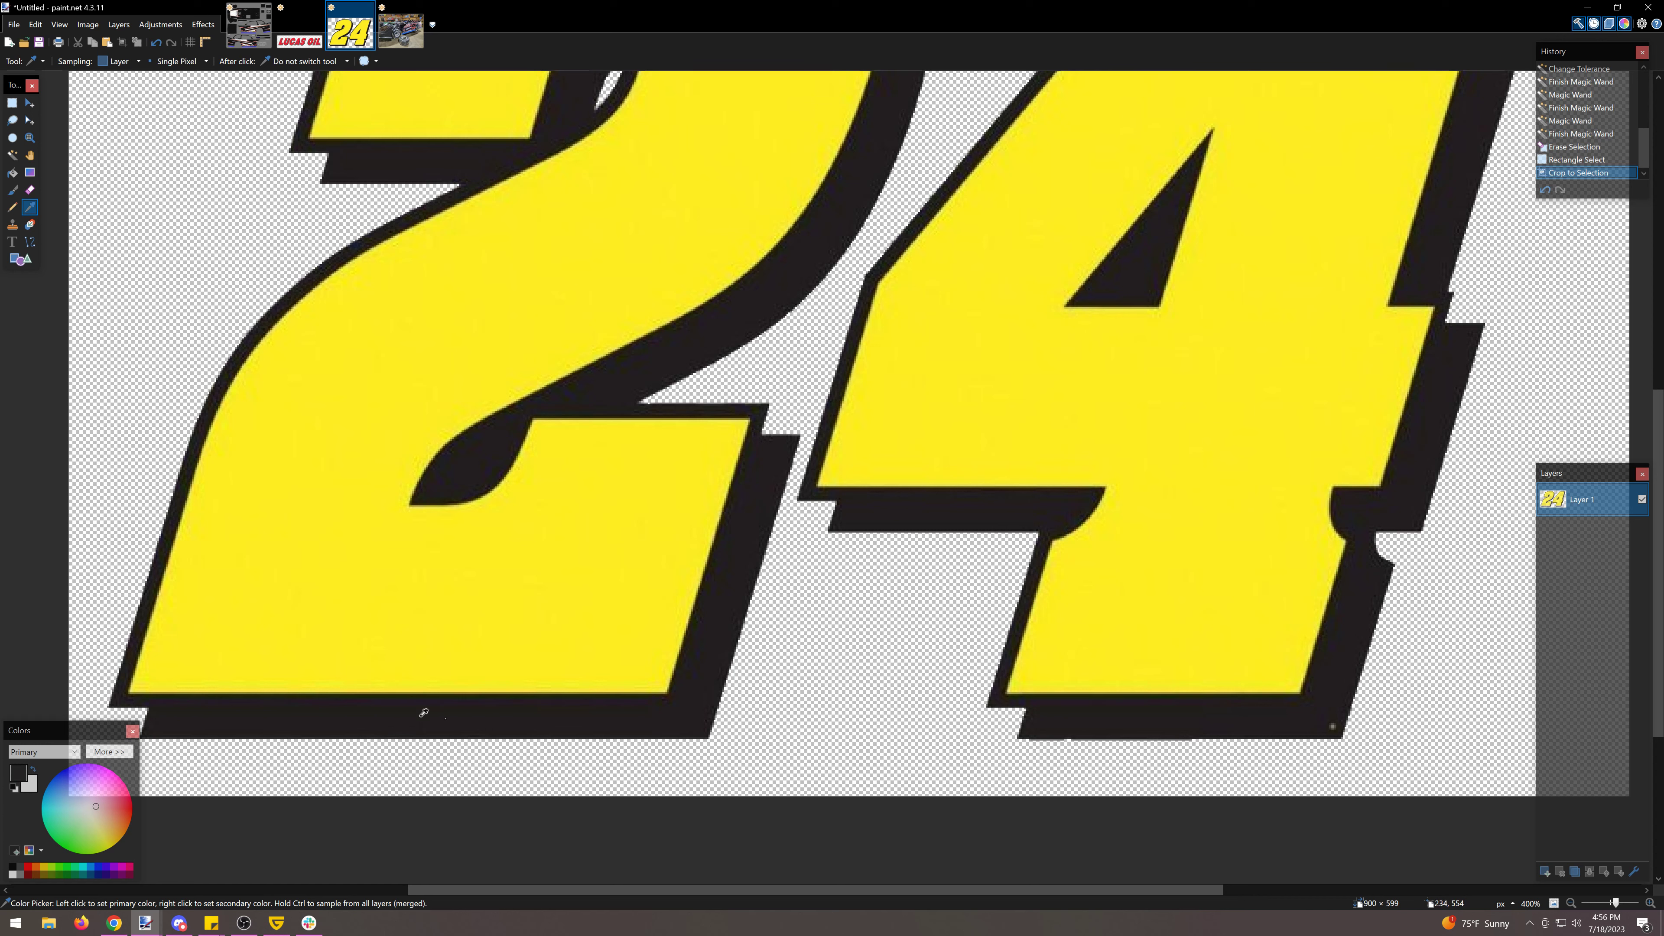
click(12, 172)
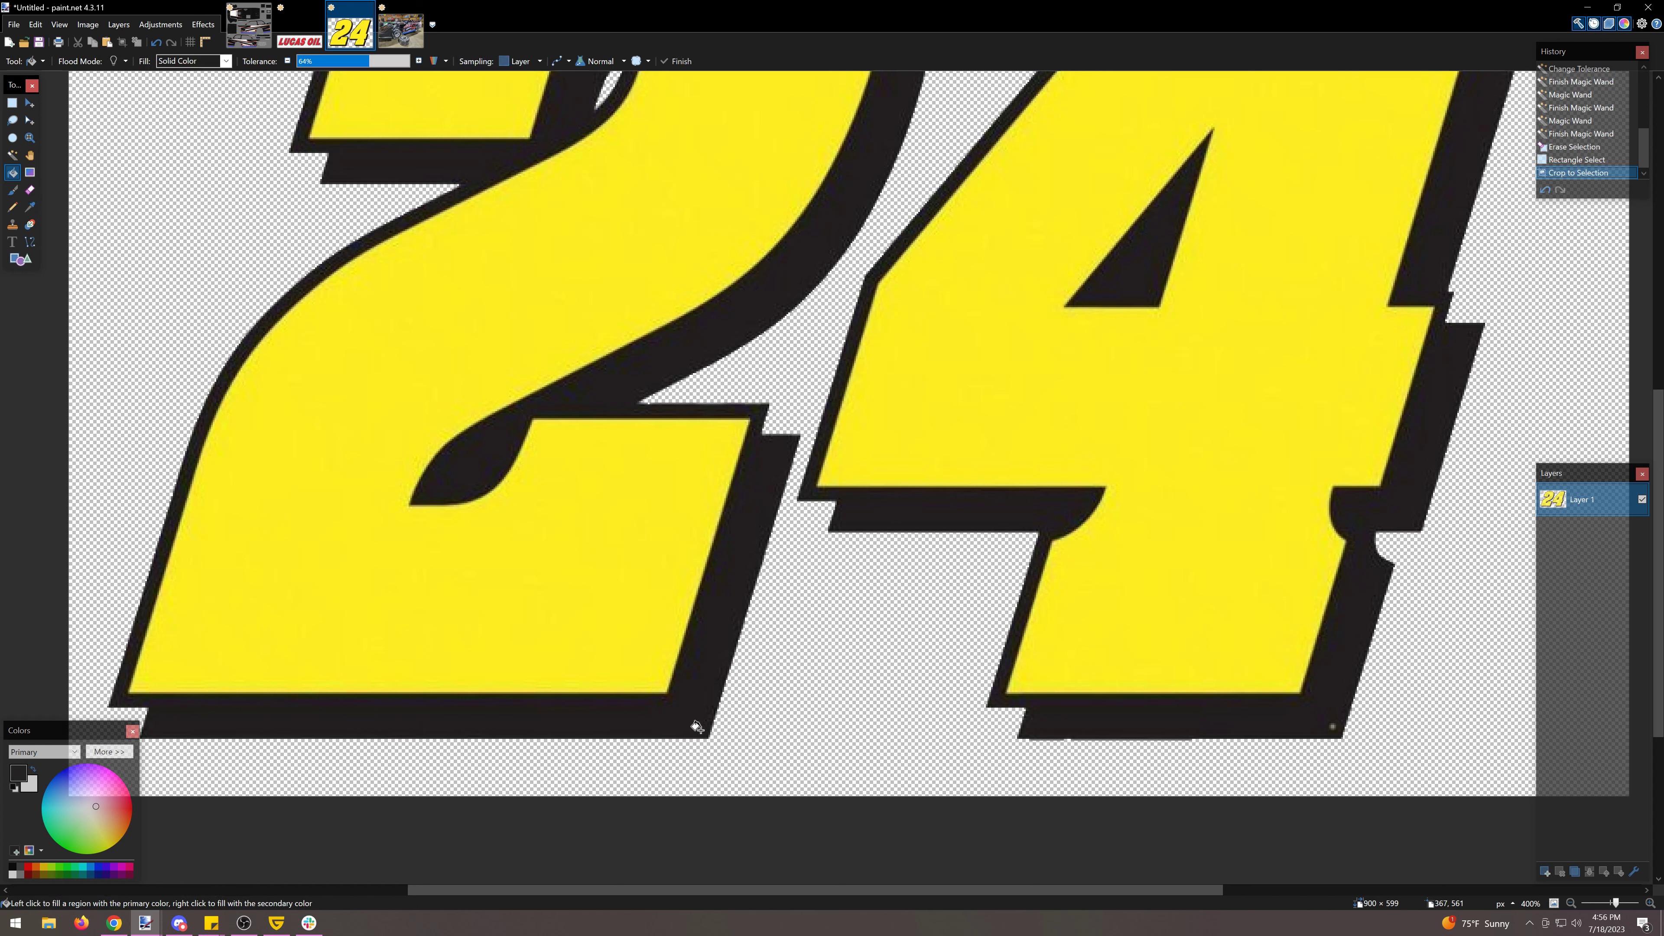
click(664, 721)
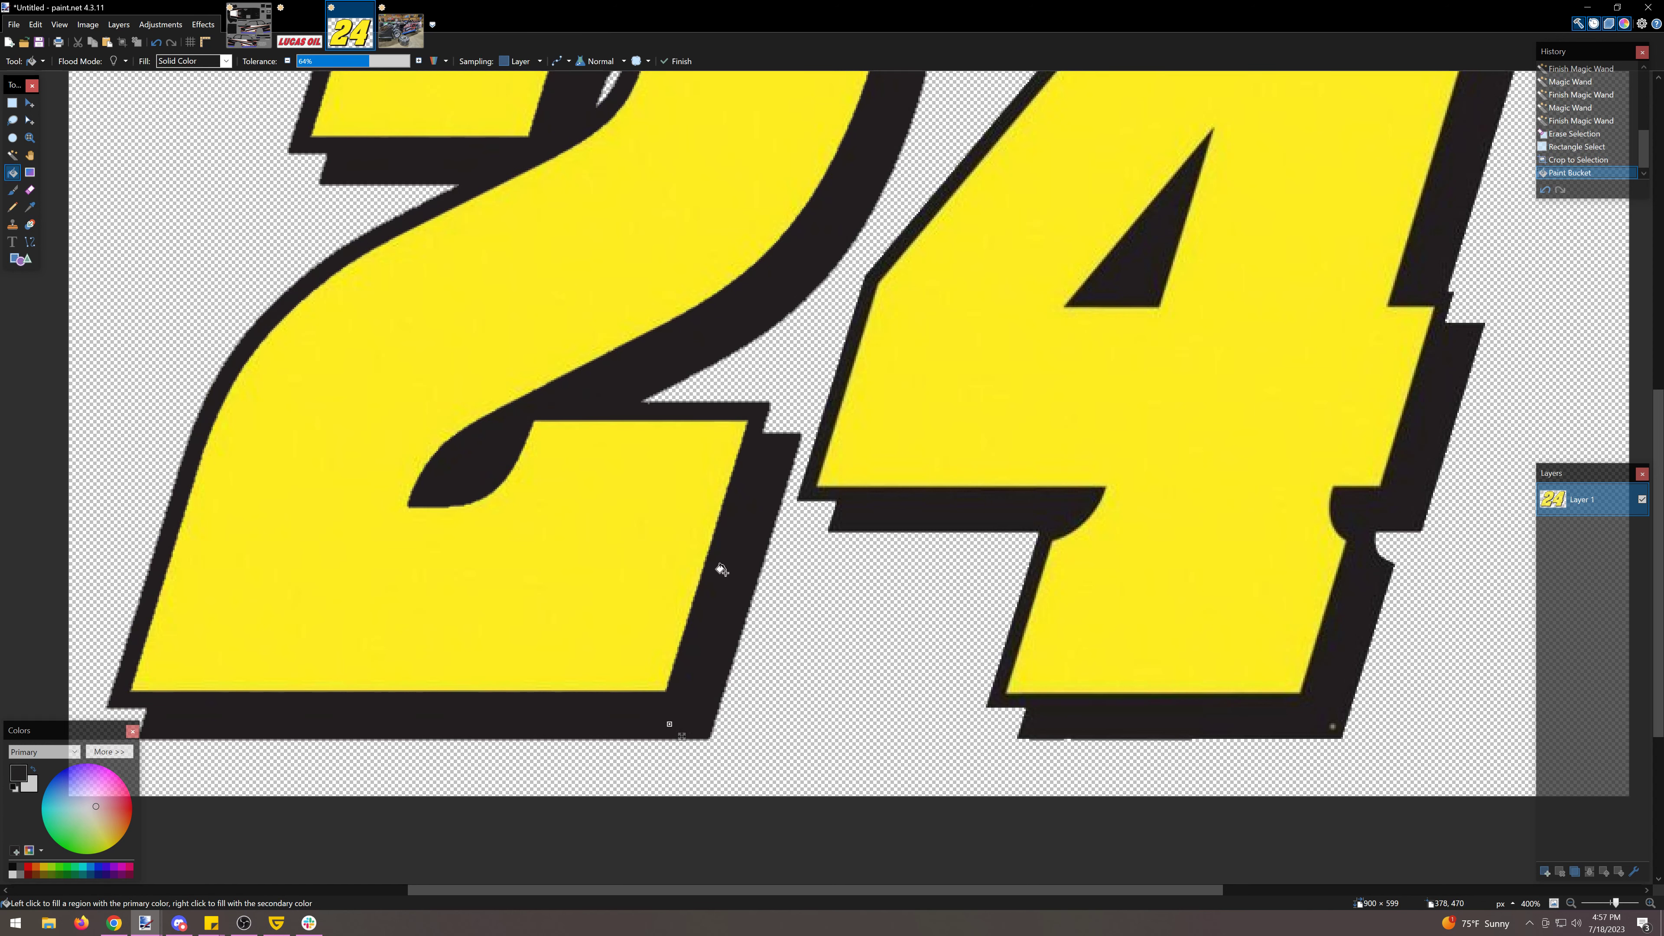
click(863, 510)
scroll(818, 544, up, 3)
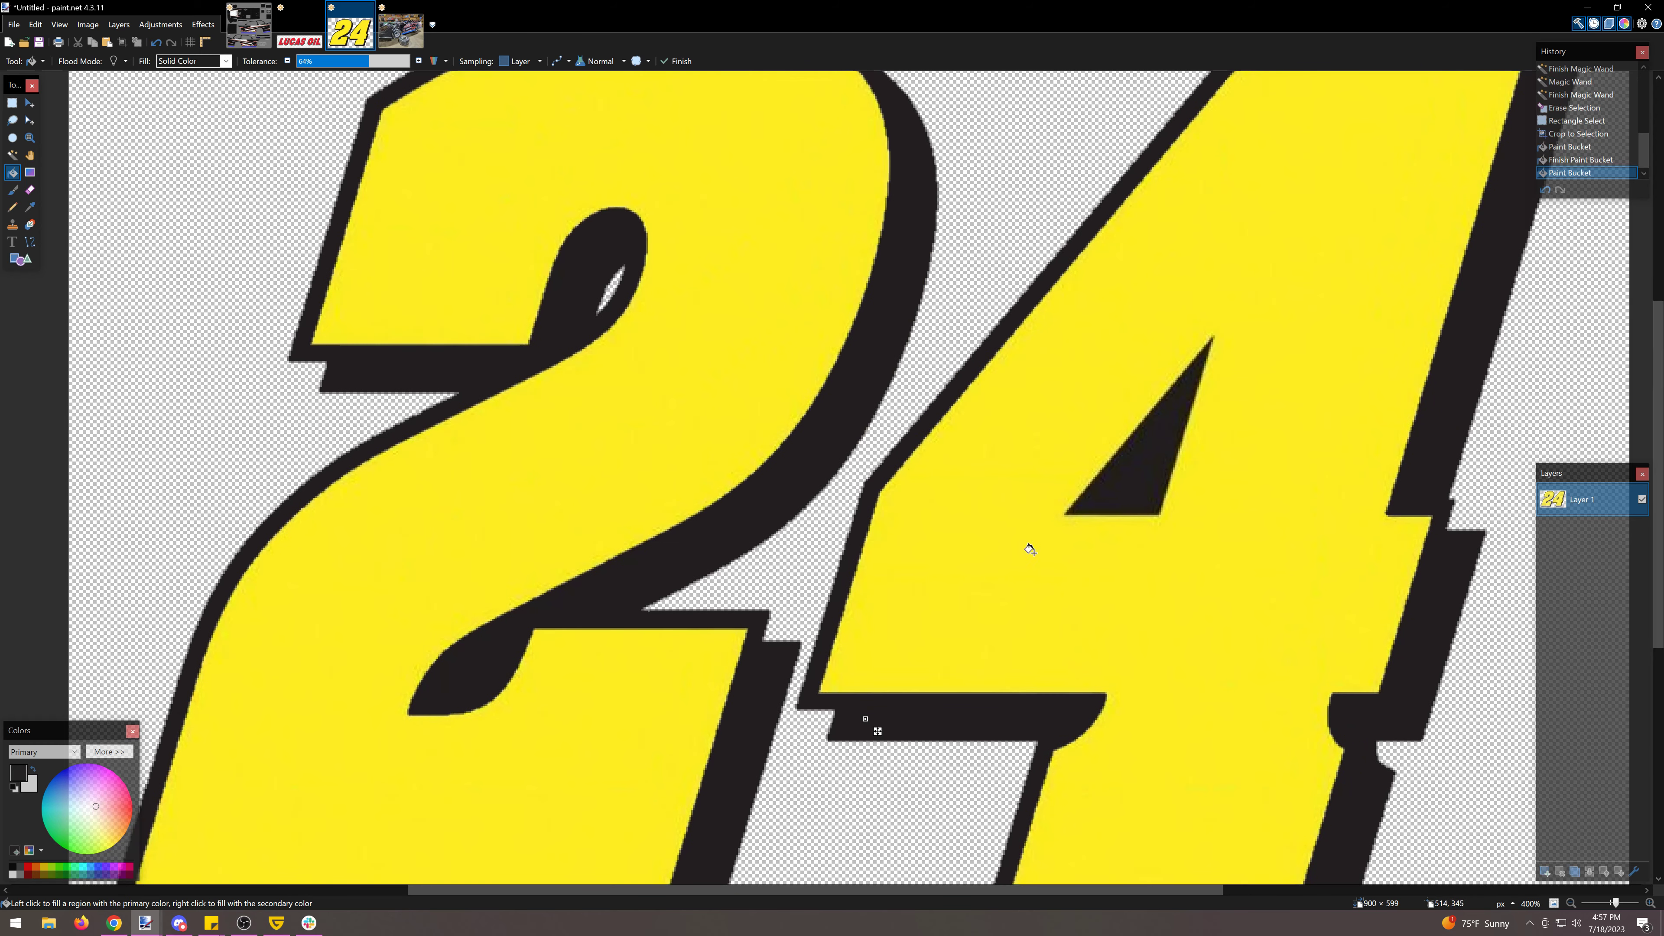
click(1117, 481)
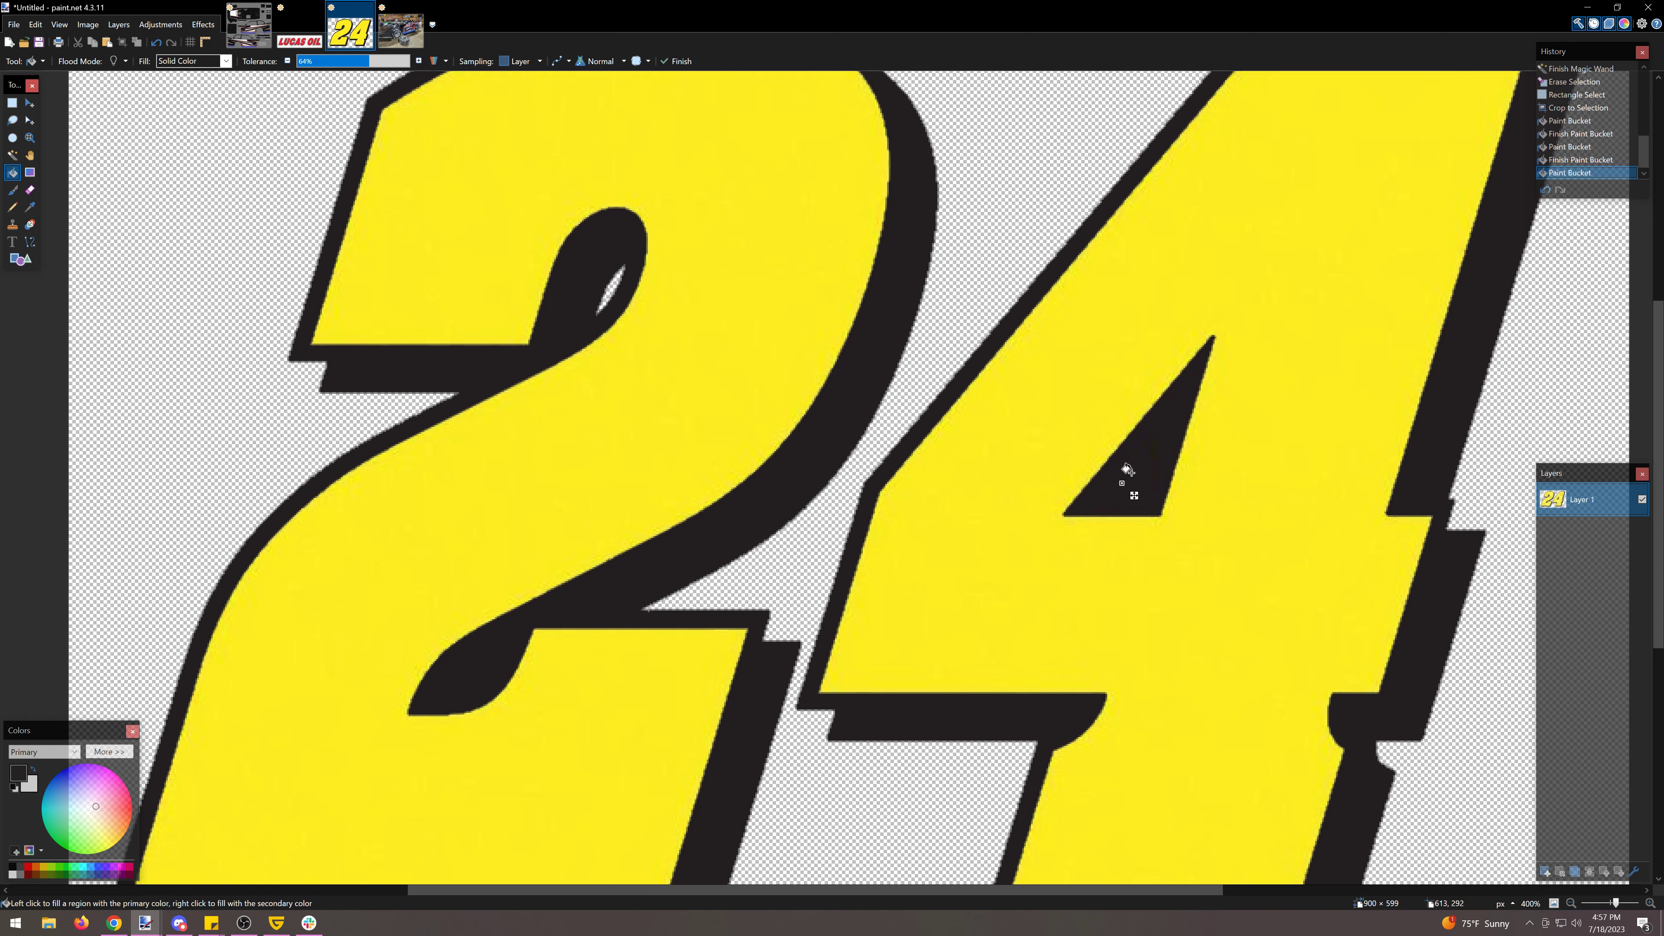
key(ctrl+z)
key(ctrl+z)
key(ctrl+z)
key(ctrl+z)
key(ctrl+z)
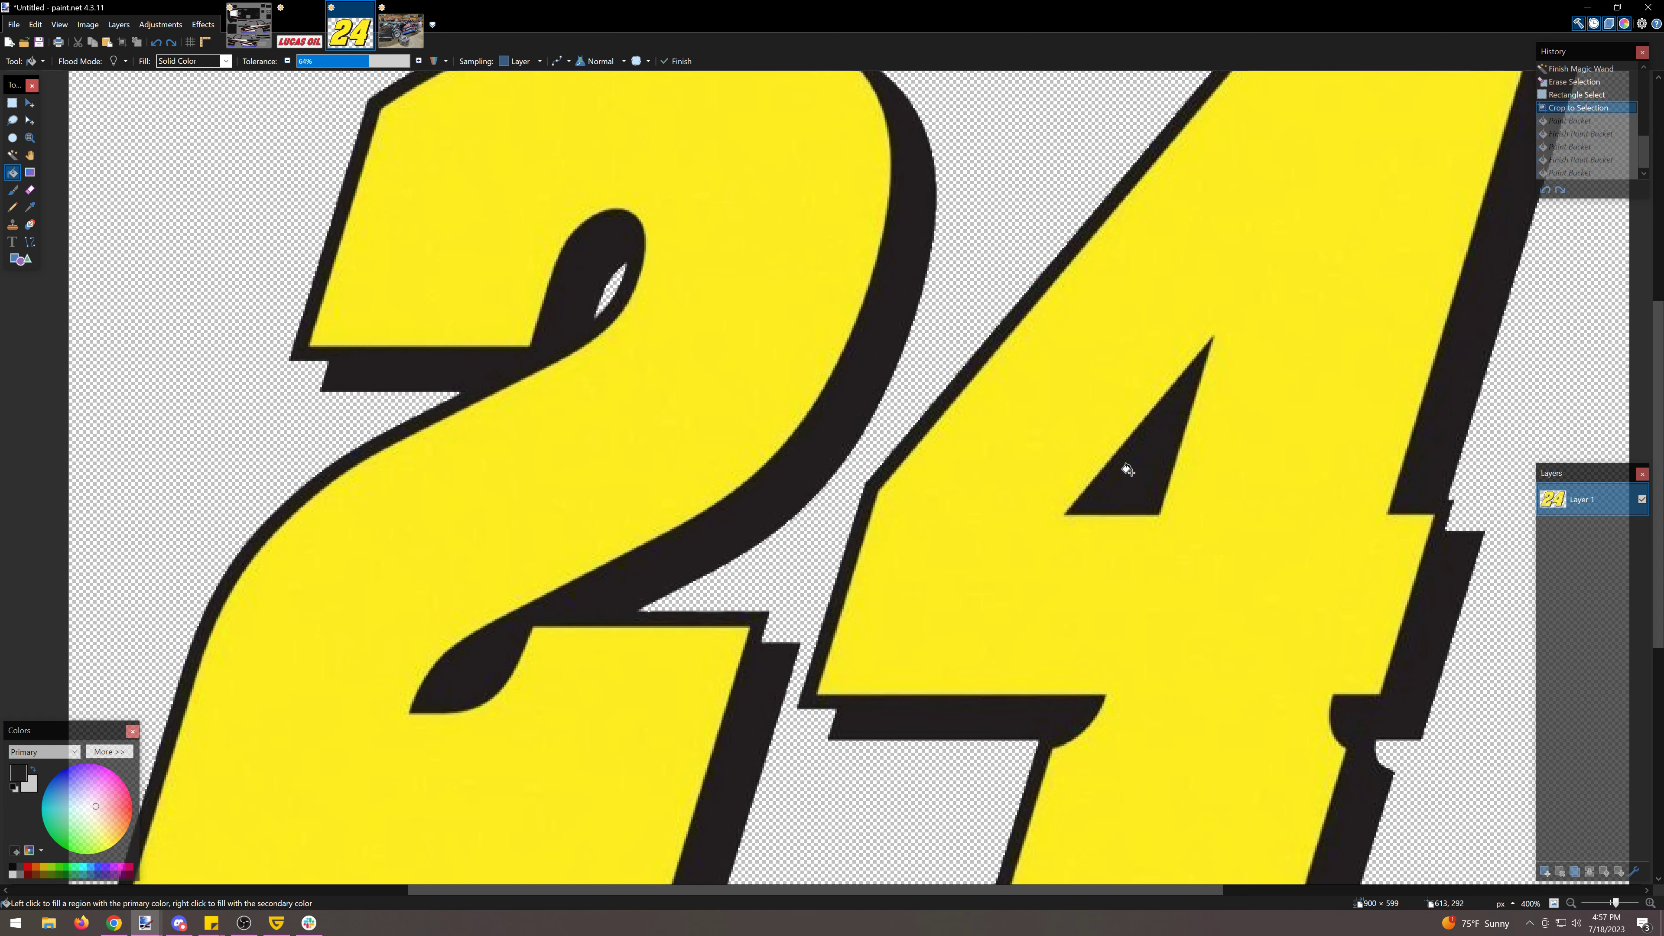
Step: Fill all the black outline and shadow areas of the 24 with the sampled colour in one global Paint Bucket fill
click(757, 693)
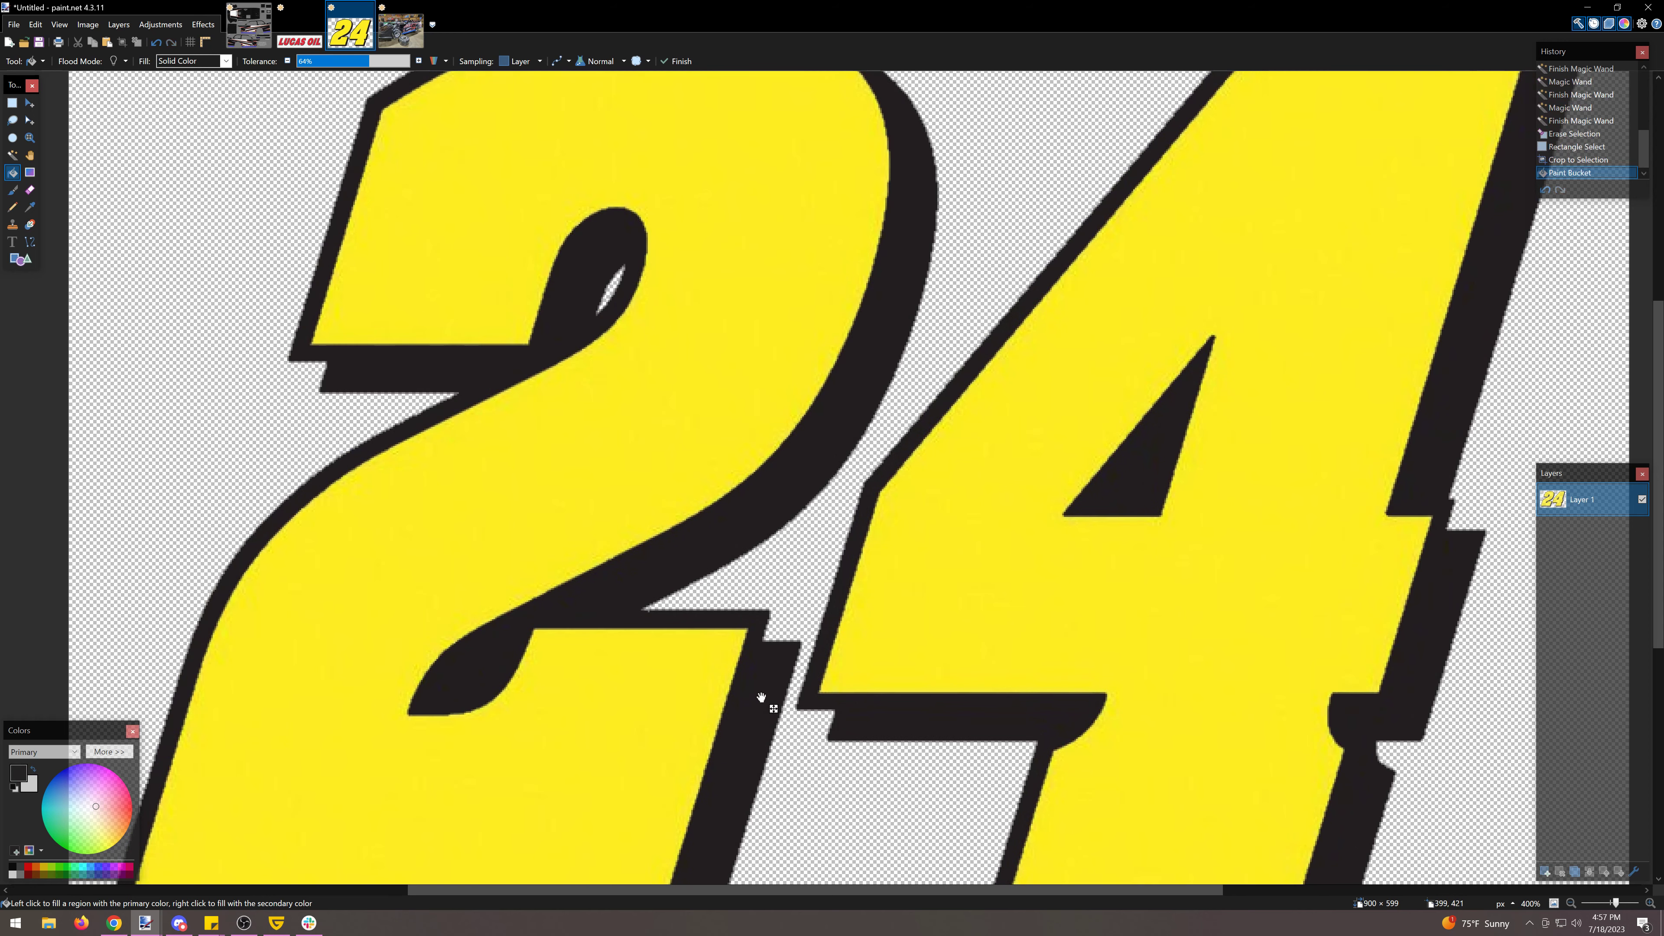
scroll(760, 693, up, 4)
key(ctrl+b)
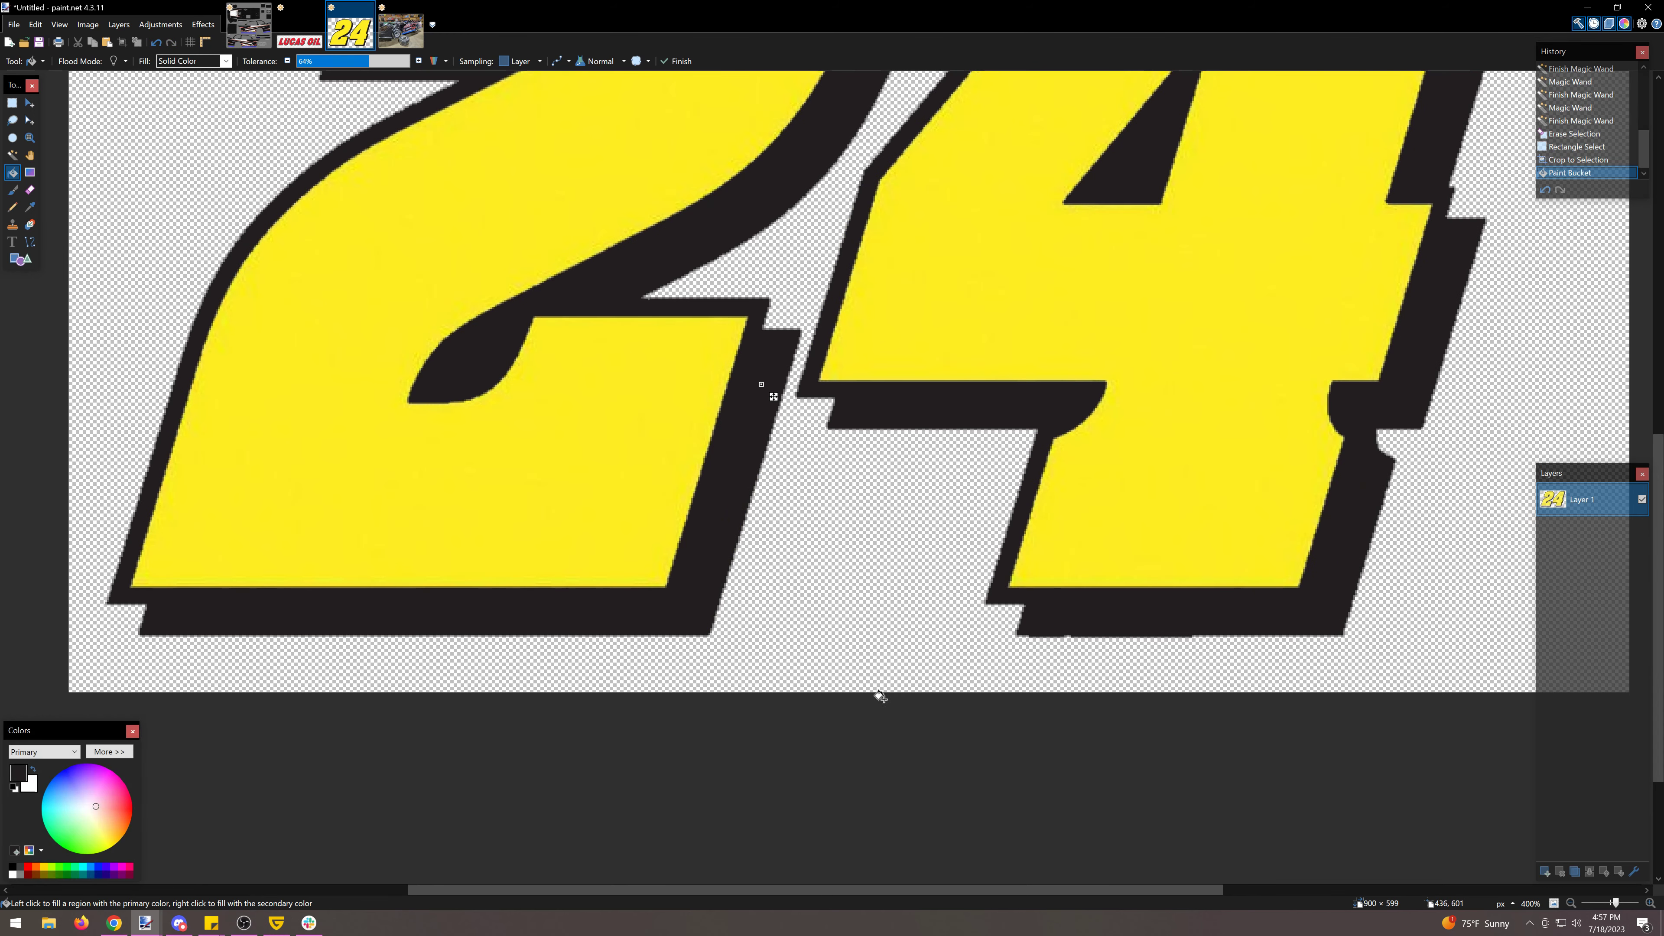
click(1554, 904)
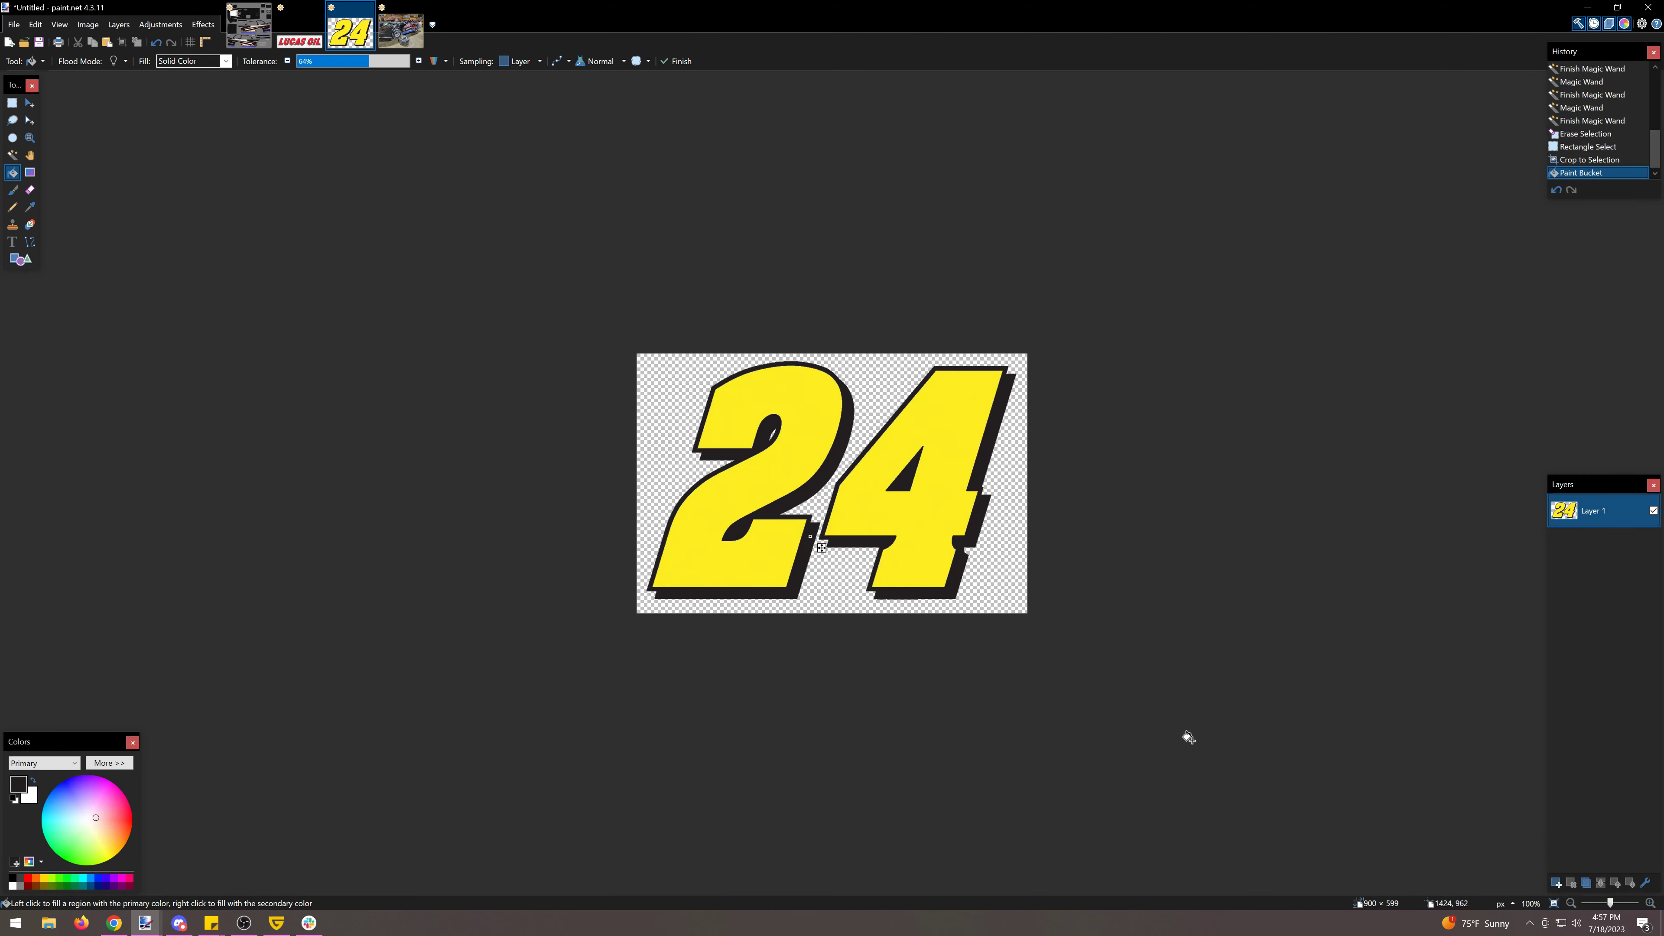
Step: Copy a clean strip of the 4's bottom edge, paste it and stretch it to about 125 × 14 px over the ragged part
click(11, 102)
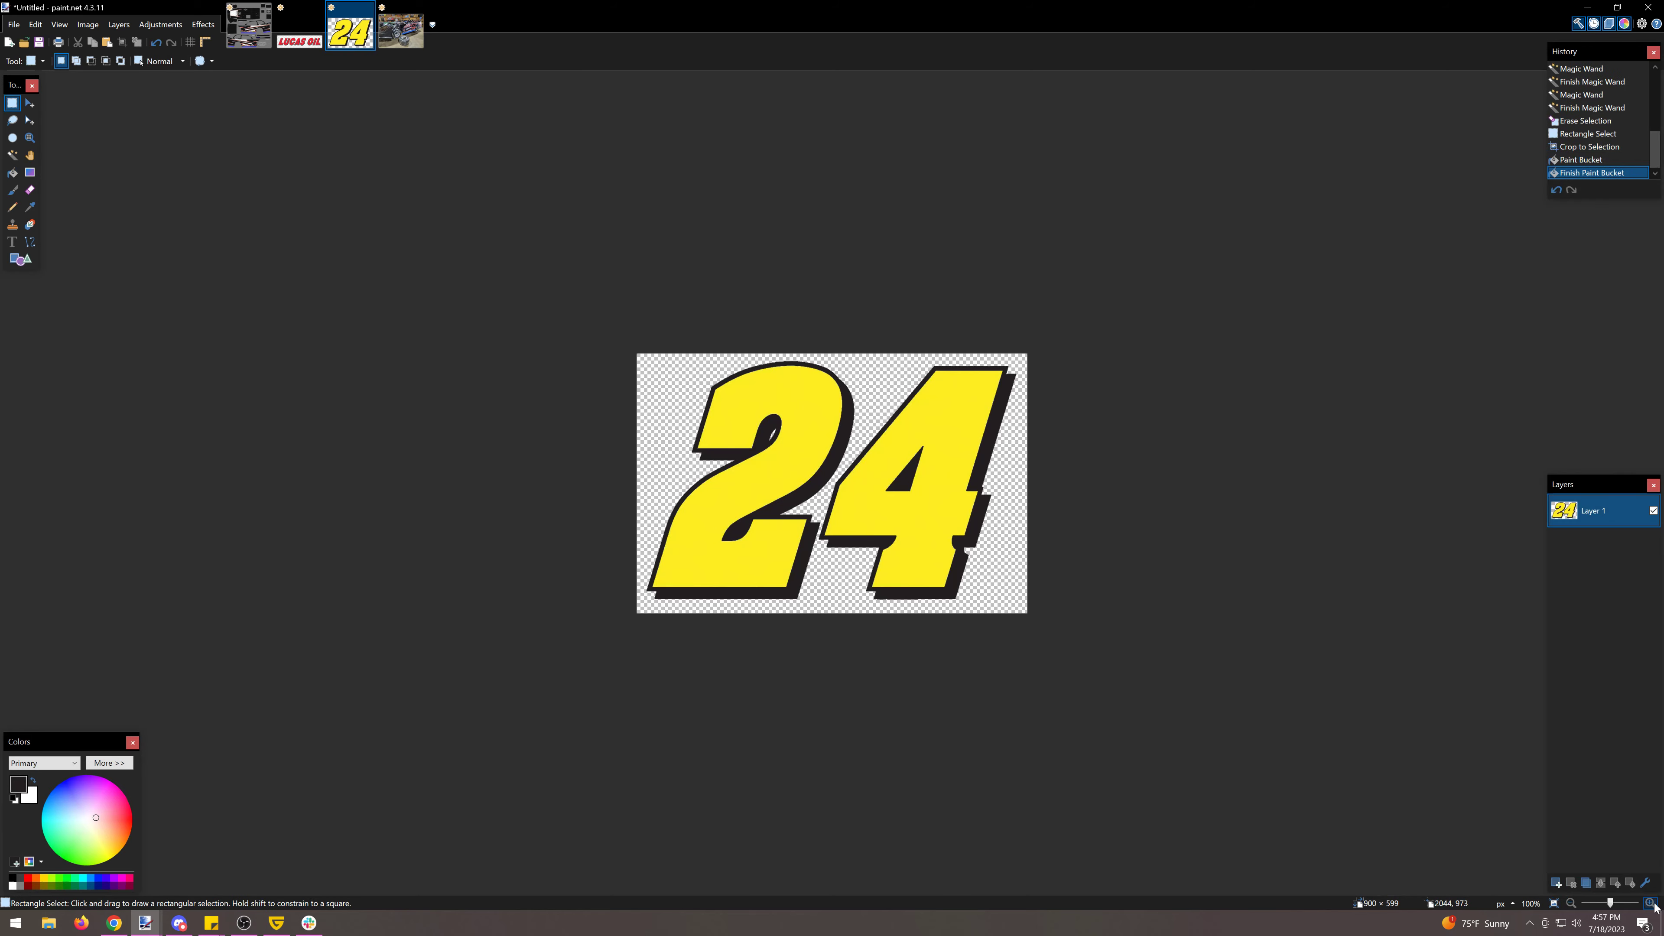
click(1653, 903)
click(1653, 903)
click(1653, 903)
click(1653, 903)
scroll(1145, 606, down, 3)
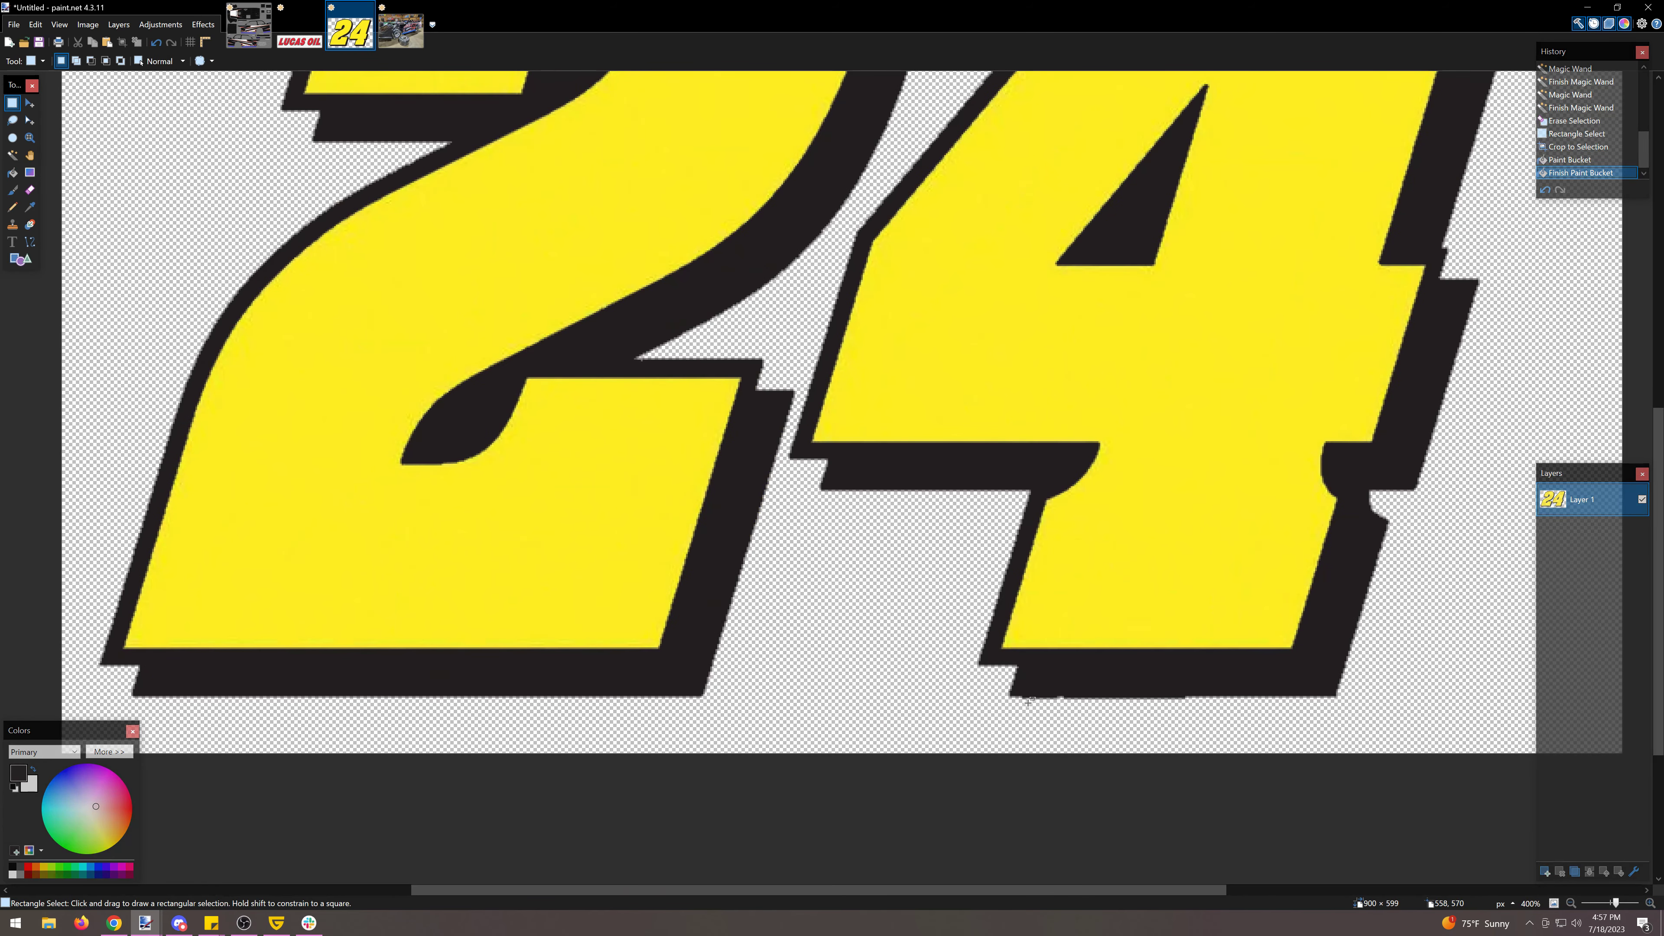
mouse_move(1233, 709)
mouse_down()
mouse_move(1207, 686)
mouse_move(1014, 714)
mouse_up()
key(ctrl+v)
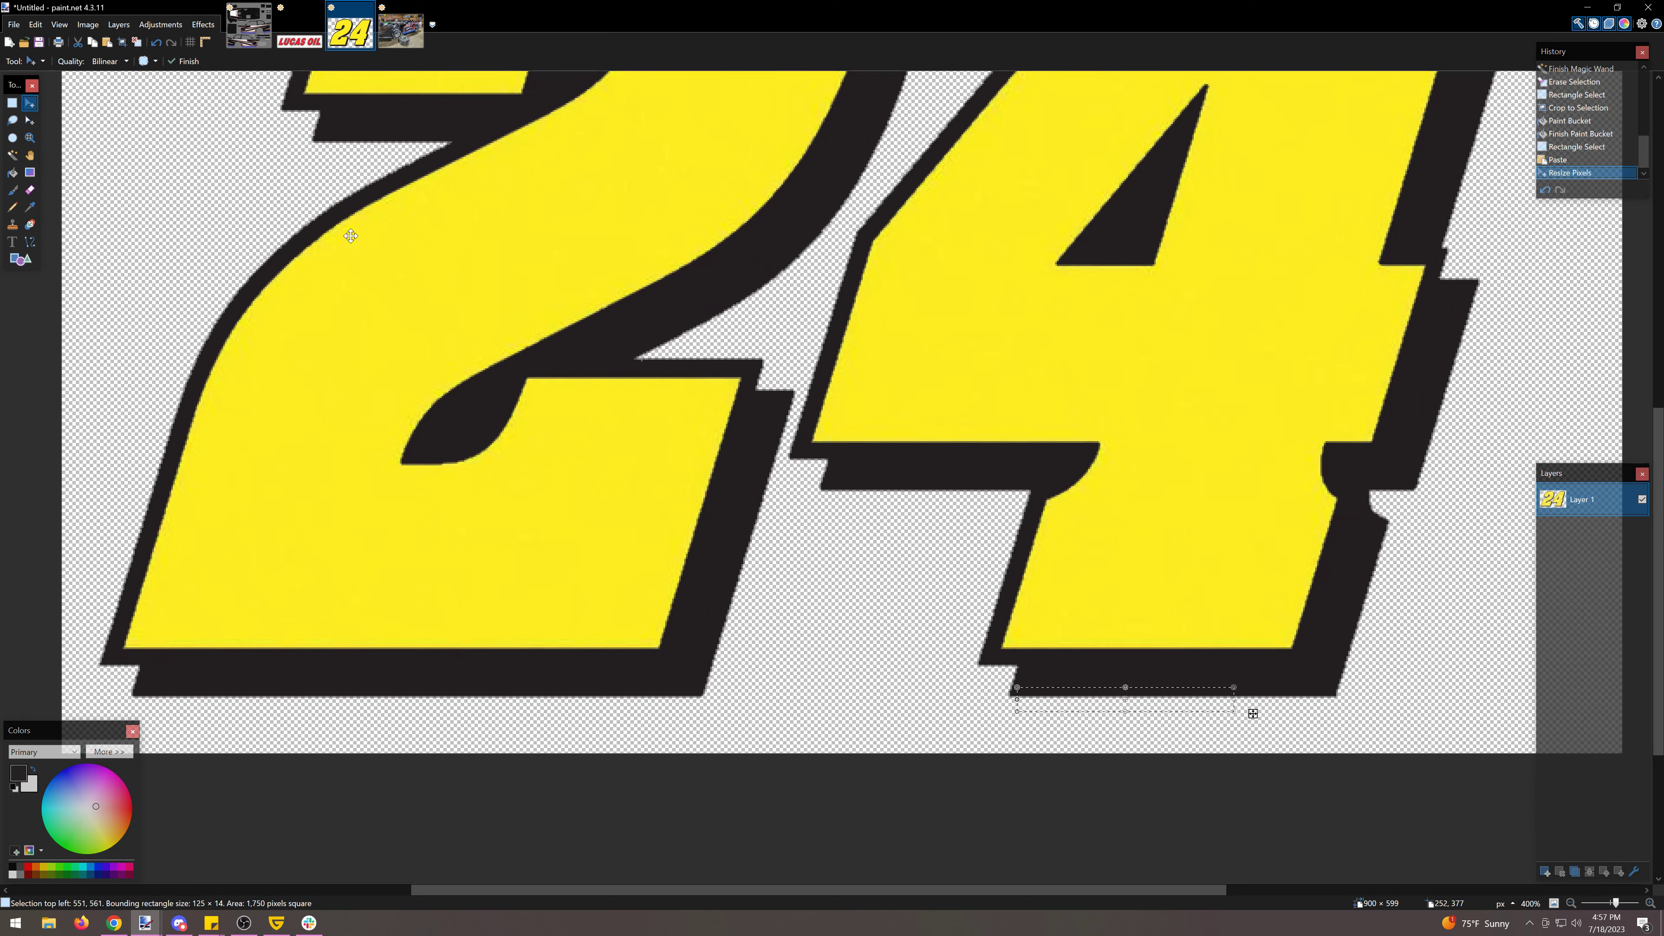
click(19, 103)
click(599, 347)
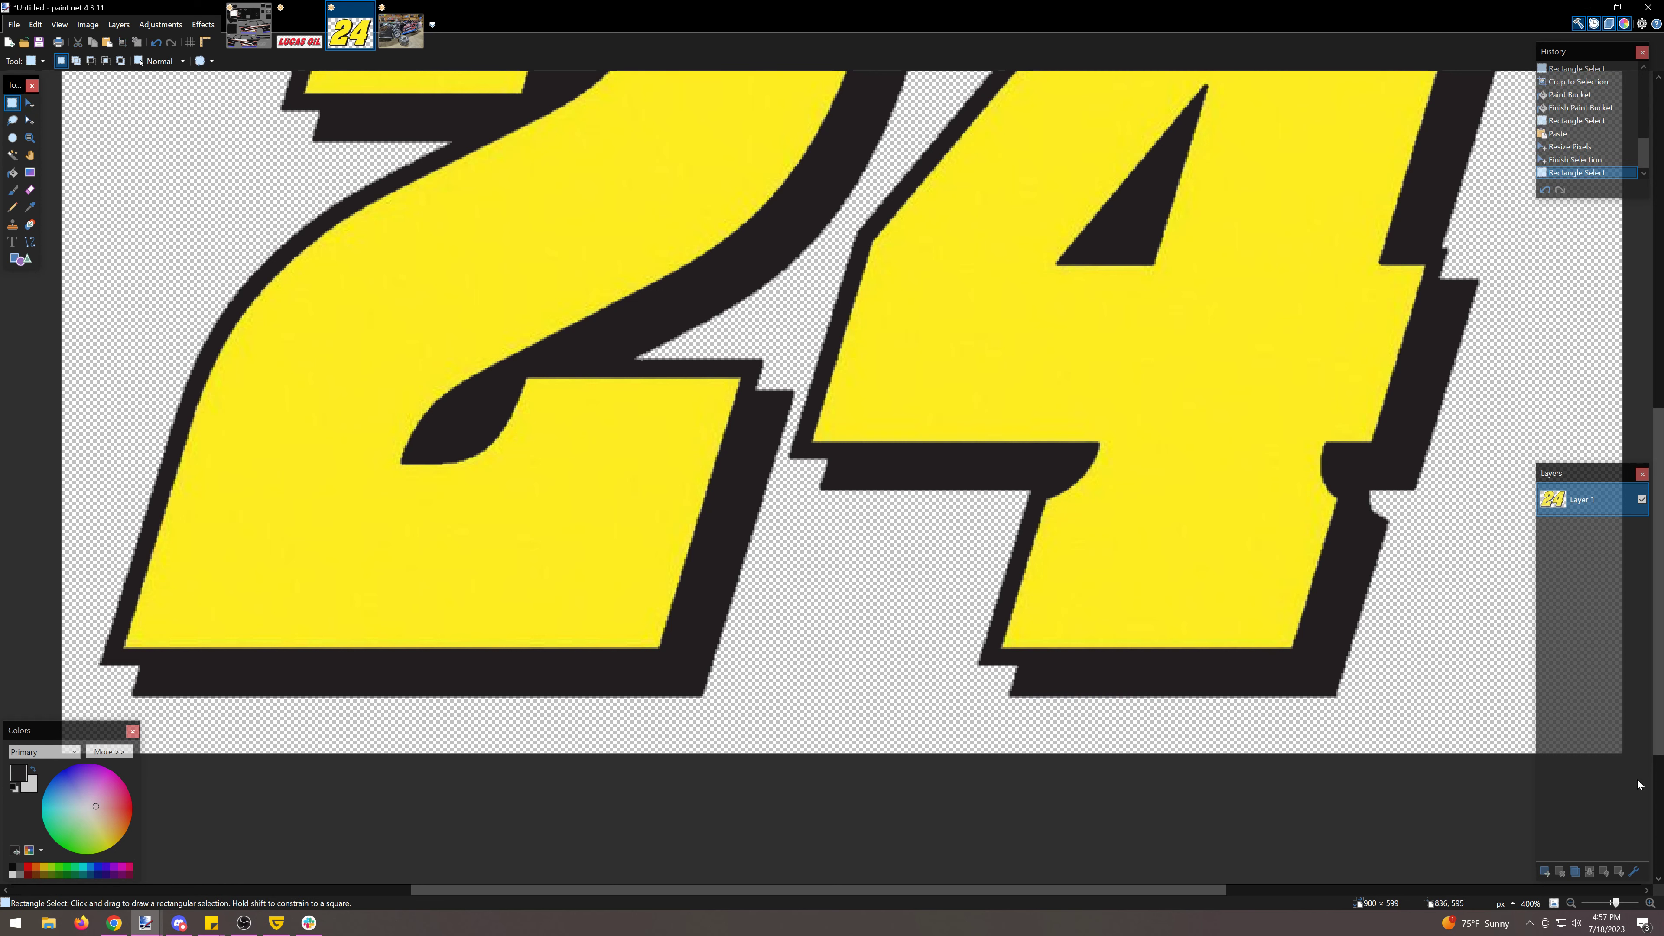
Step: Select the whole refined 24, copy it and paste it onto Layer 17 in 9k test.psd
click(1554, 903)
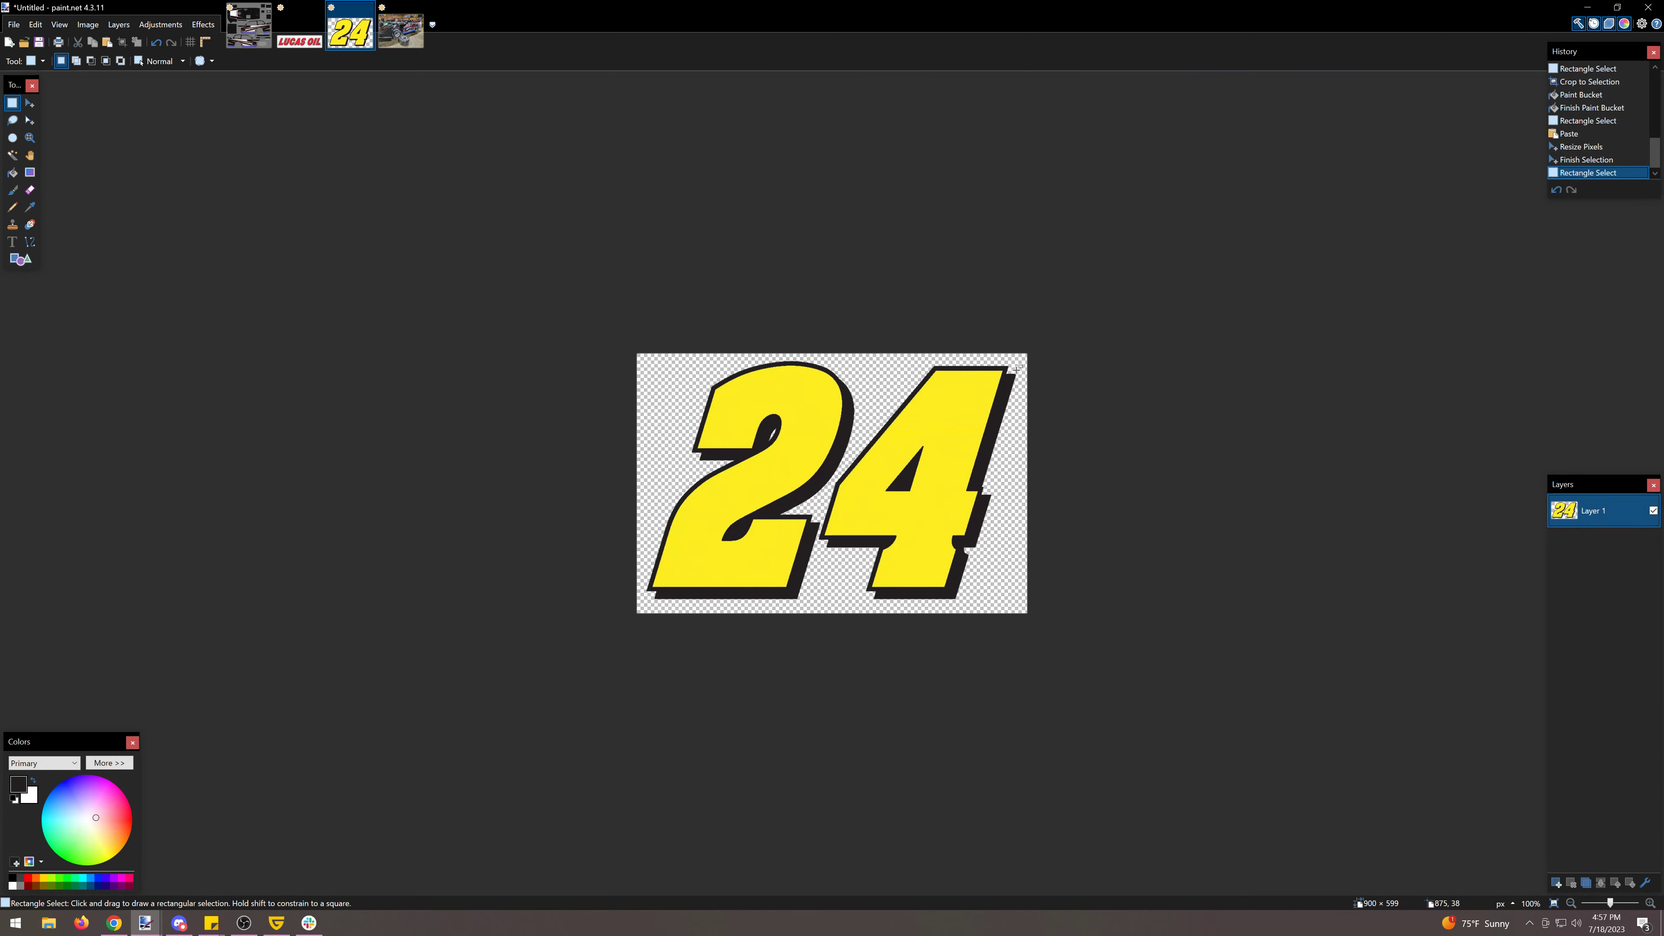
drag(1025, 359, 622, 611)
key(ctrl+c)
click(249, 27)
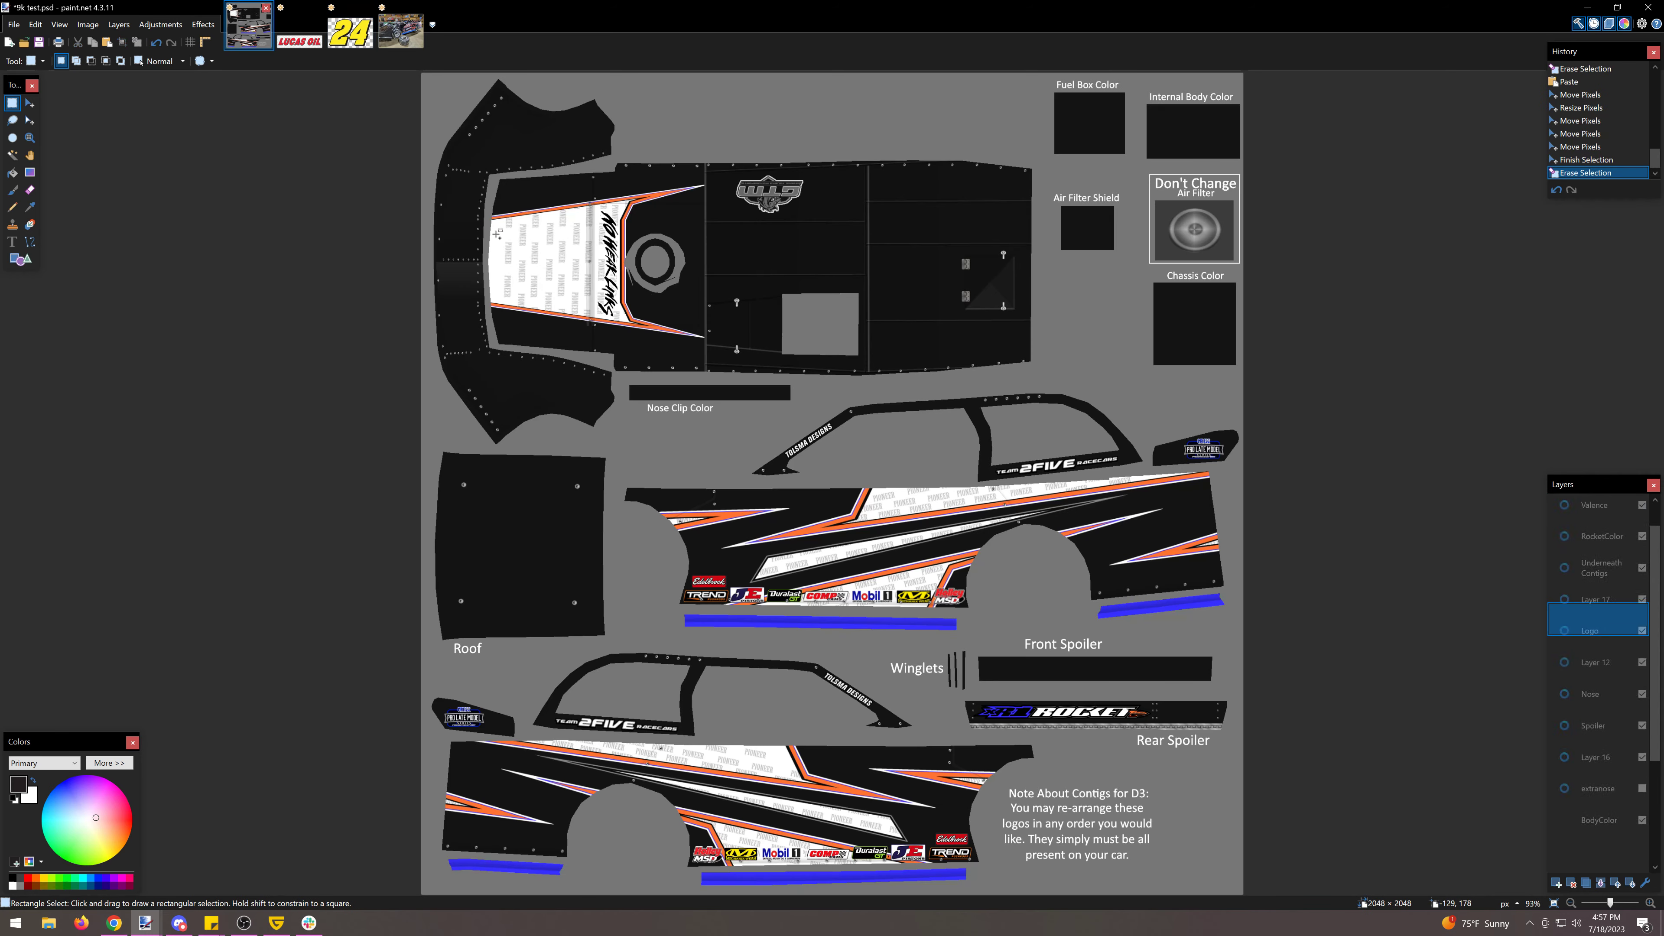
key(ctrl+v)
Step: Scale the pasted 24 down, try it on the upper side panel ahead of the wheel arch and erase it
drag(636, 264, 751, 423)
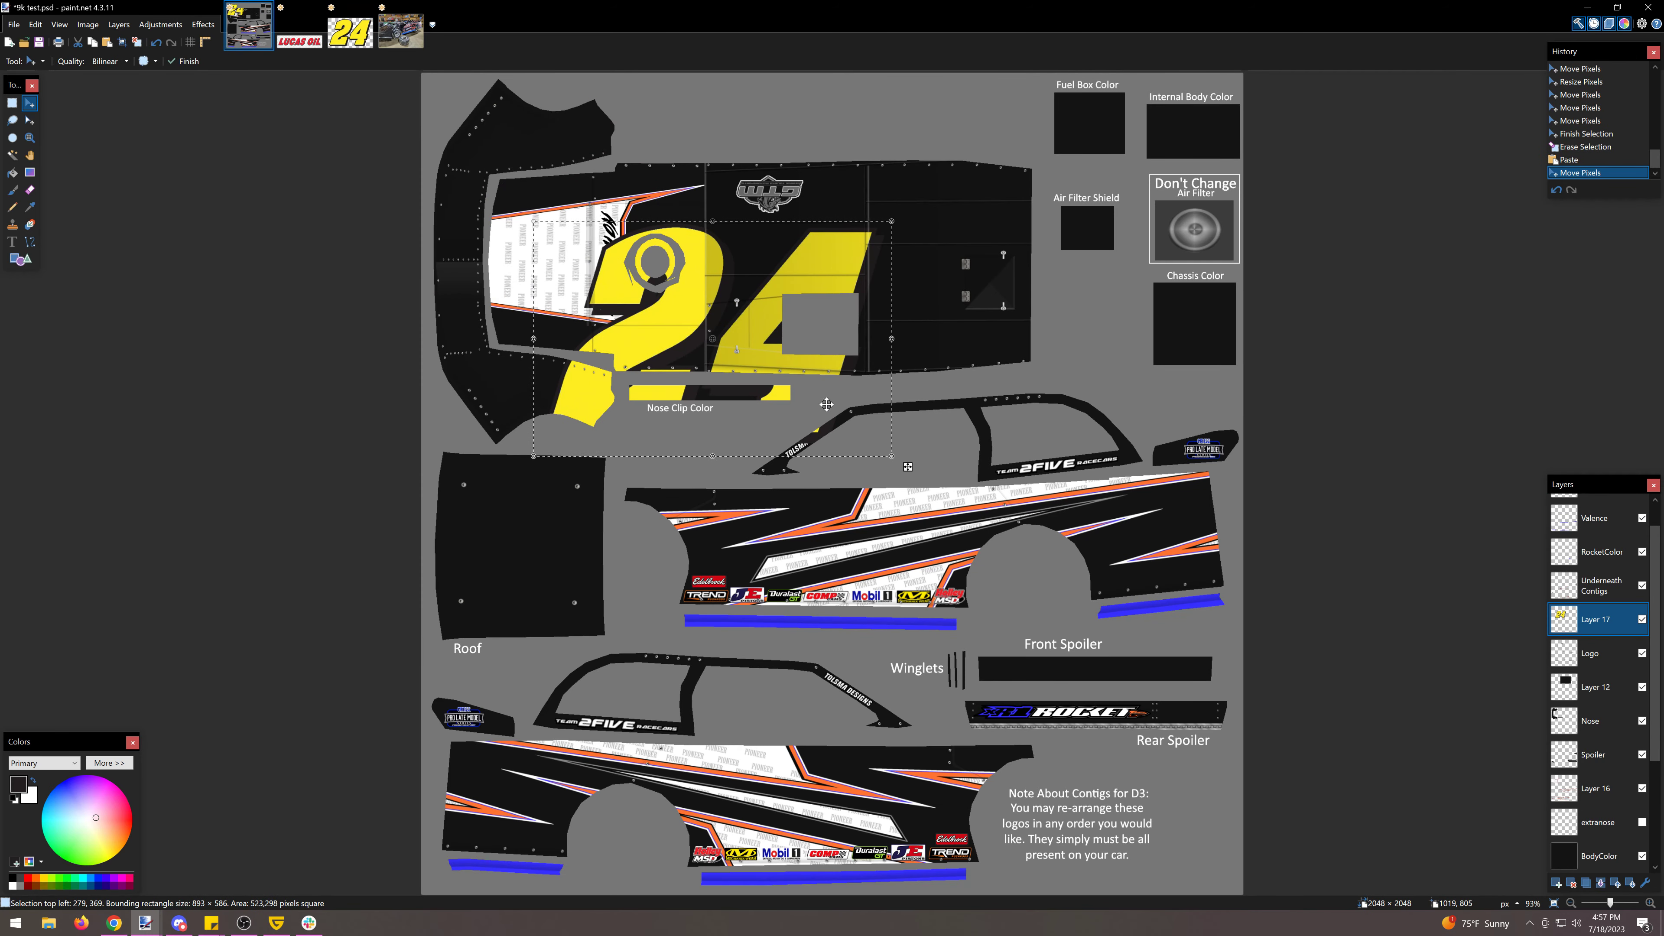
drag(890, 340, 685, 356)
drag(642, 355, 925, 549)
key(Delete)
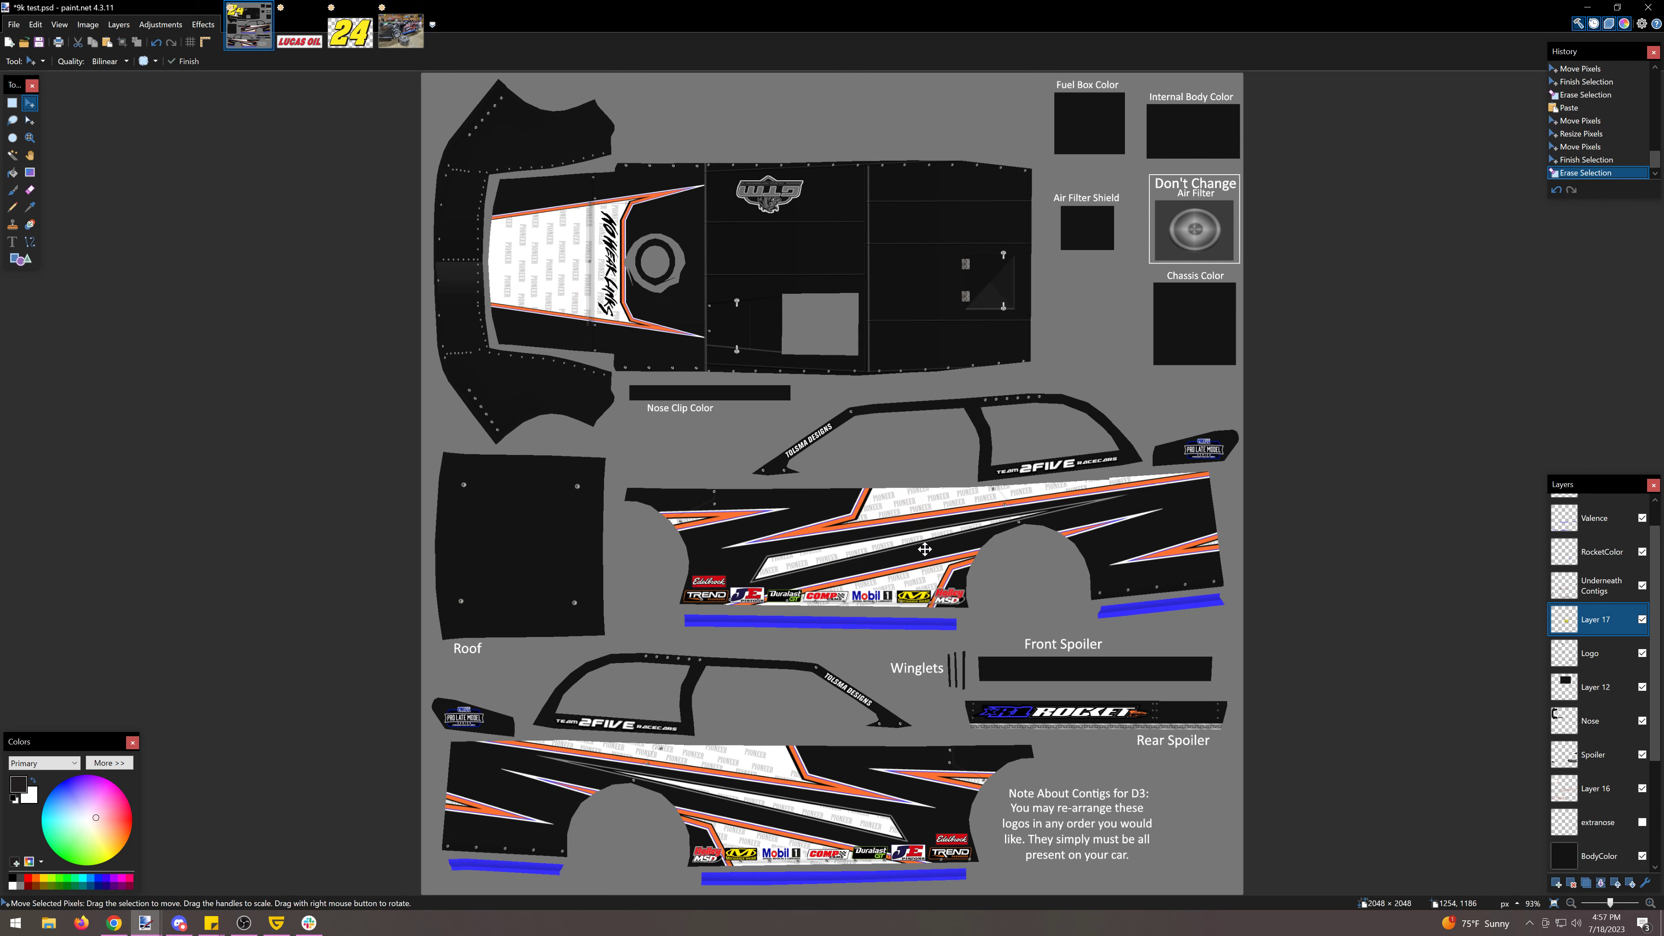
Step: Select the Lucas Oil image's checkered background, including the openings of the O and the A, with the Magic Wand and erase it
click(300, 30)
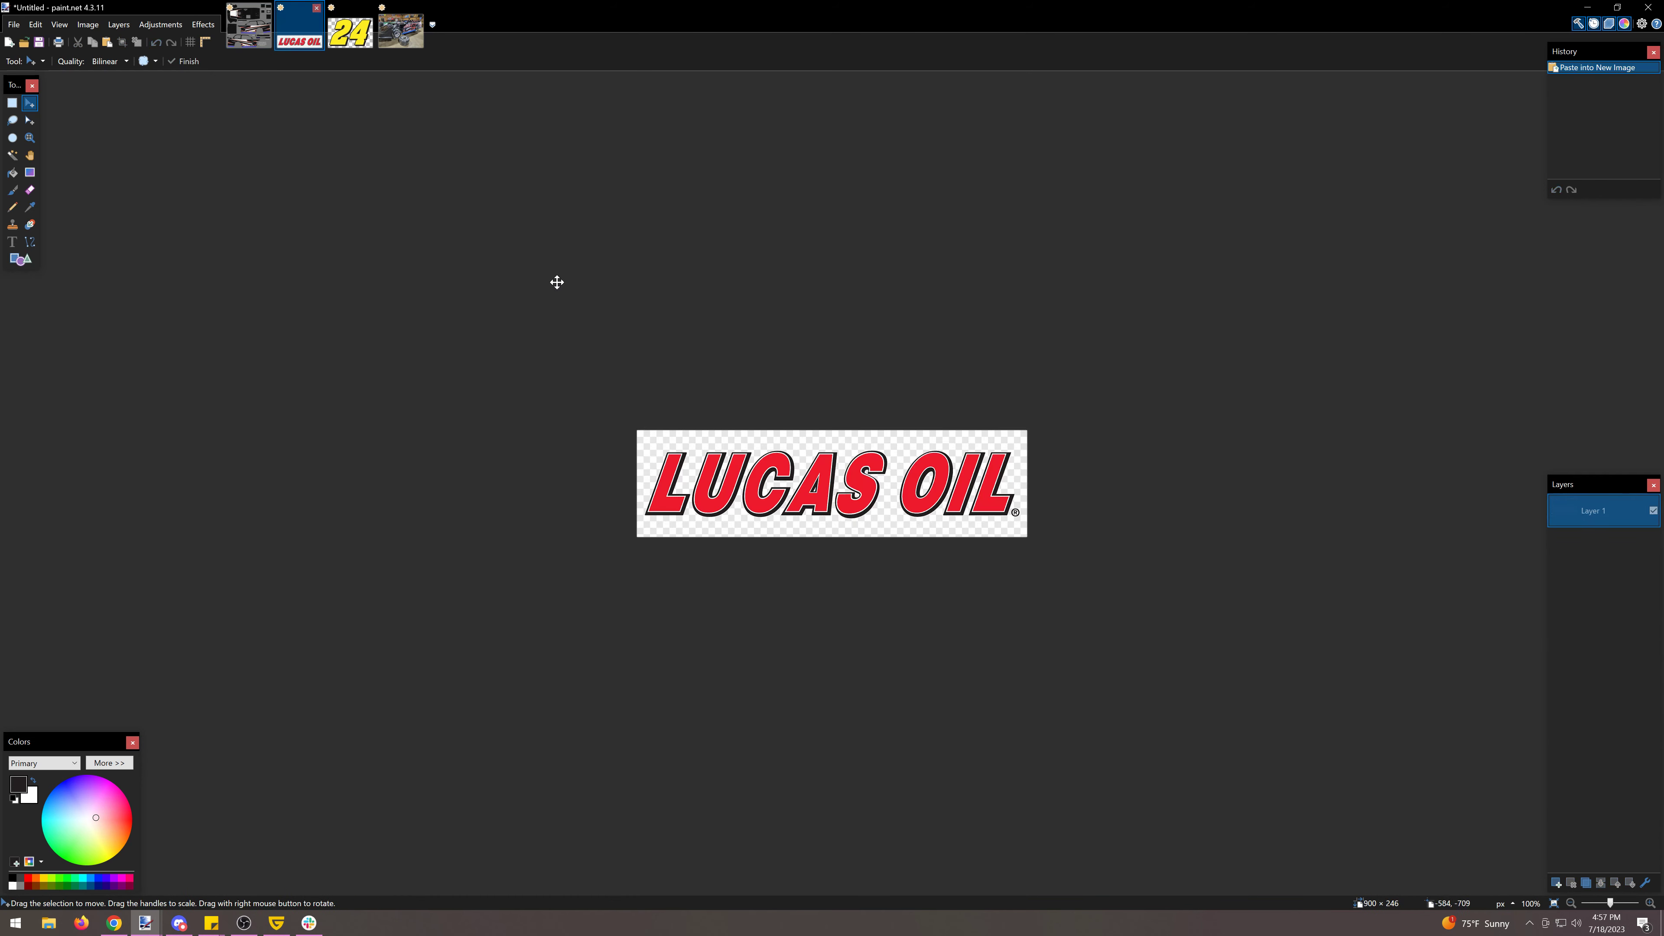
click(1651, 902)
click(1650, 903)
click(1650, 903)
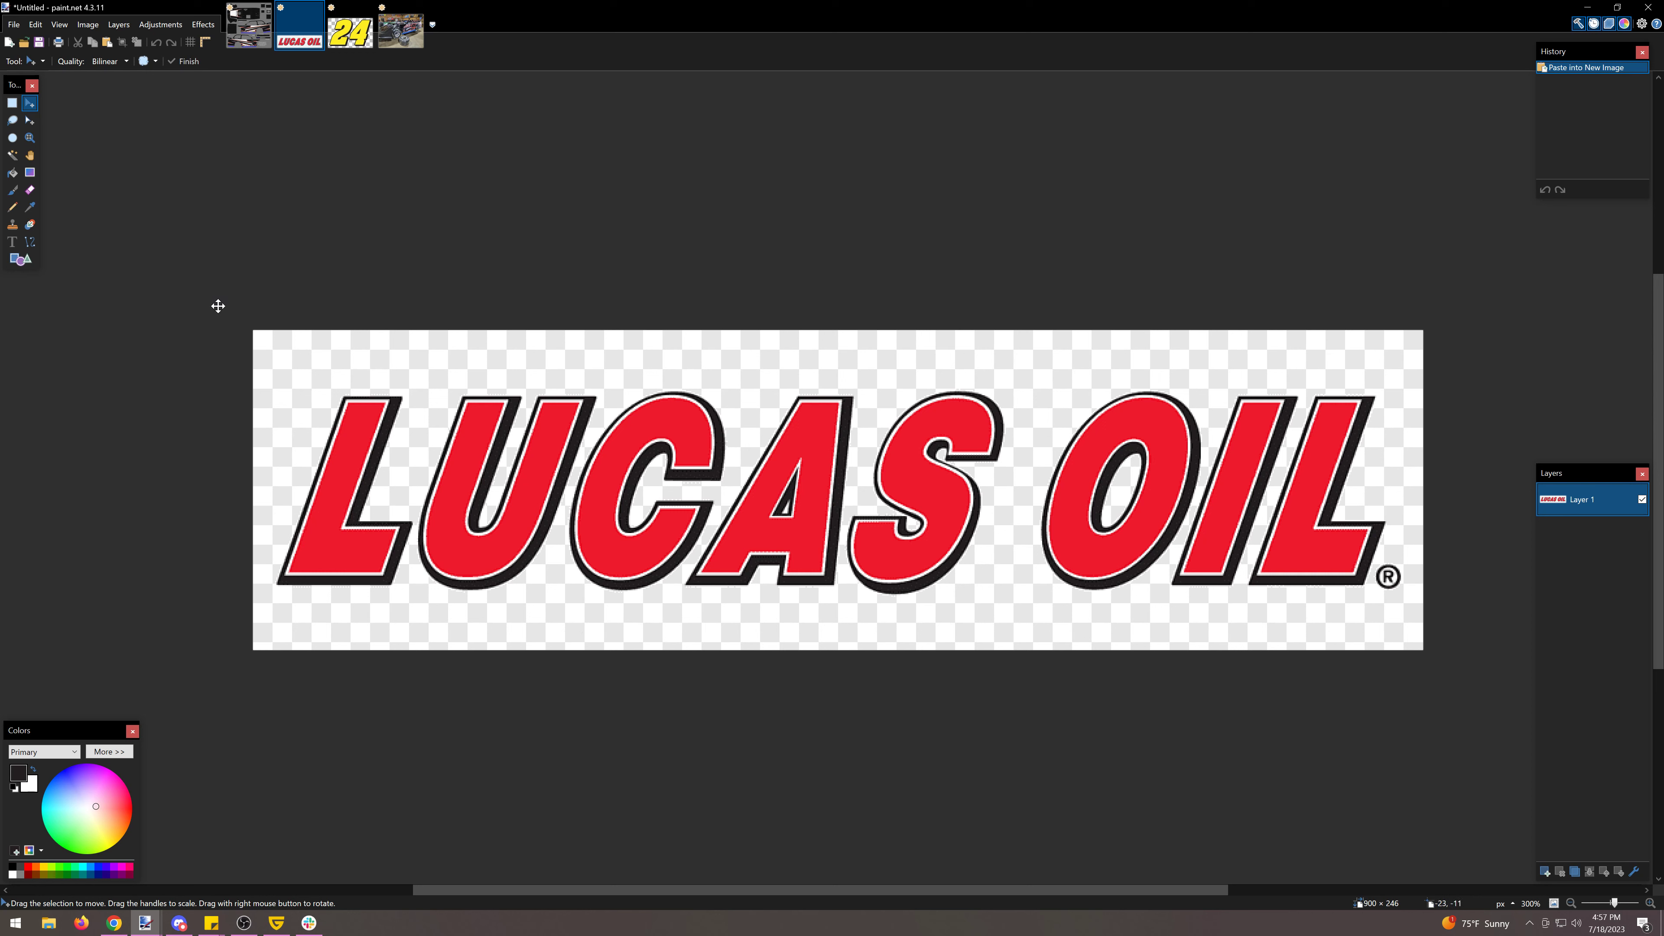
click(13, 155)
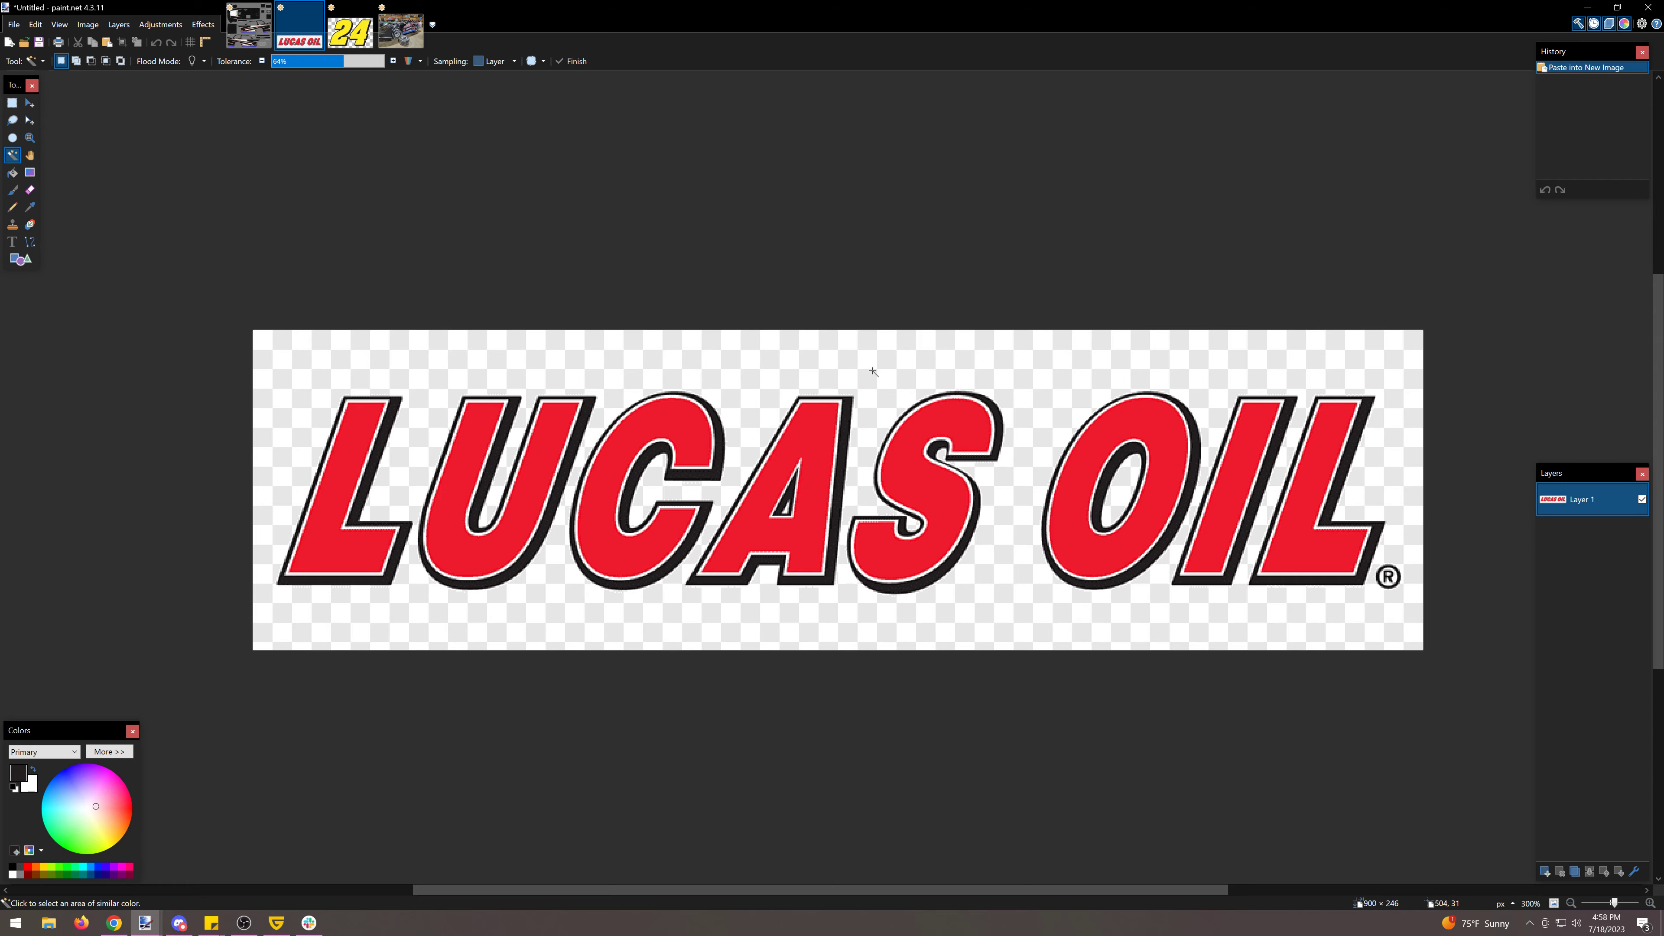
click(679, 356)
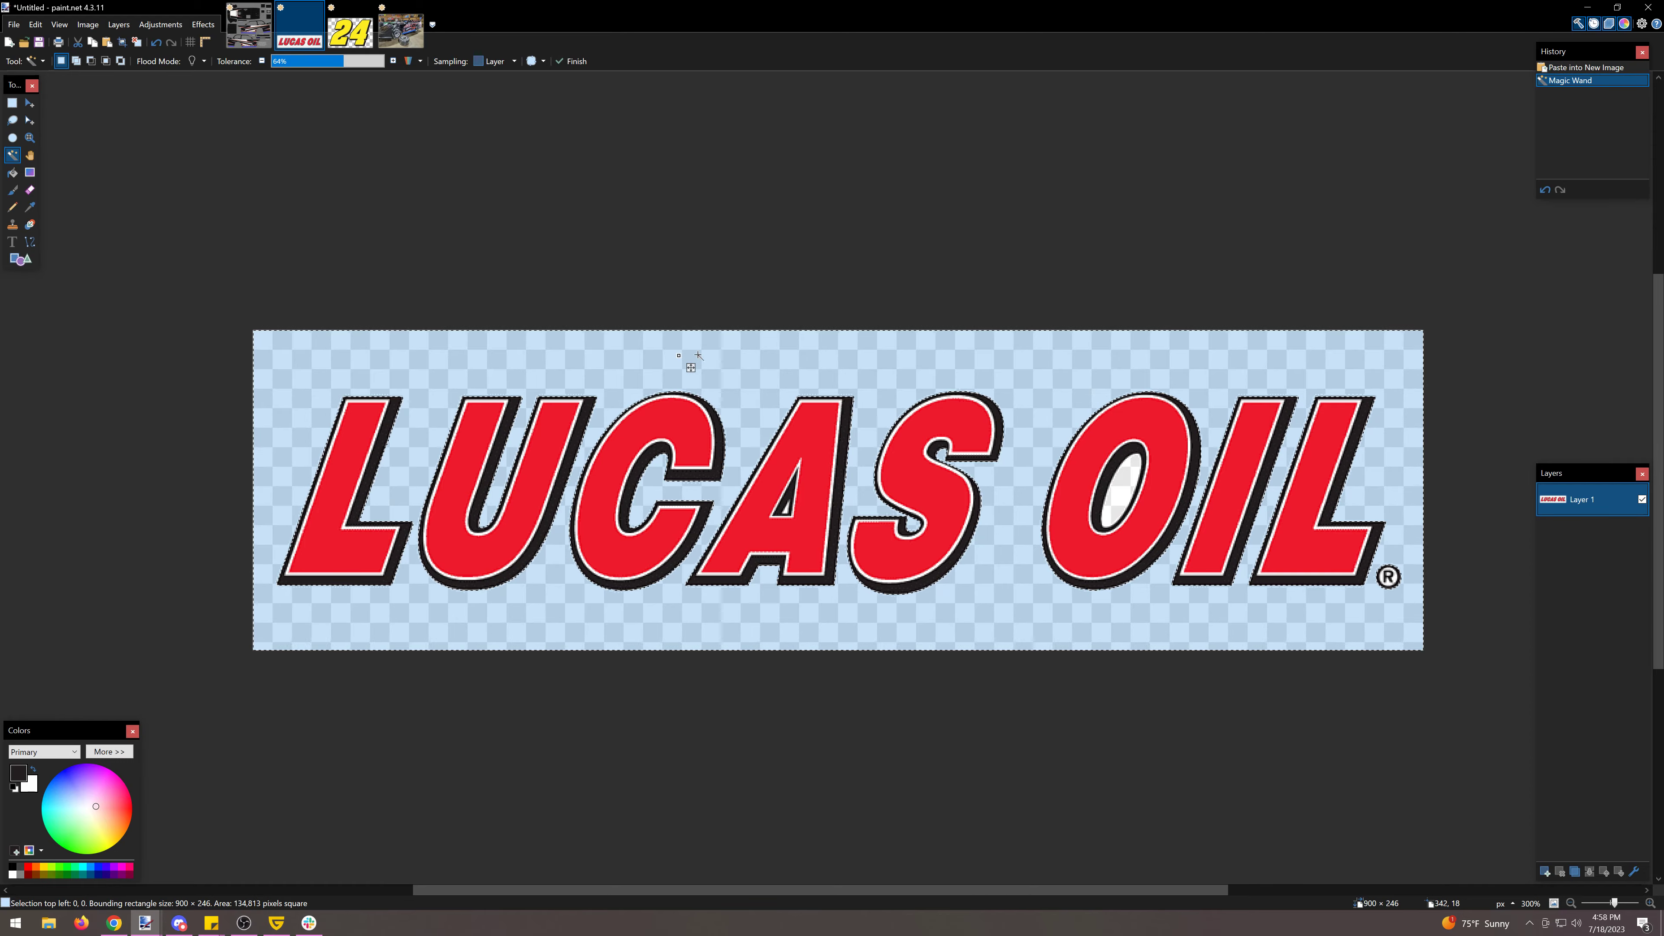
ctrl+click(1123, 491)
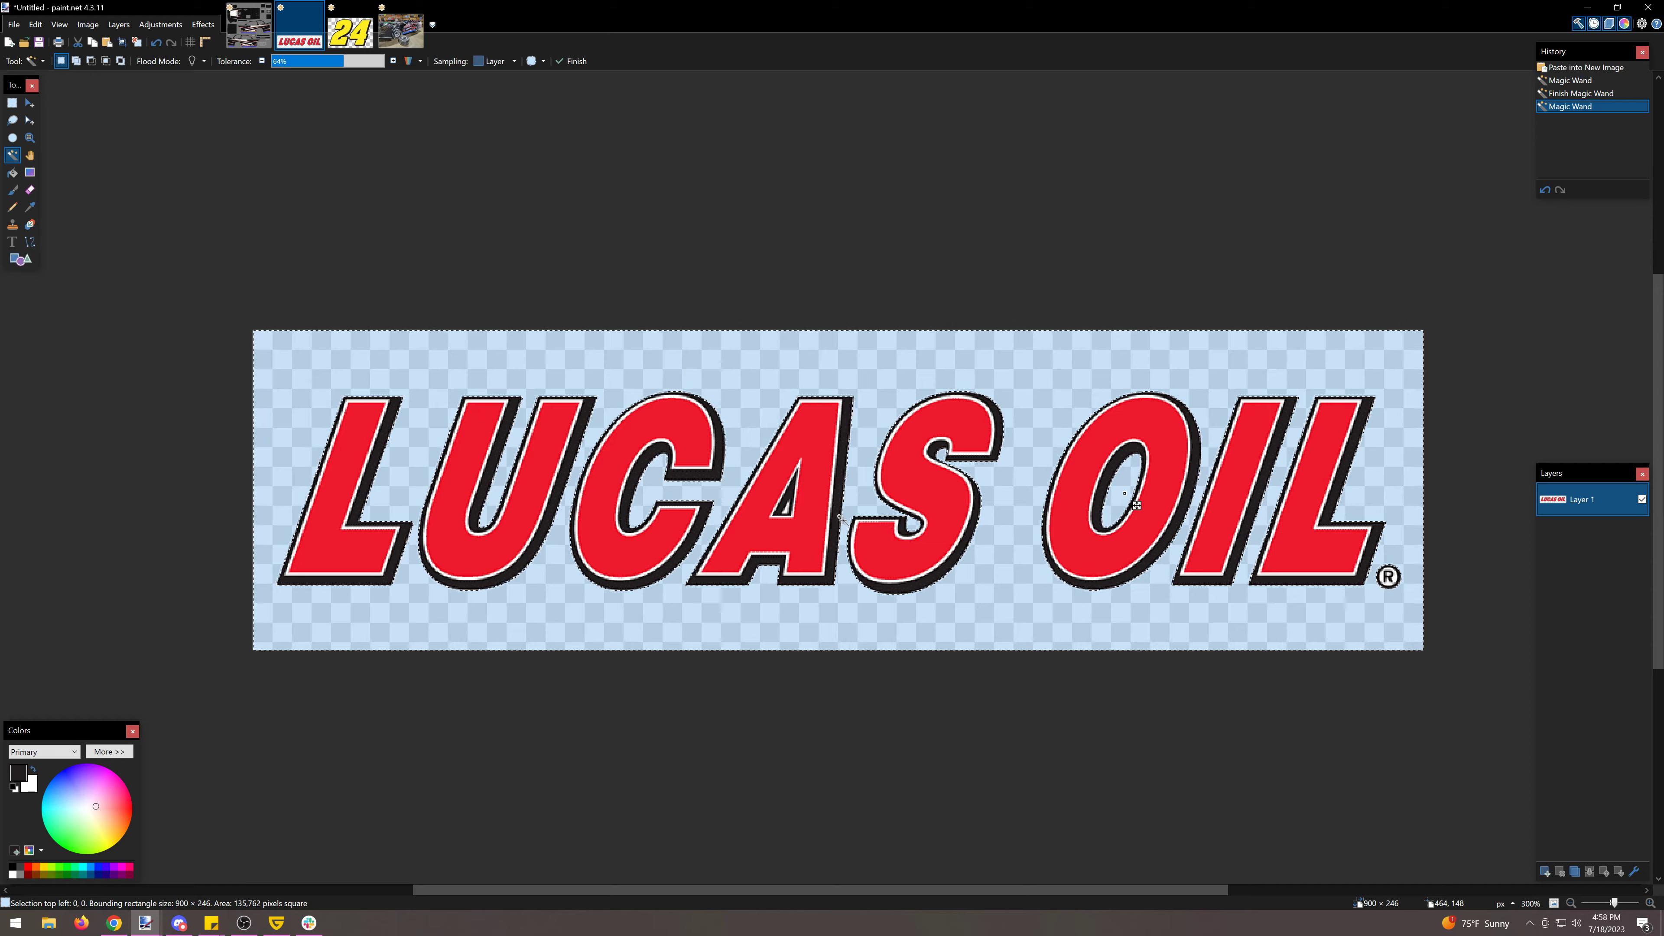
ctrl+click(787, 511)
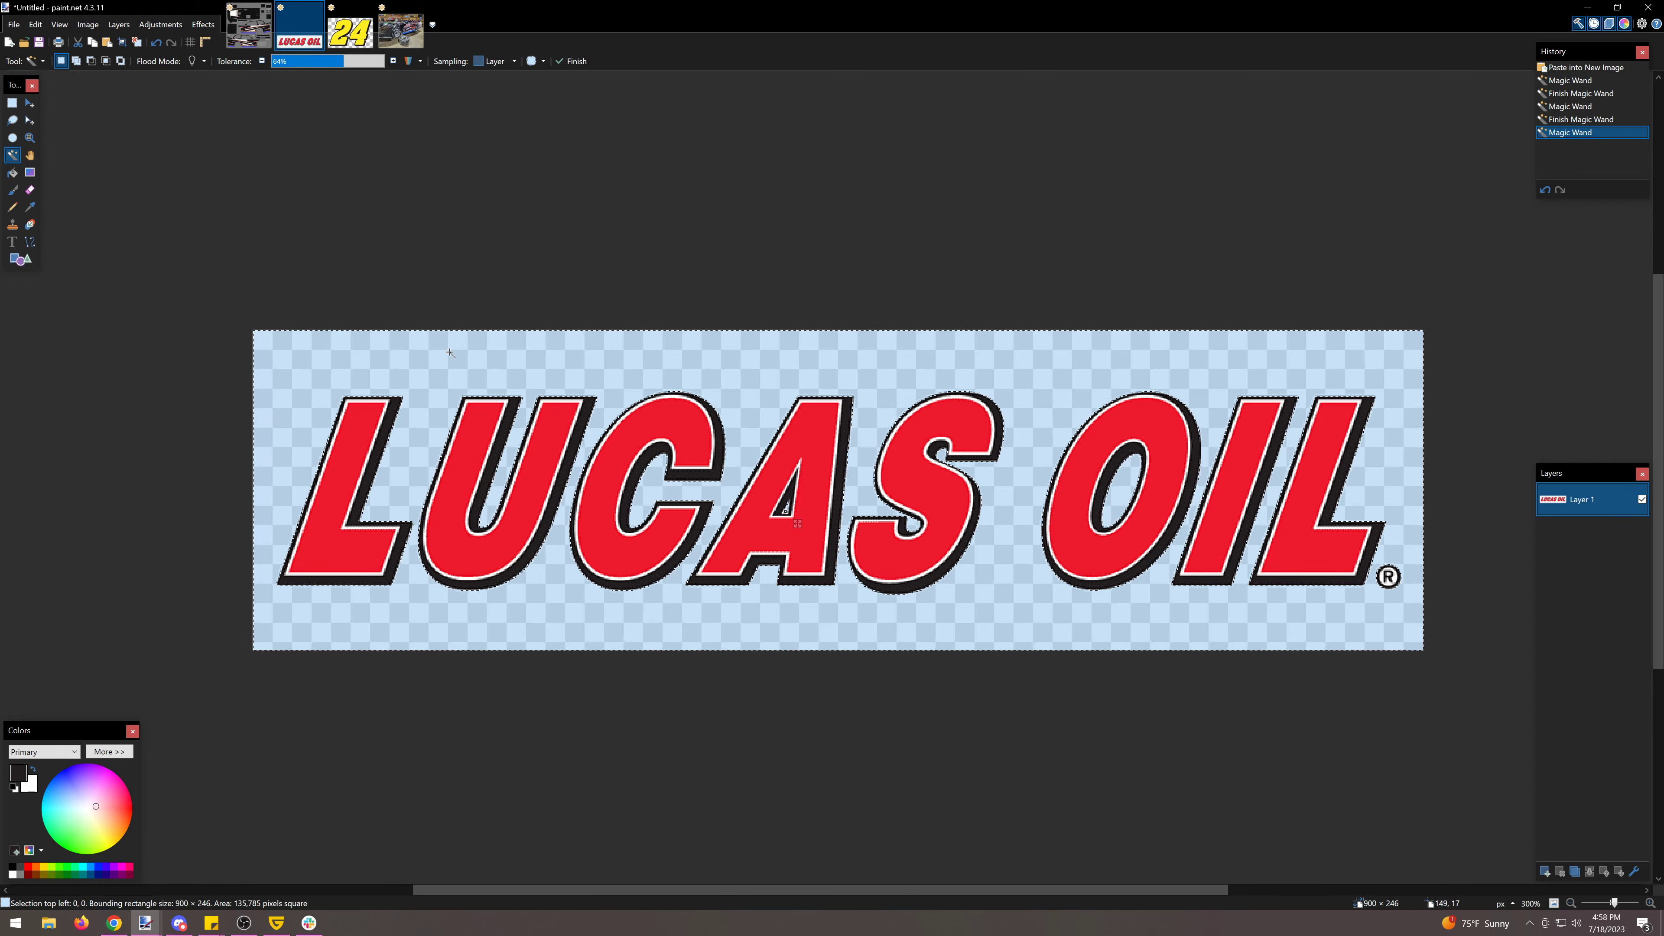
key(Delete)
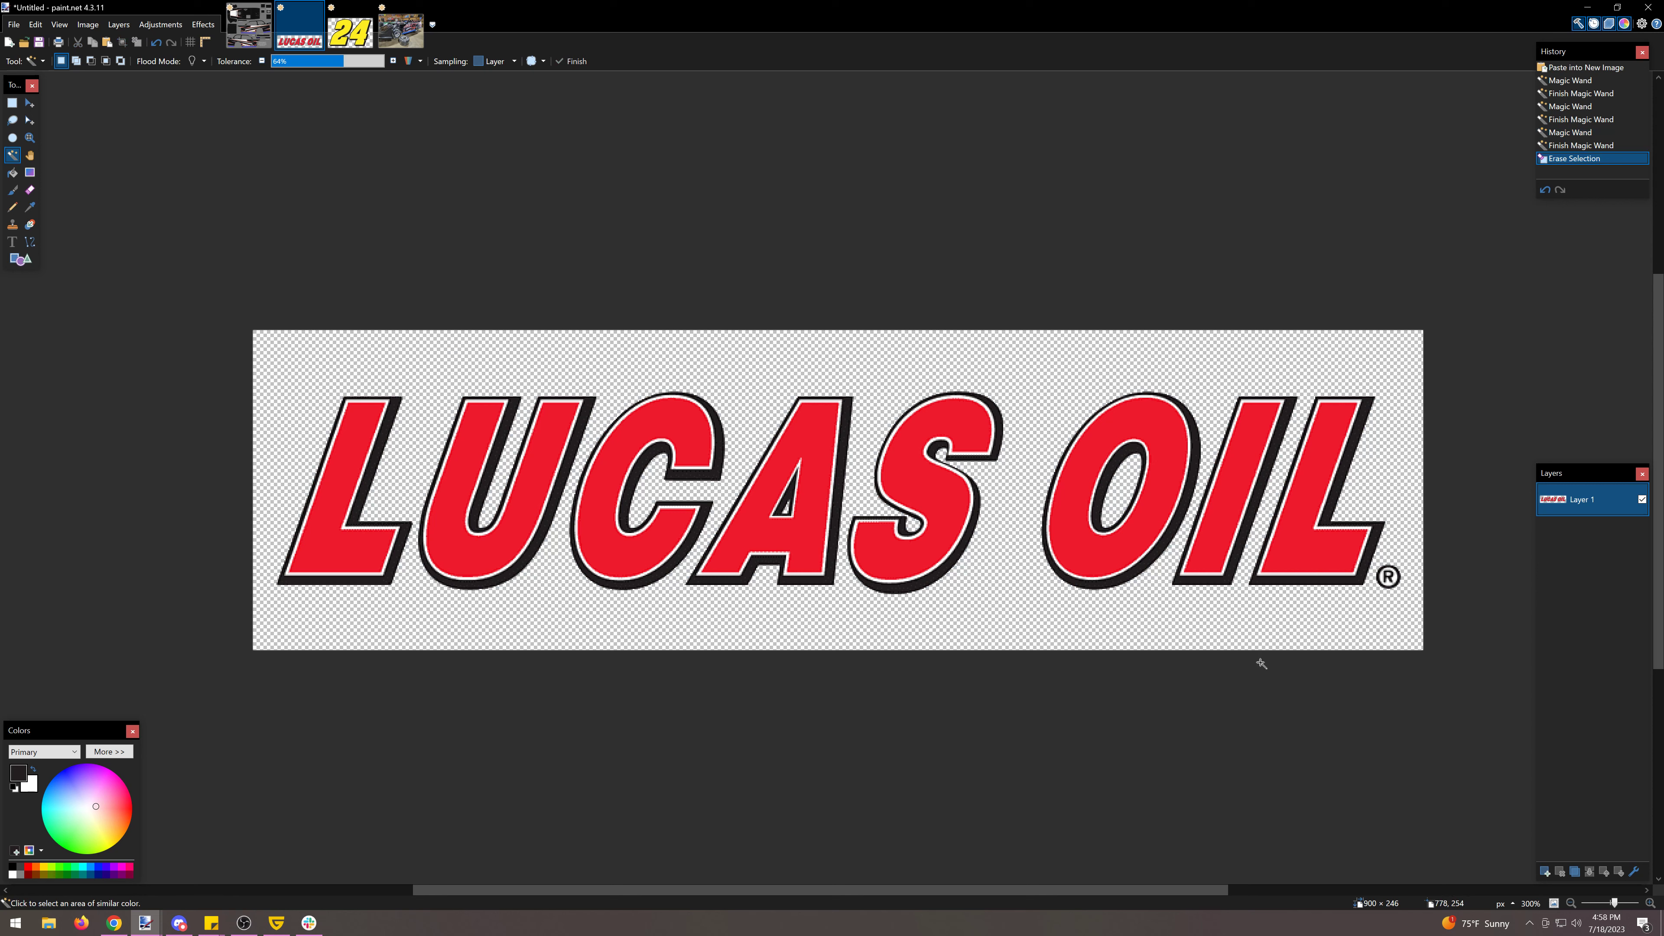
Step: Sample the black of the LUCAS OIL lettering's outline as the primary colour for a Paint Bucket fill
click(30, 207)
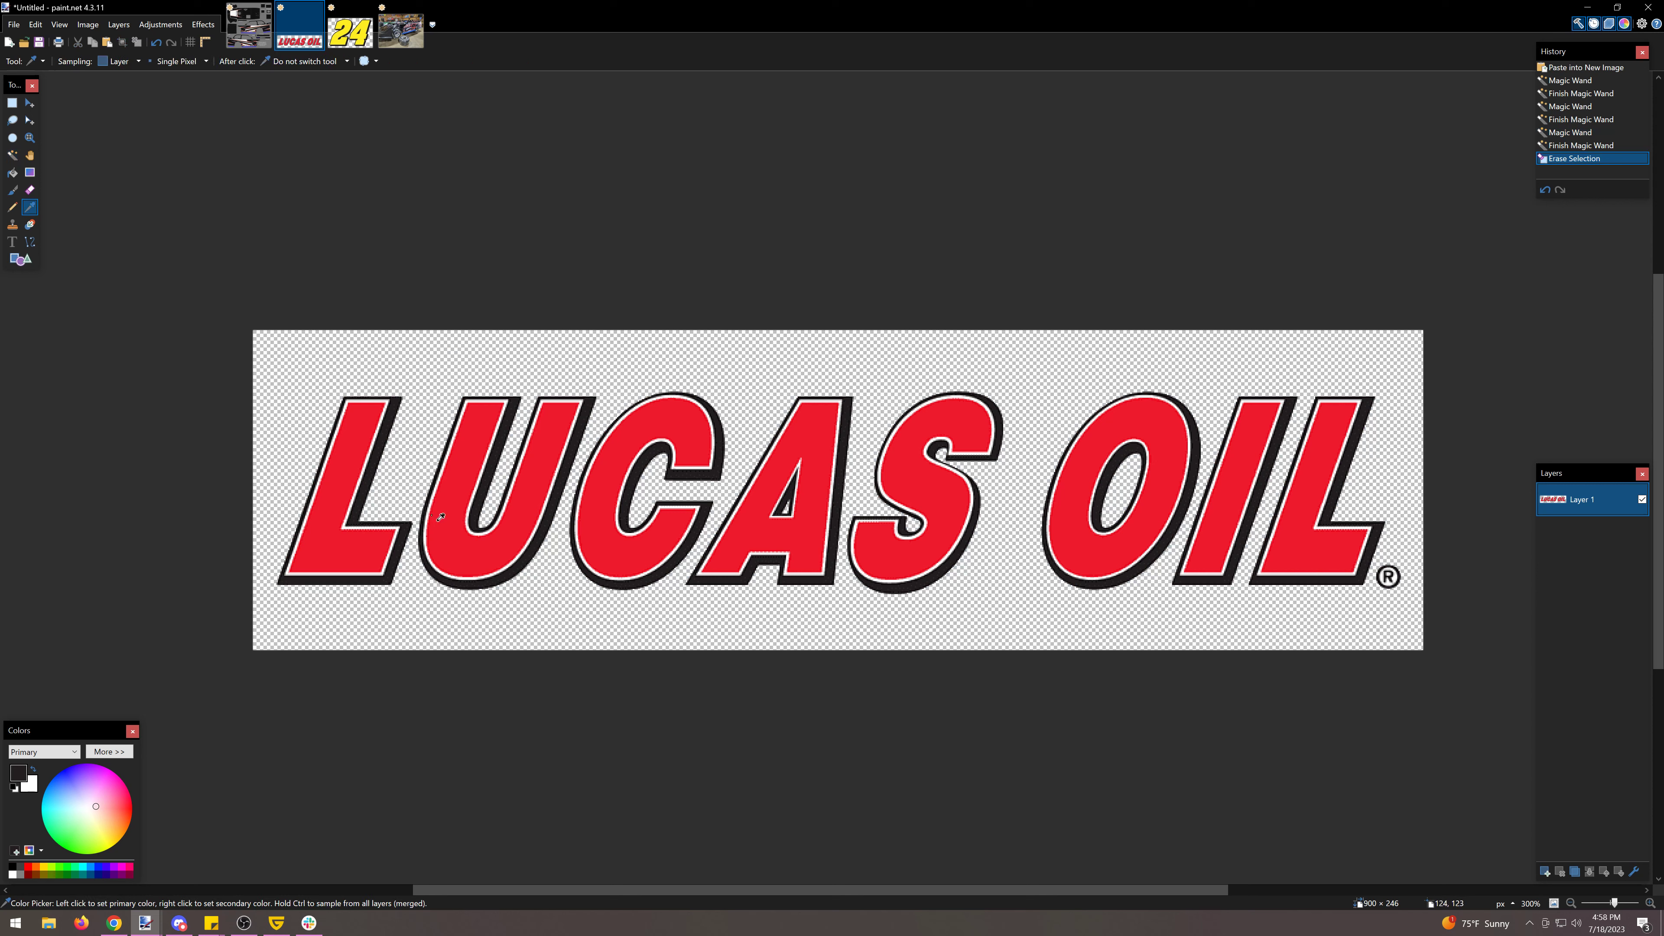
click(14, 173)
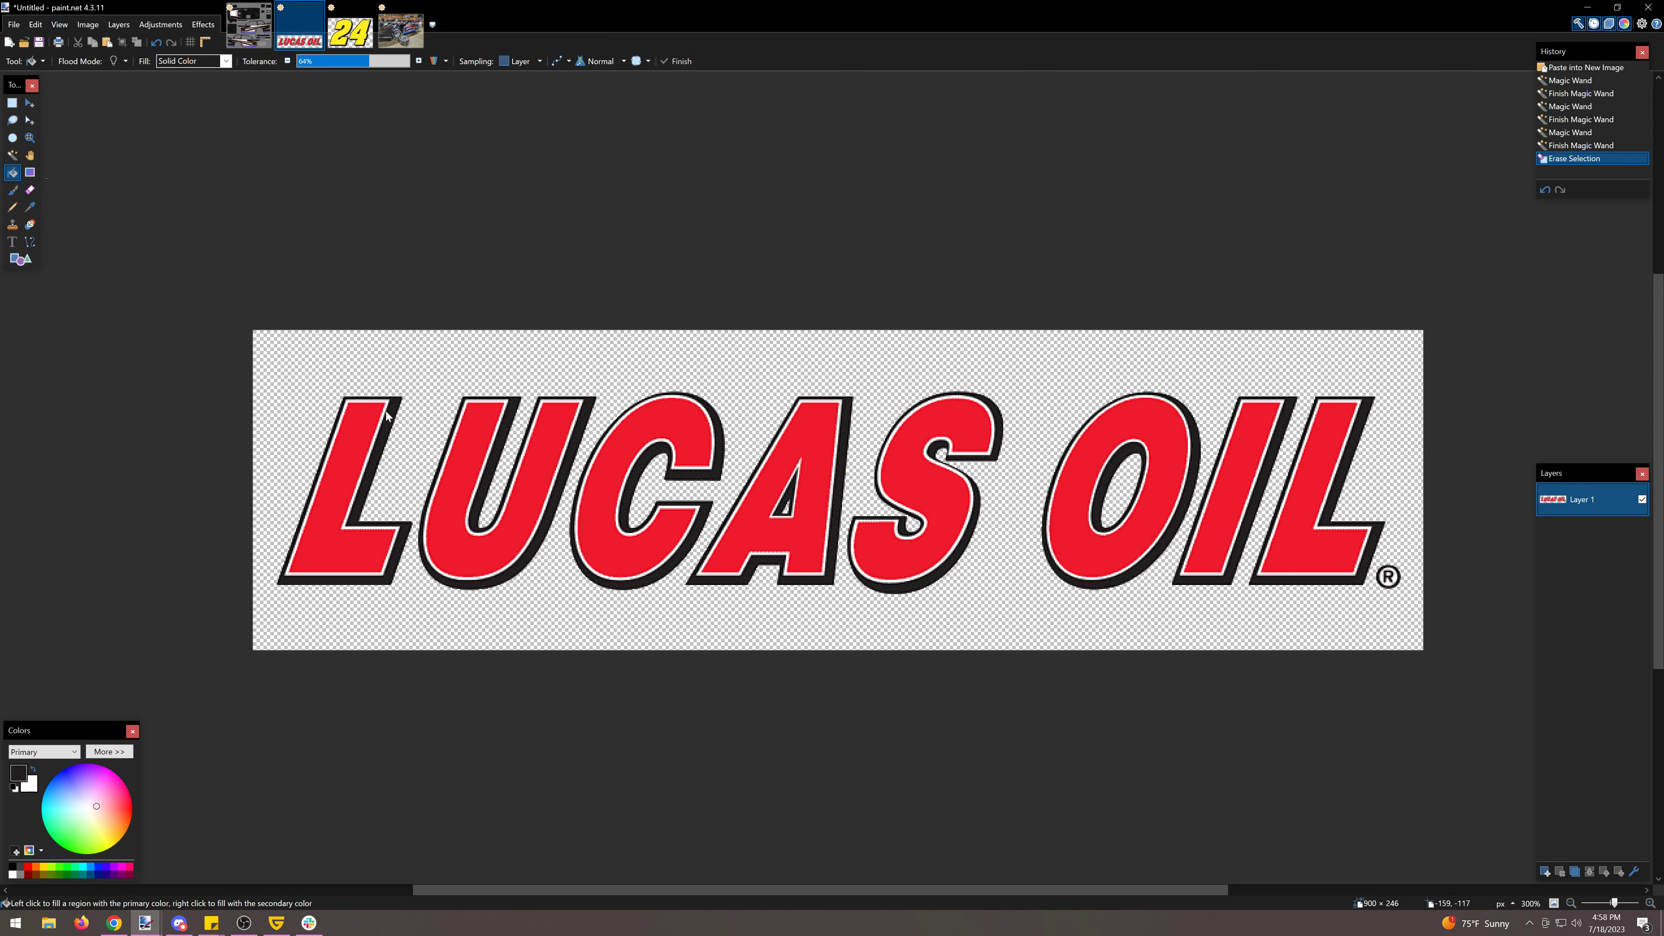
click(383, 423)
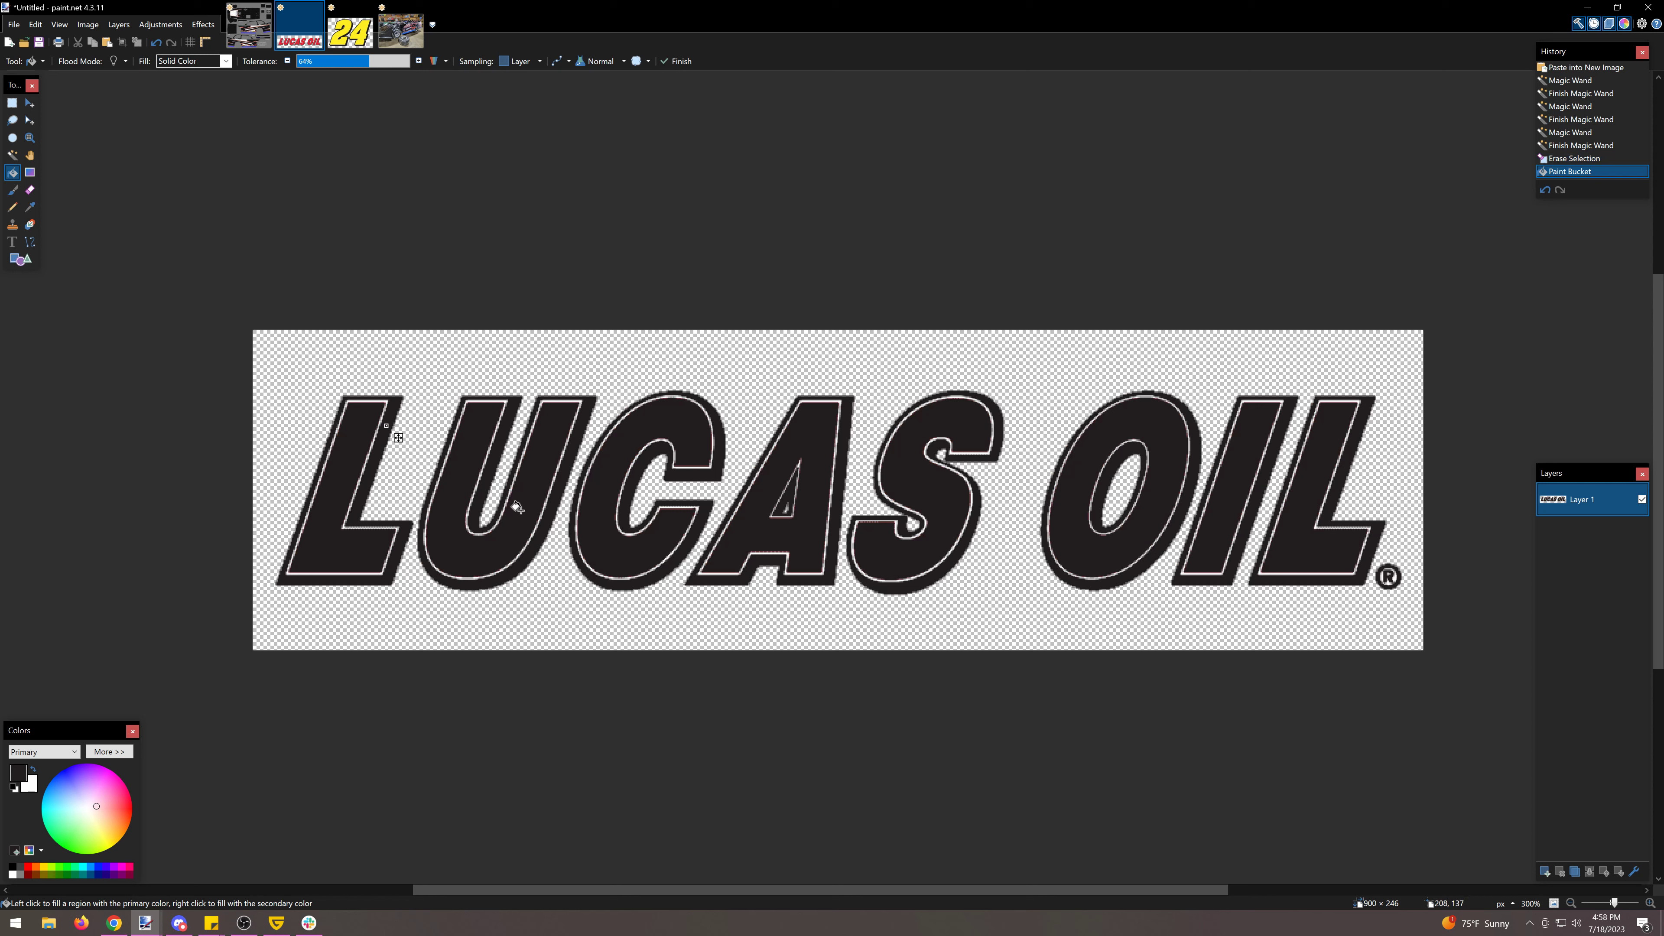
key(ctrl+z)
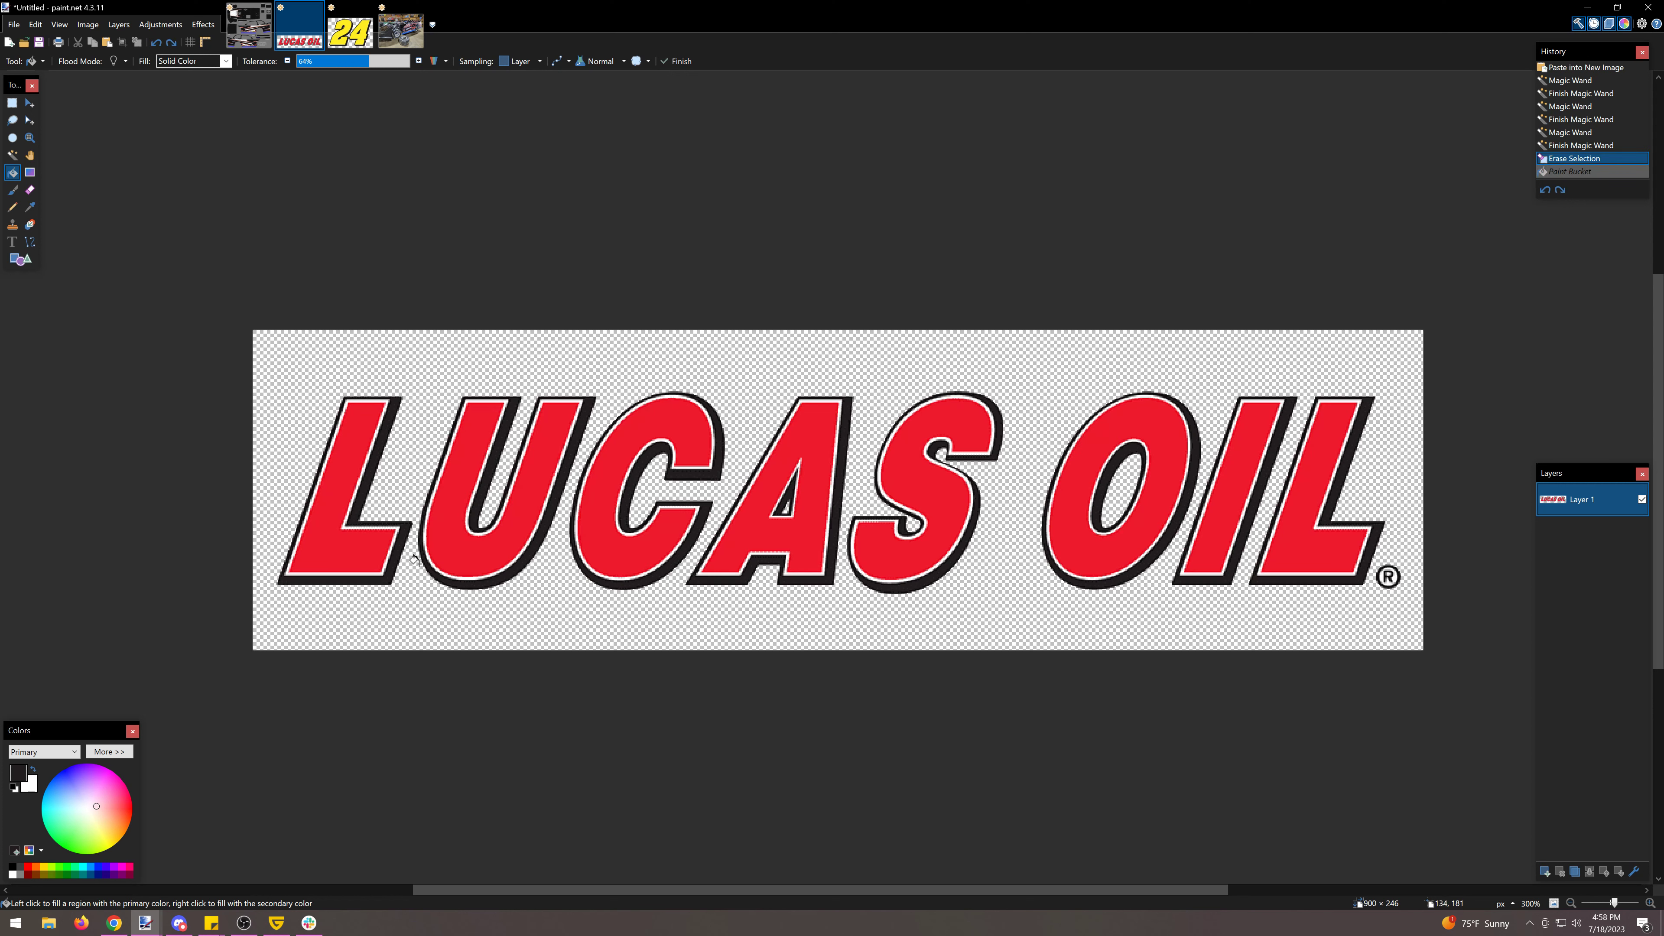
click(403, 528)
click(481, 581)
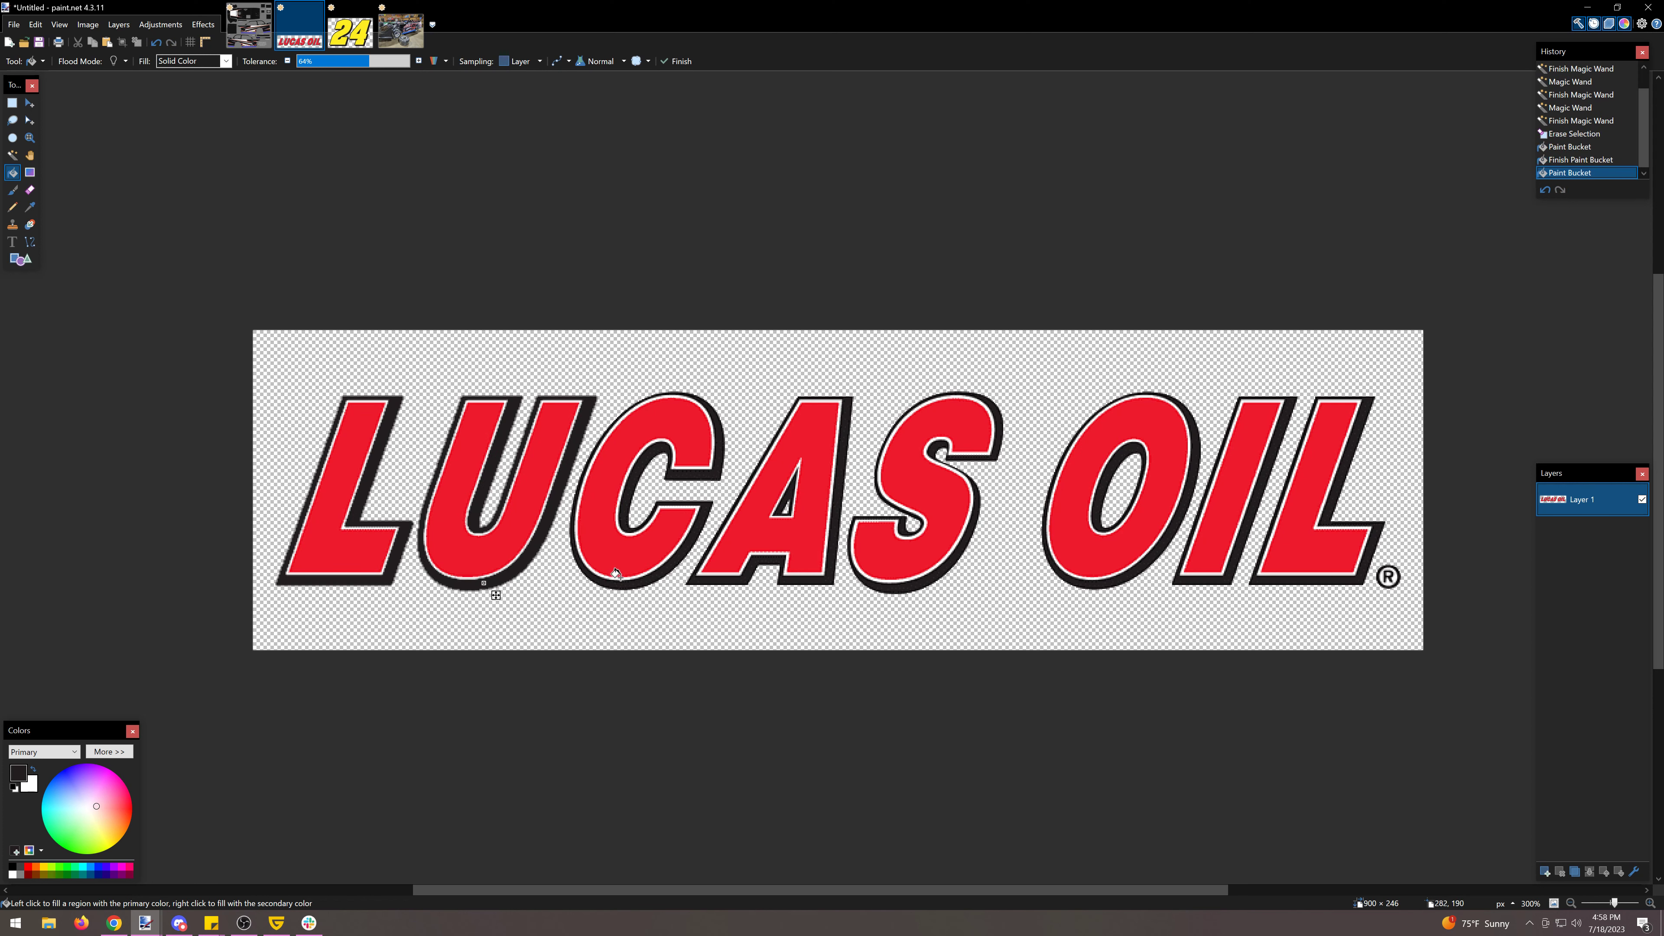
click(626, 583)
key(ctrl+z)
key(ctrl+z)
key(ctrl+z)
key(ctrl+z)
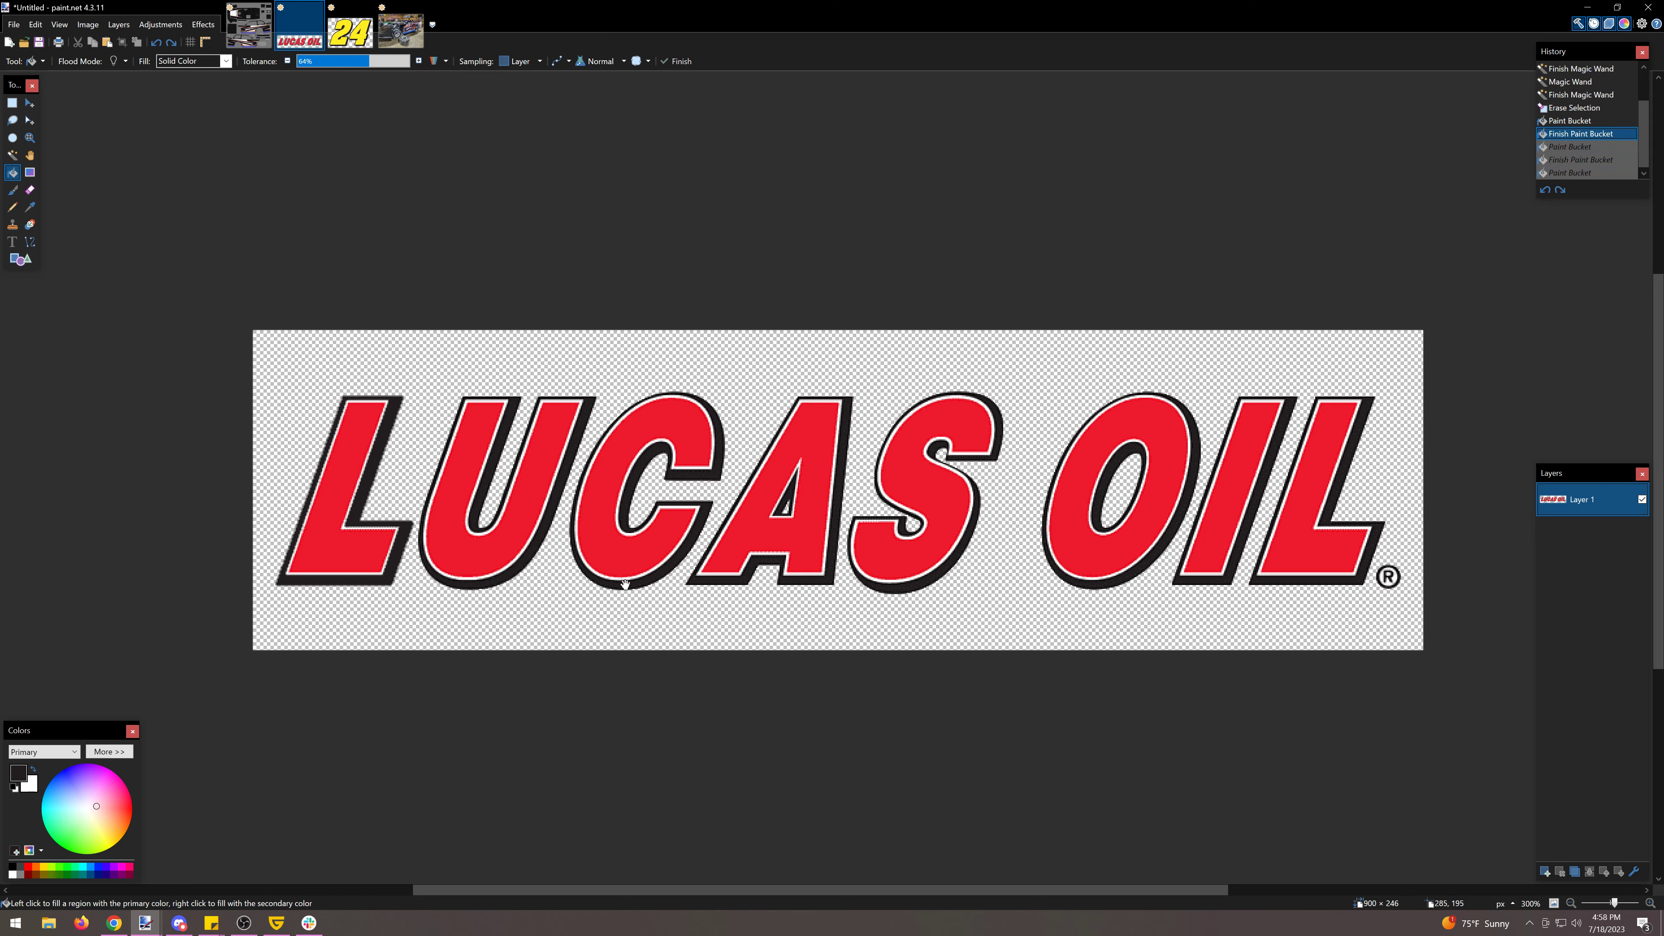
Step: Fill the LUCAS OIL lettering's outline with the sampled black using the Paint Bucket and set the tolerance to 63%
click(398, 540)
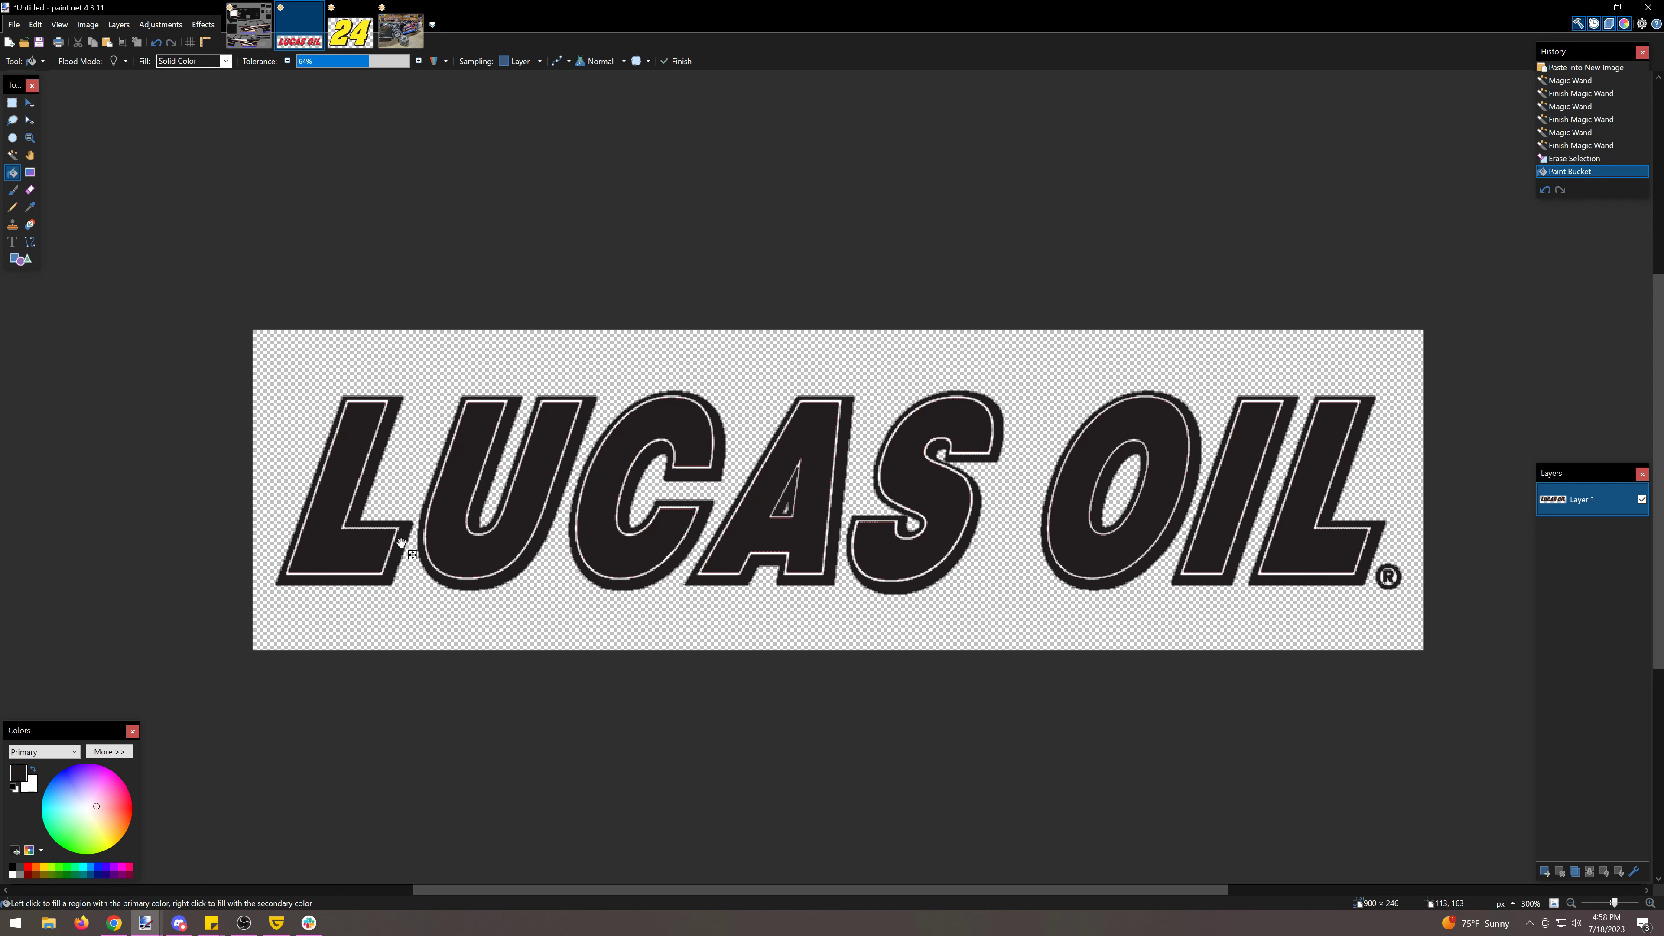
click(364, 62)
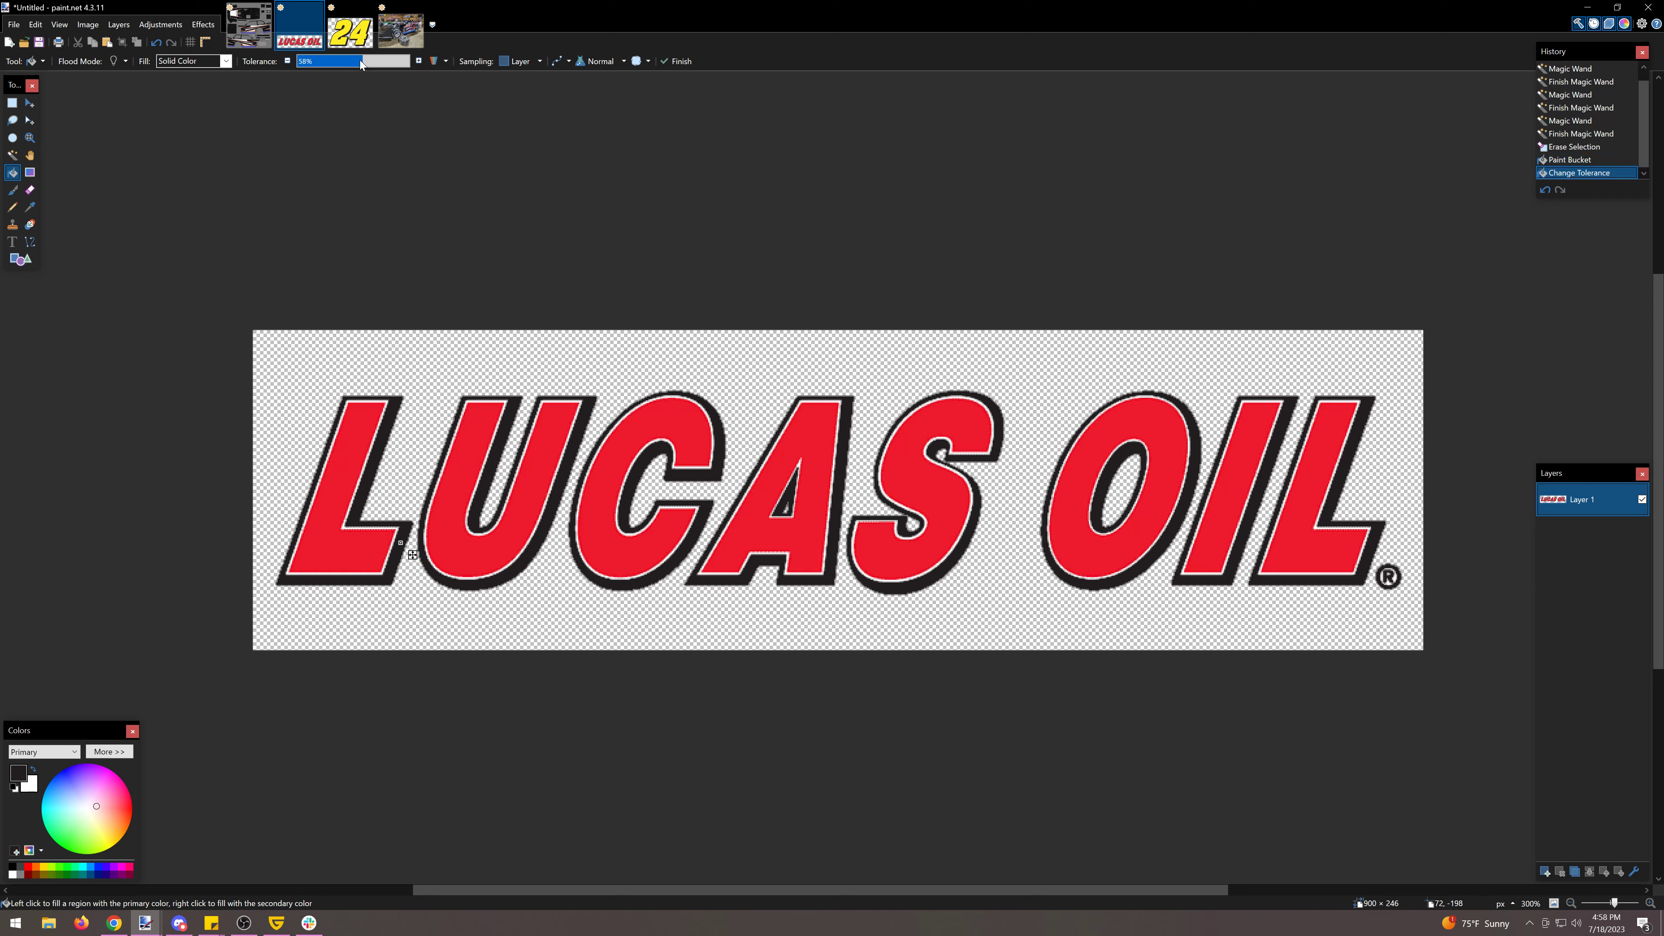
drag(362, 60, 367, 60)
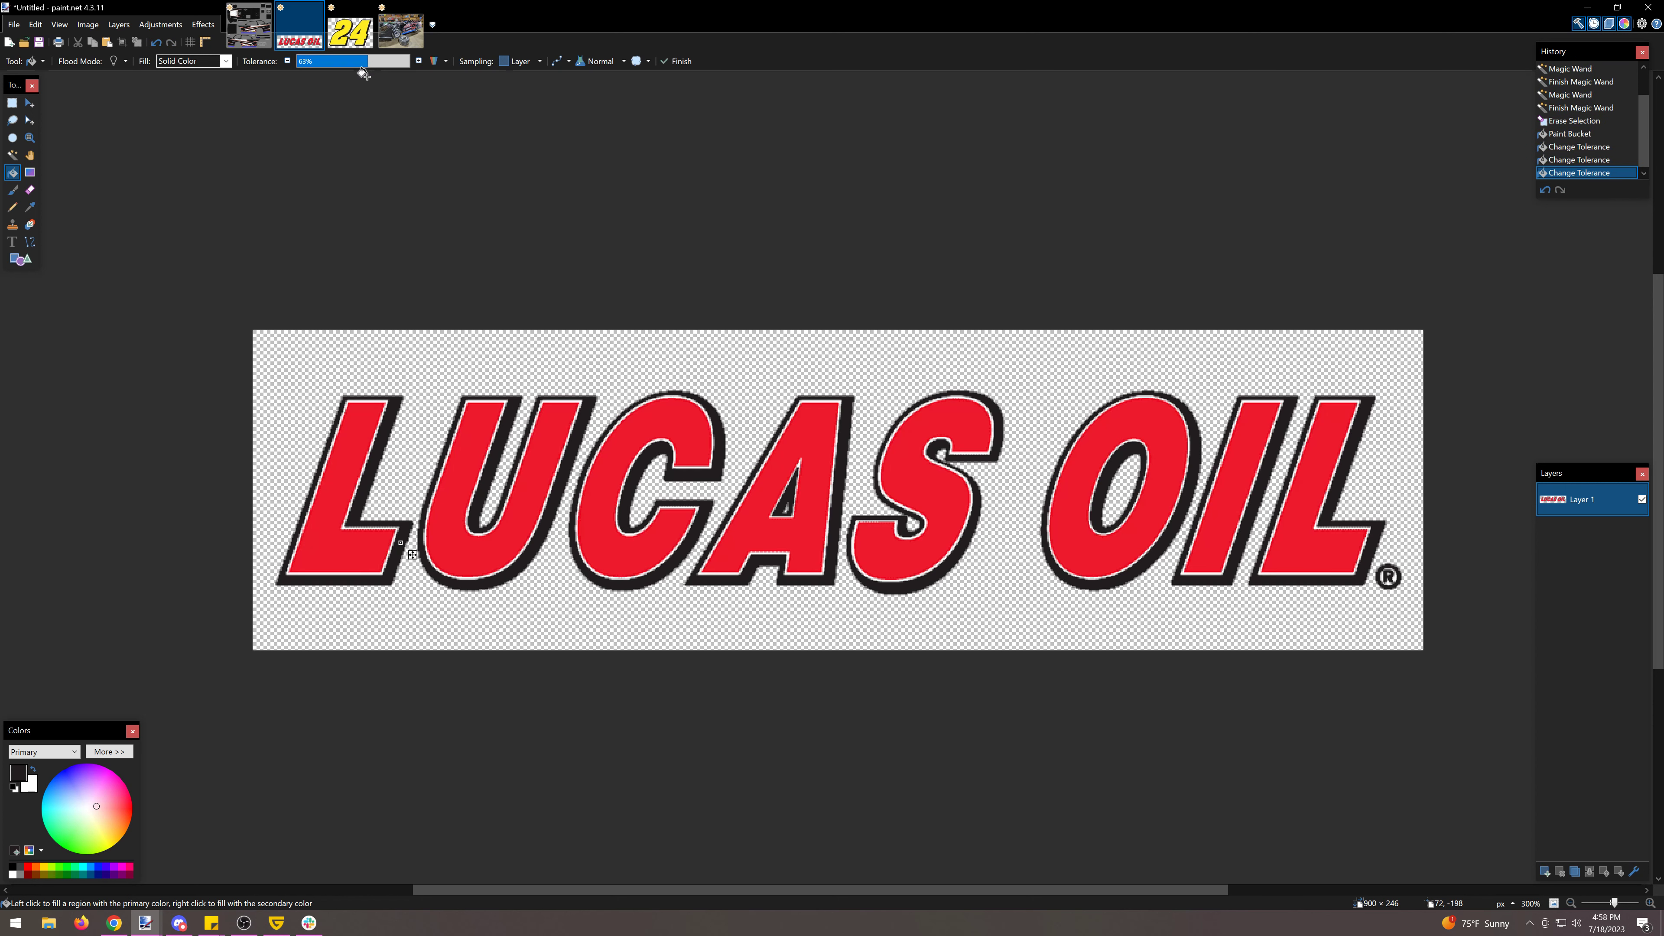
Step: Select the whole Lucas Oil logo with a rectangle, copy it and paste it onto Layer 17 in 9k test.psd
click(11, 103)
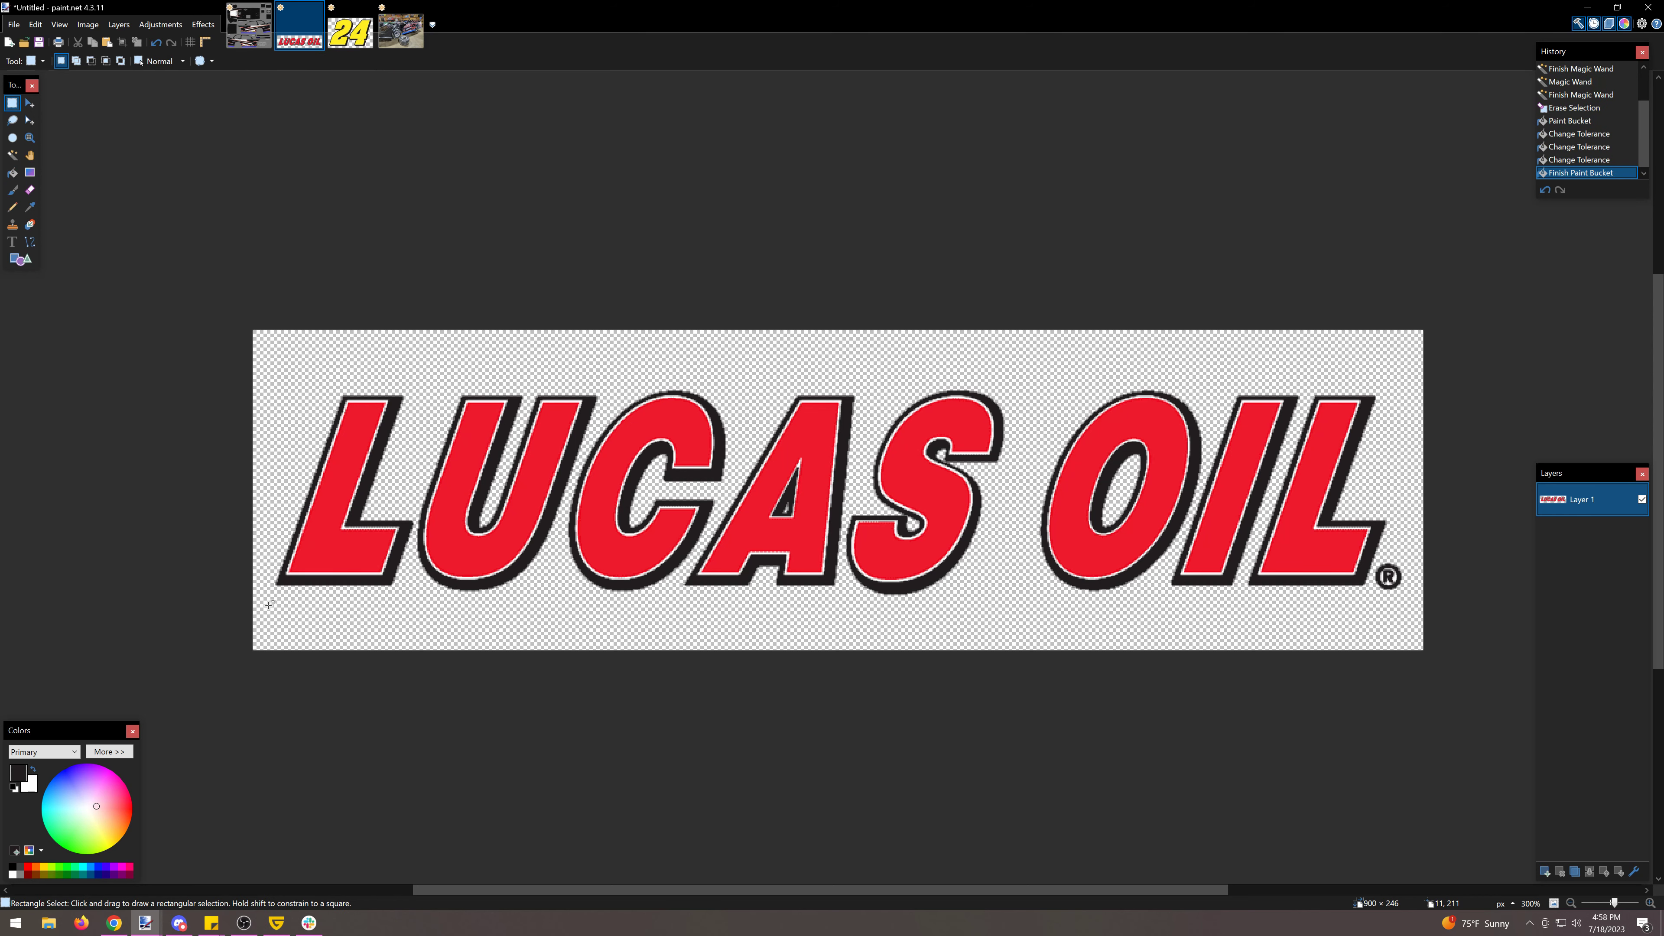
drag(268, 605, 1412, 380)
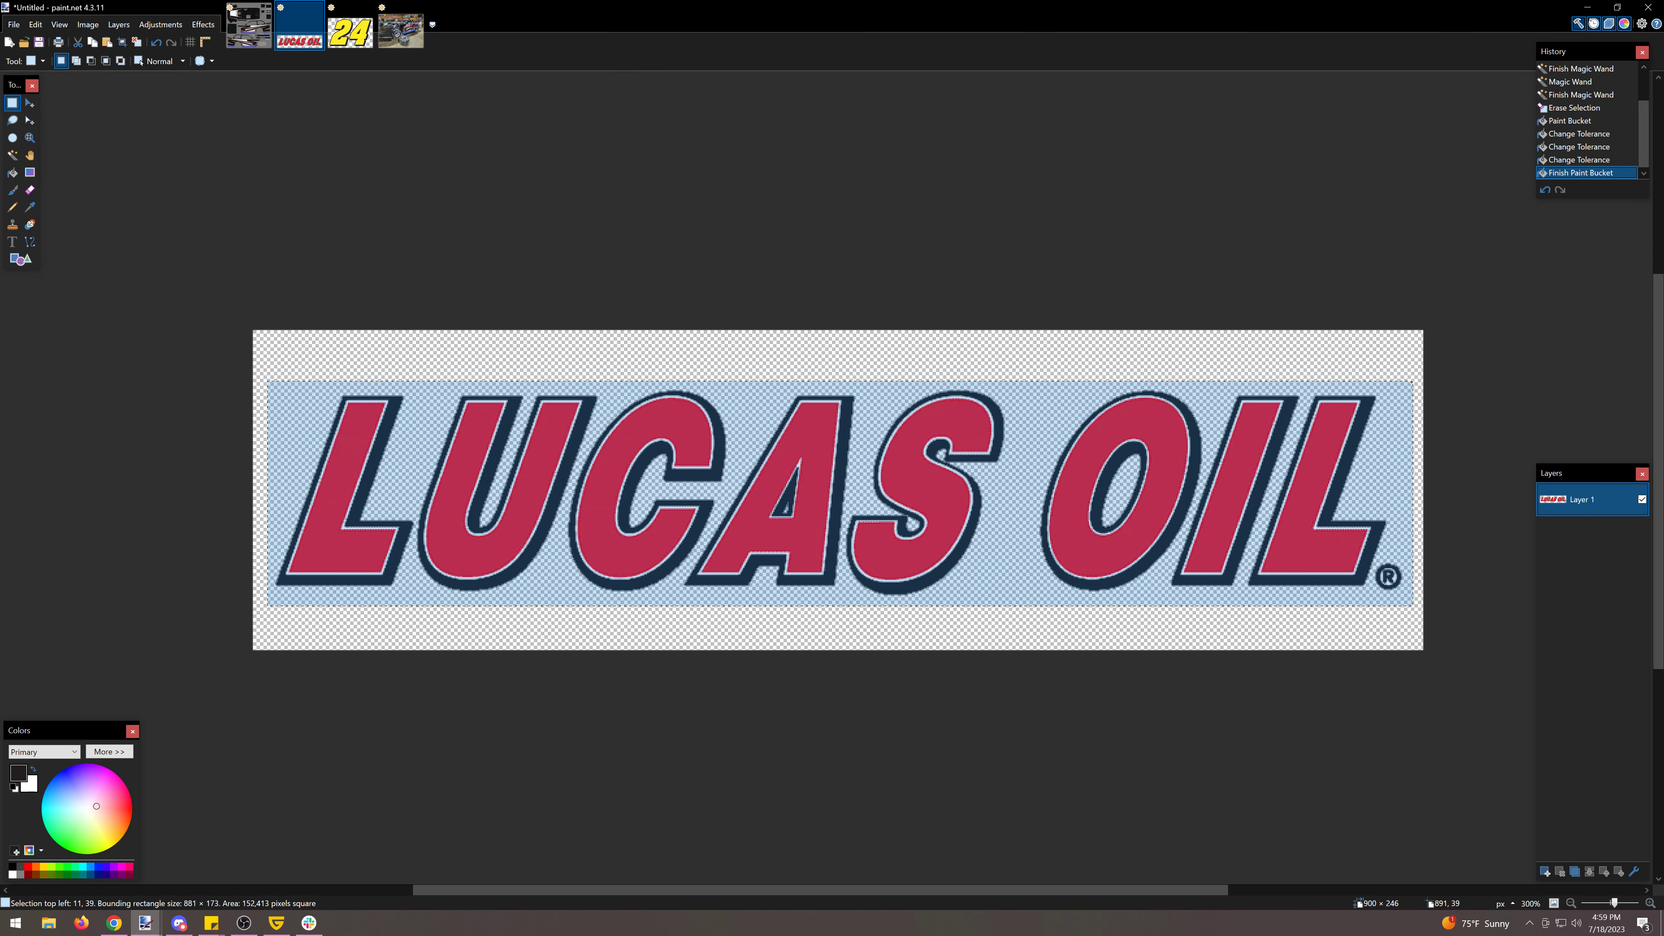
click(249, 27)
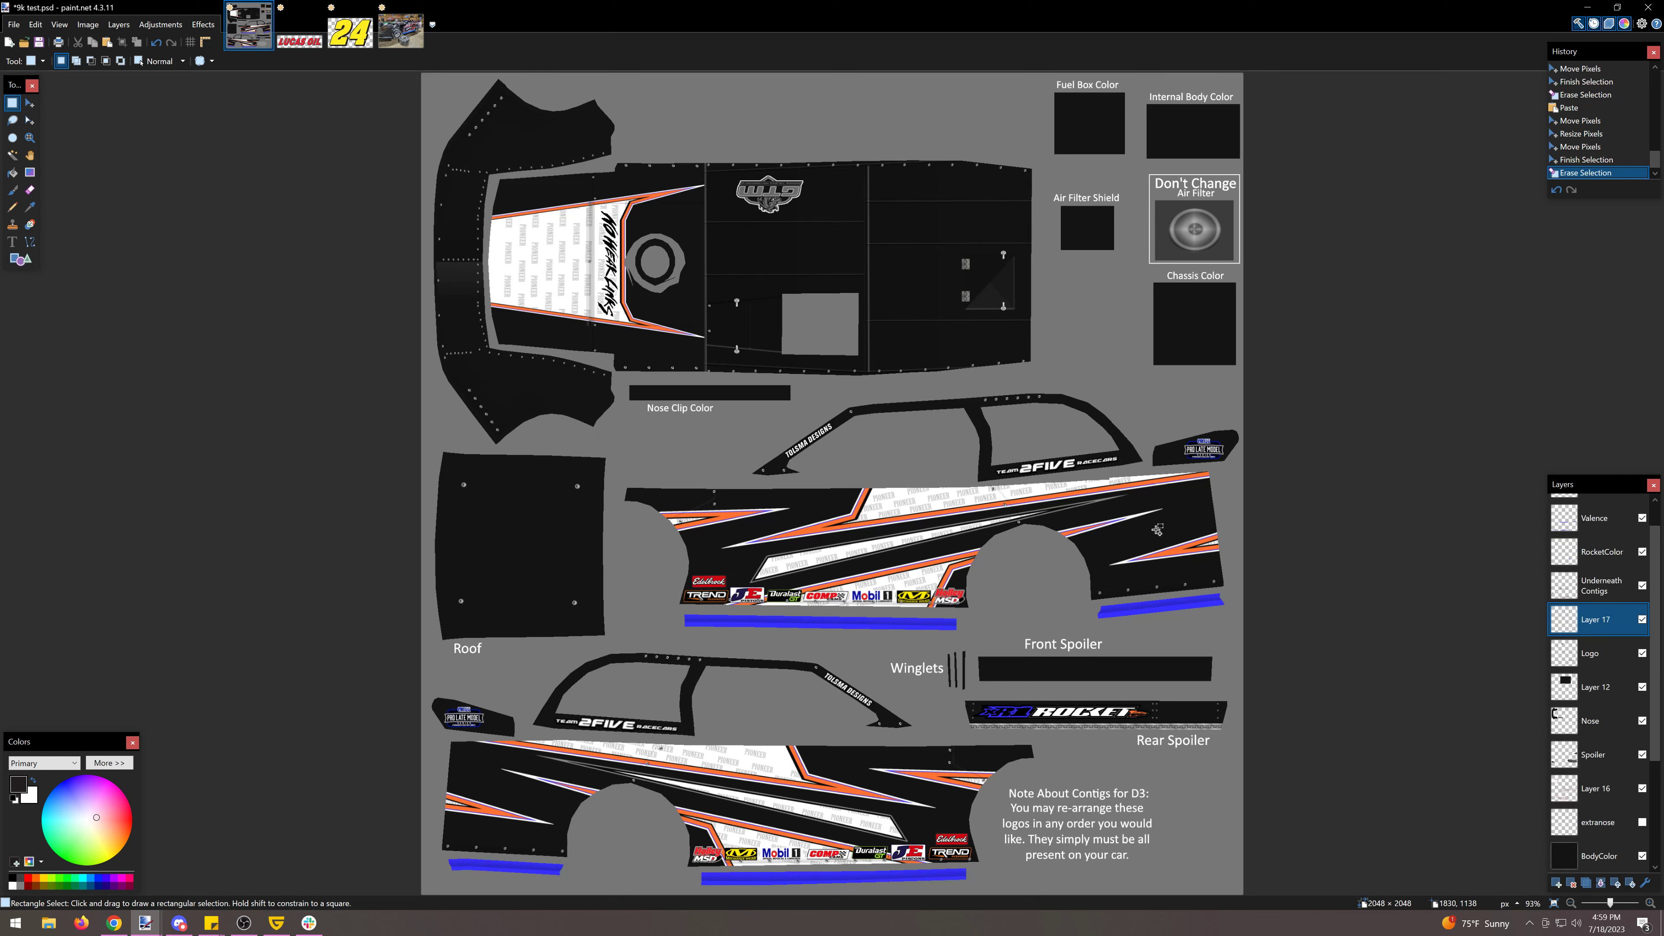
key(ctrl+v)
Step: Scale the pasted Lucas Oil logo down, rotate it to -90° and place it across the front of the hood's white panel
drag(780, 124, 1213, 506)
drag(1178, 507, 1195, 504)
drag(1167, 501, 557, 295)
drag(600, 295, 491, 400)
drag(474, 388, 483, 331)
drag(495, 266, 511, 245)
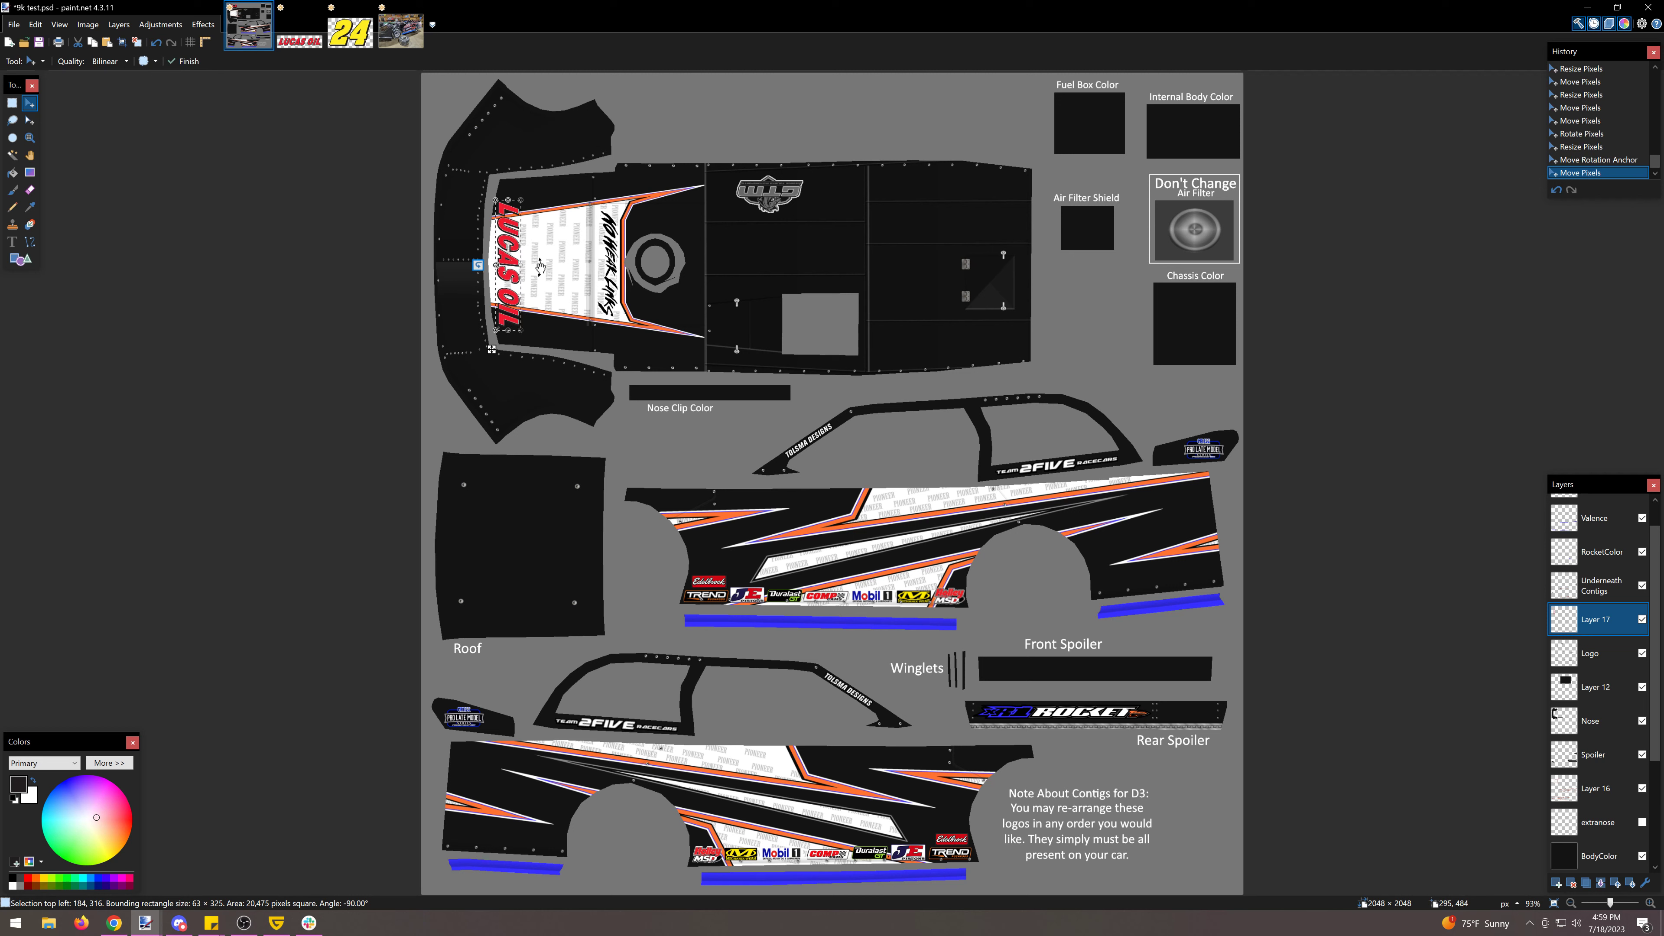
click(12, 102)
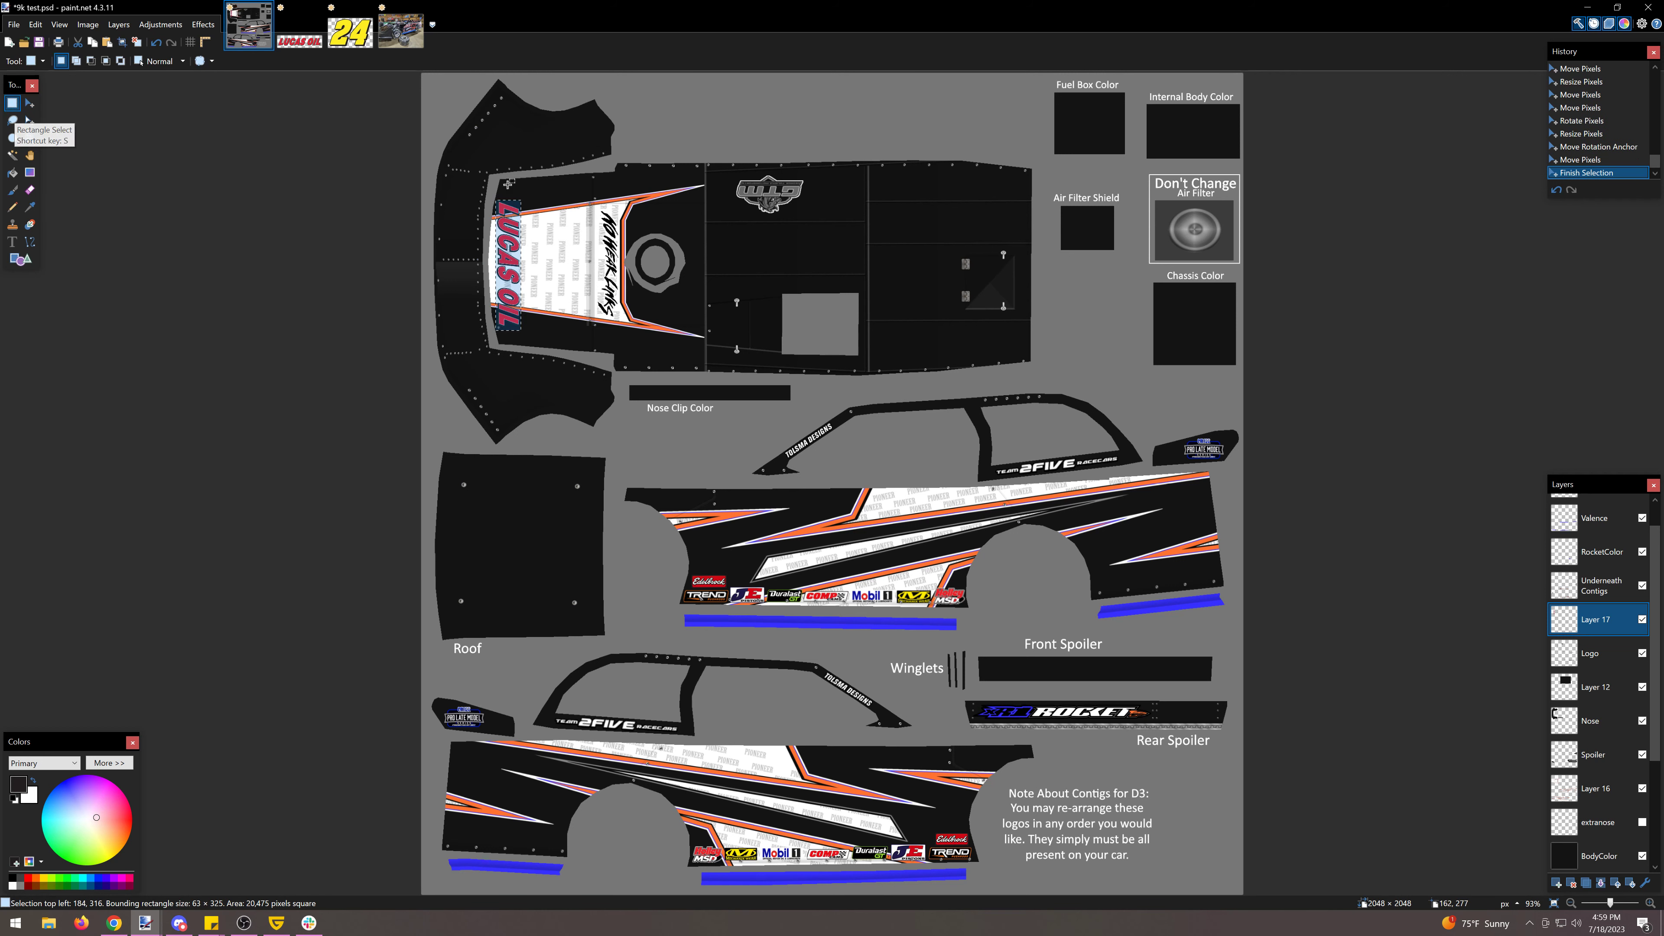
click(591, 184)
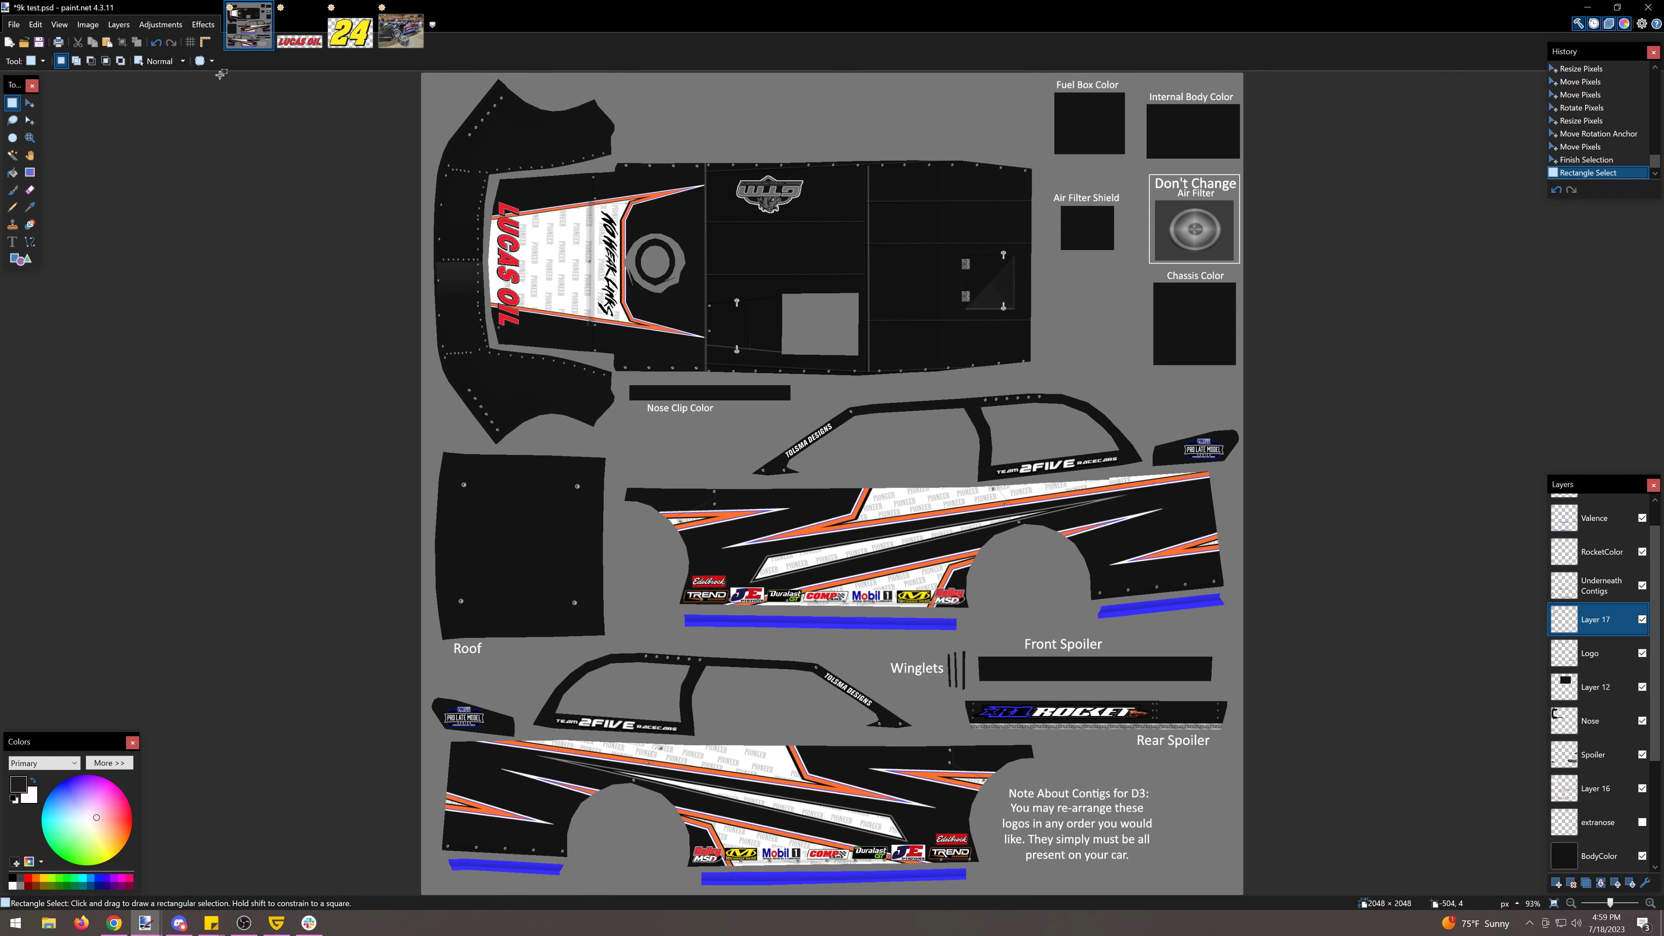
Step: Open the recent file 9k.psd, copy the GTM logo from the front of its hood and return to 9k test.psd
click(13, 24)
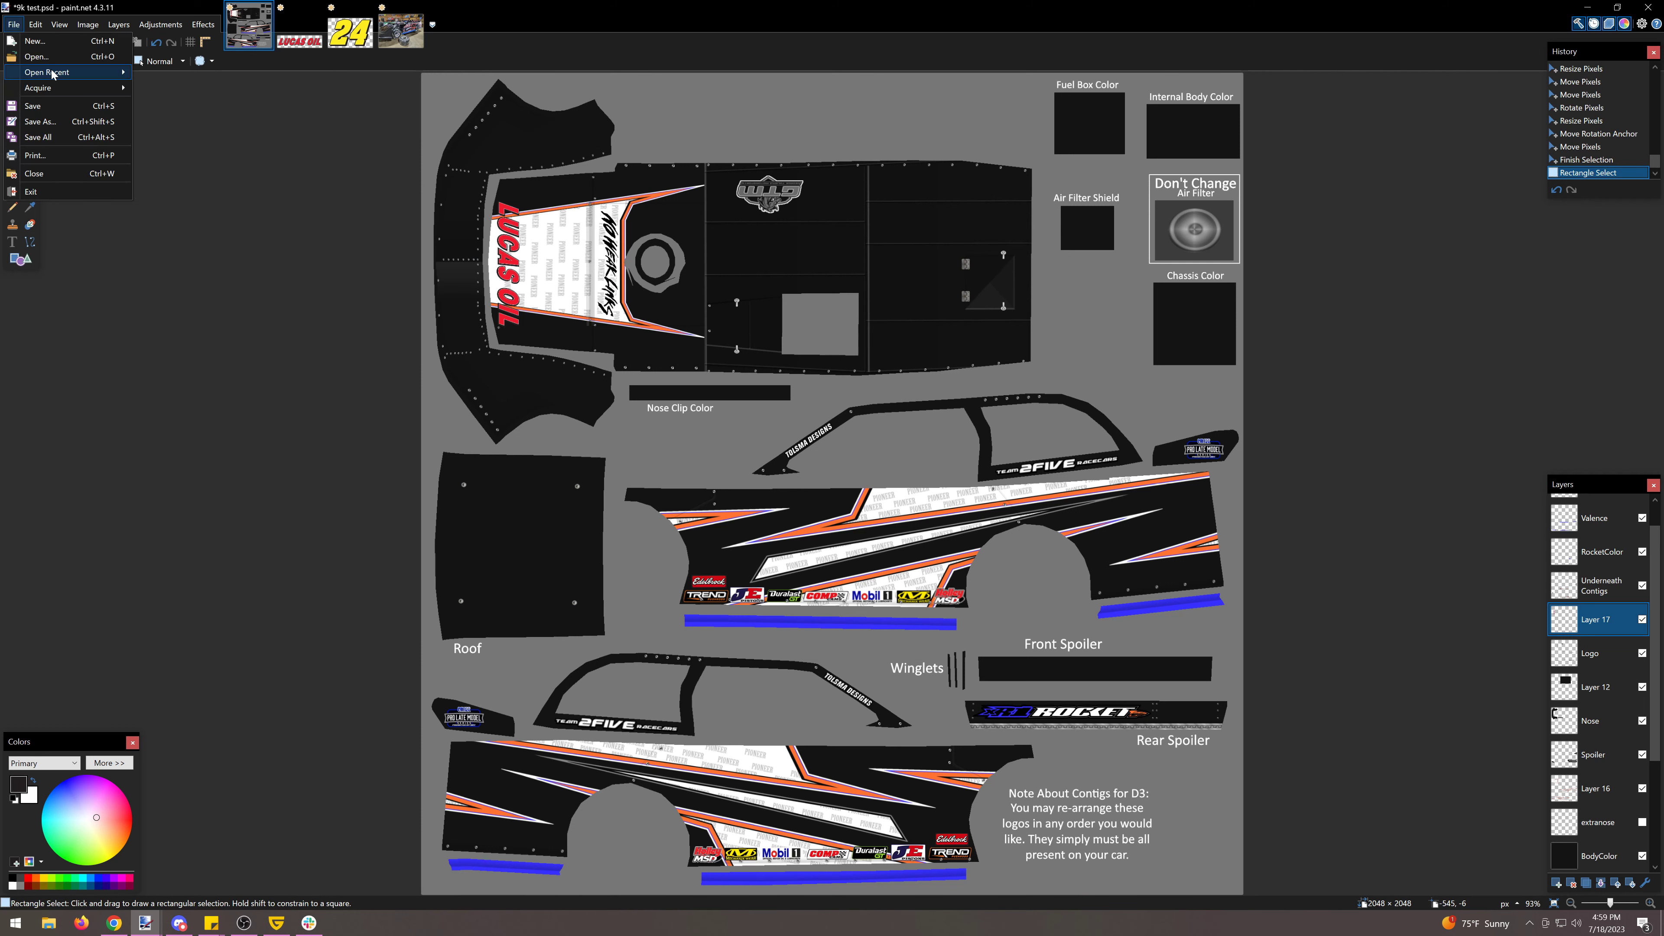
mouse_move(79, 72)
click(169, 85)
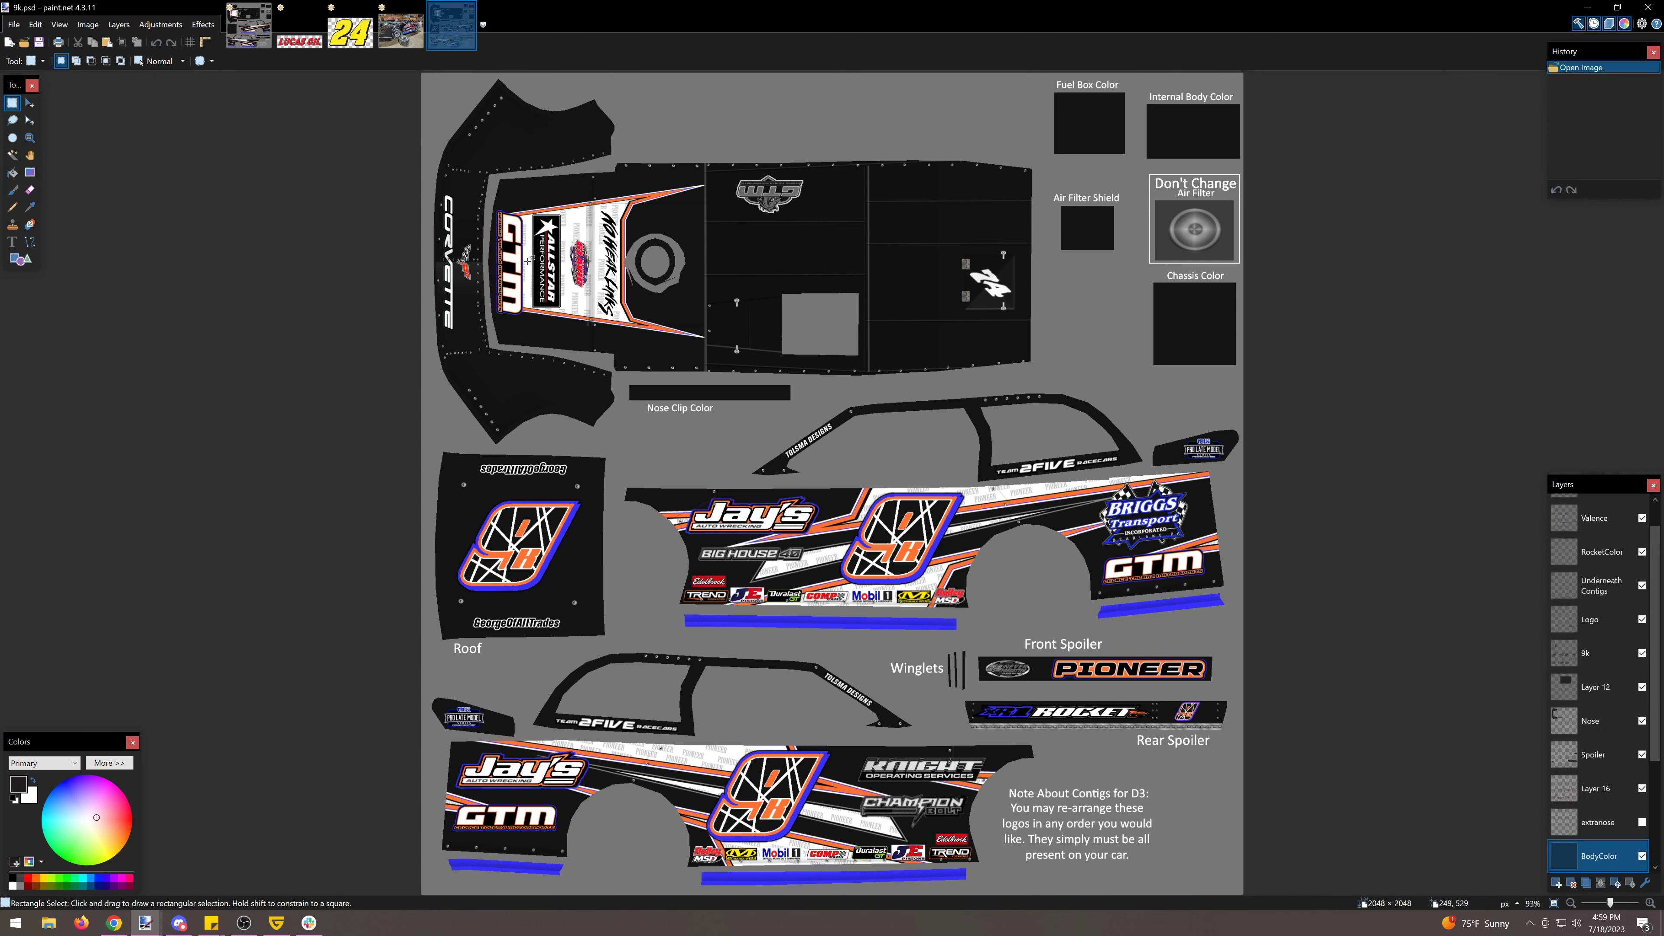
drag(490, 201, 527, 319)
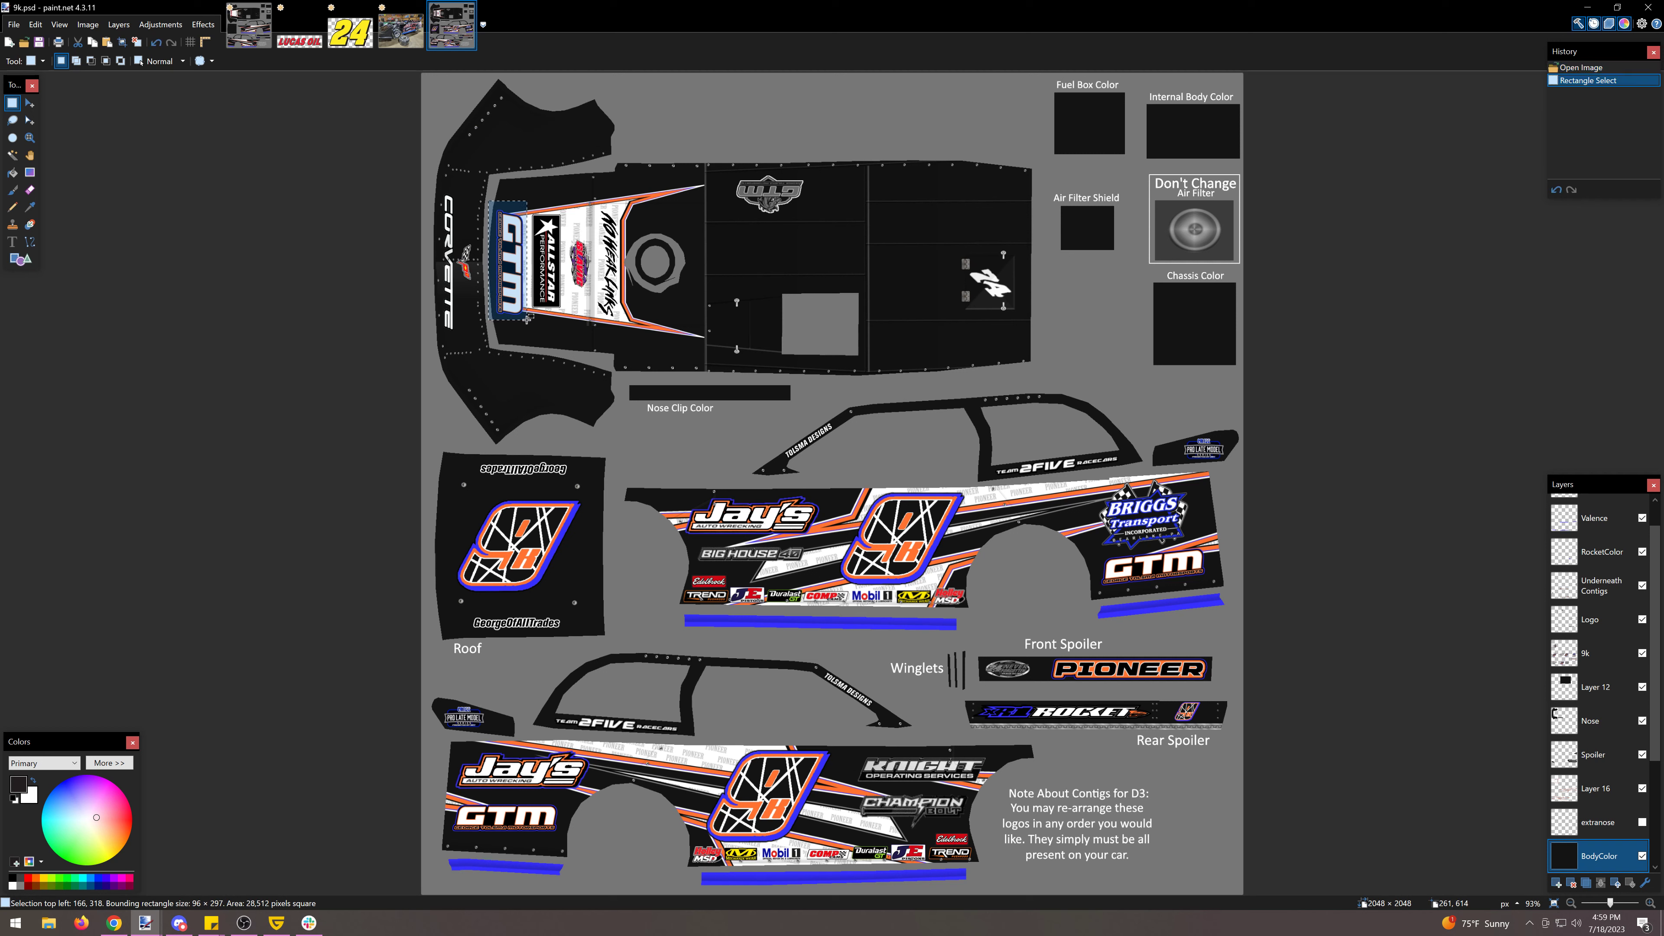
click(1584, 686)
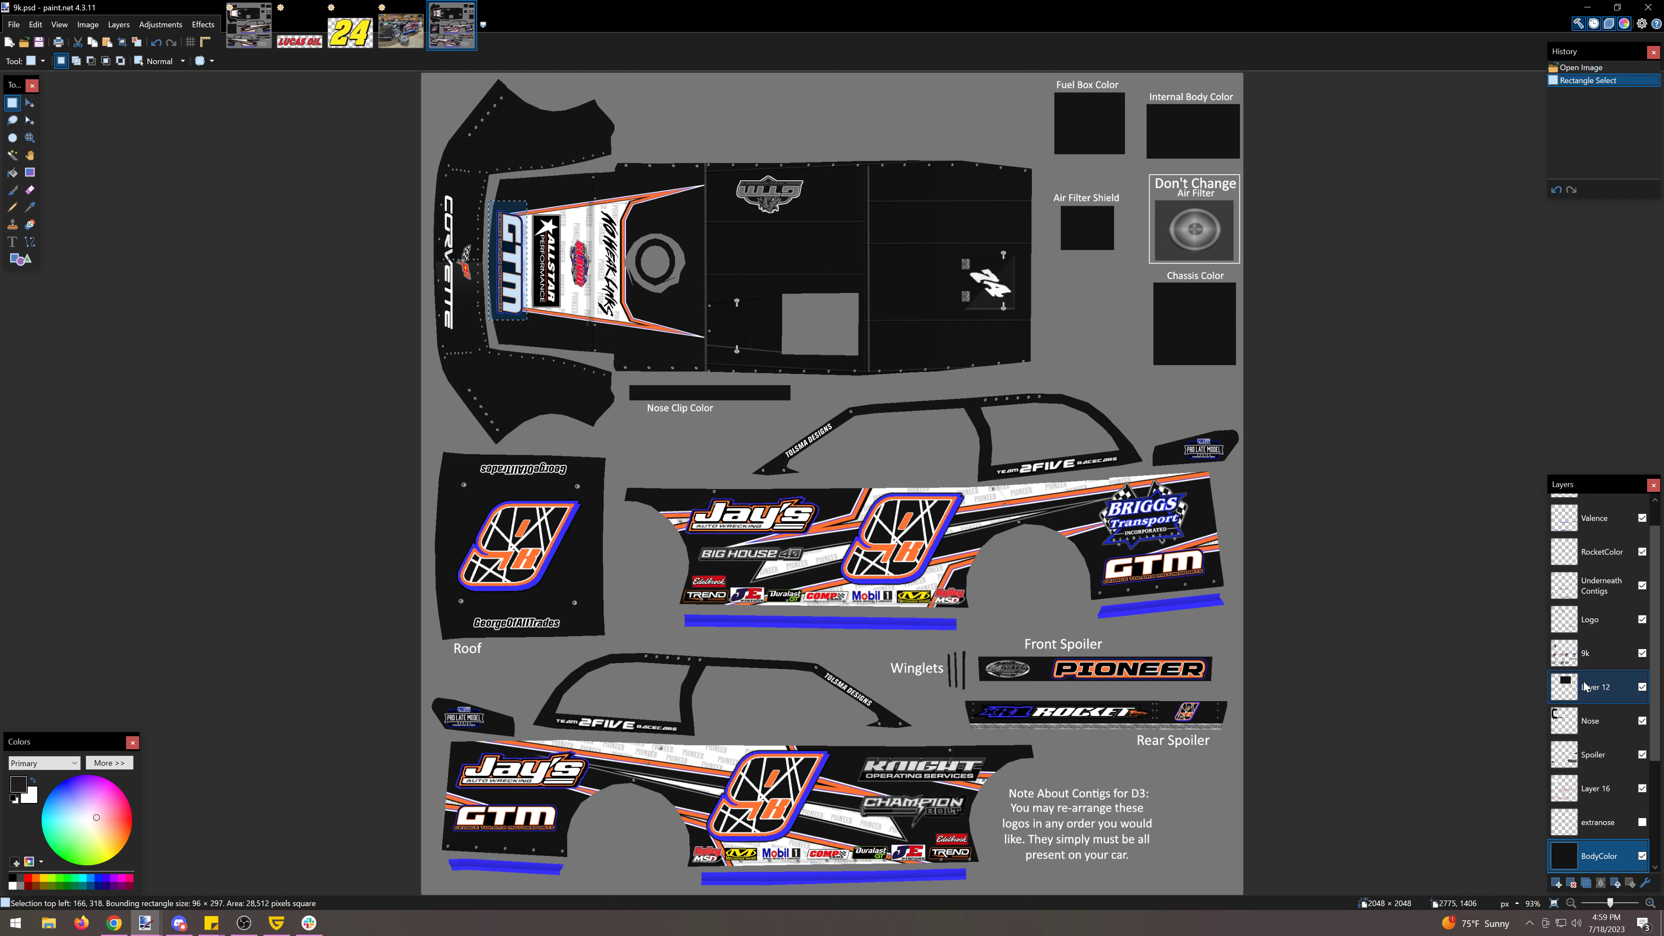
click(248, 27)
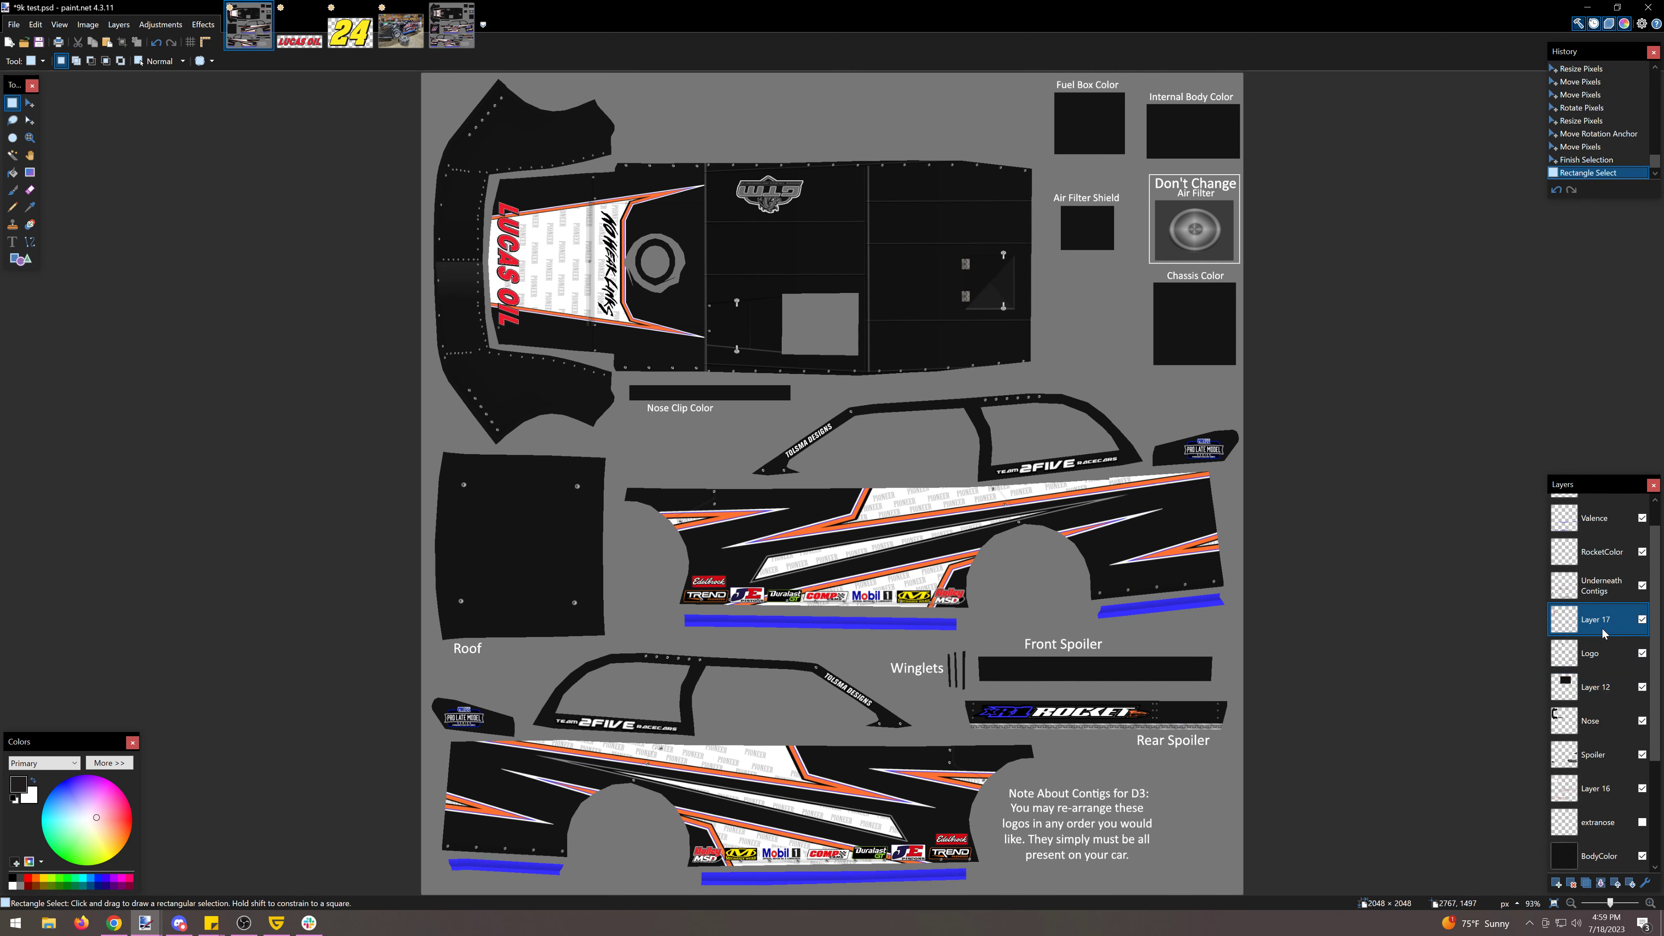
Step: Erase the Lucas Oil logo from the hood and paste the GTM logo there on Layer 17
drag(534, 179, 455, 368)
key(Delete)
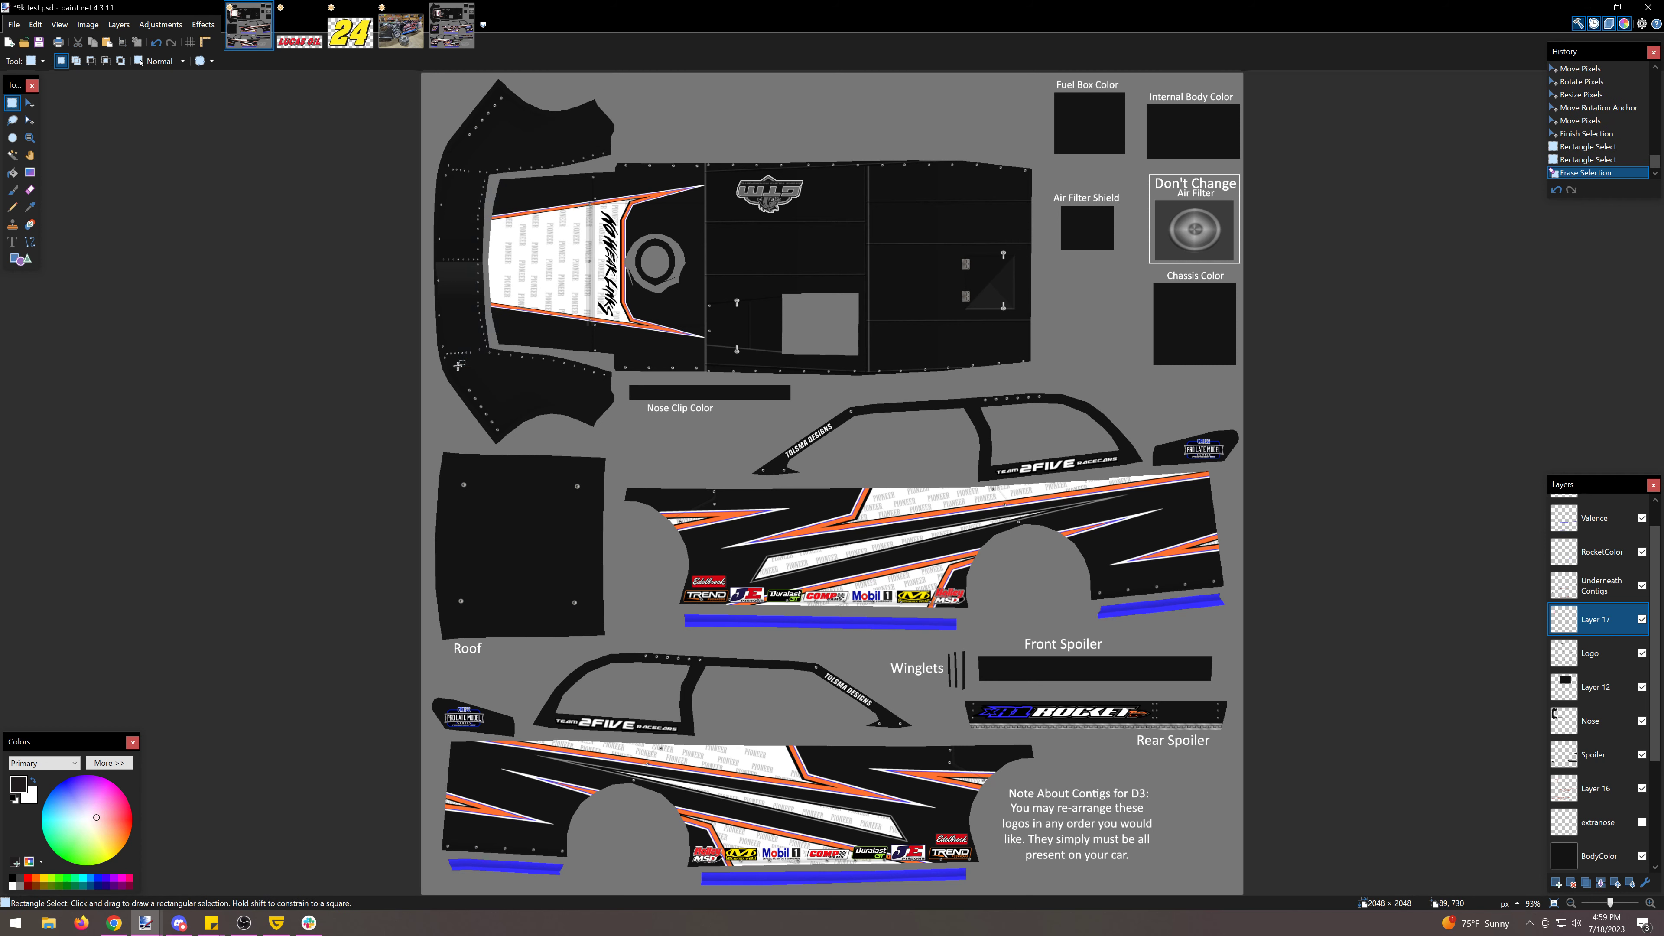
key(ctrl+v)
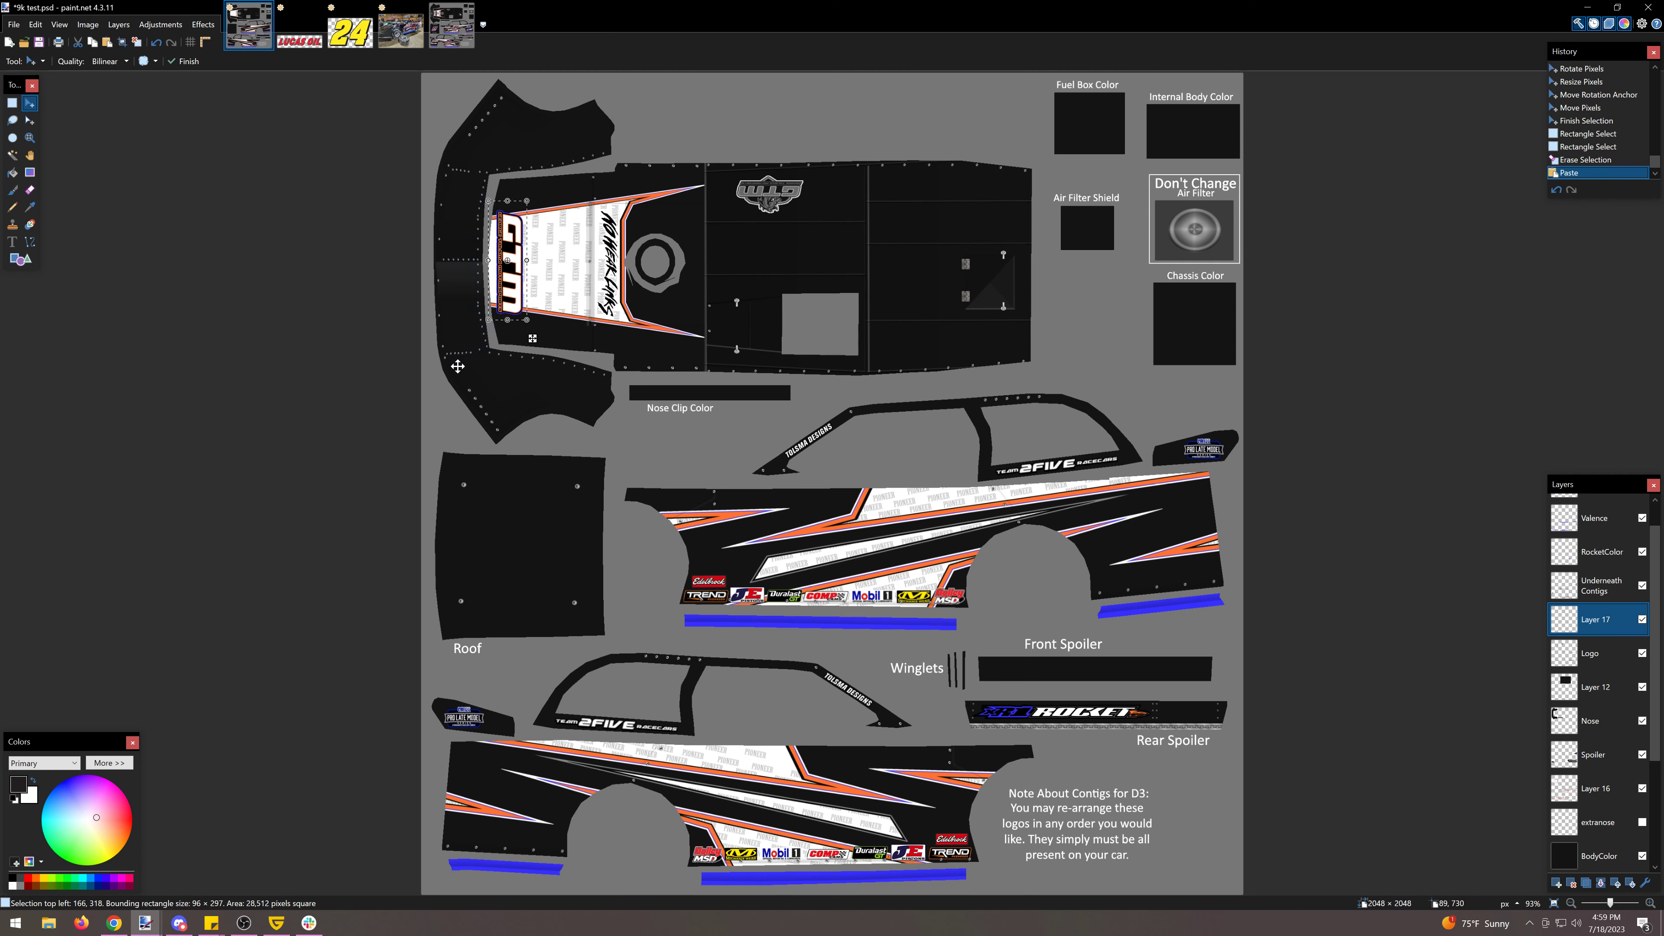
click(12, 103)
click(497, 213)
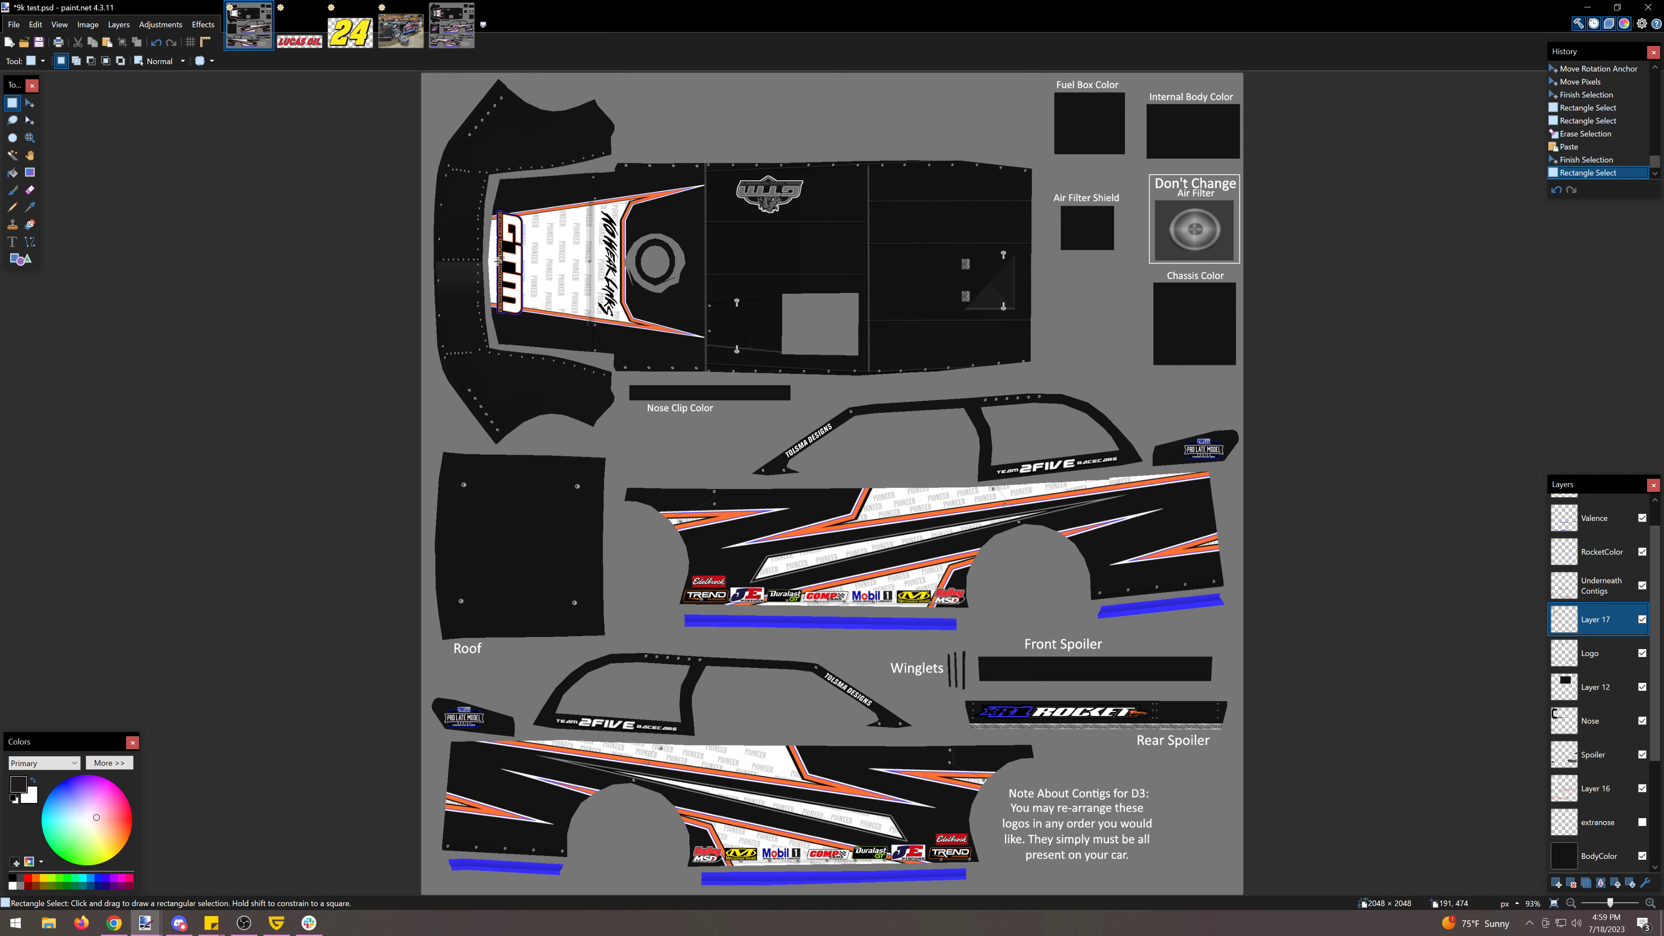
Step: On Layer 16, select the white strip along the hood's front edge ahead of the GTM logo and erase it
click(1598, 793)
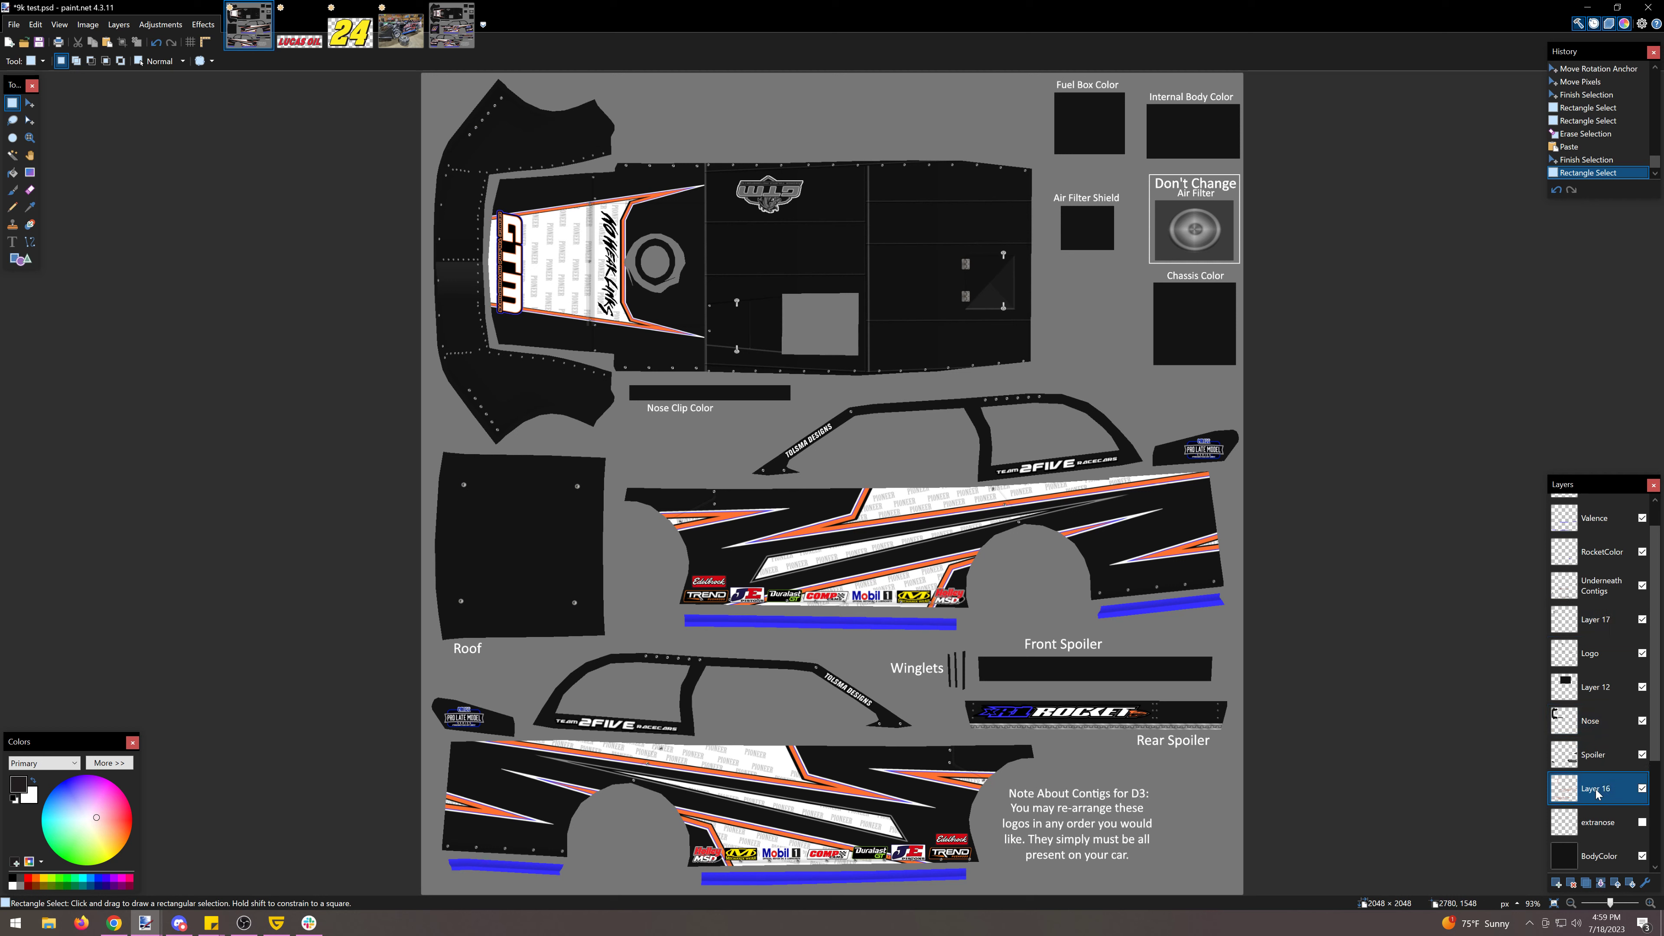
drag(477, 201, 499, 315)
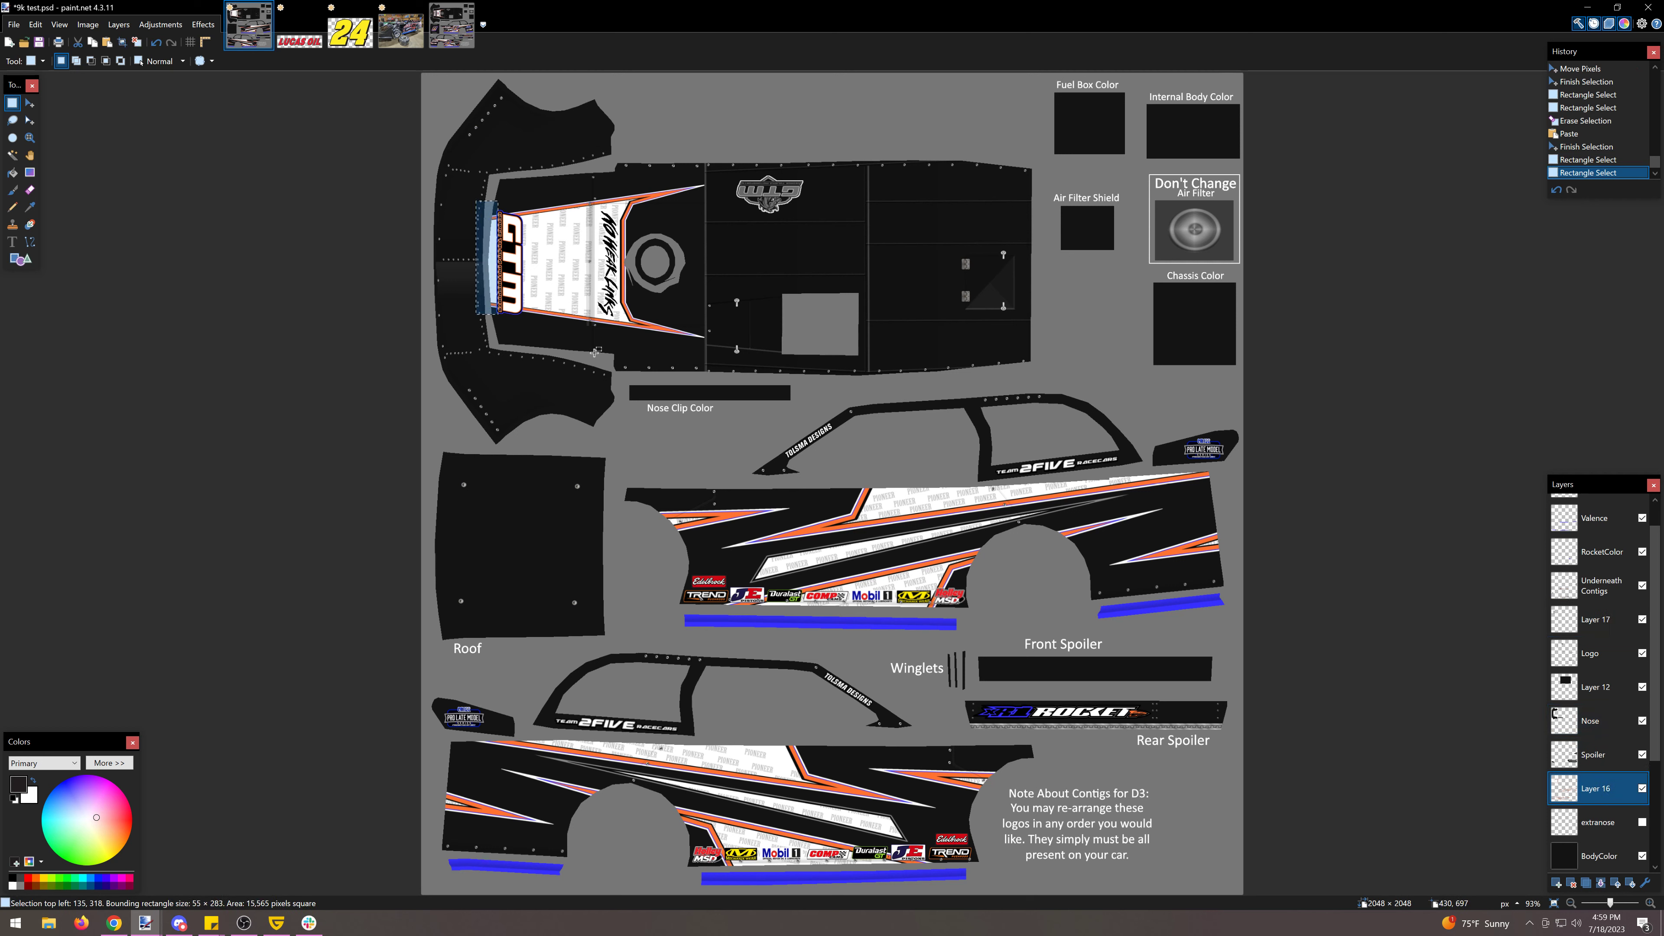
key(Delete)
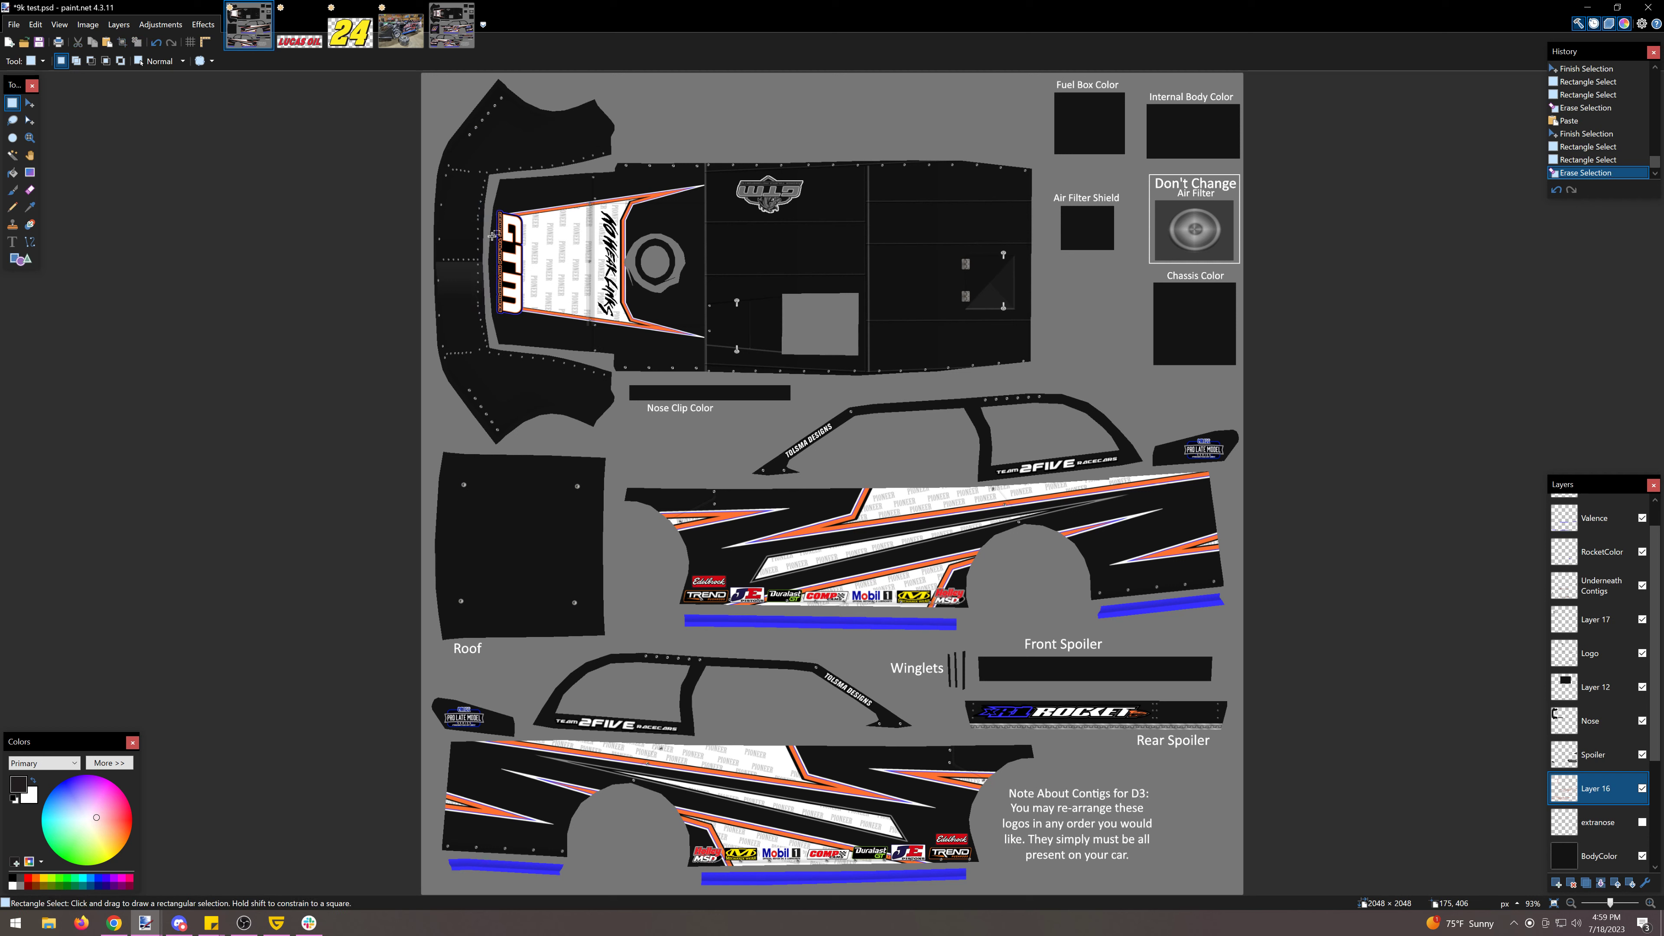
mouse_move(491, 236)
mouse_down()
mouse_move(500, 295)
mouse_move(504, 267)
mouse_up()
drag(634, 245, 504, 254)
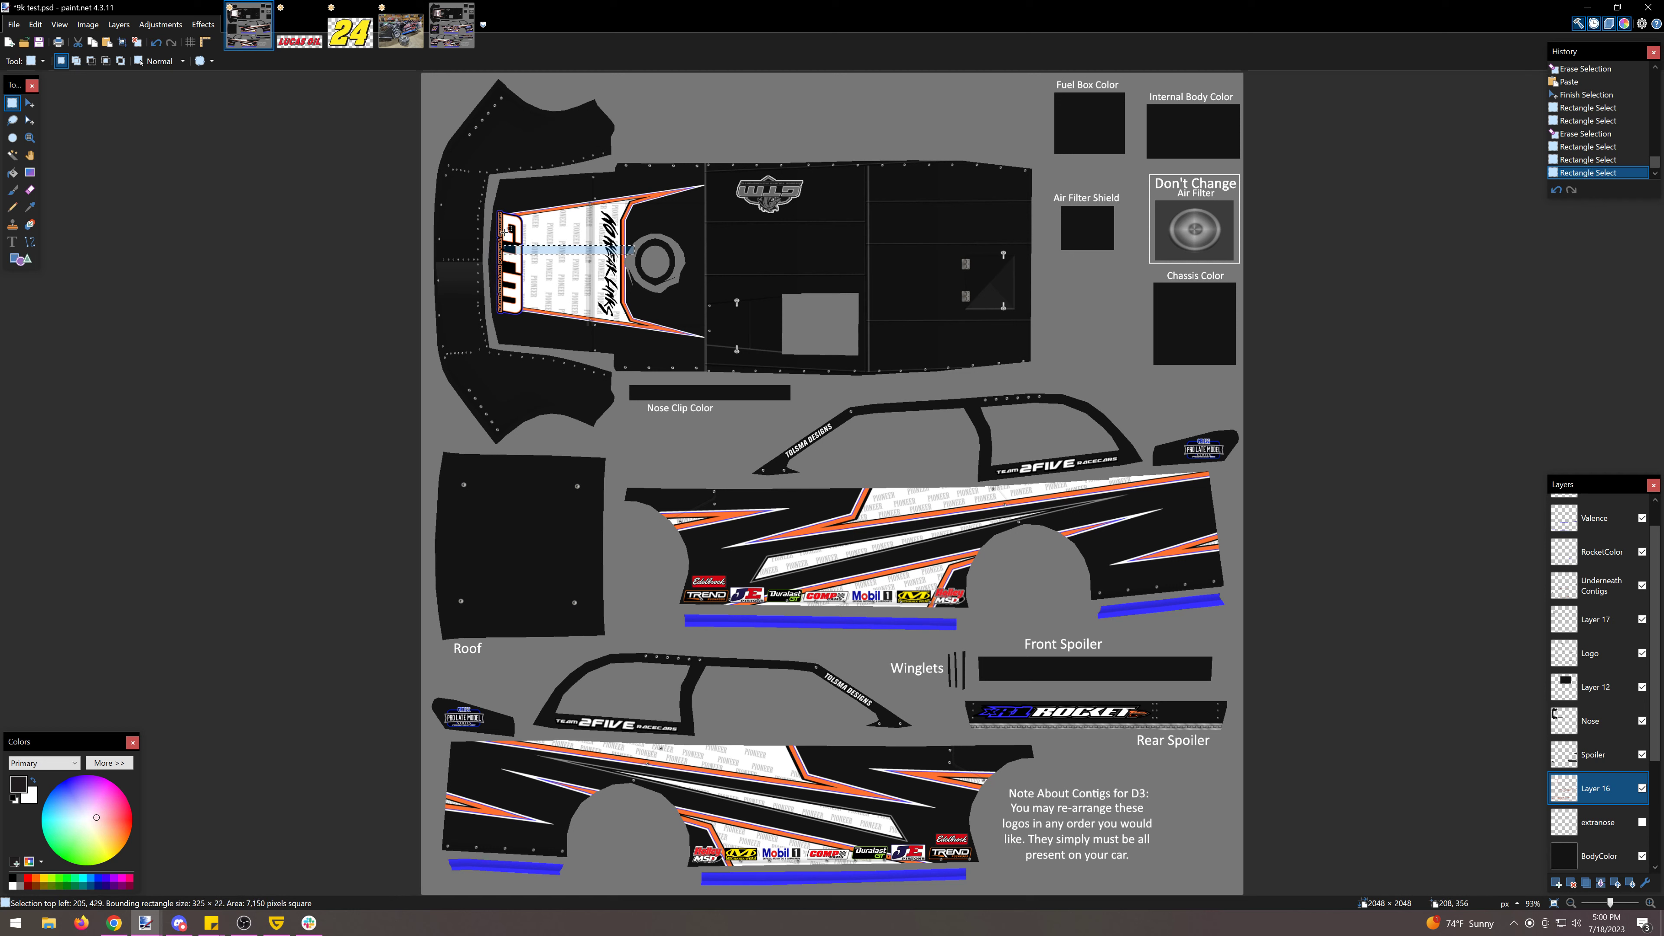
click(521, 319)
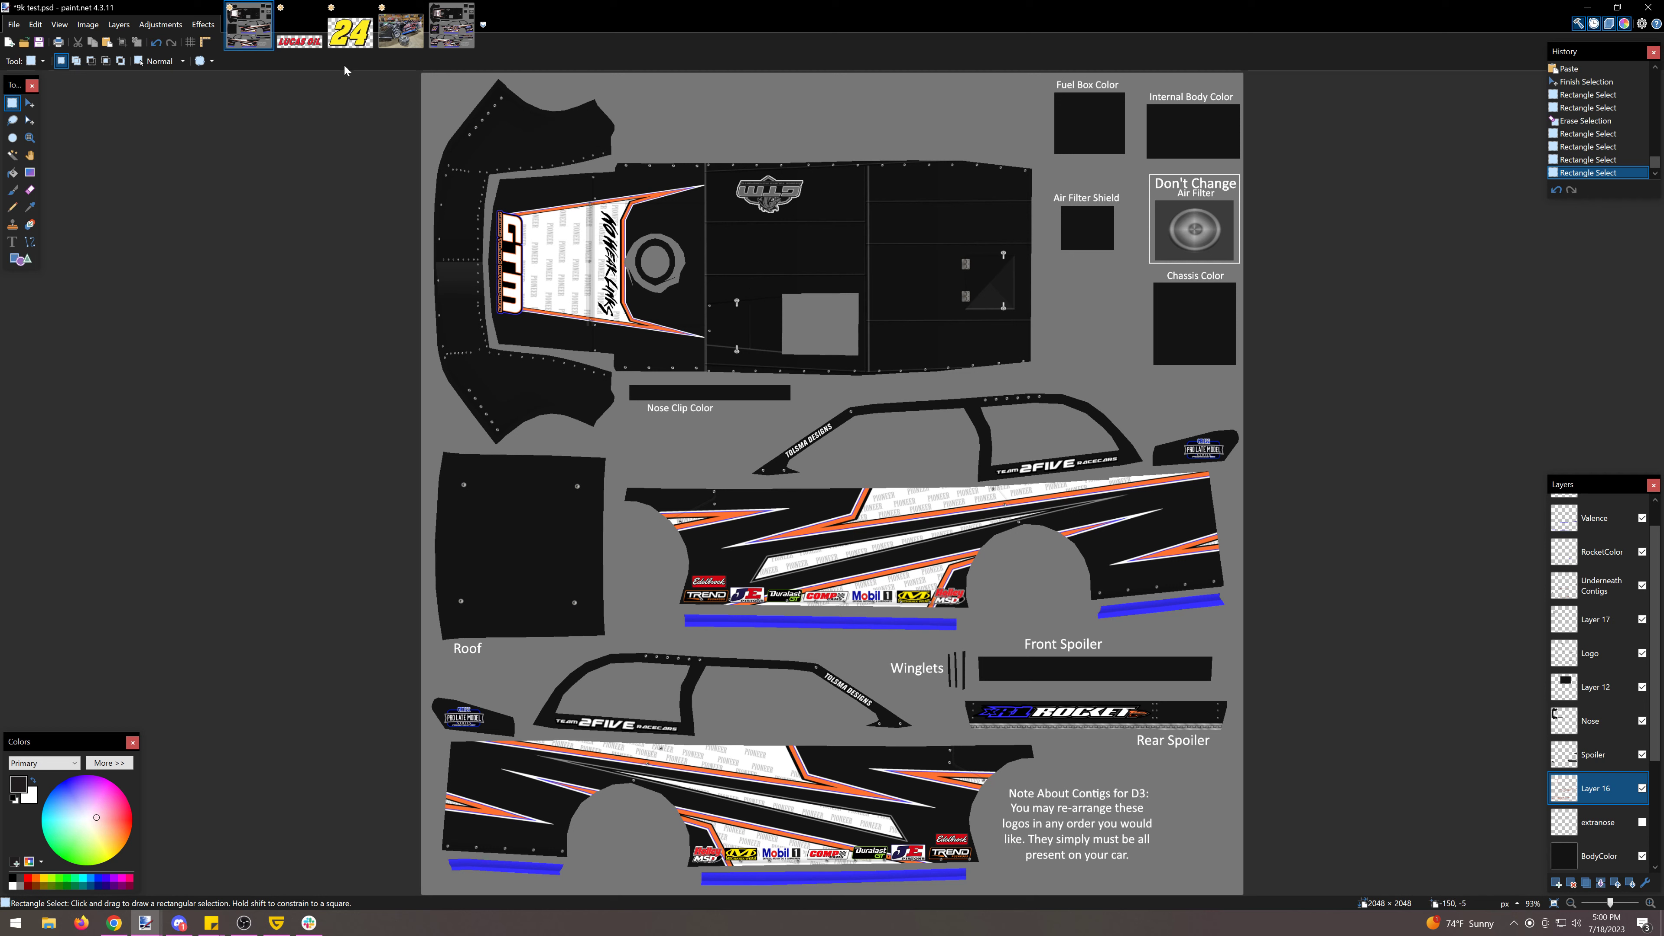
Step: Switch to the race car photo, add a new layer above it and set the primary color to white
click(404, 44)
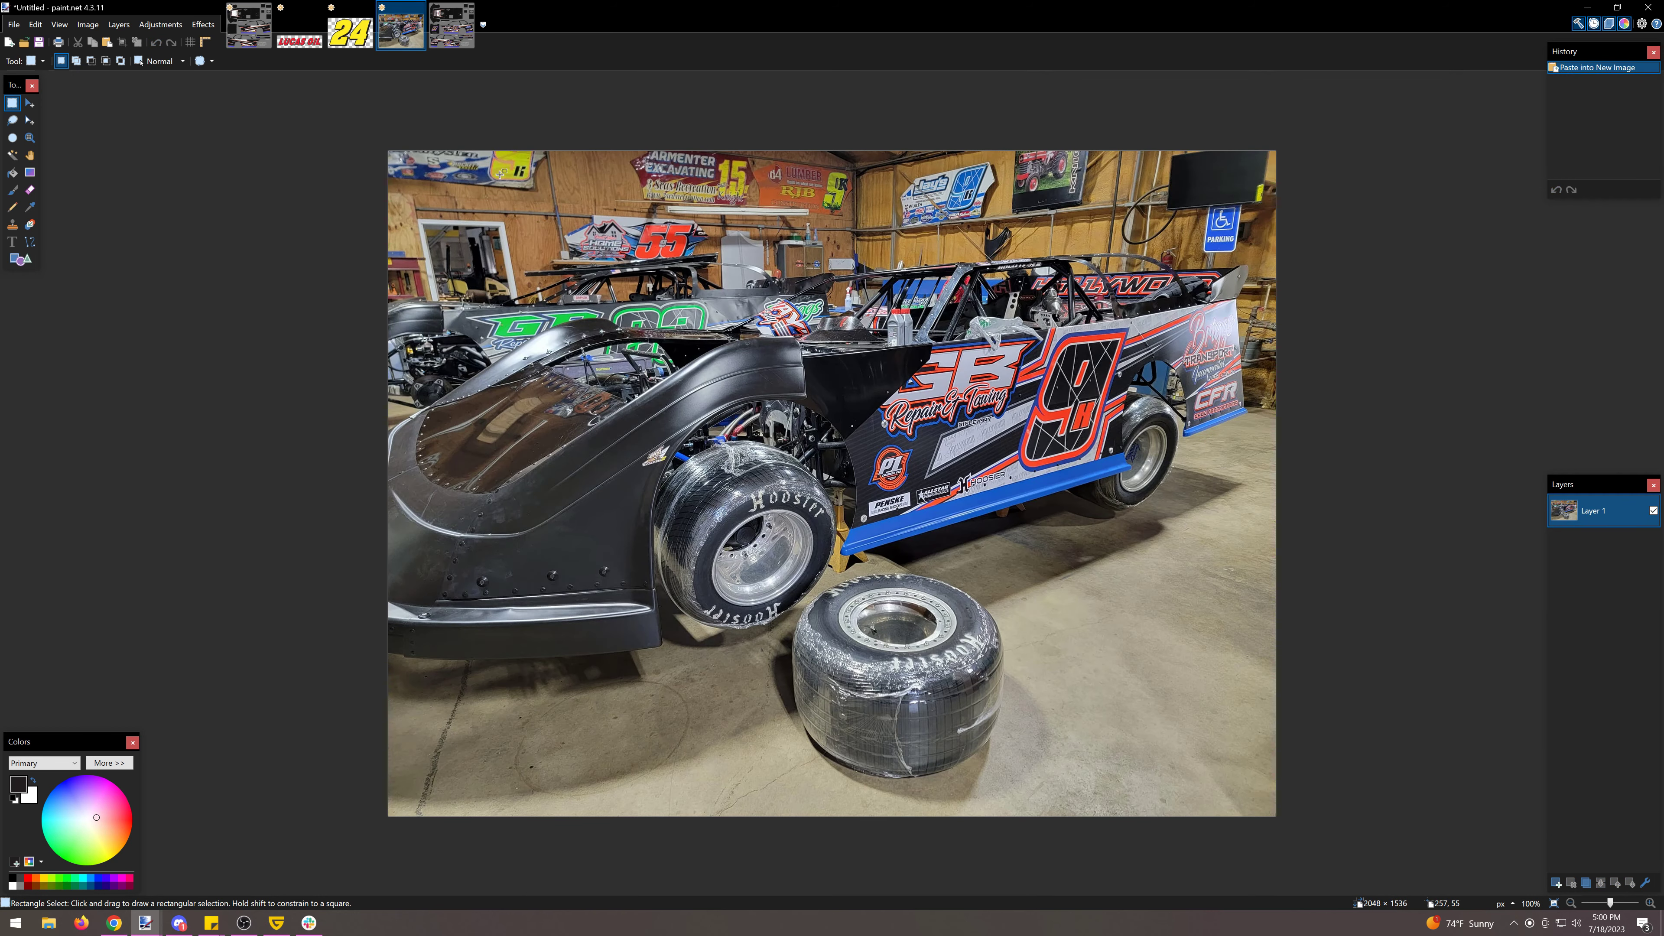
drag(1046, 332, 855, 446)
drag(862, 446, 1061, 326)
click(1060, 326)
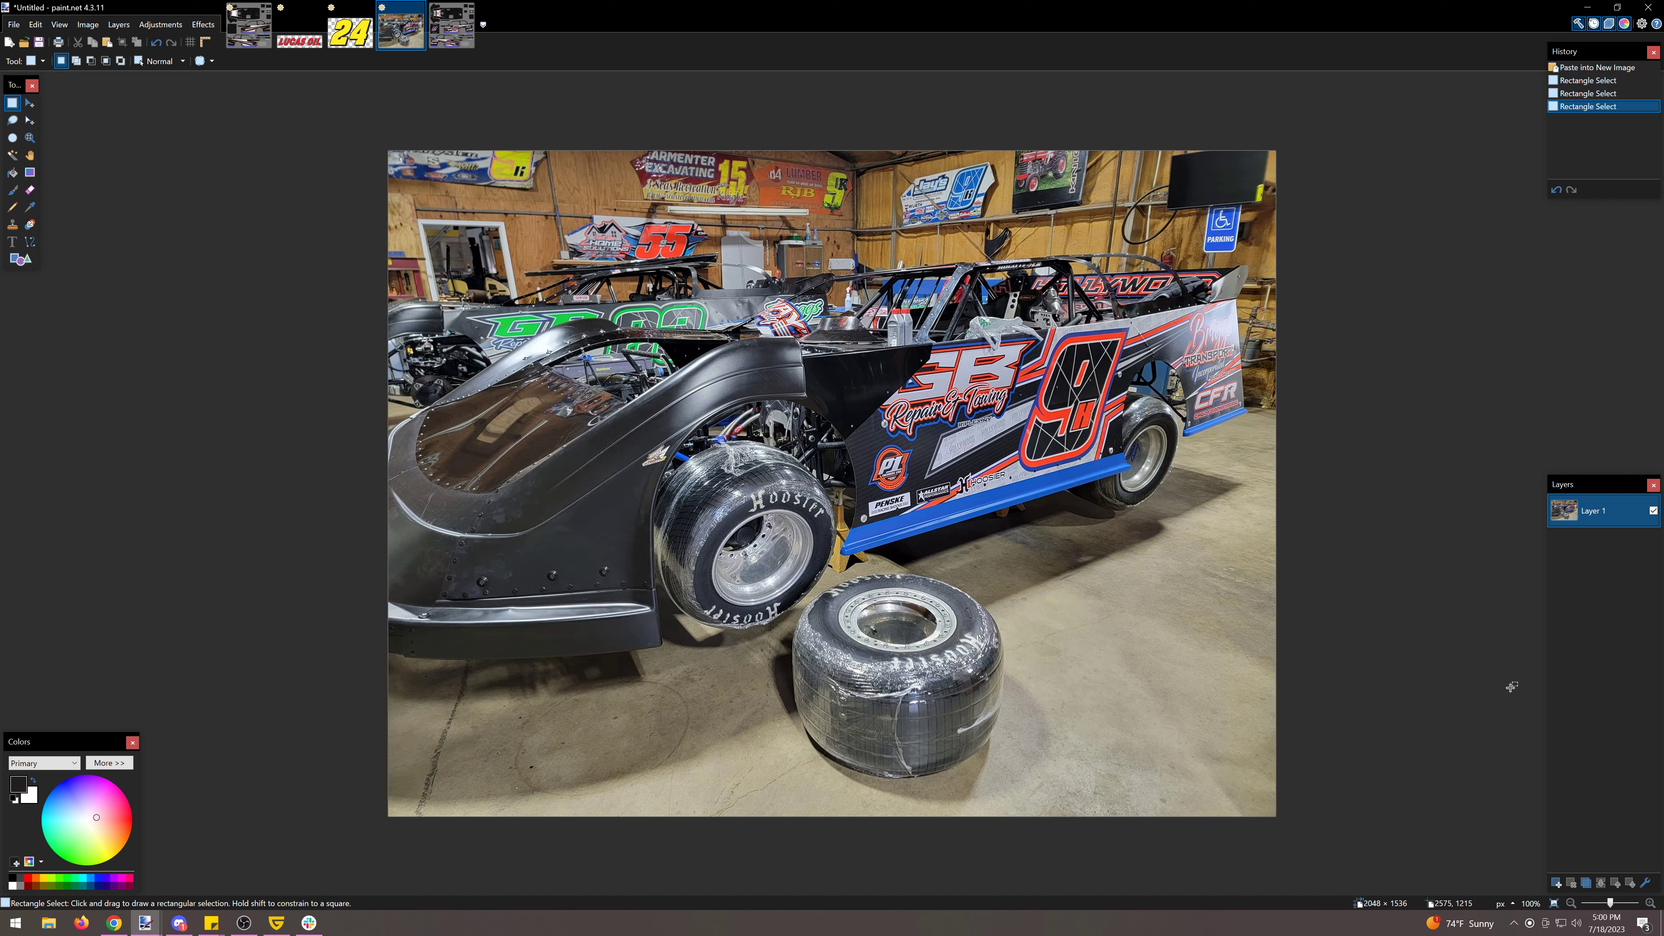
click(1559, 885)
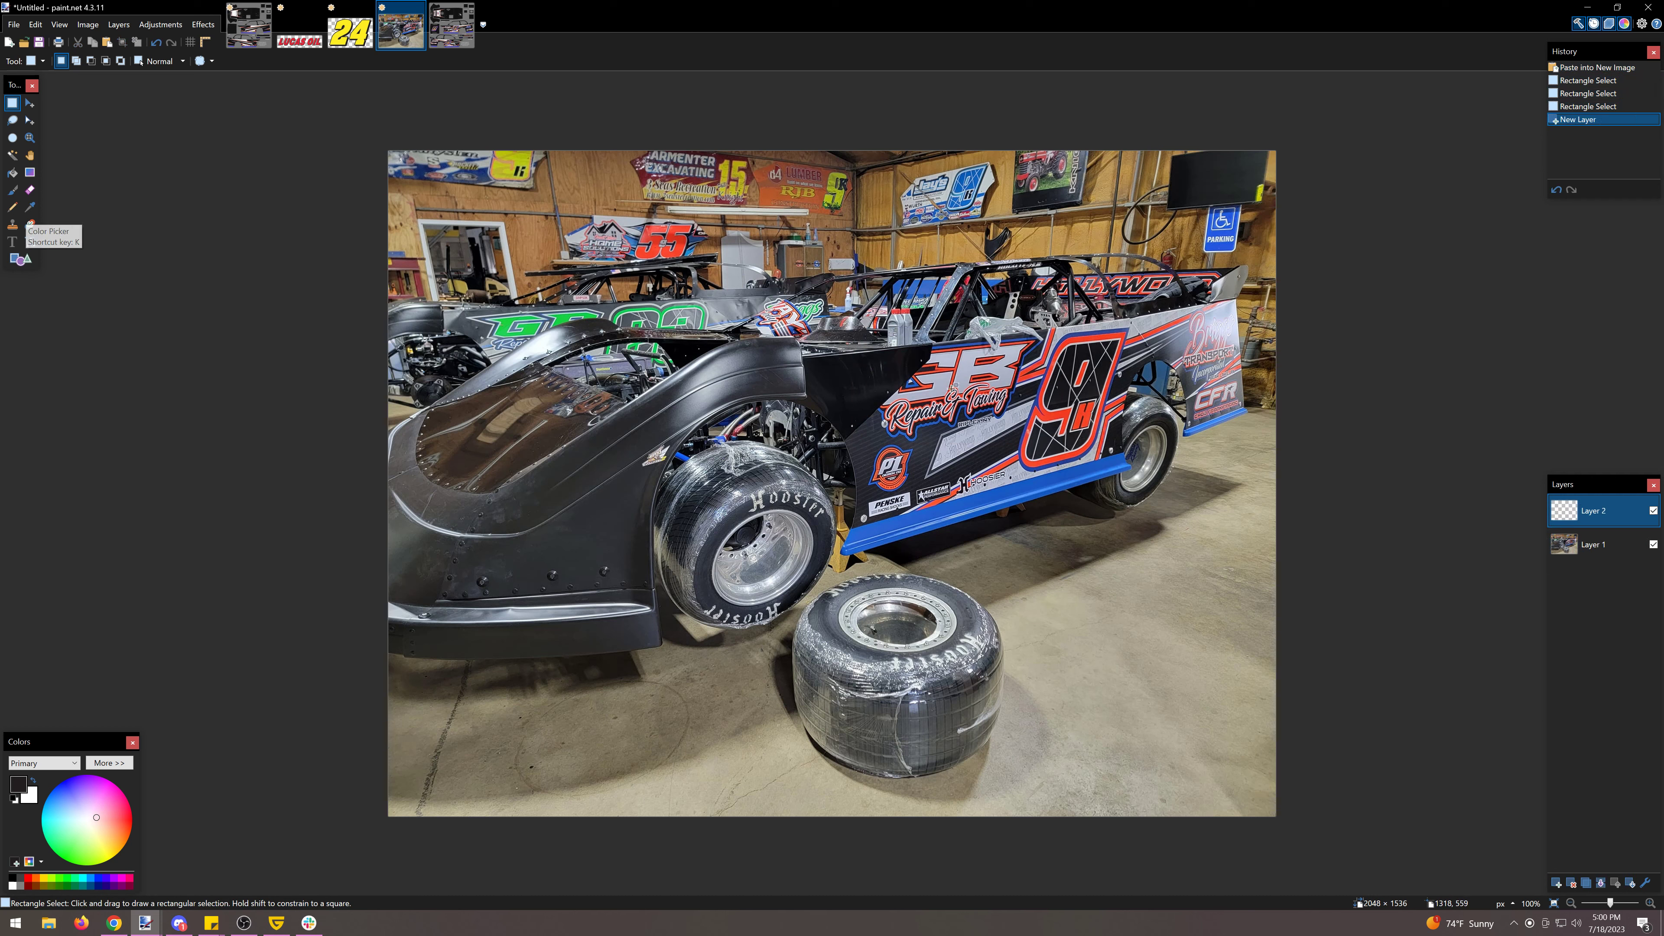
click(13, 886)
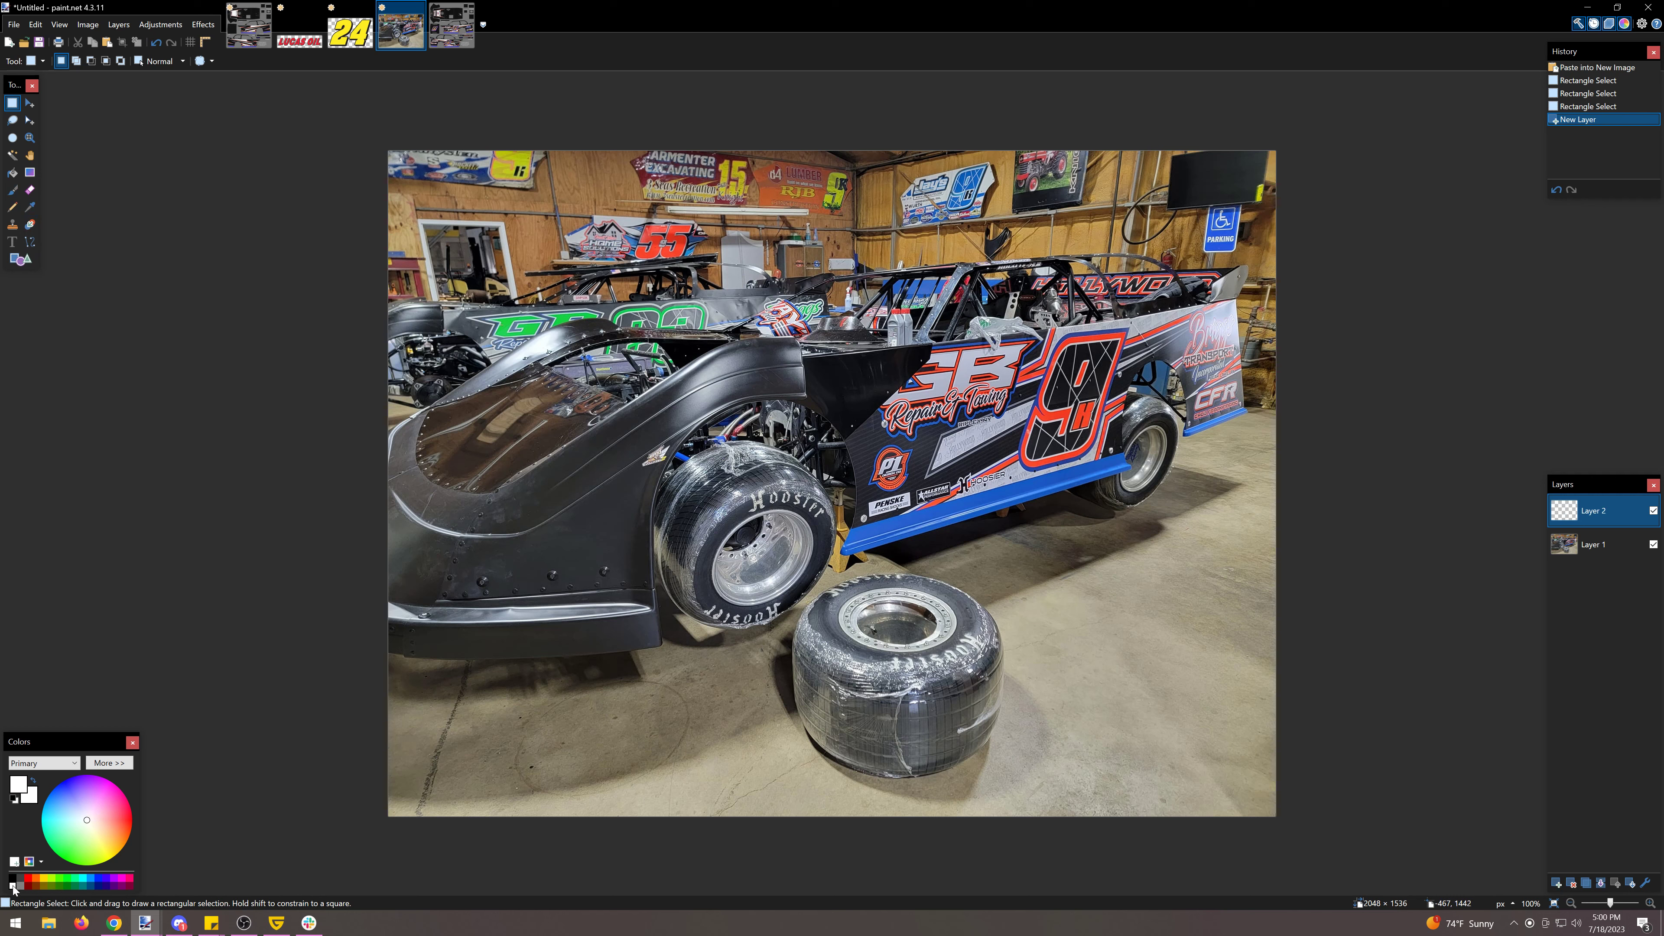
Step: Add the text GB in the Graymalkin font on Layer 2, over the floor behind the cars
click(11, 241)
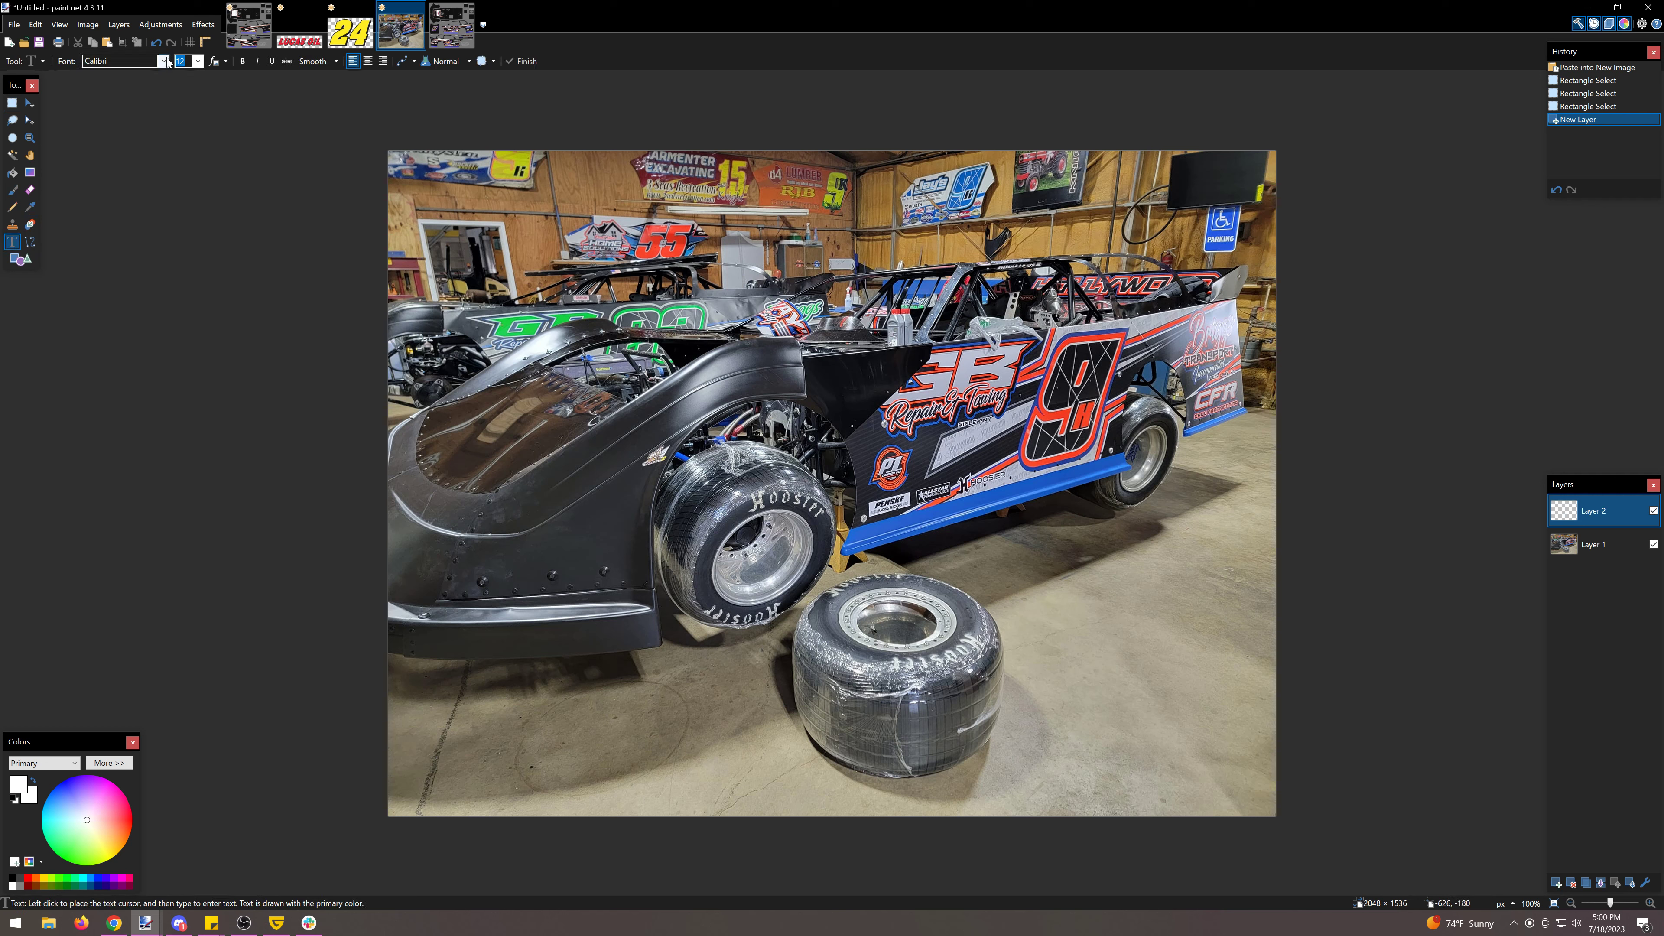
click(134, 61)
scroll(170, 145, down, 1)
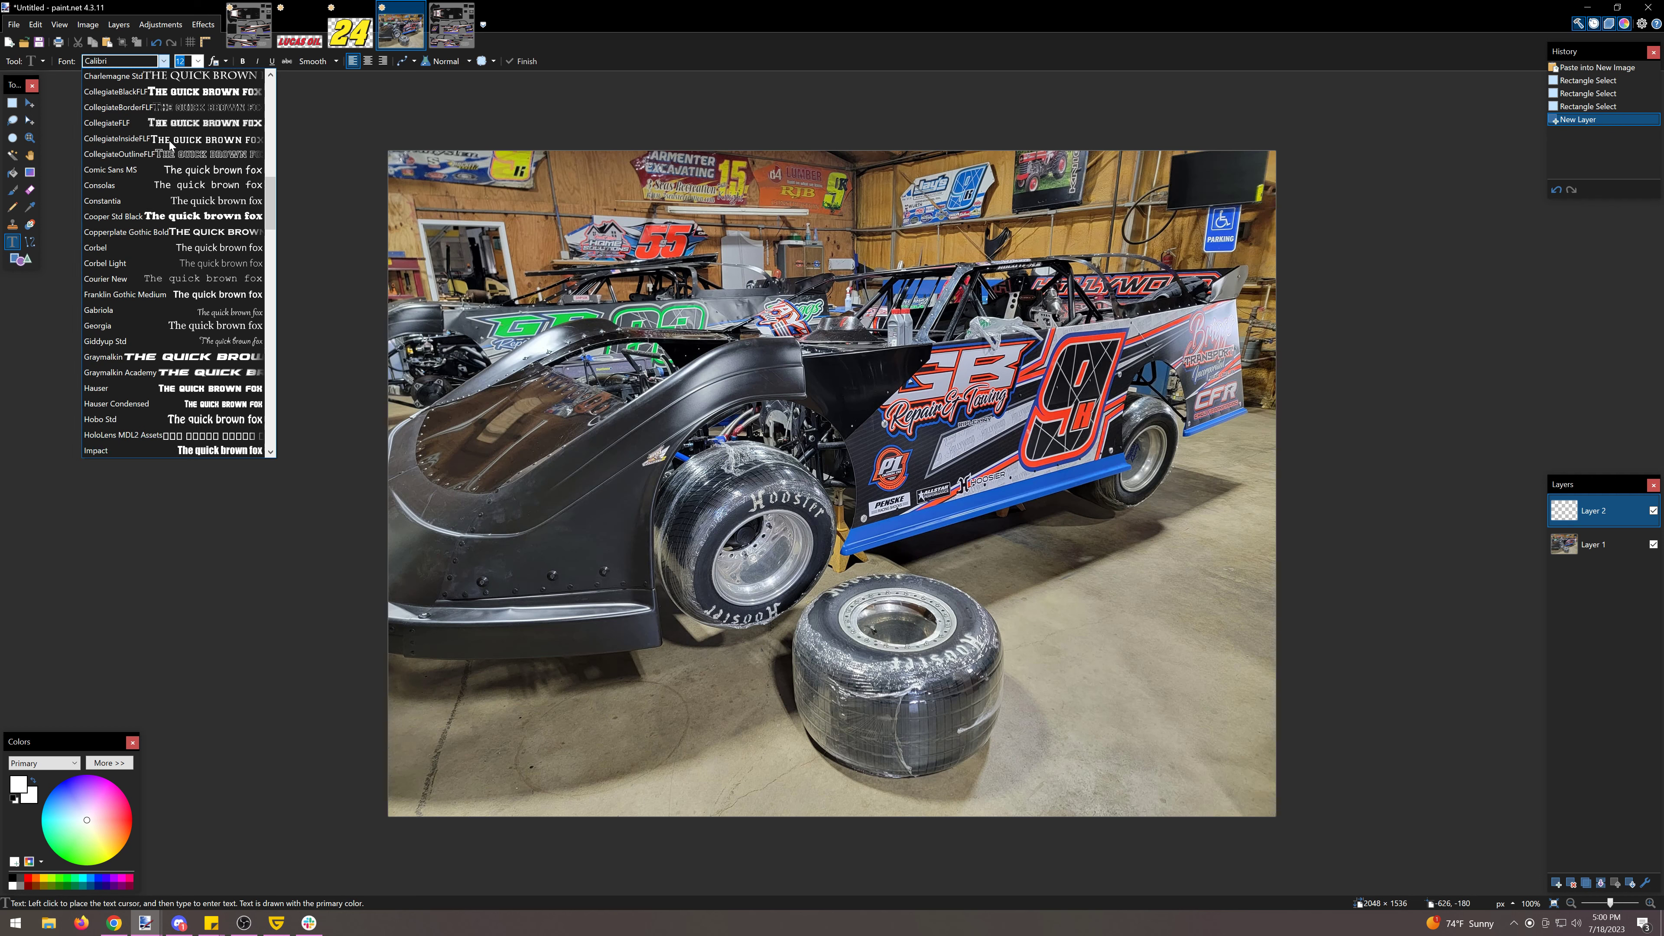
click(196, 360)
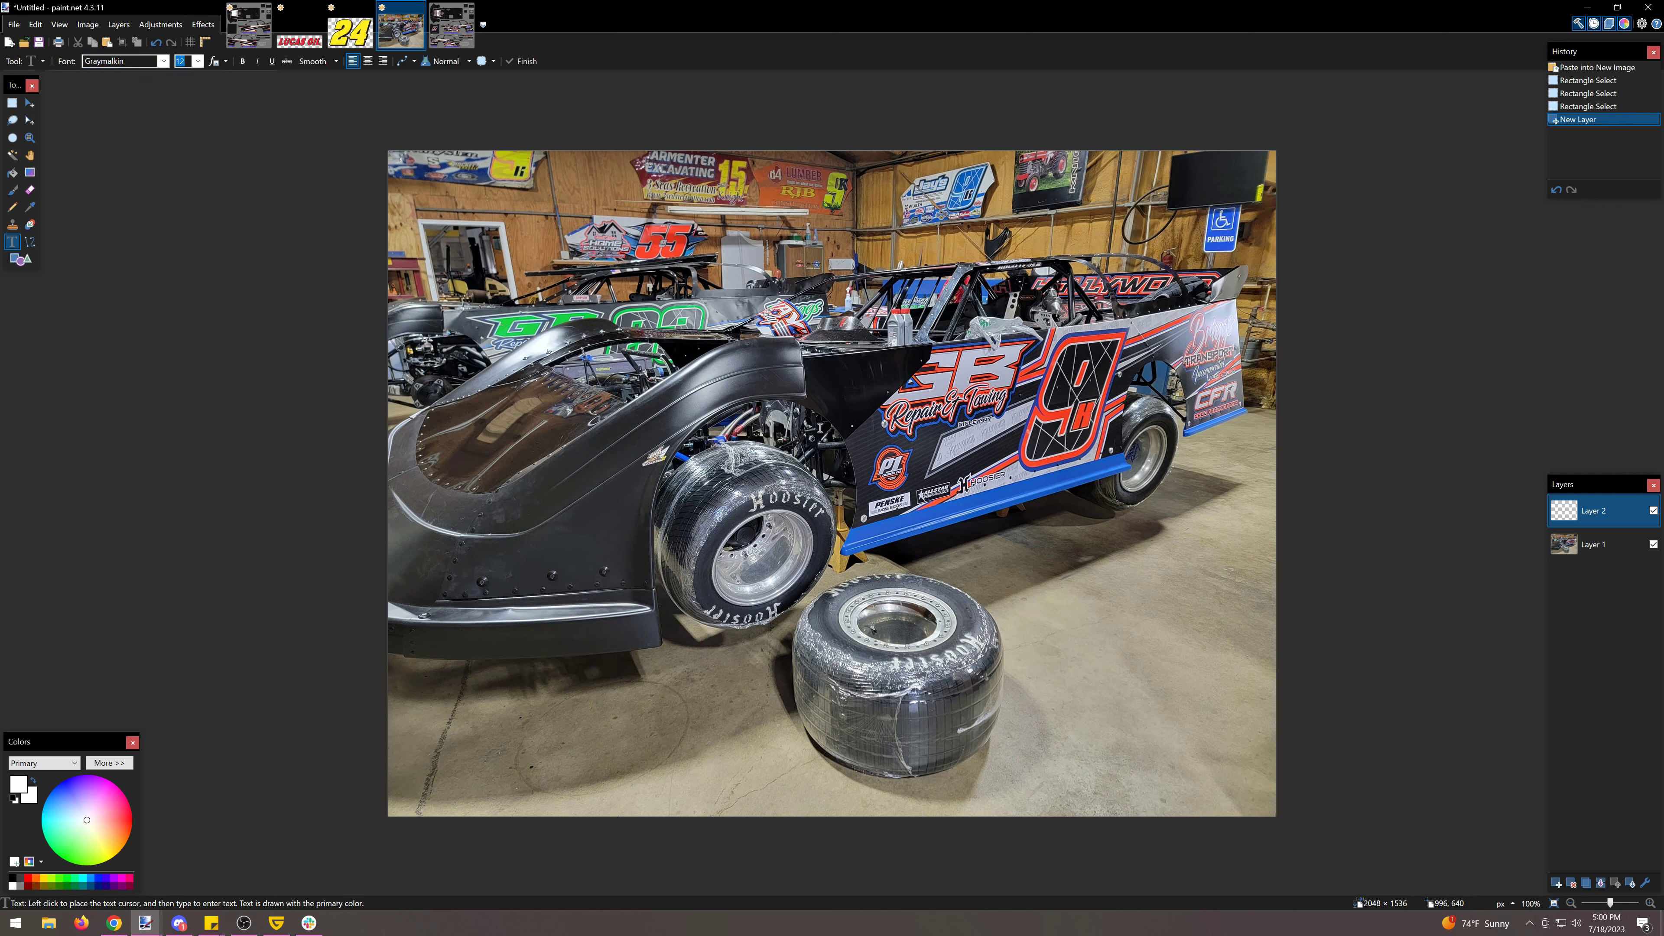
click(1064, 559)
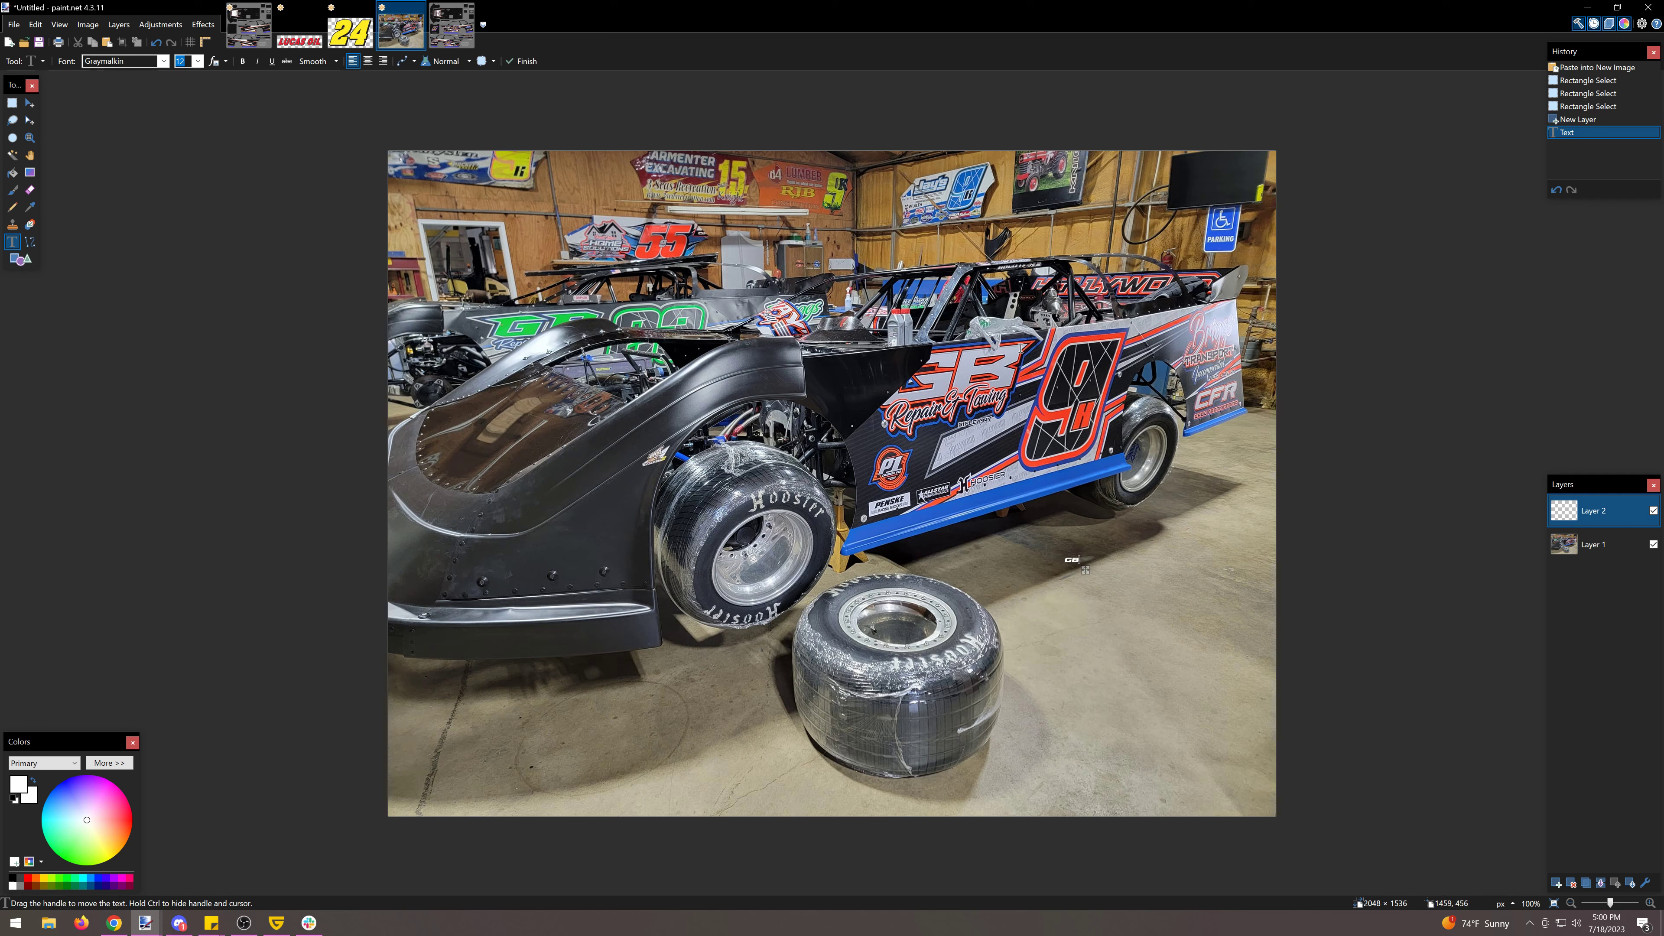
Step: Enlarge the GB text to size 288, move it over the black car's front fender and finish the text
click(200, 63)
click(190, 197)
click(197, 61)
click(185, 314)
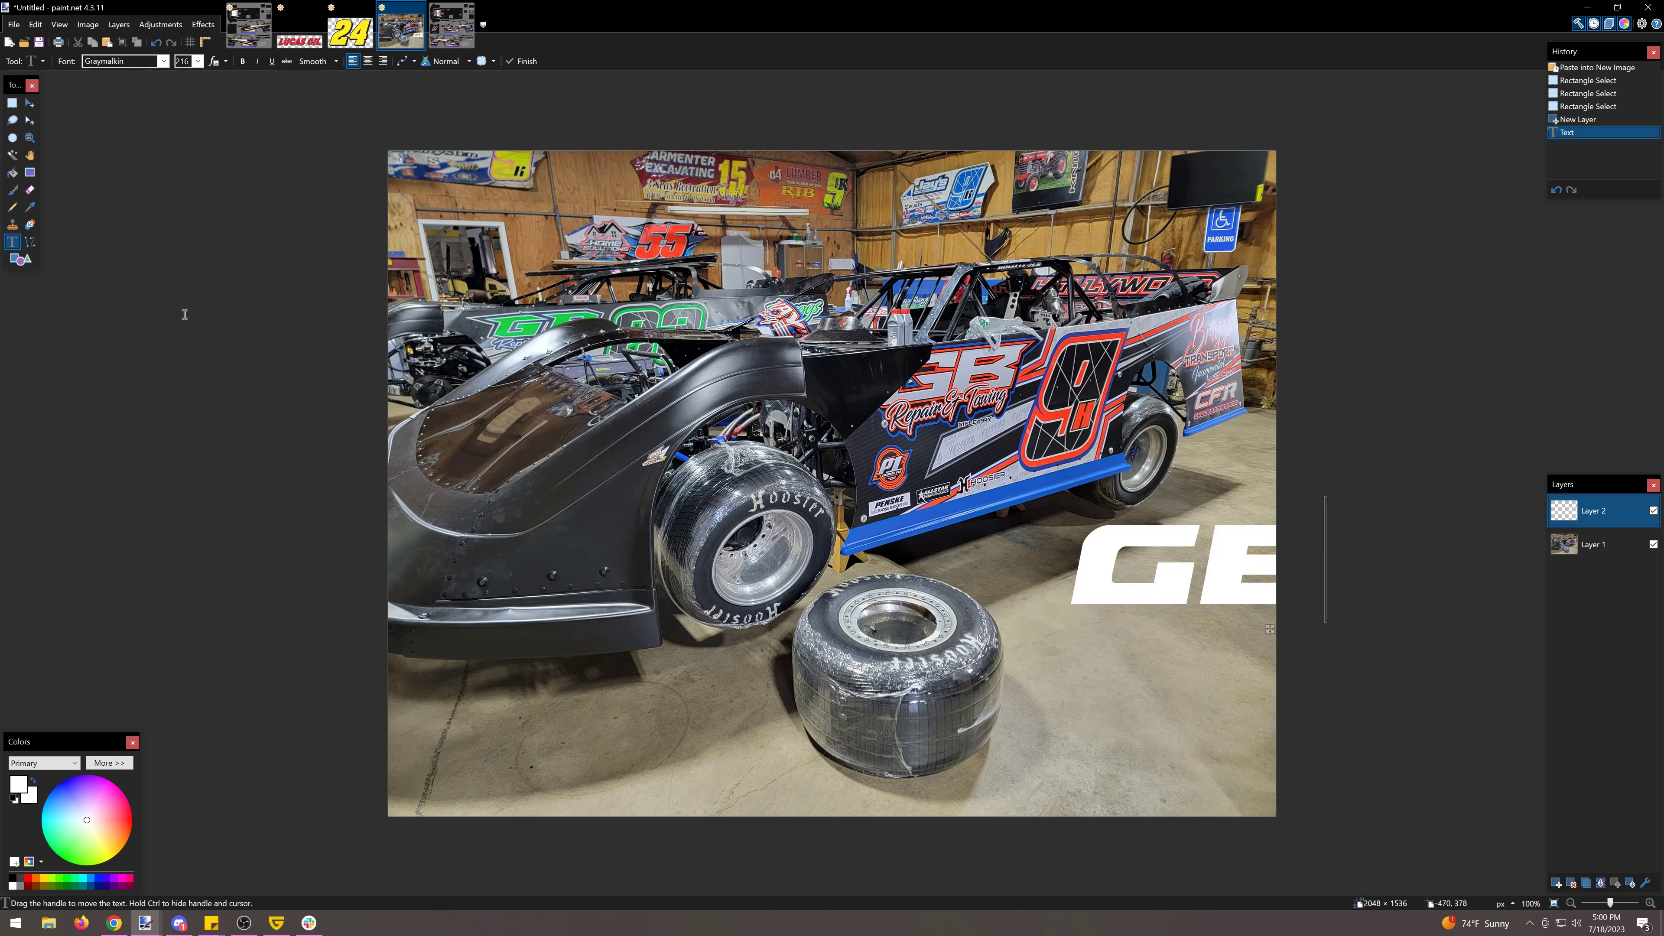
drag(1270, 629, 744, 366)
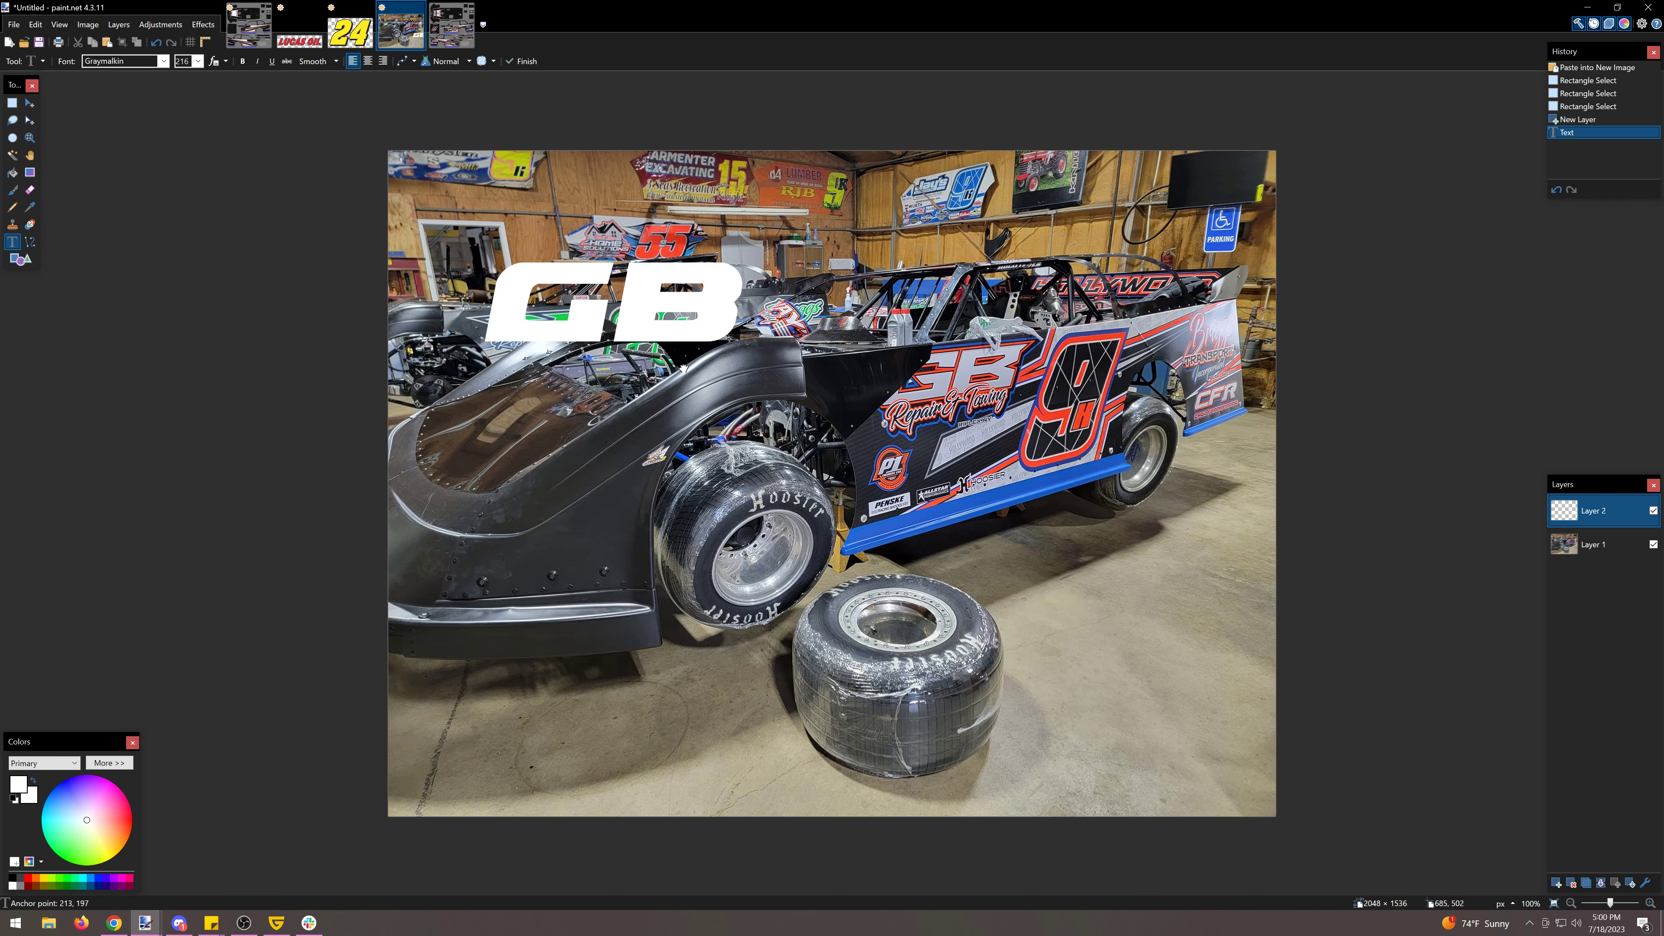
click(197, 61)
click(195, 322)
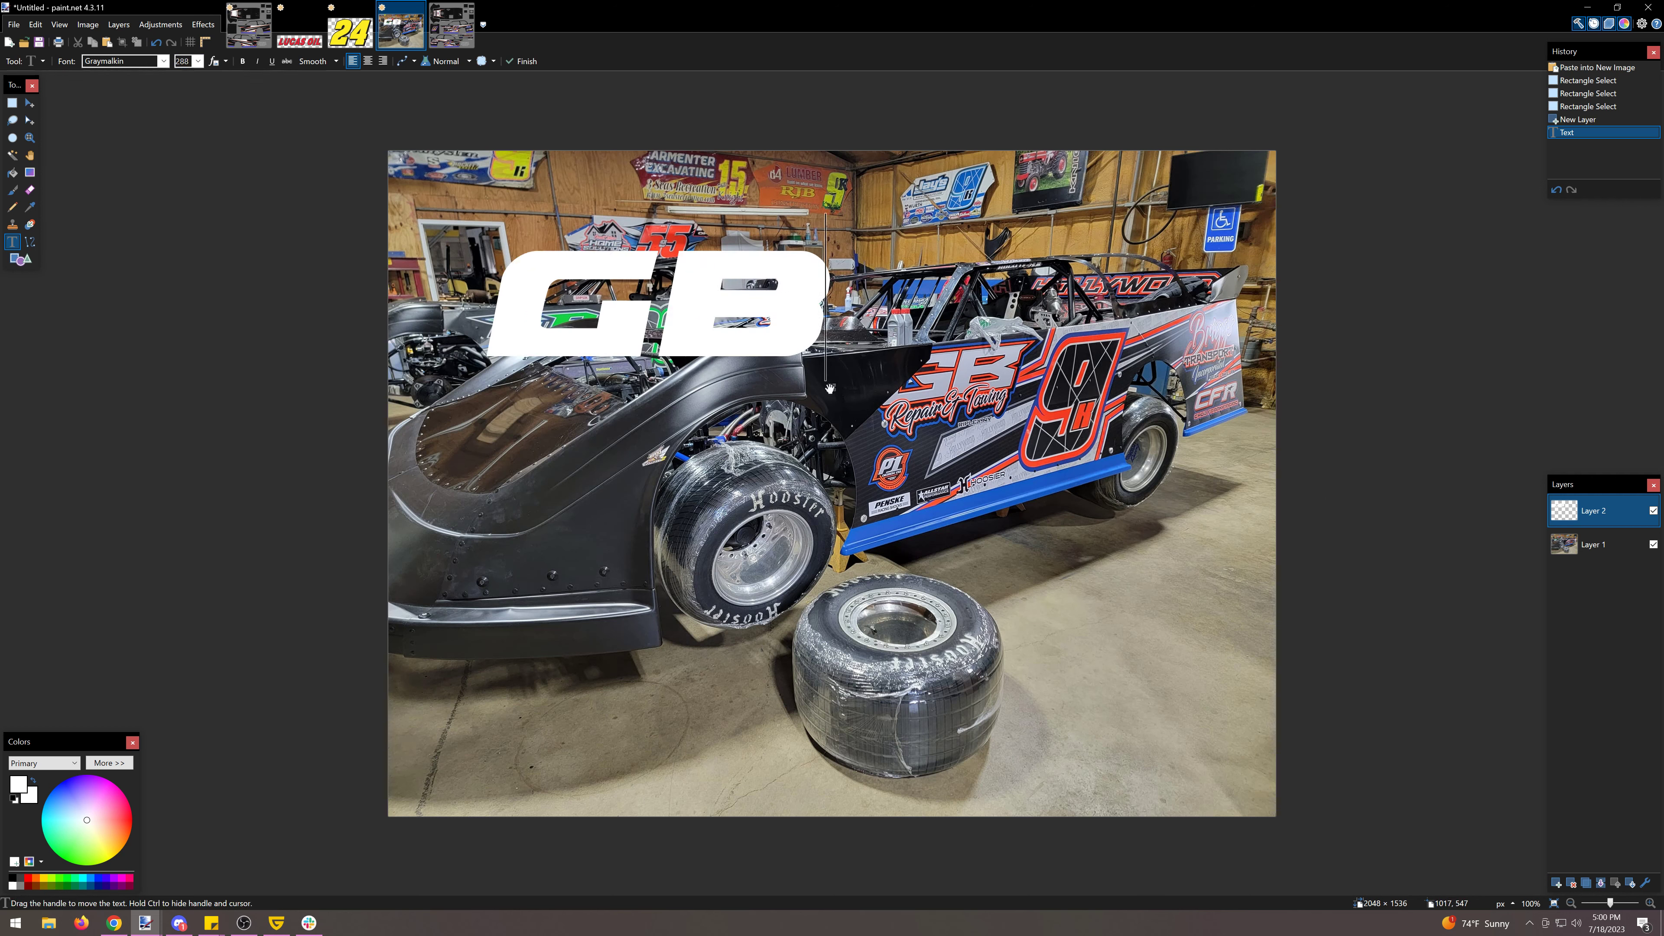
drag(831, 389, 865, 479)
click(11, 102)
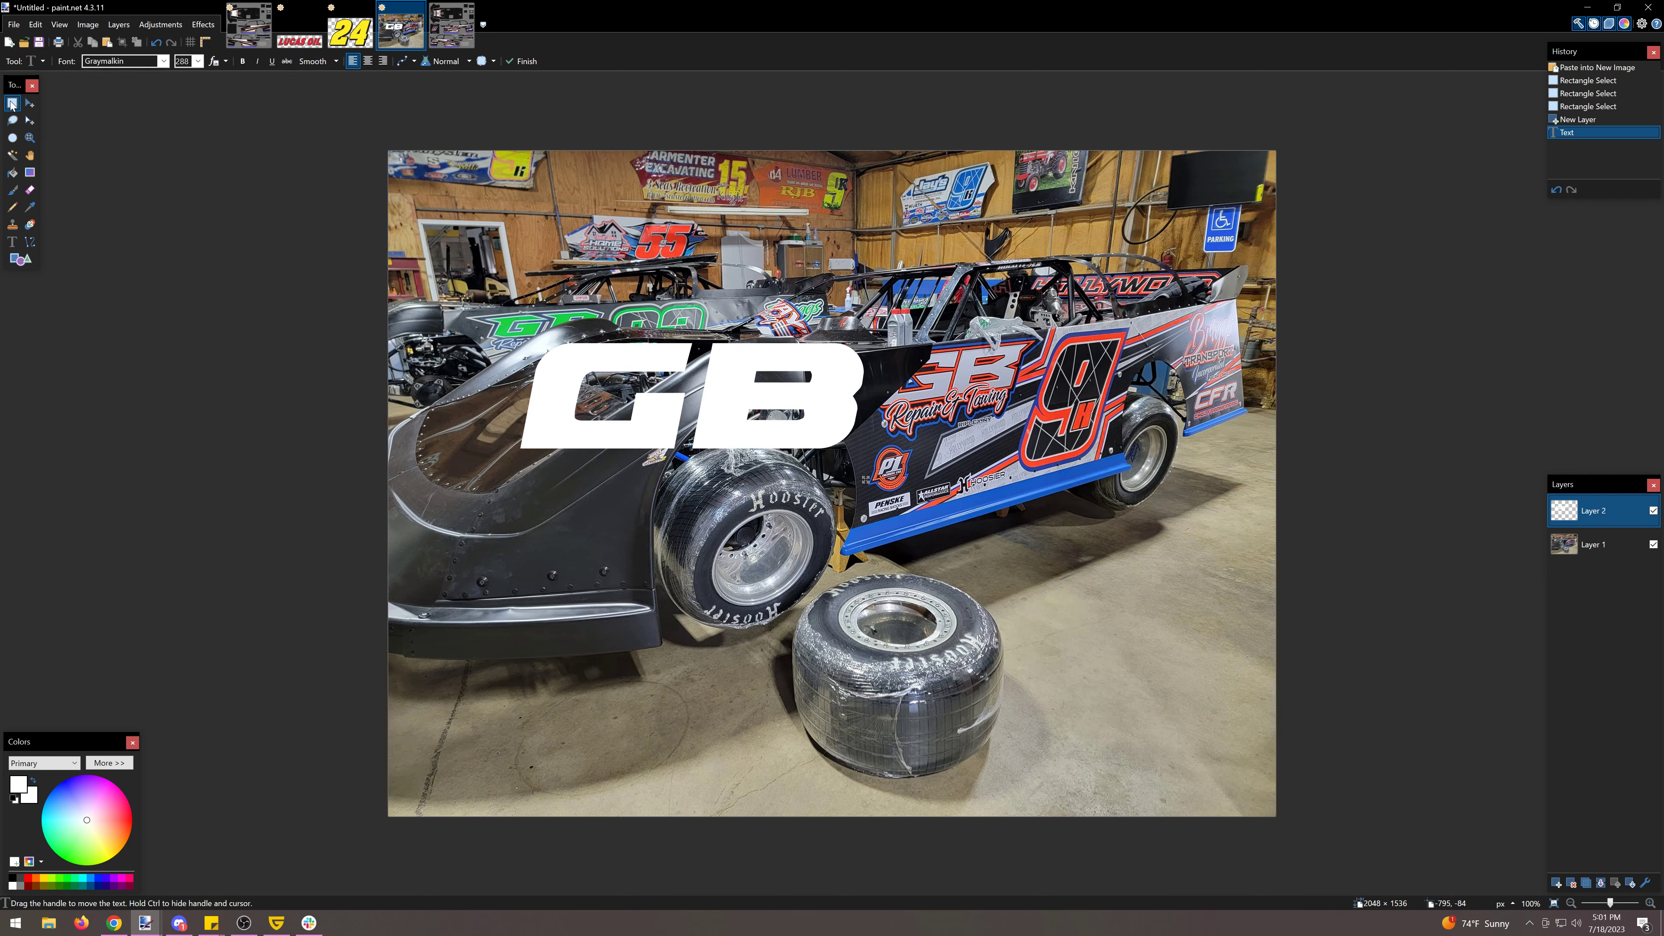
drag(1011, 341, 1039, 352)
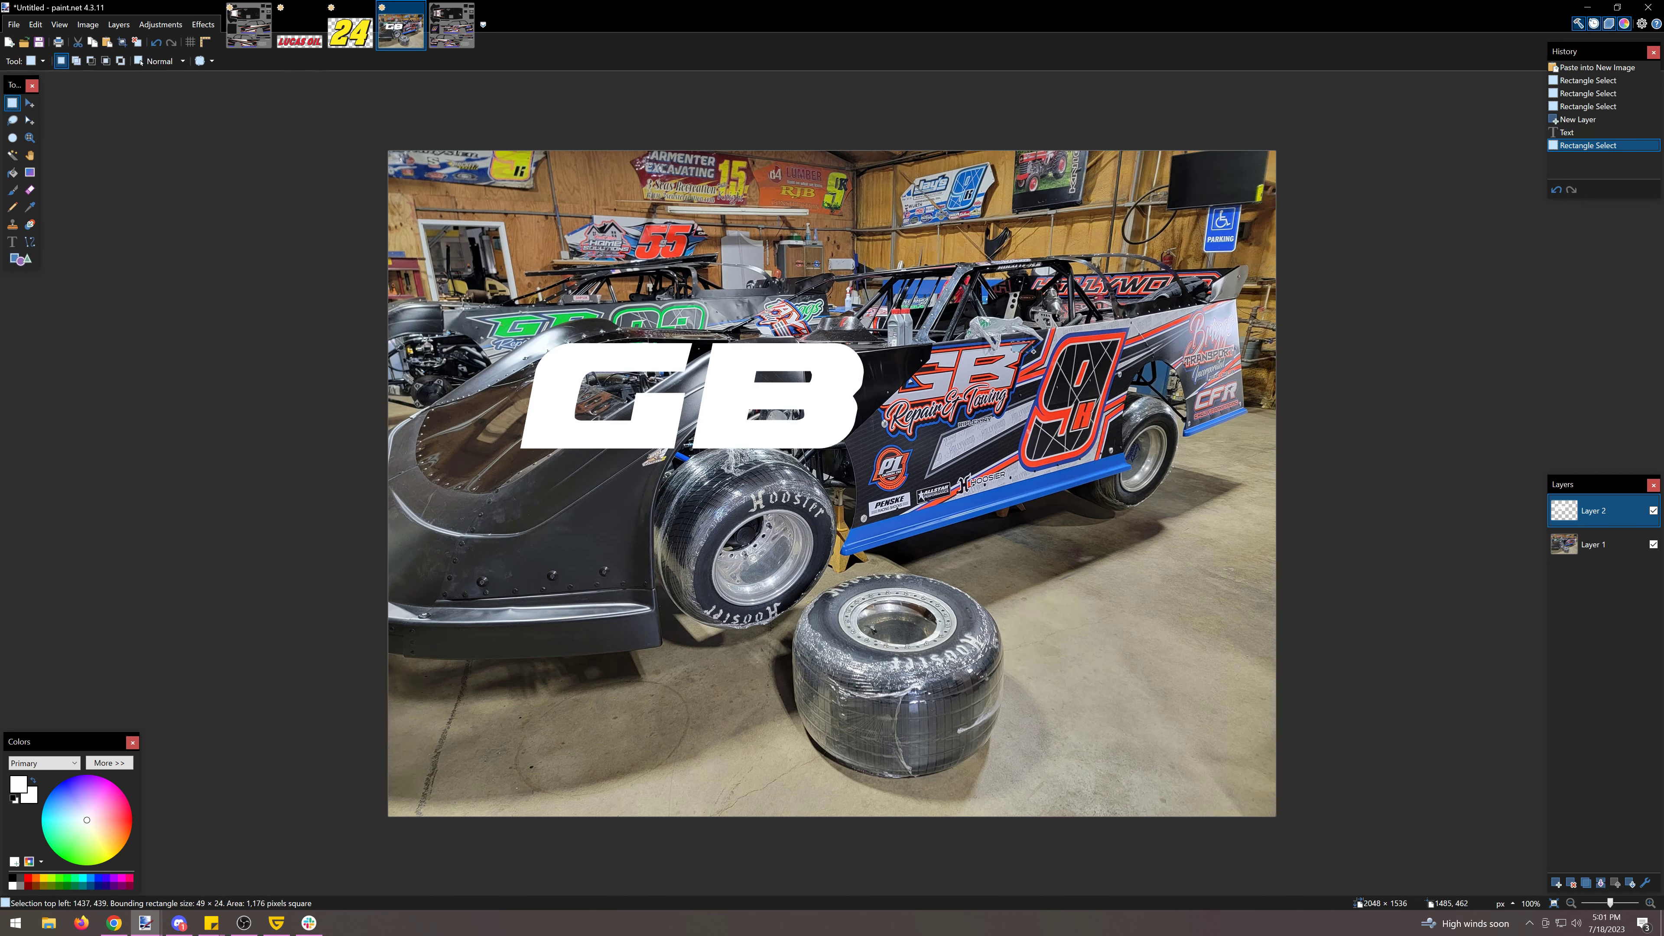
Step: Try extending the top edge of the white B toward the car door with a pasted patch stretched into a strip
click(1220, 472)
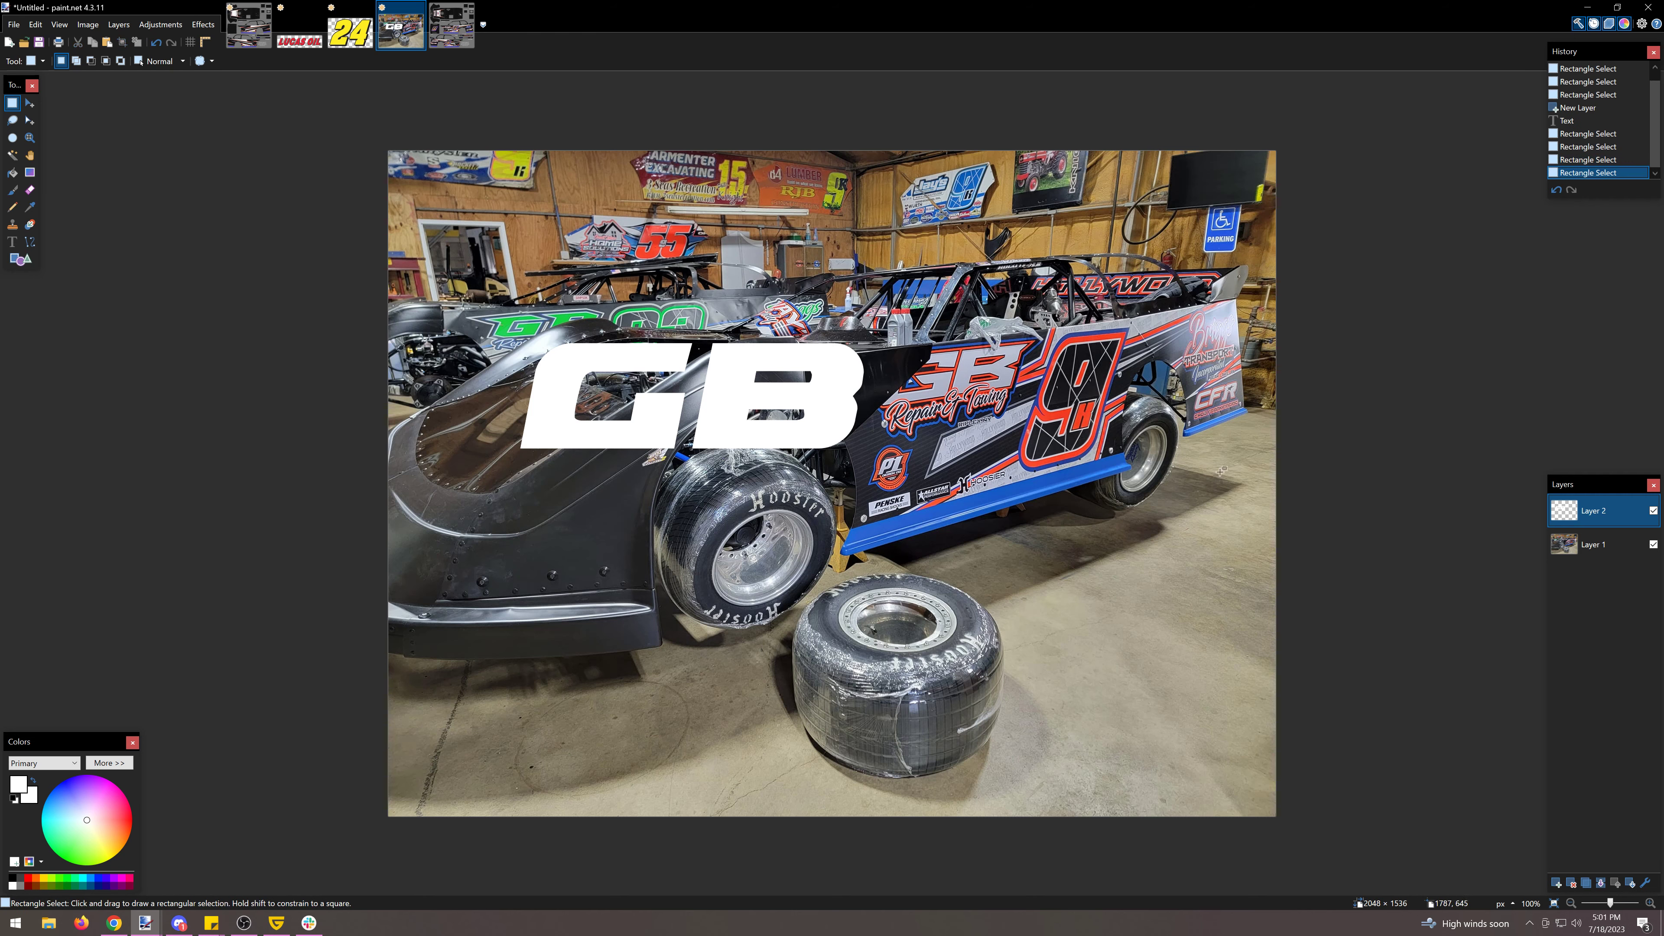
click(1650, 902)
click(1650, 902)
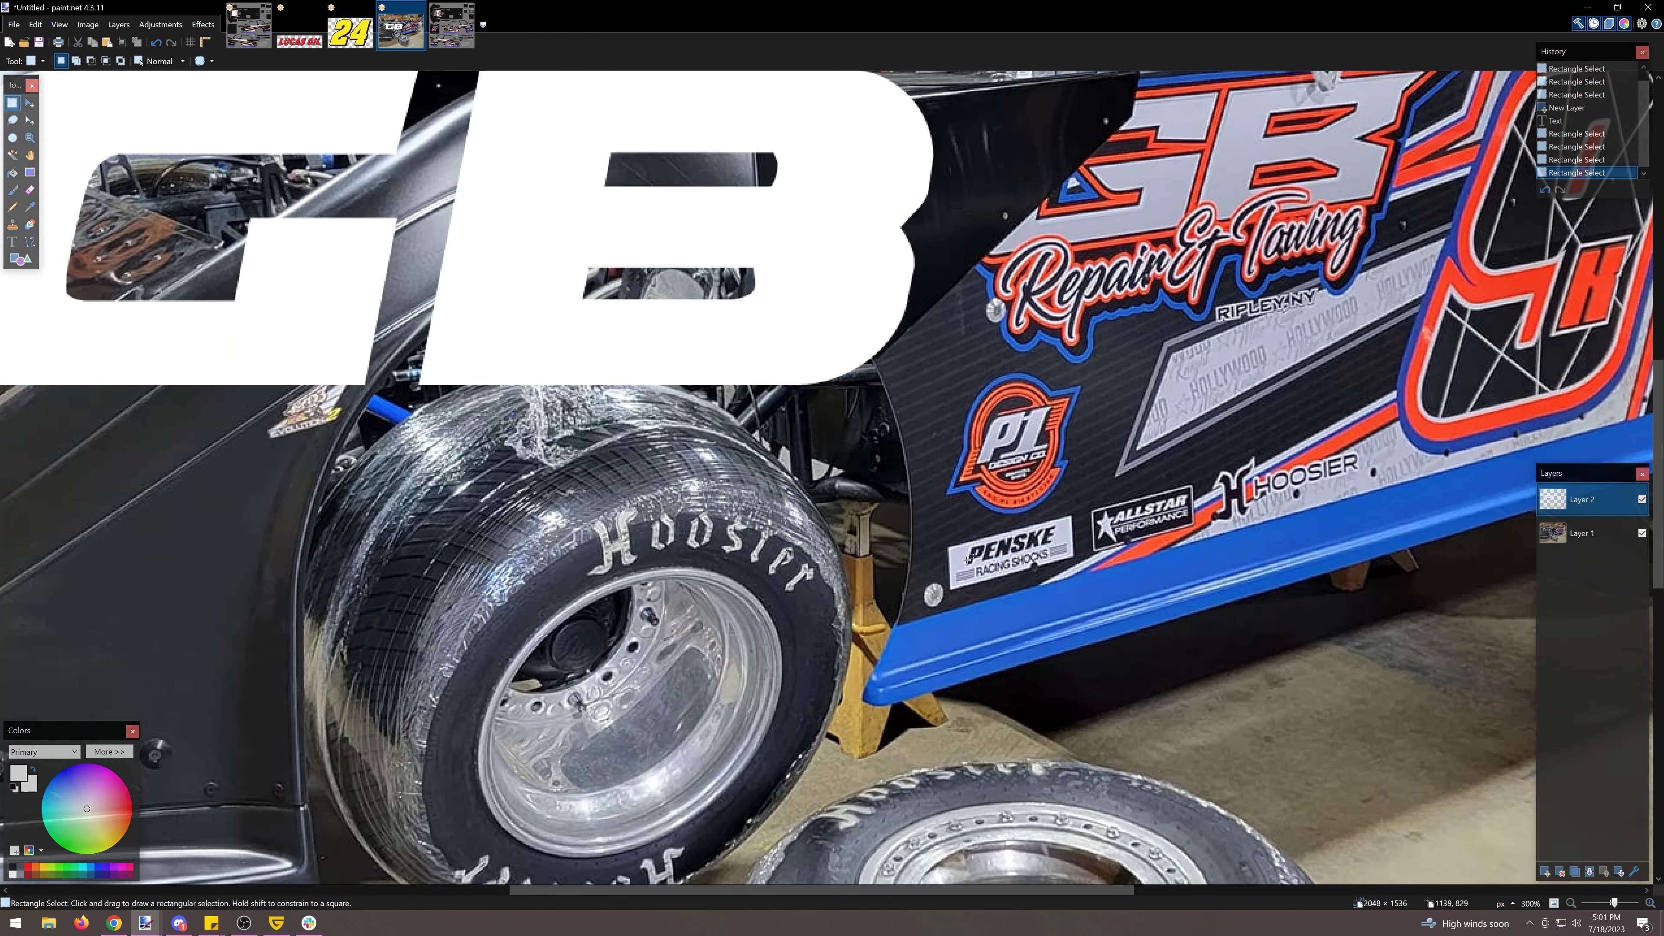
scroll(964, 566, up, 3)
key(ctrl+v)
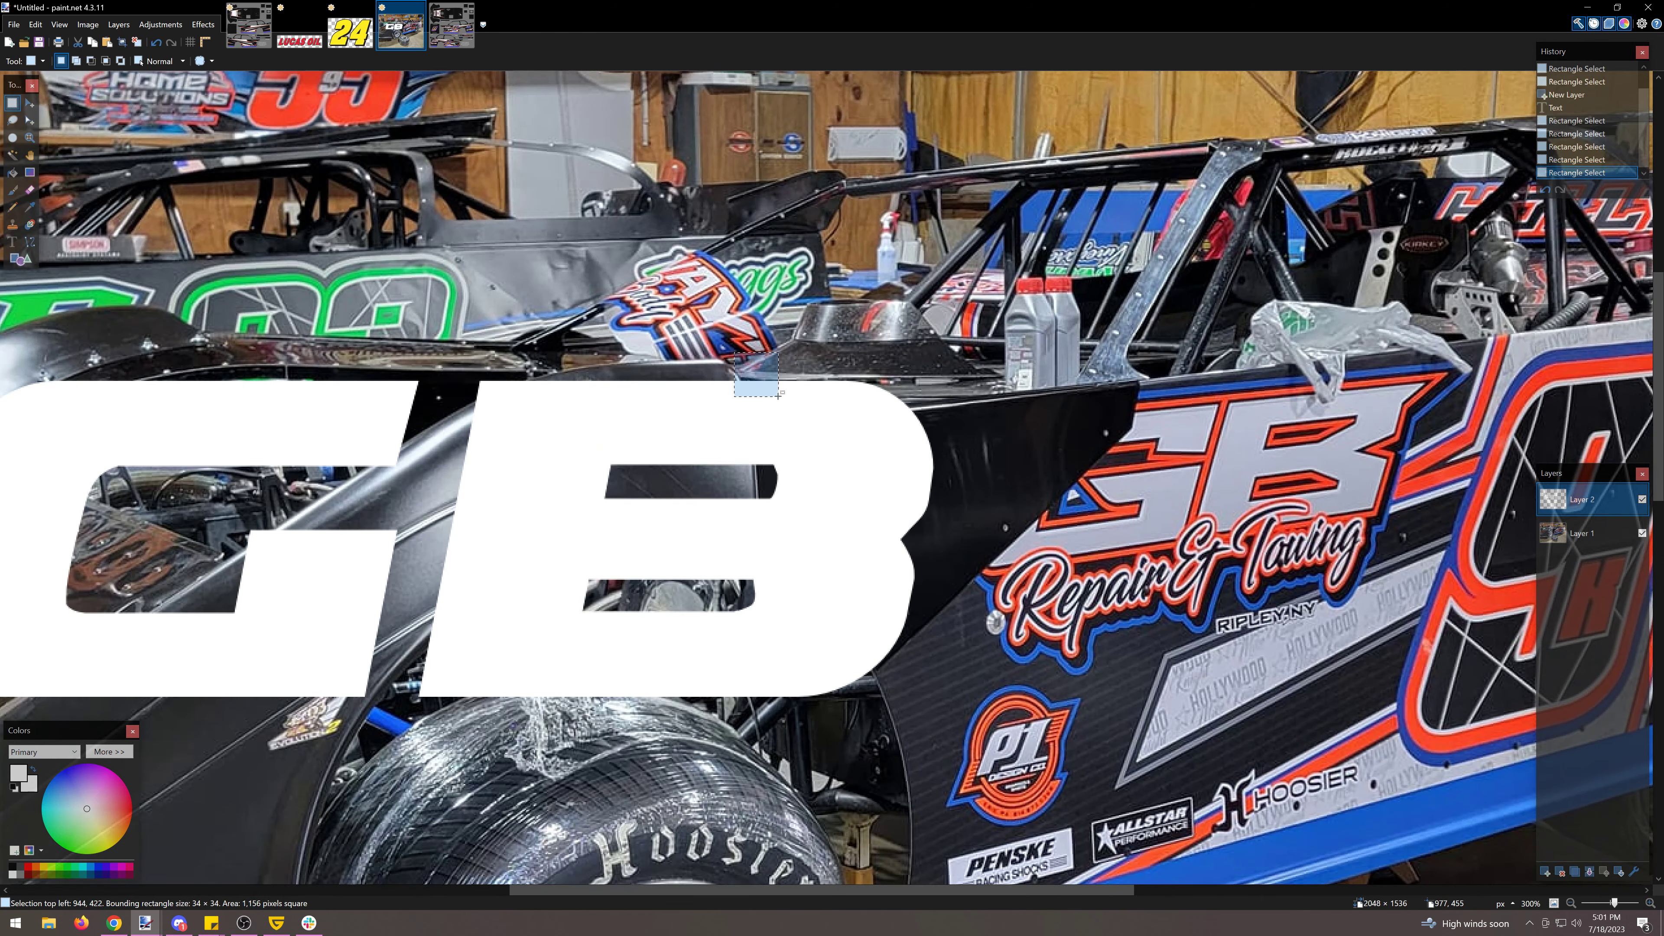
drag(810, 380, 1100, 377)
click(11, 102)
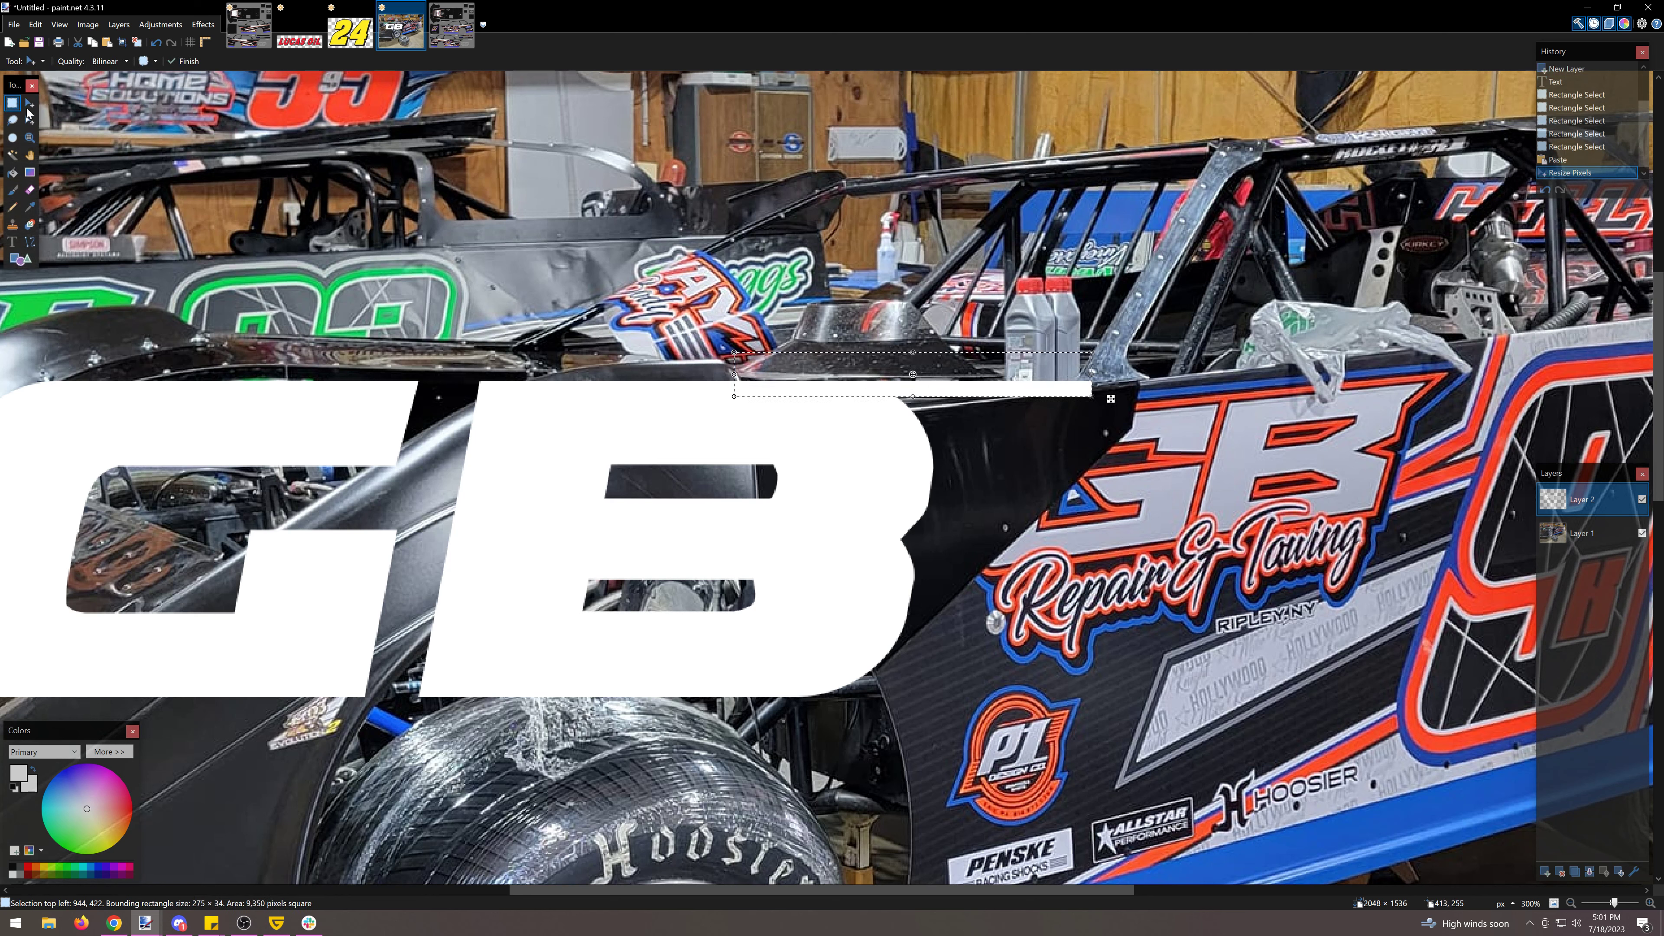
Step: Undo the stretched strip at the top of the B and clear the selection
click(31, 242)
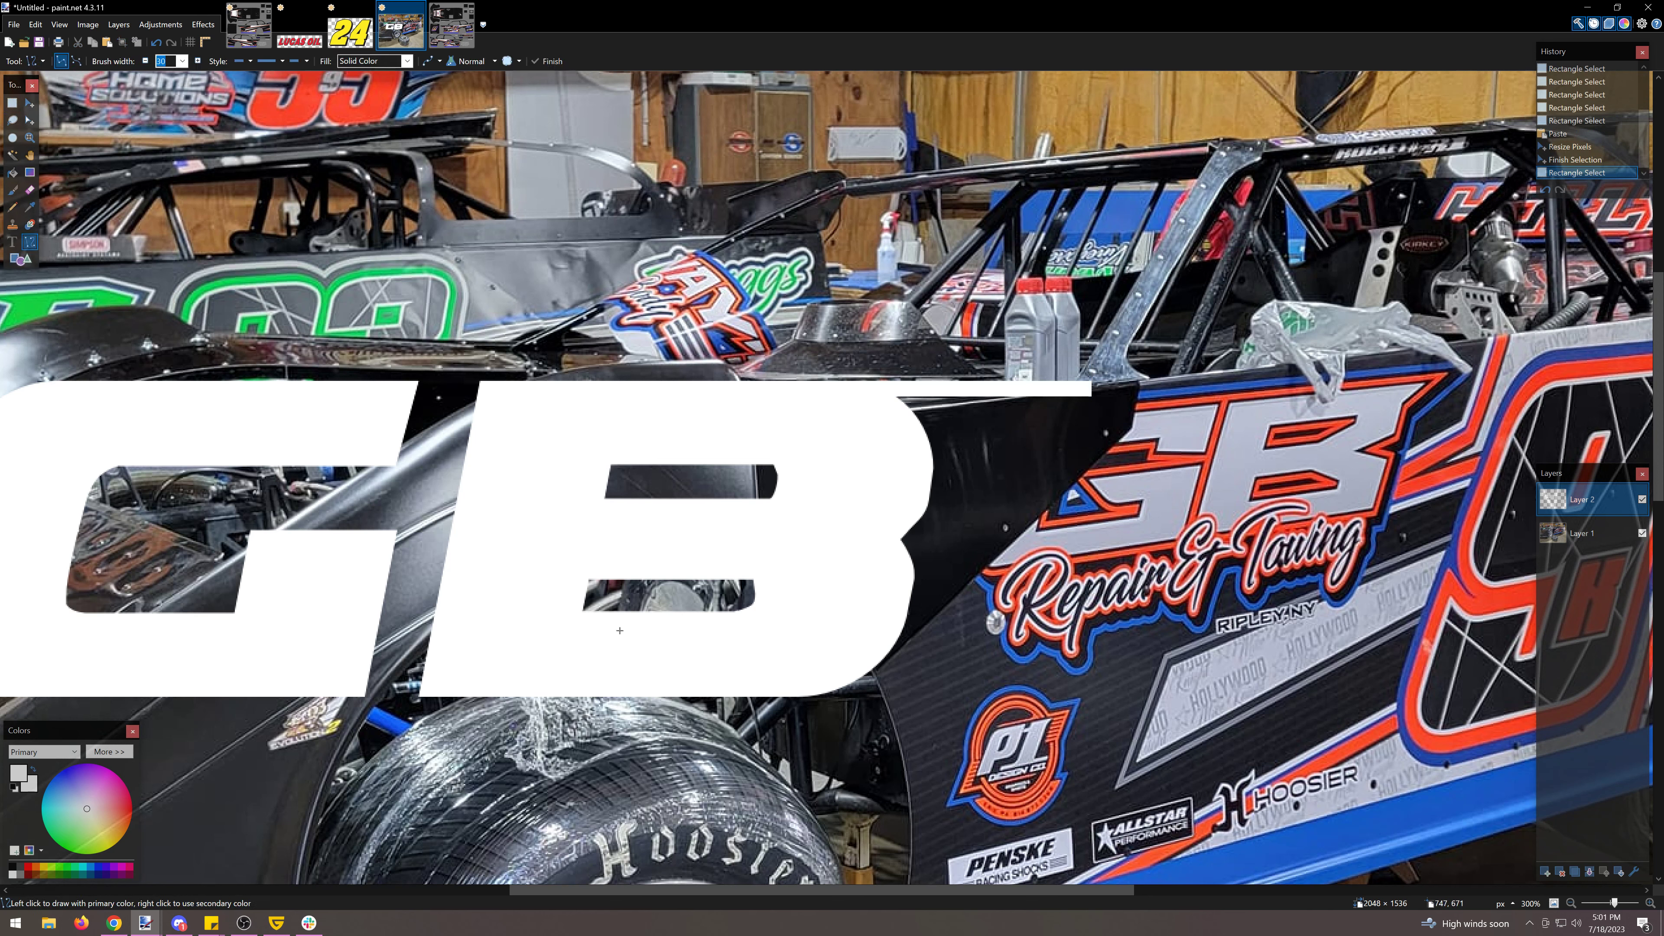
key(ctrl+z)
key(ctrl+z)
key(ctrl+z)
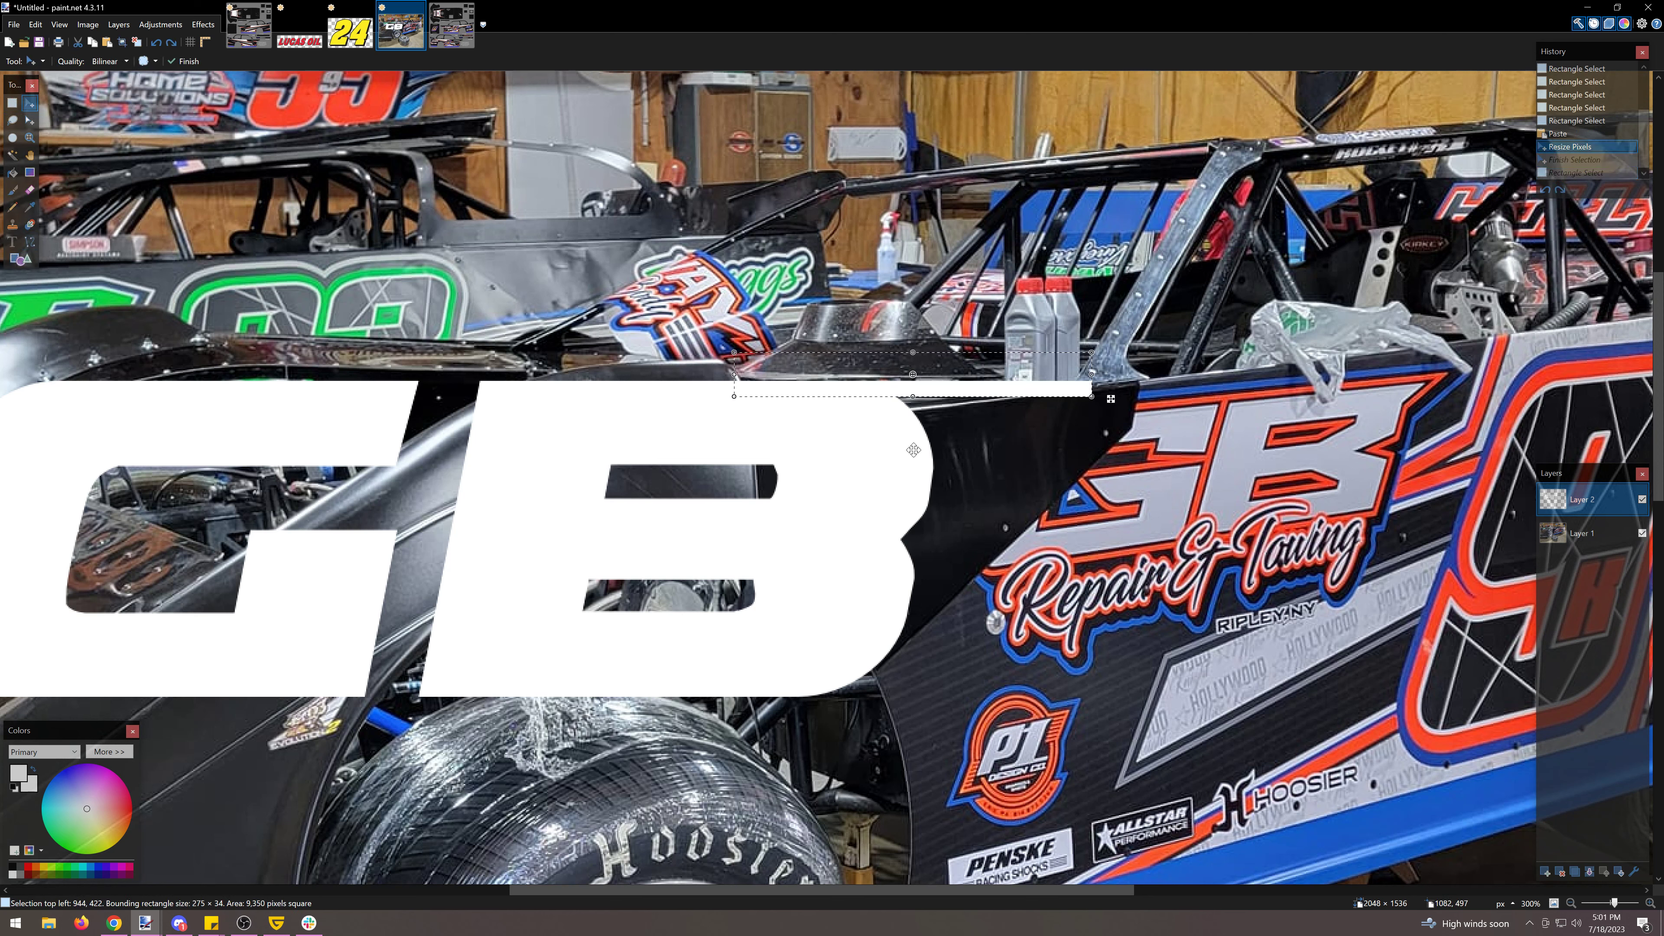
click(12, 102)
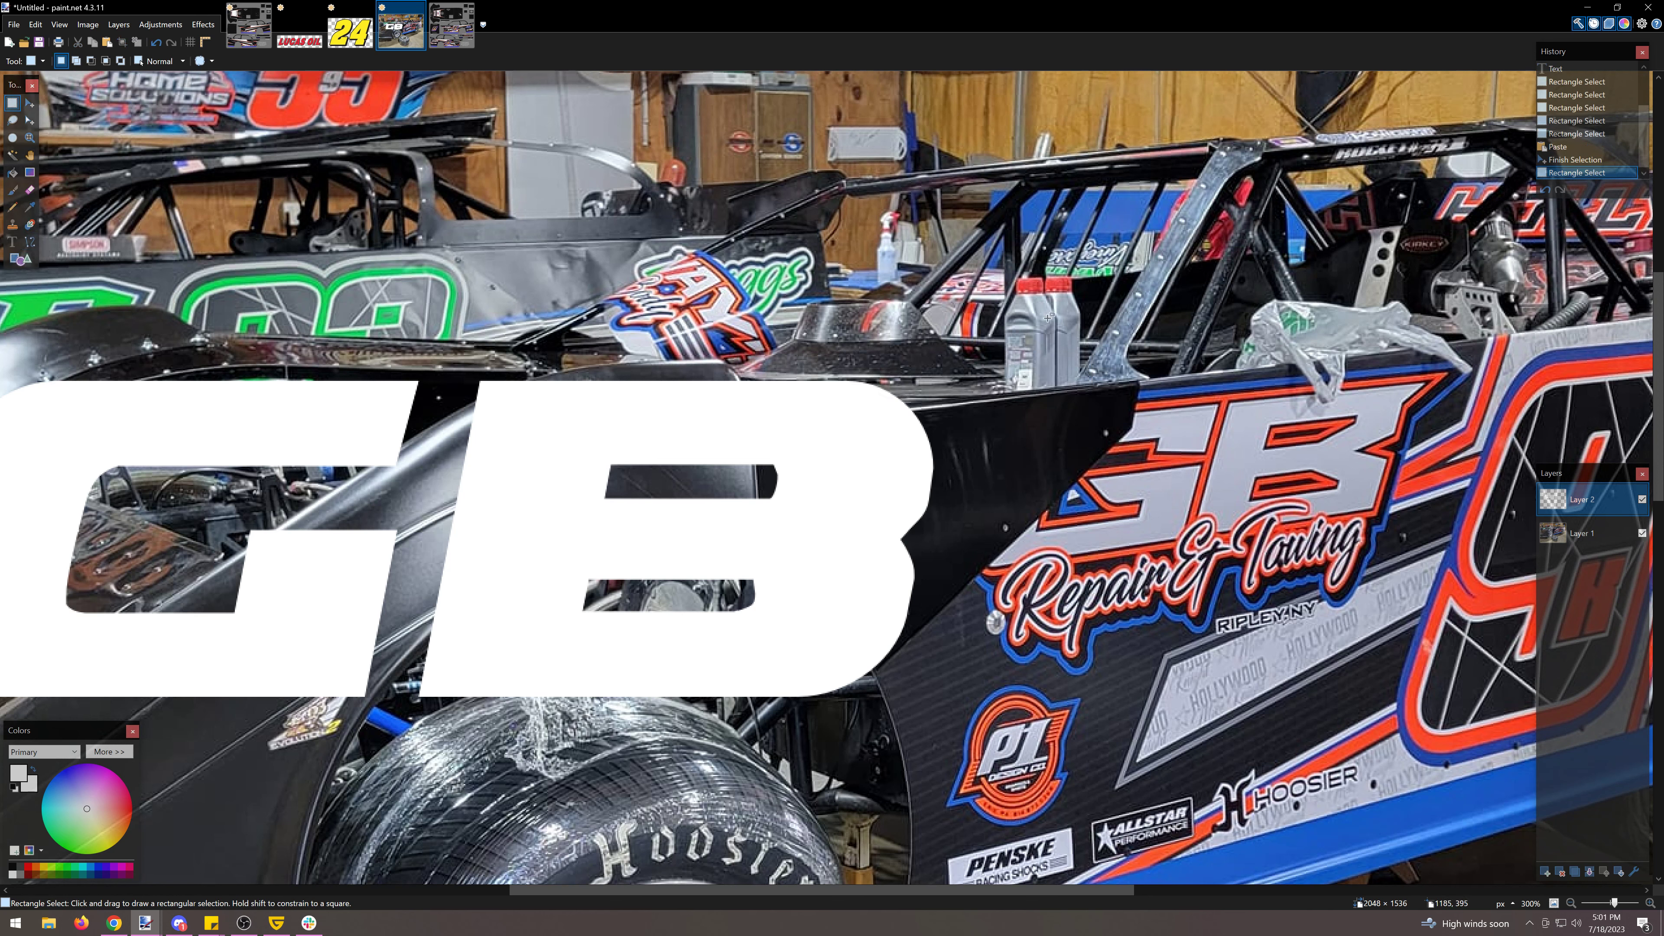
Step: Draw a white line about 172 pixels long rising outward at about 19.5° from the B's upper corner, and reduce its brush width
click(29, 242)
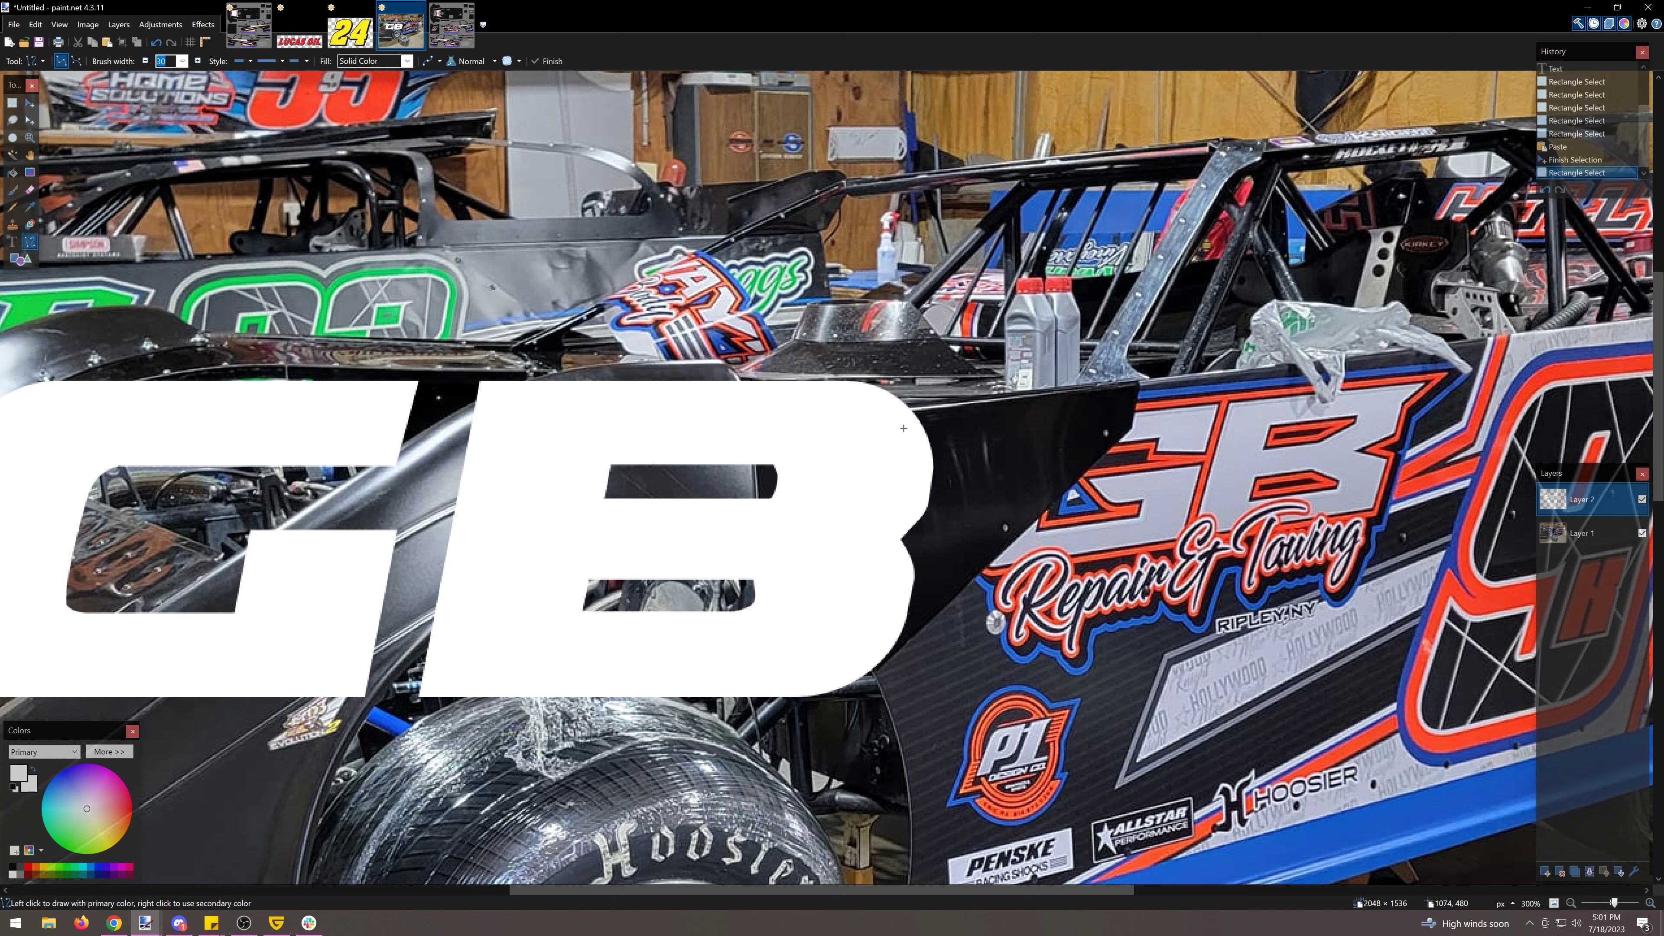
drag(941, 419, 1087, 360)
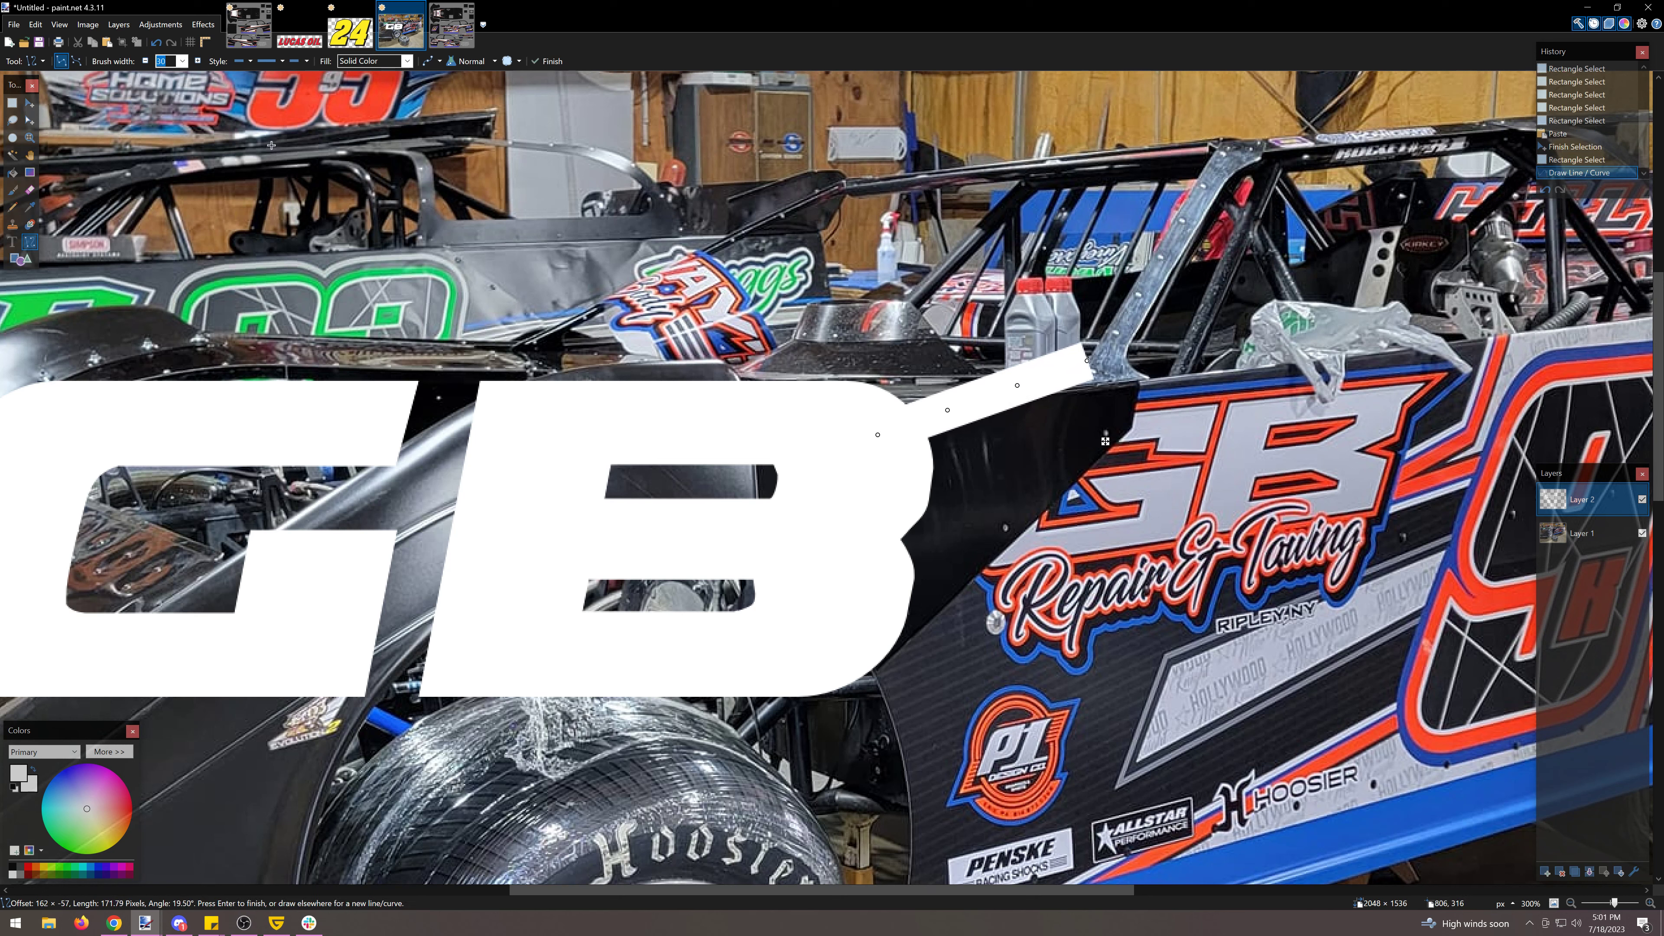
click(183, 61)
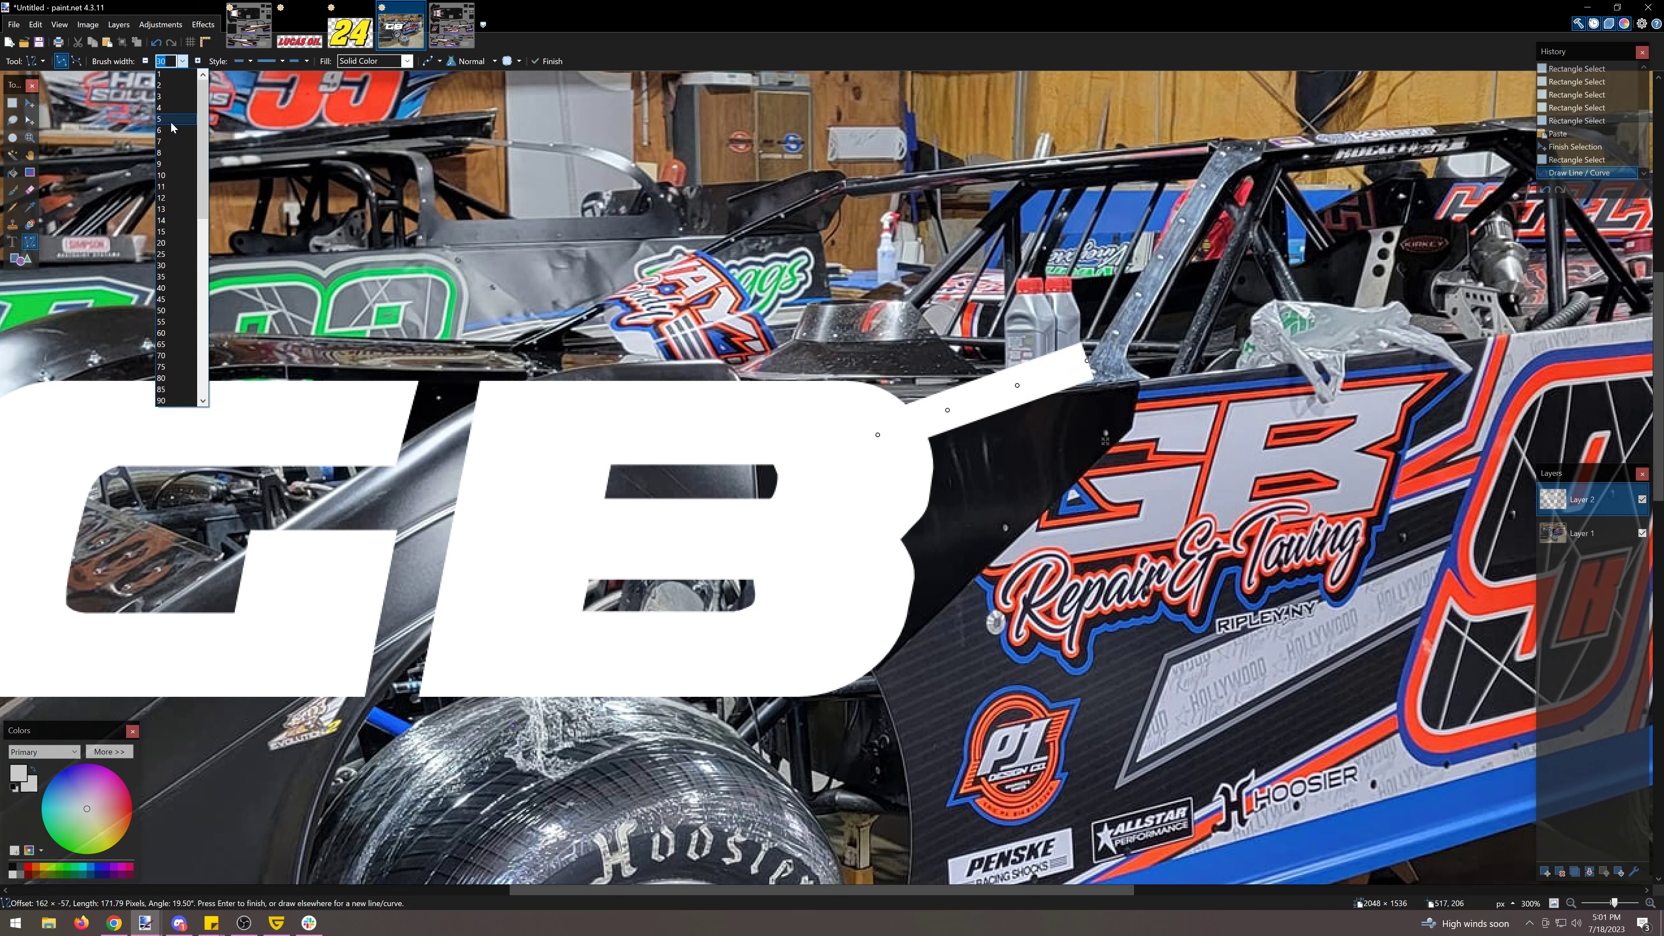
click(168, 130)
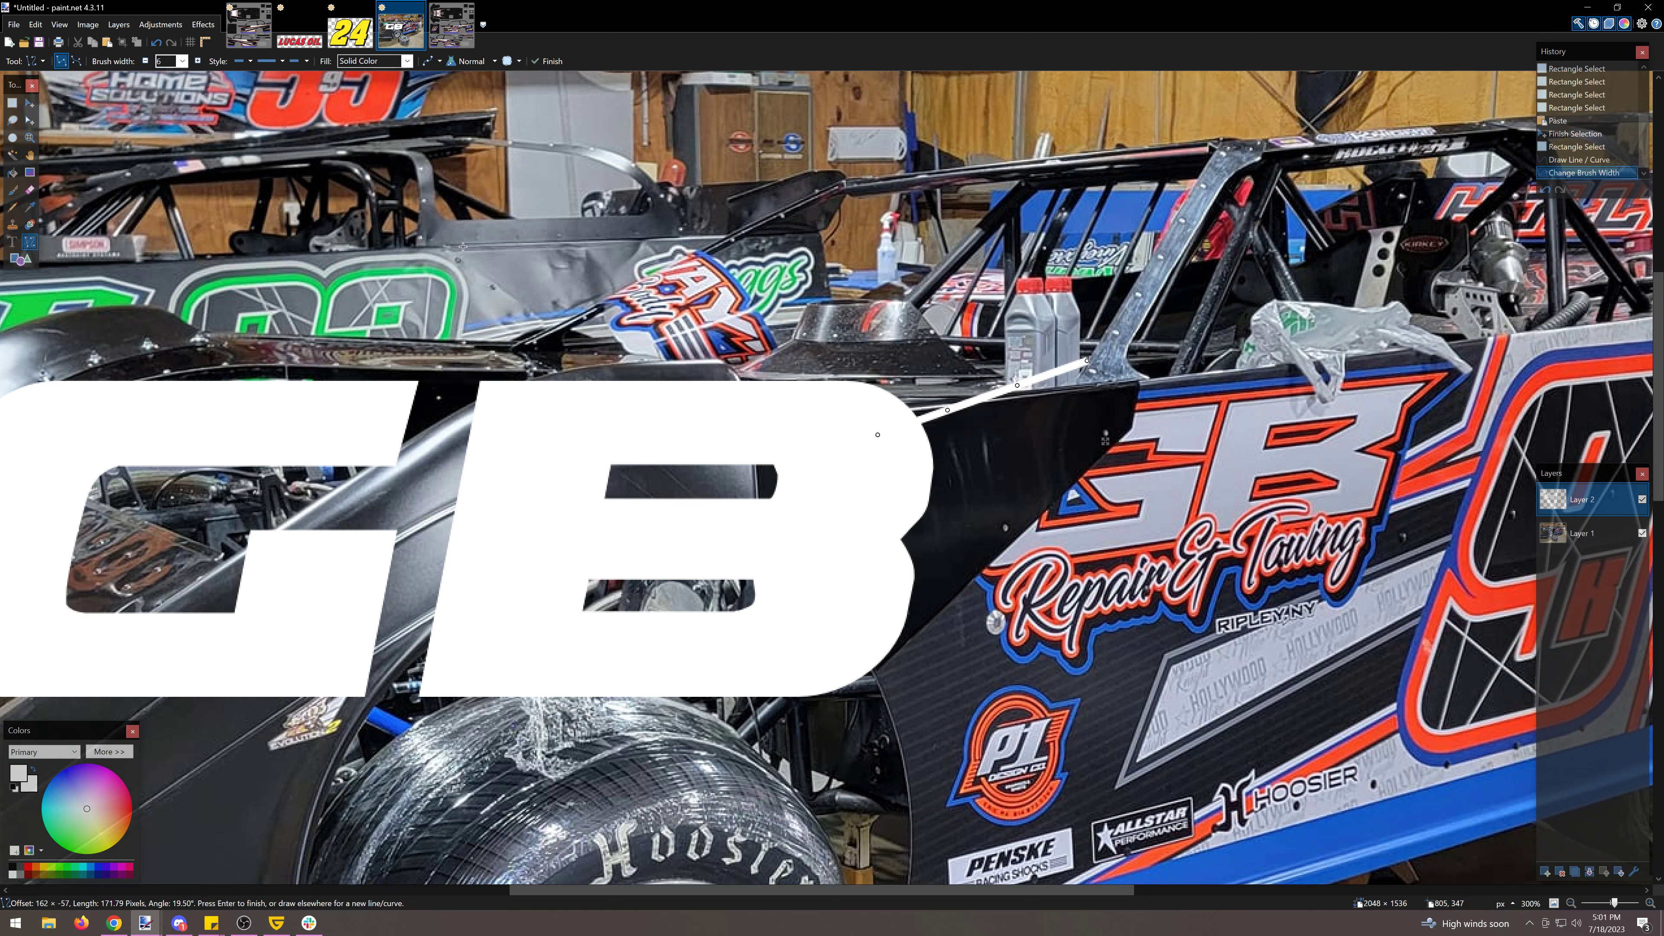
Step: Finish the line, then paste a small white piece and stretch it into a thin strip continuing the B's top edge past the line's end
click(11, 103)
drag(615, 256, 617, 257)
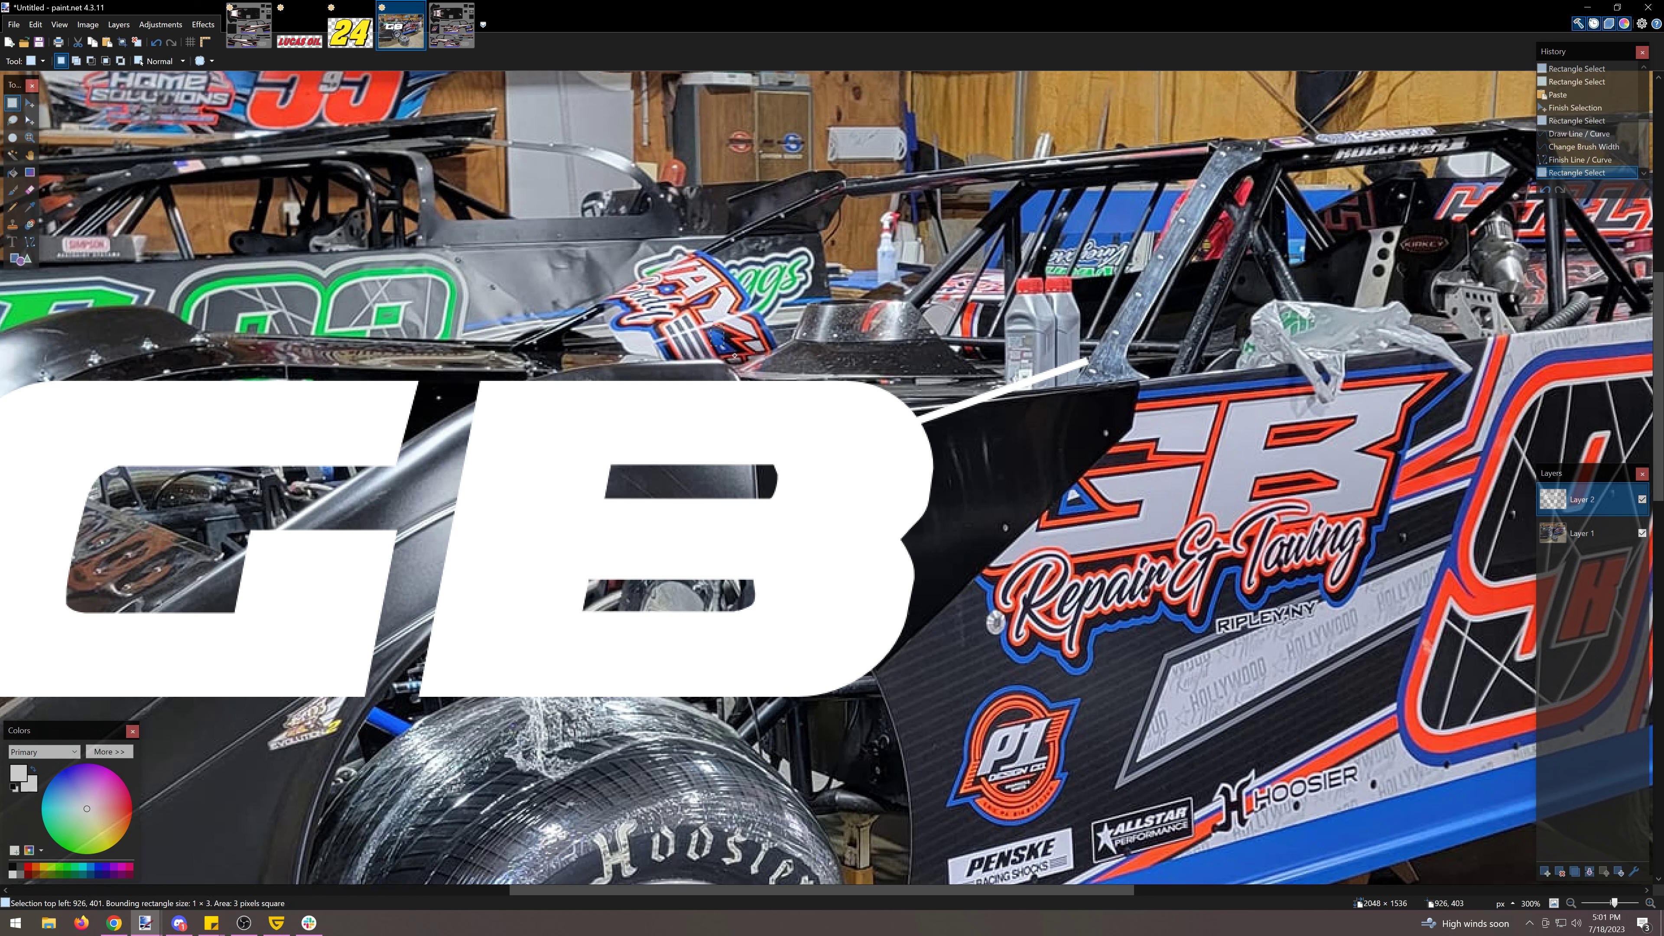
drag(711, 327, 1131, 361)
key(ctrl+v)
click(13, 103)
click(1249, 396)
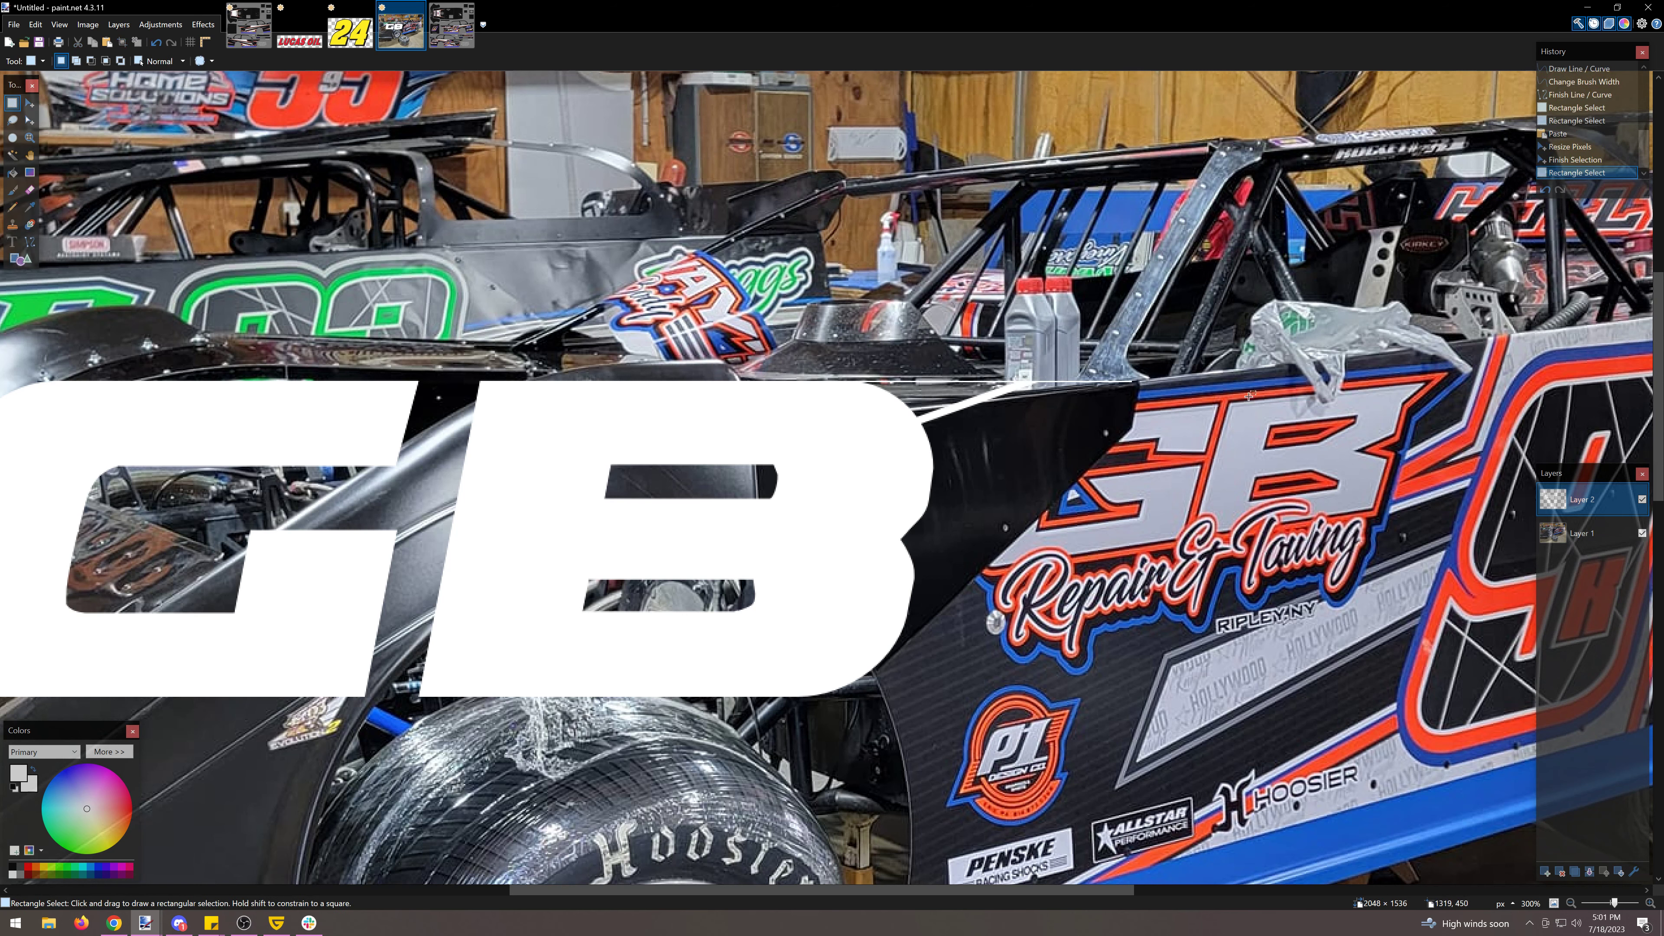
Step: Erase the part of the thin strip that extends beyond the end of the diagonal line
scroll(829, 352, up, 5)
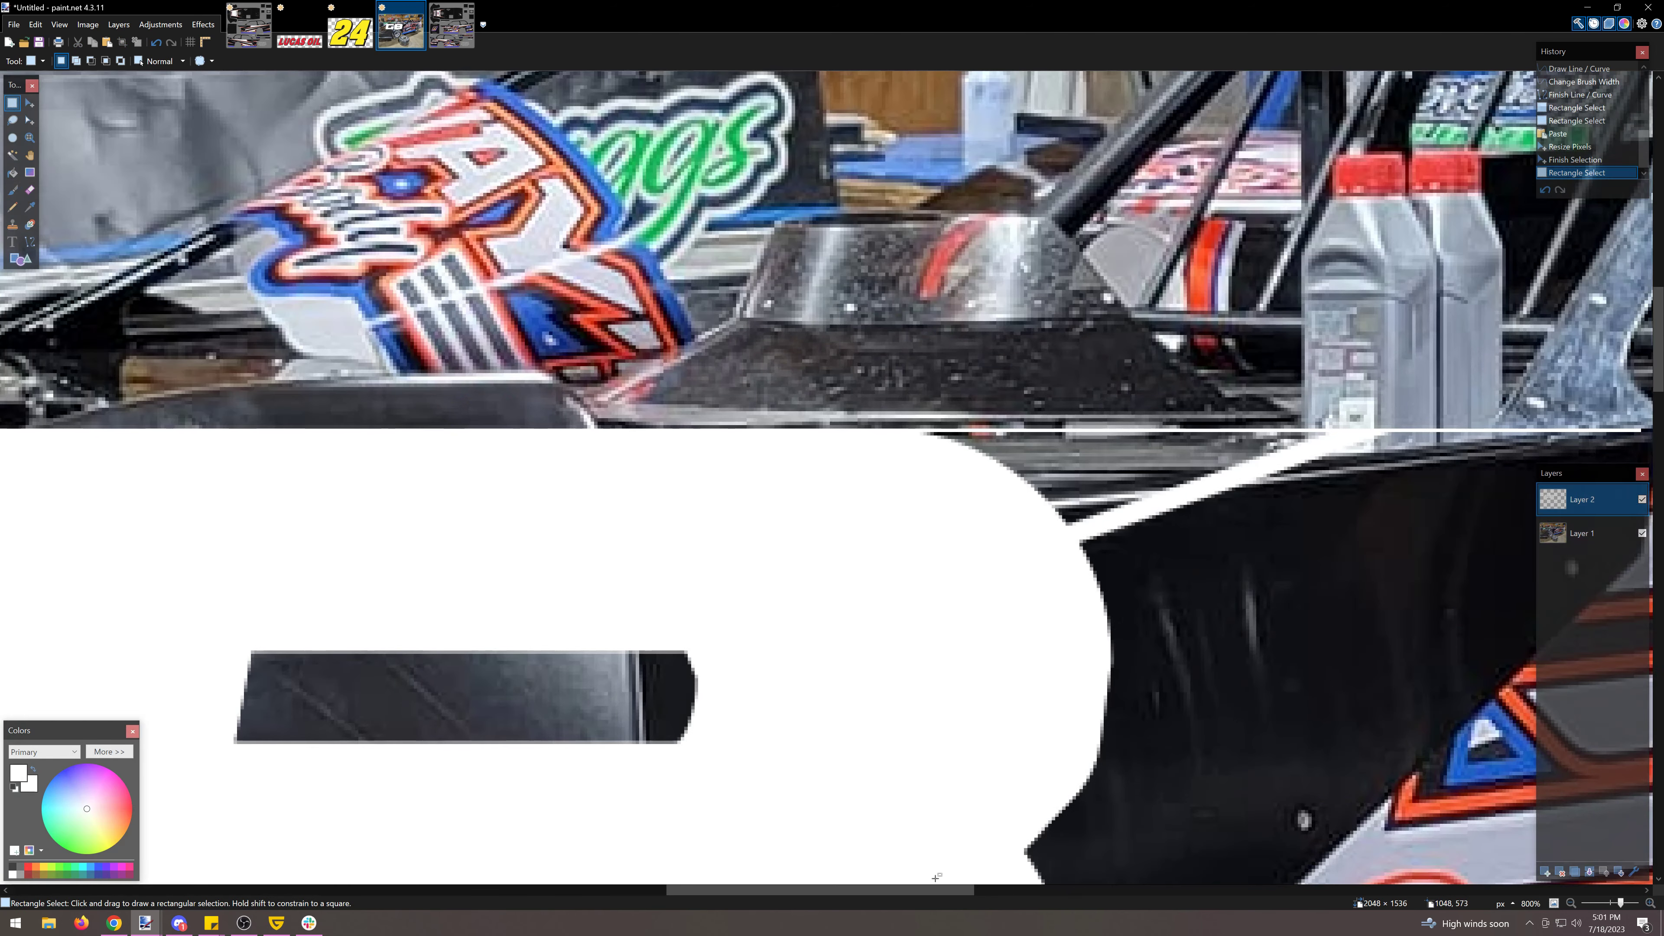
drag(929, 892, 1075, 882)
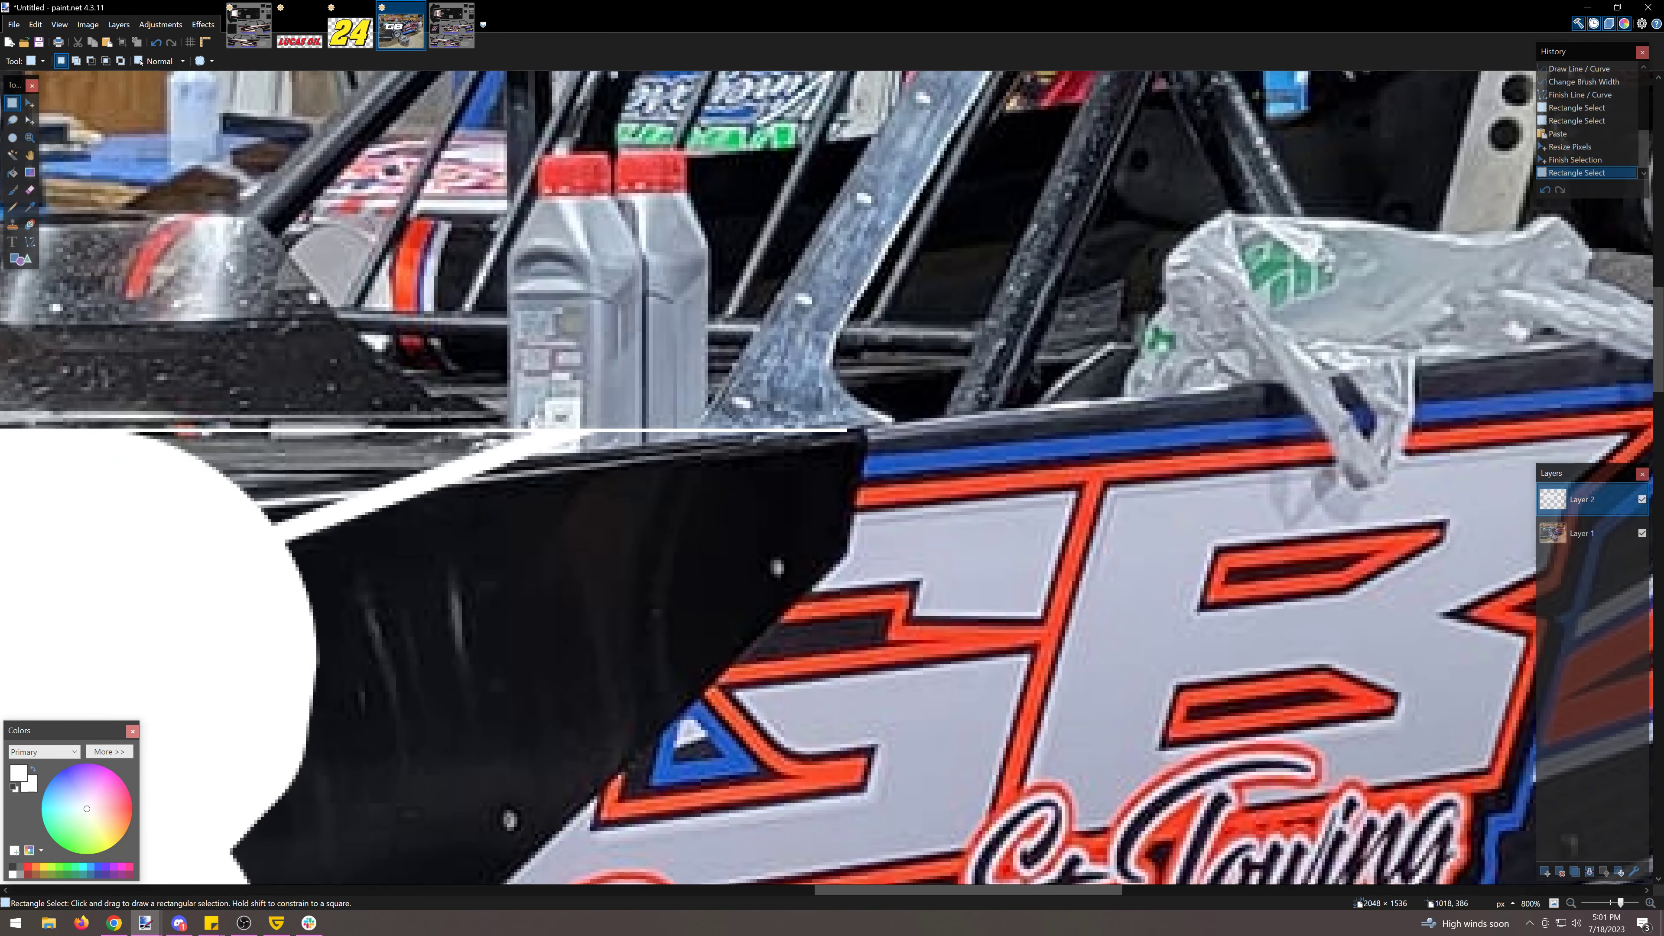
click(30, 191)
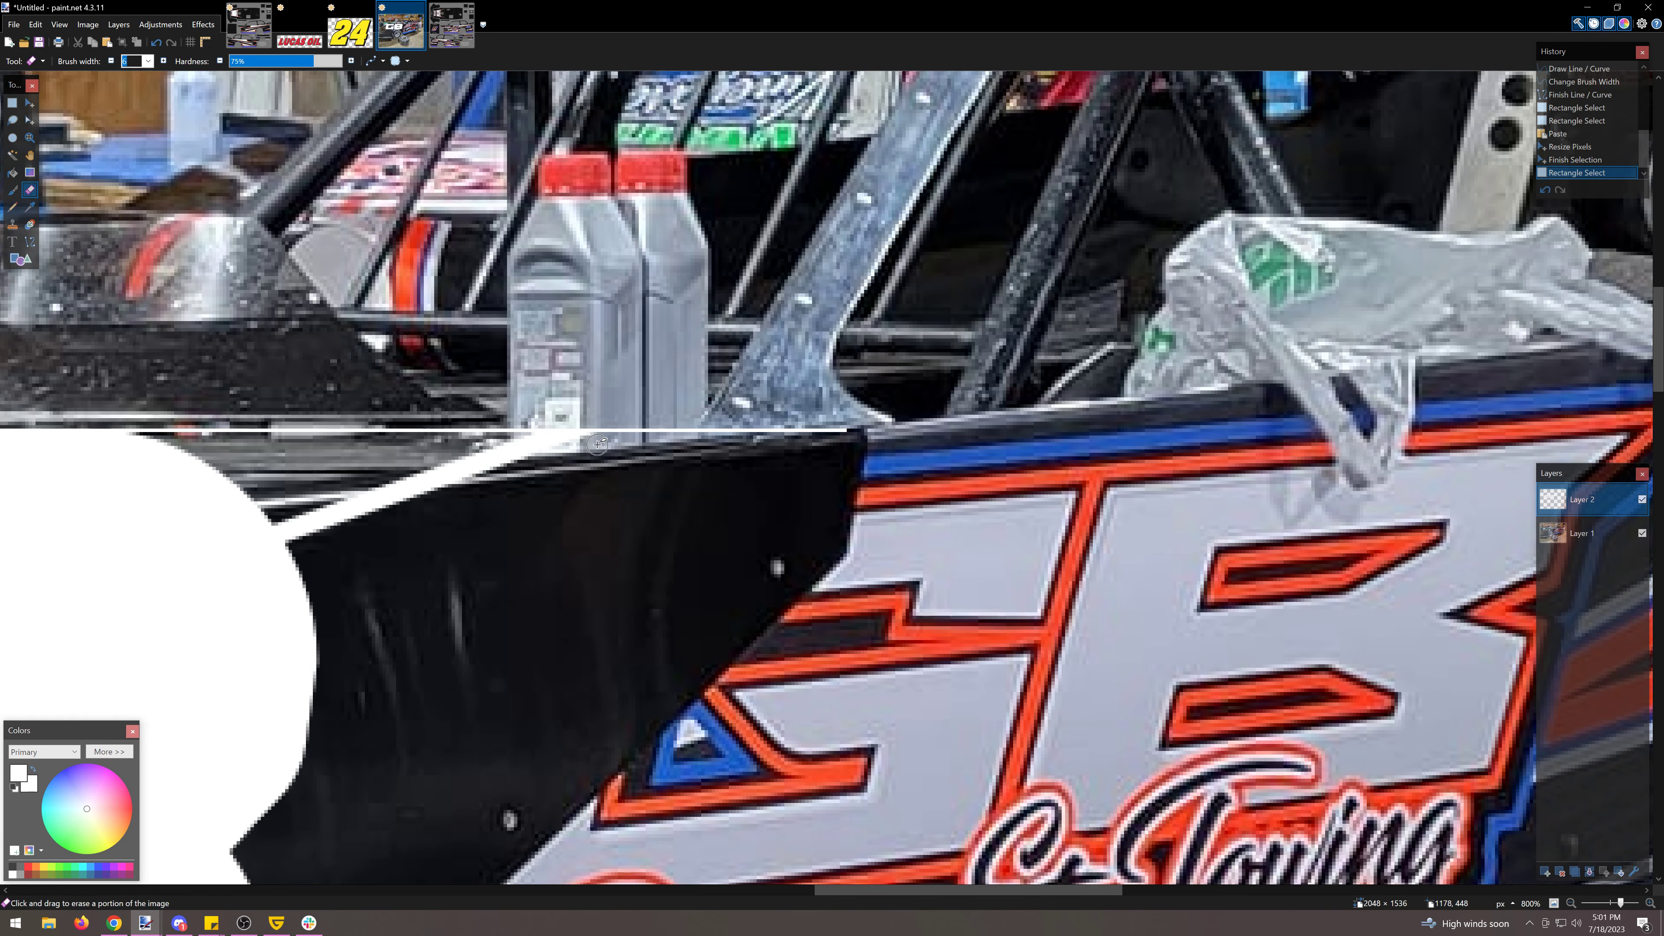
click(662, 415)
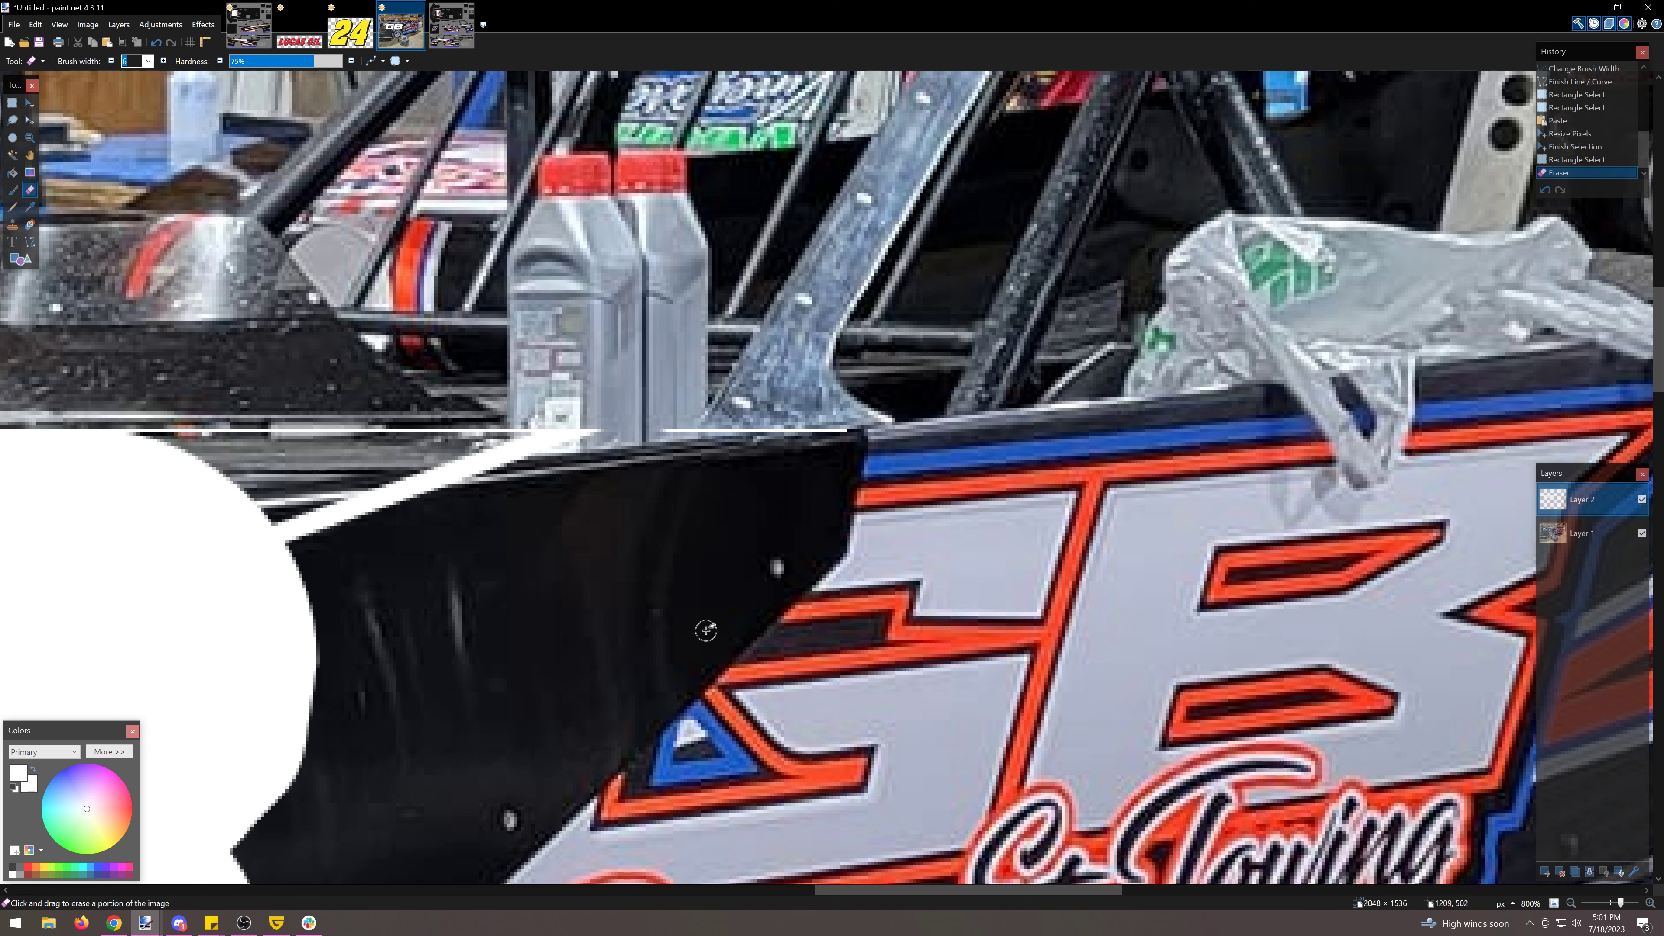
click(12, 103)
drag(650, 408, 986, 464)
key(Delete)
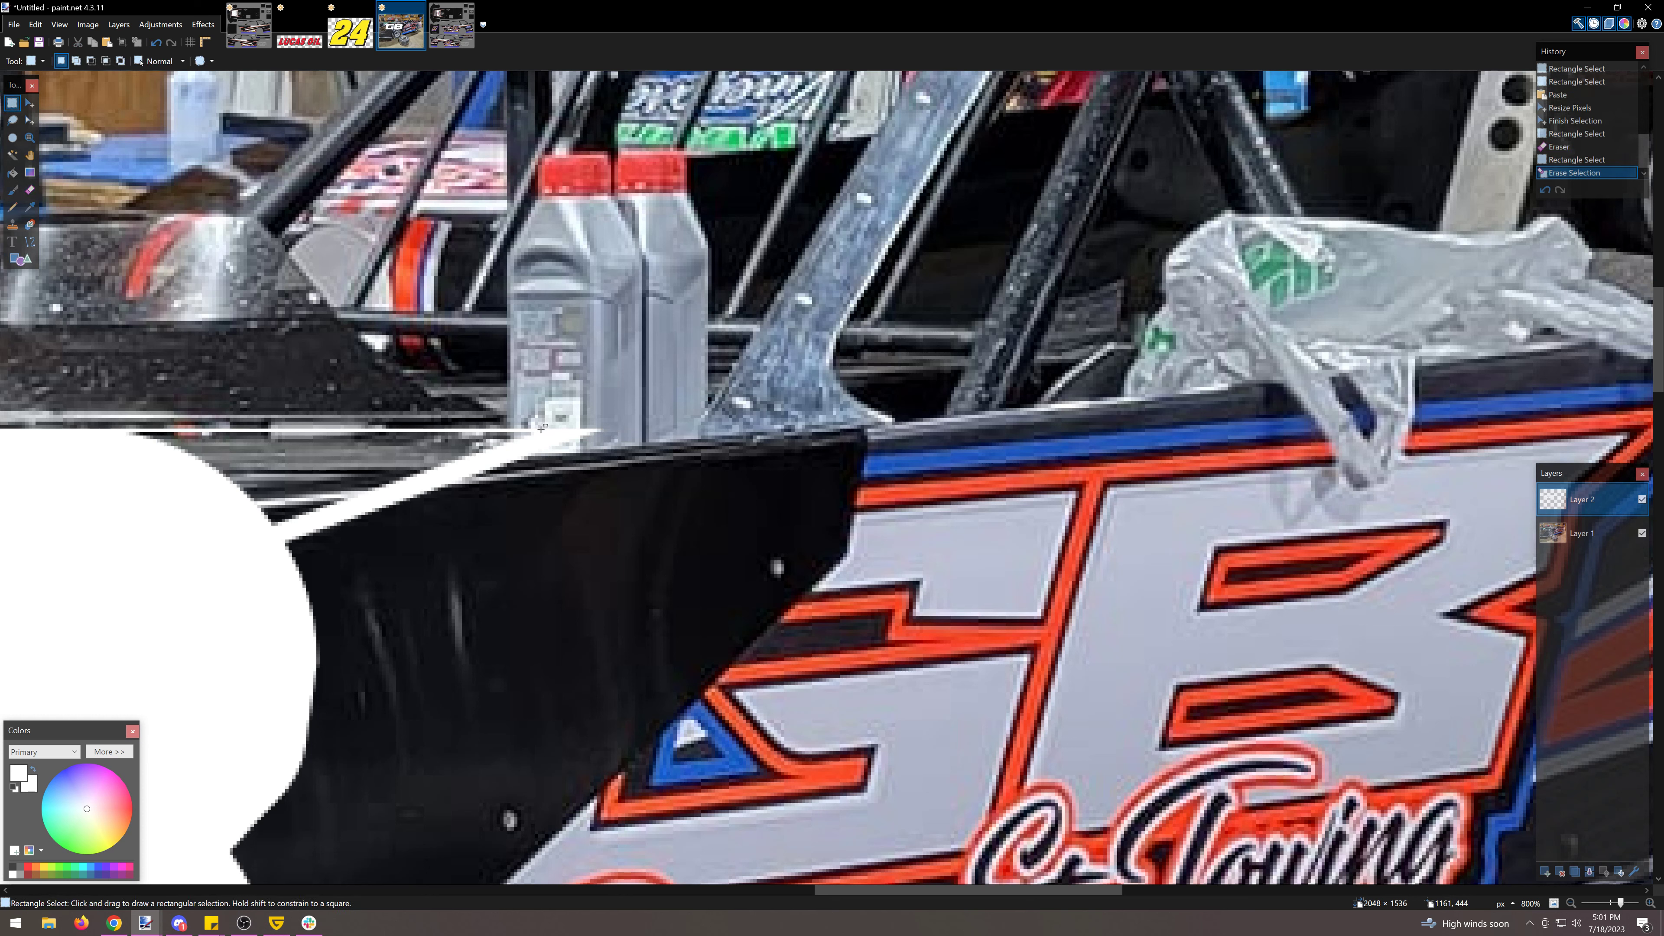
Step: Lasso the gap between the B's curve, the thin strip and the diagonal line, fill it with white and deselect
drag(541, 429, 119, 446)
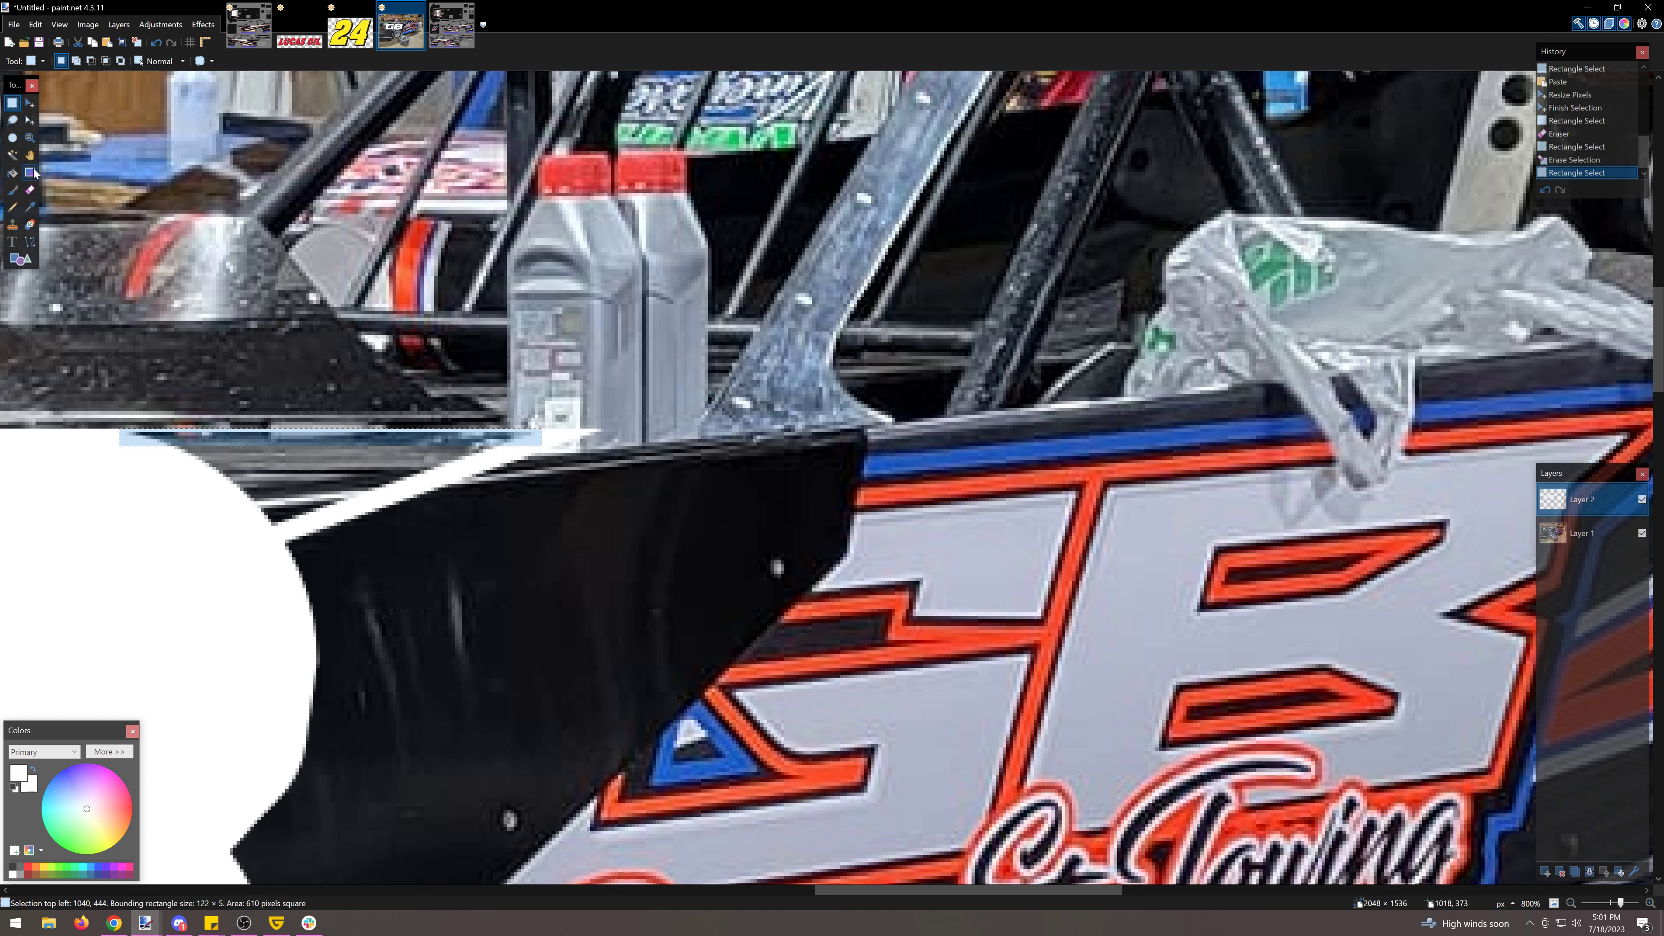
click(12, 120)
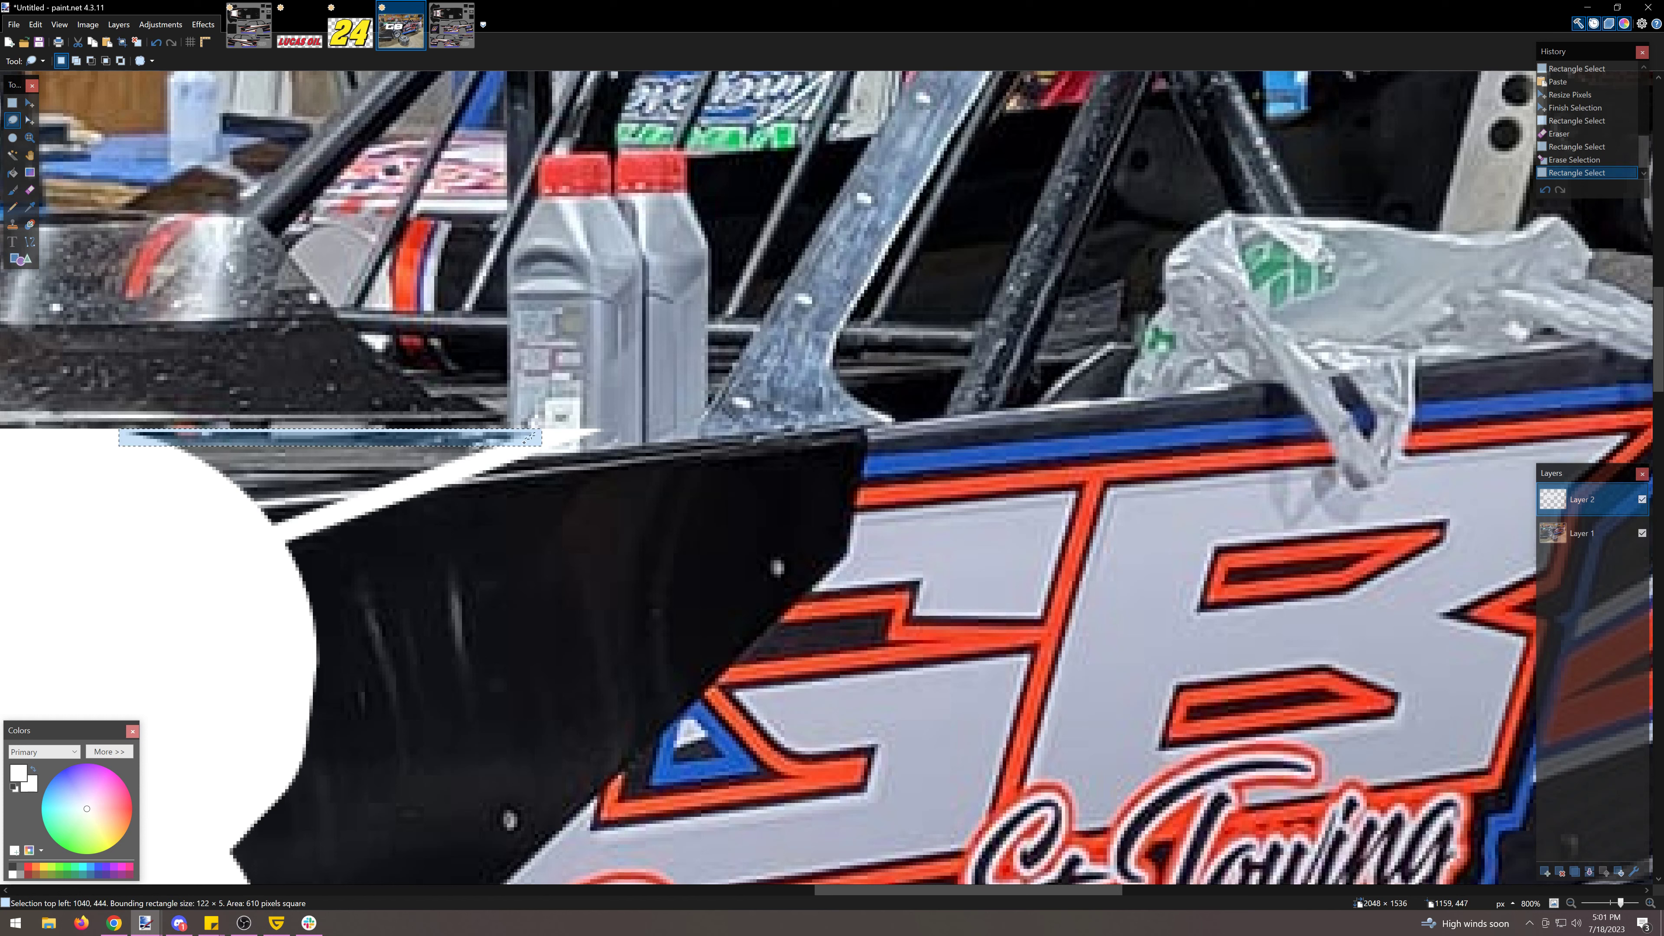
mouse_move(530, 436)
mouse_down()
mouse_move(334, 518)
mouse_move(138, 485)
mouse_move(118, 446)
mouse_up()
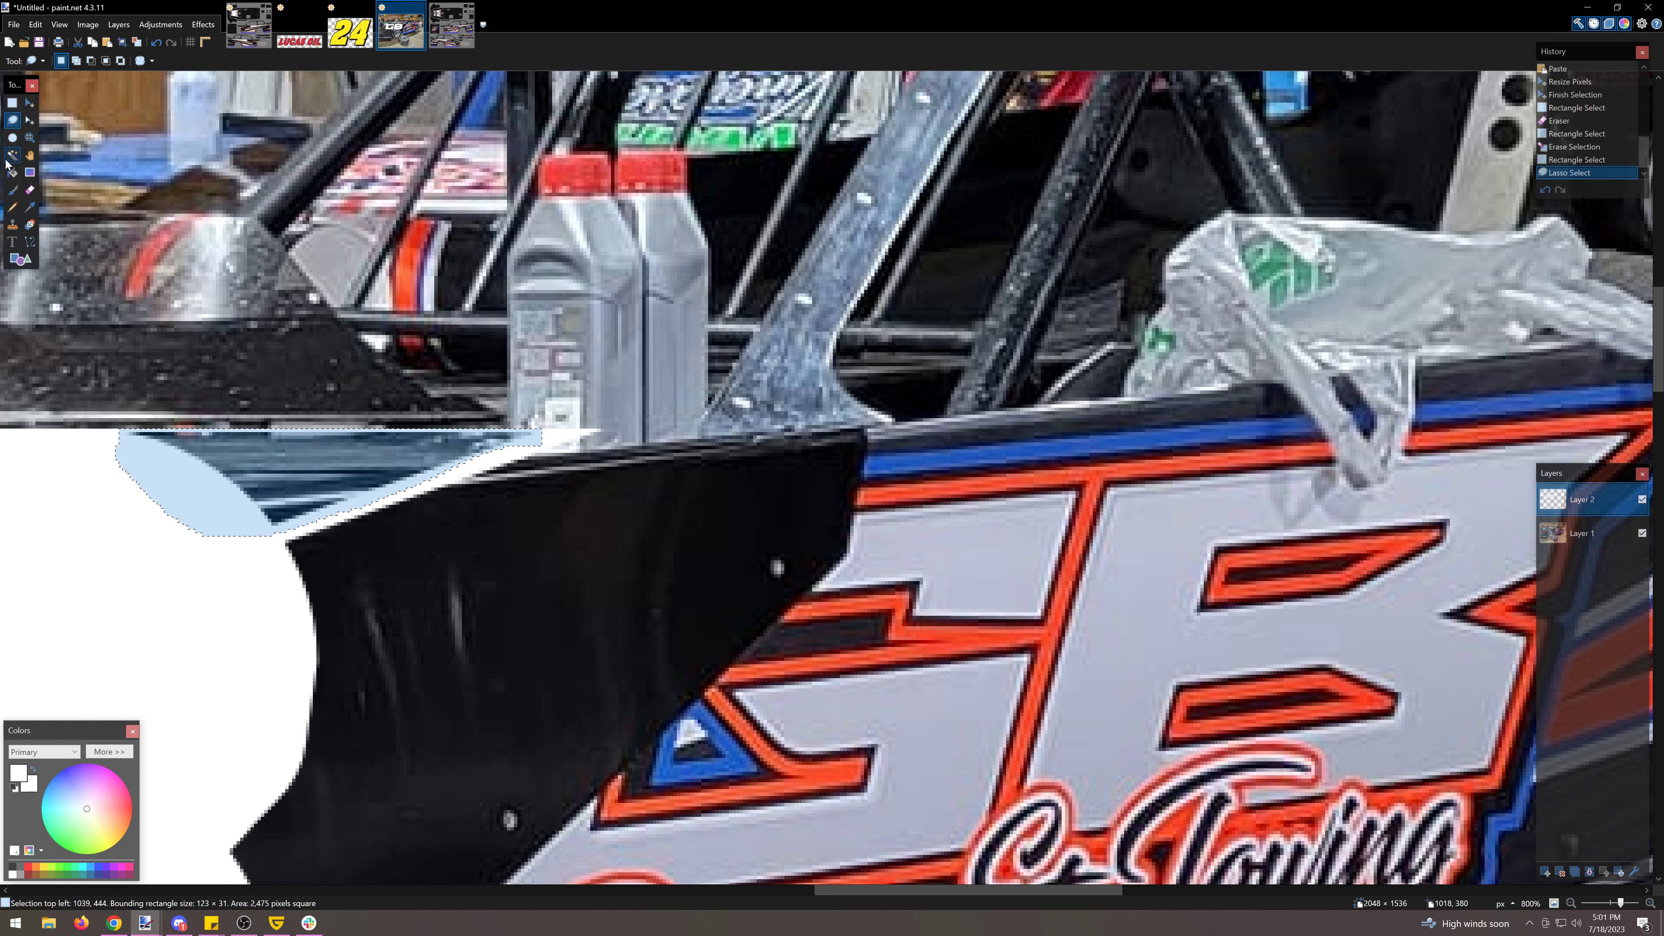
click(12, 173)
click(354, 492)
click(236, 486)
click(154, 487)
click(311, 476)
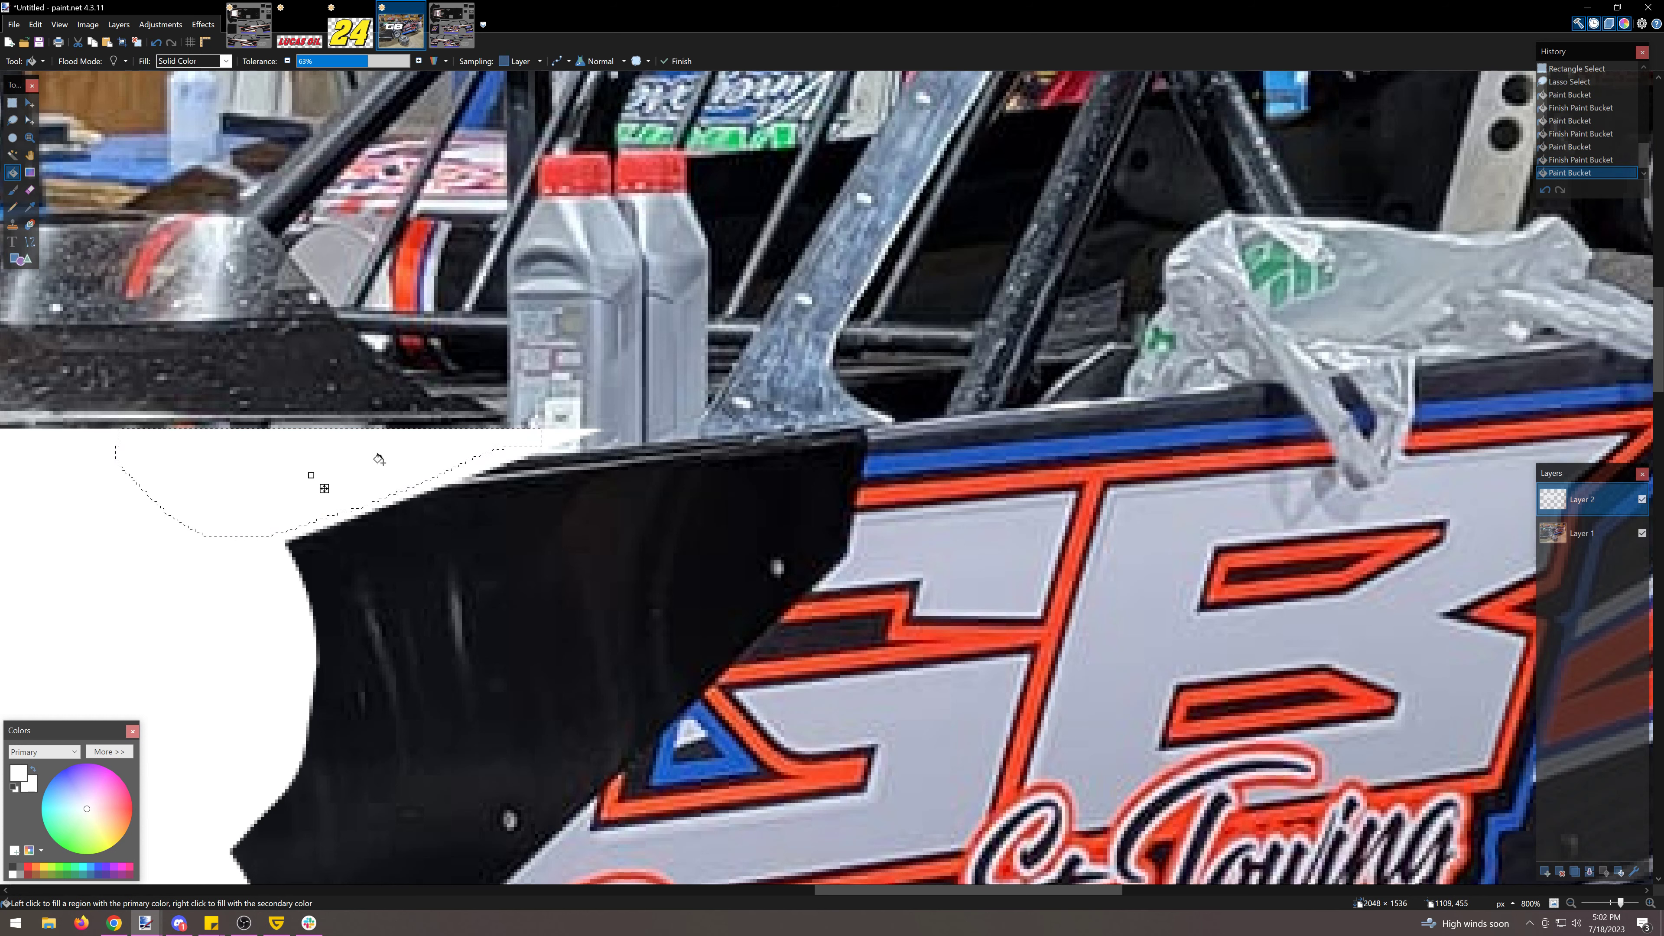
click(12, 102)
click(563, 488)
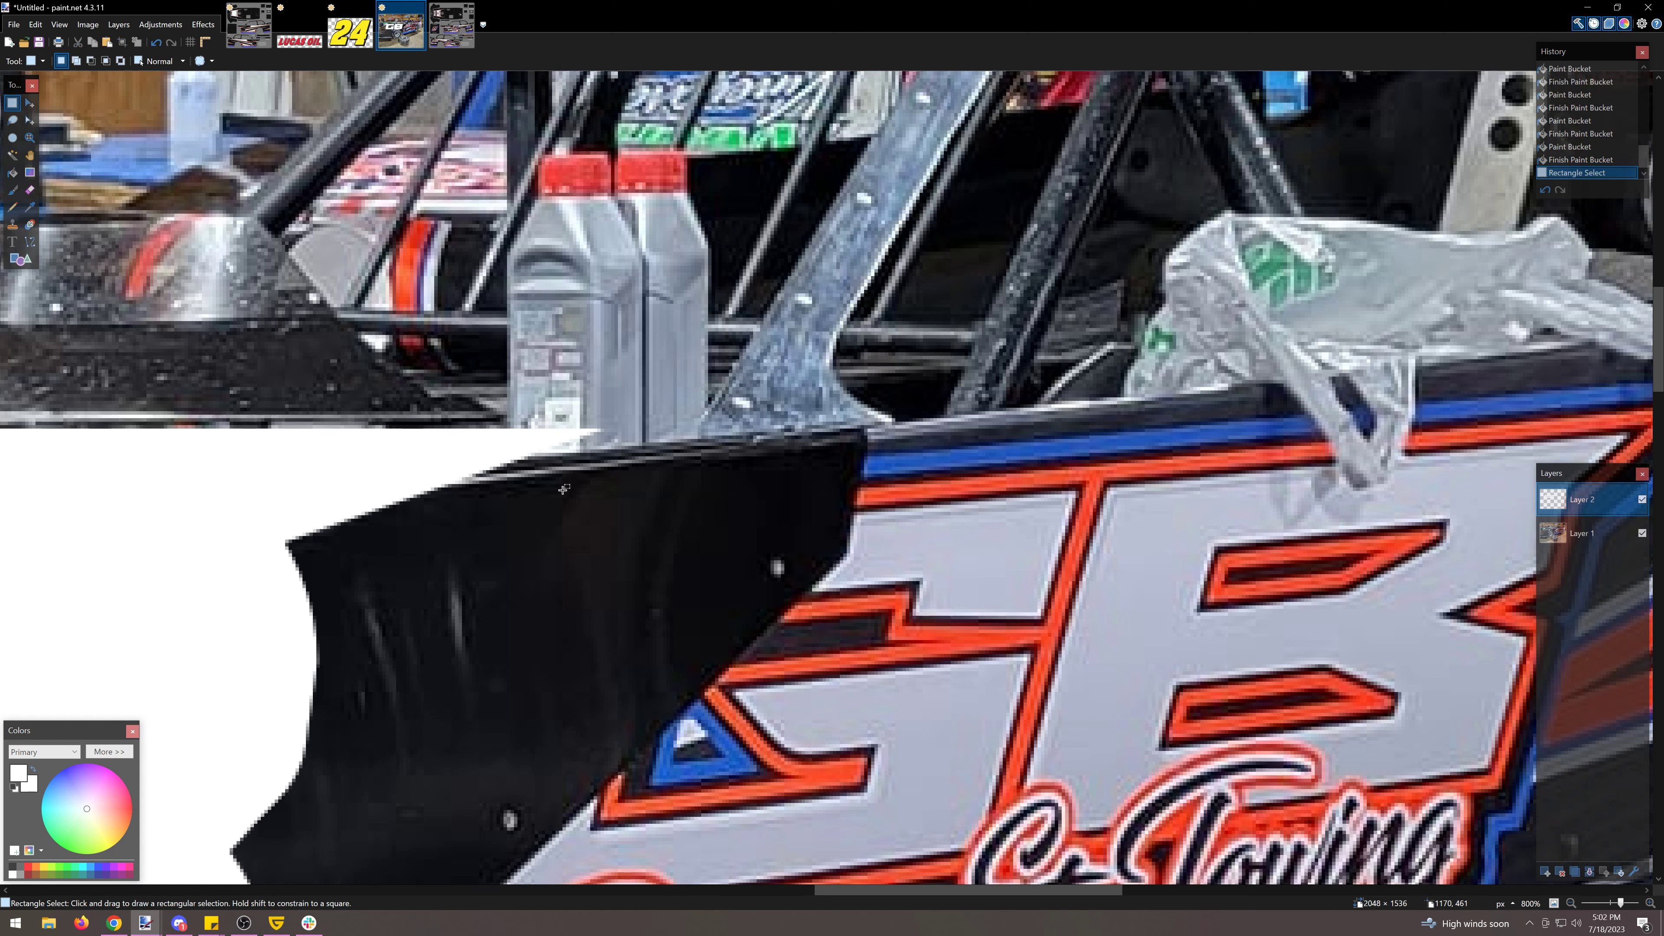
Step: Copy a small white piece of the G's inner bar, paste it and resize it to lengthen the bar into the letter's opening
key(ctrl+0)
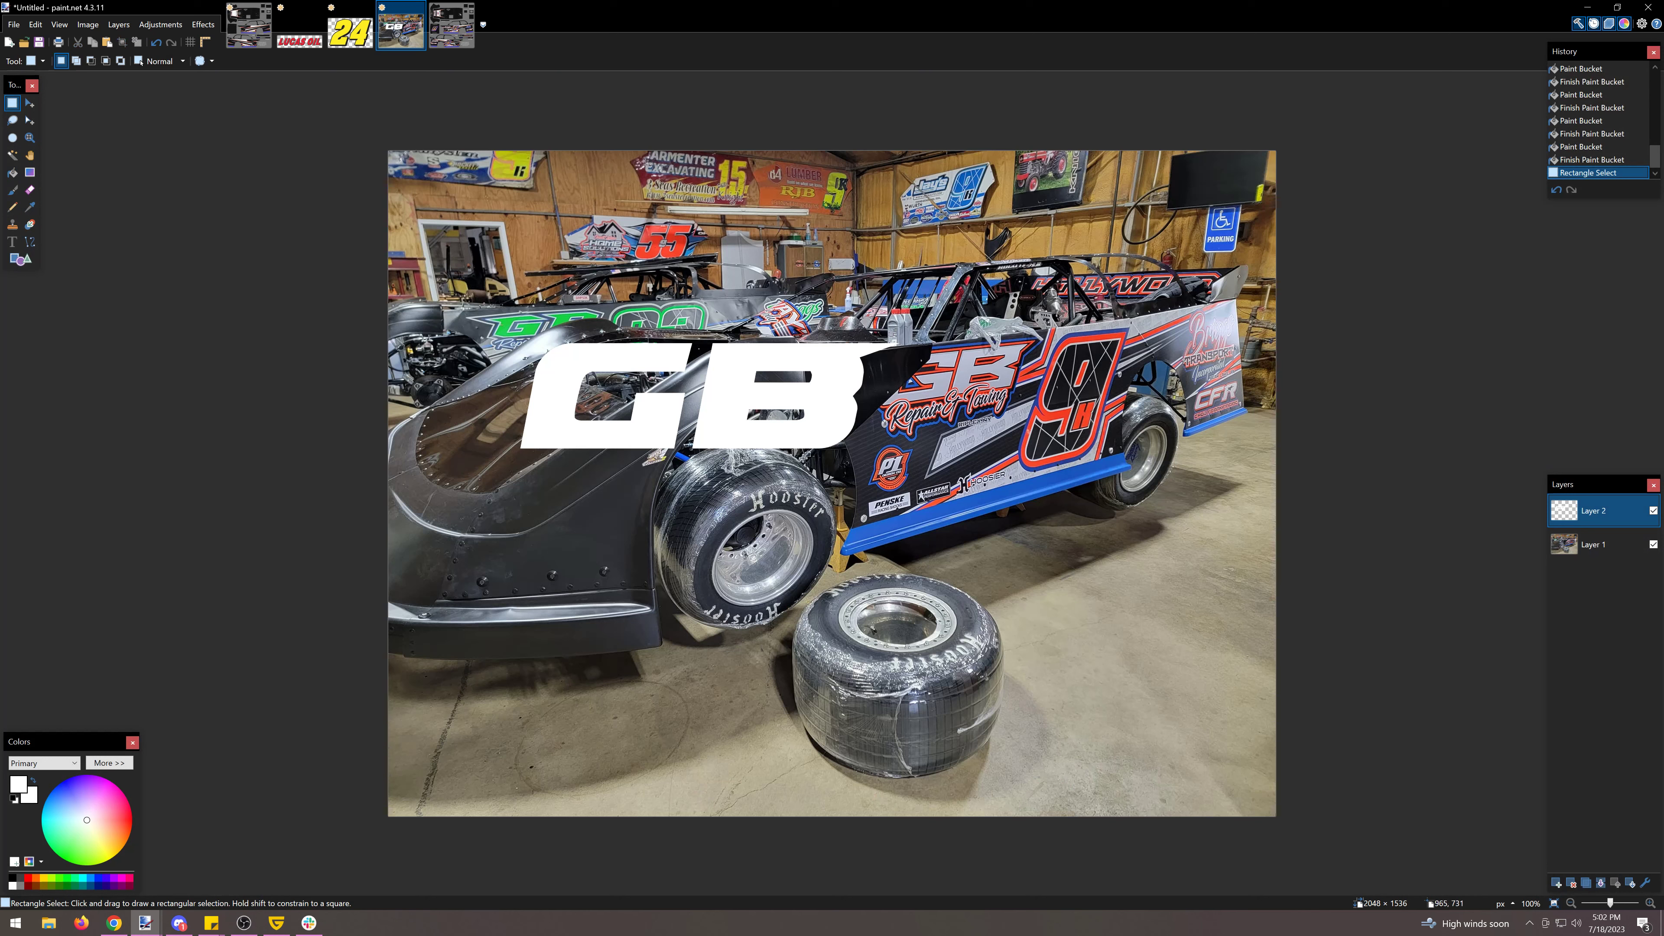
click(1651, 903)
click(1651, 903)
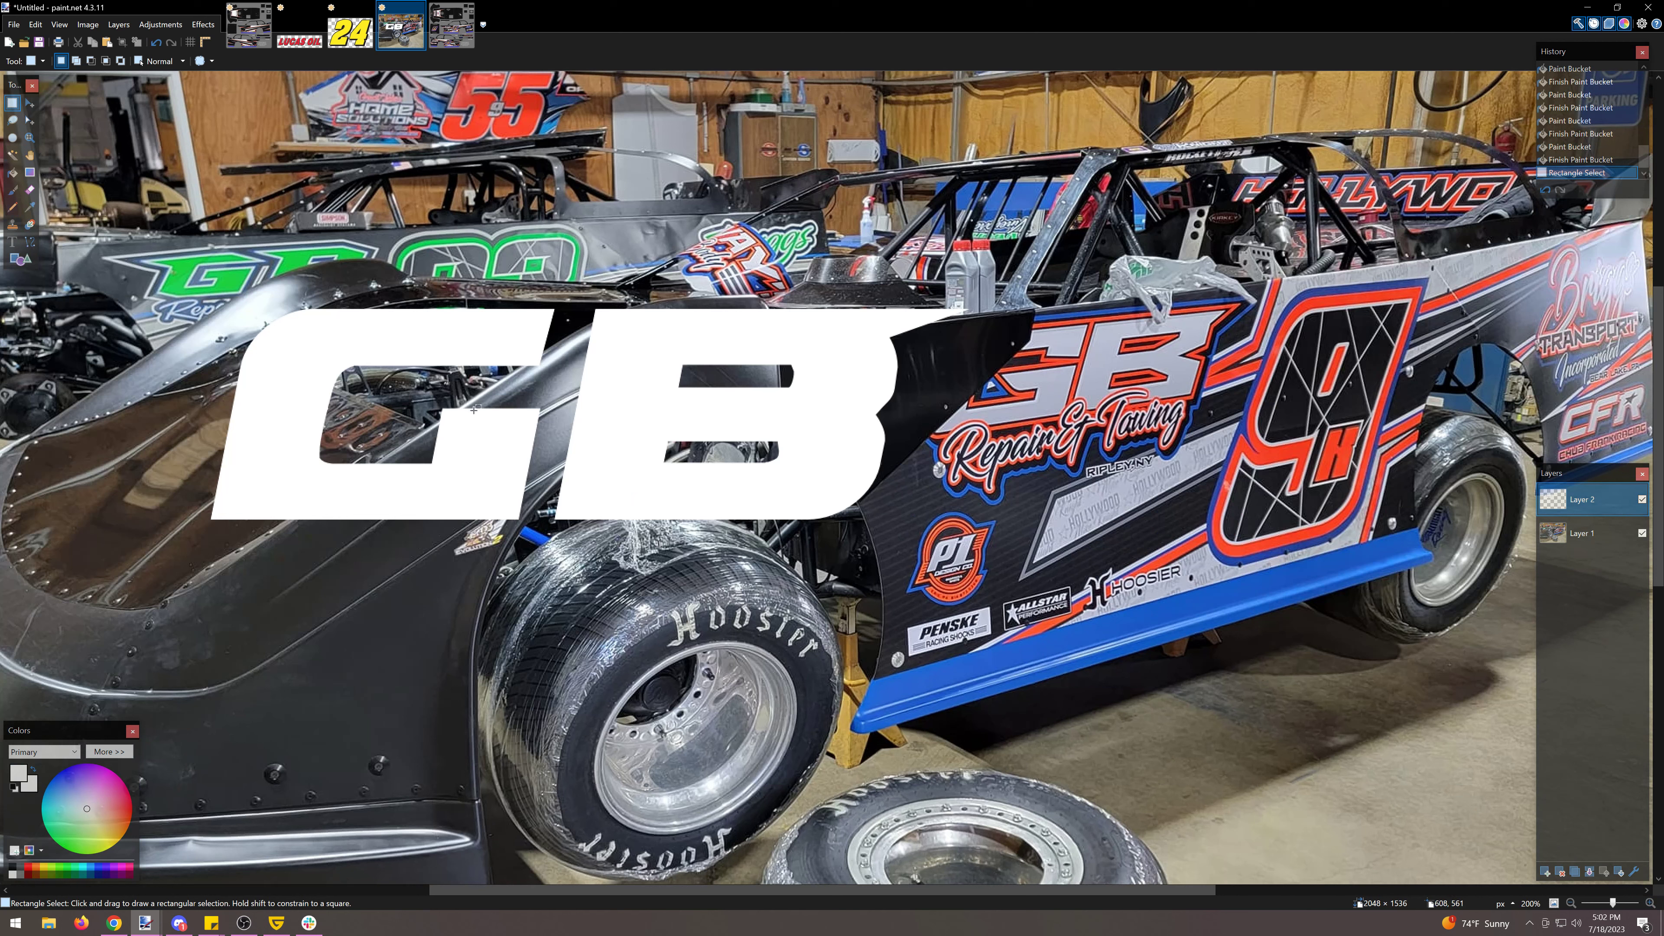
drag(483, 410, 462, 425)
drag(465, 427, 469, 430)
mouse_move(491, 419)
mouse_down()
mouse_move(446, 457)
mouse_move(450, 430)
mouse_move(429, 437)
mouse_up()
key(ctrl+c)
key(ctrl+v)
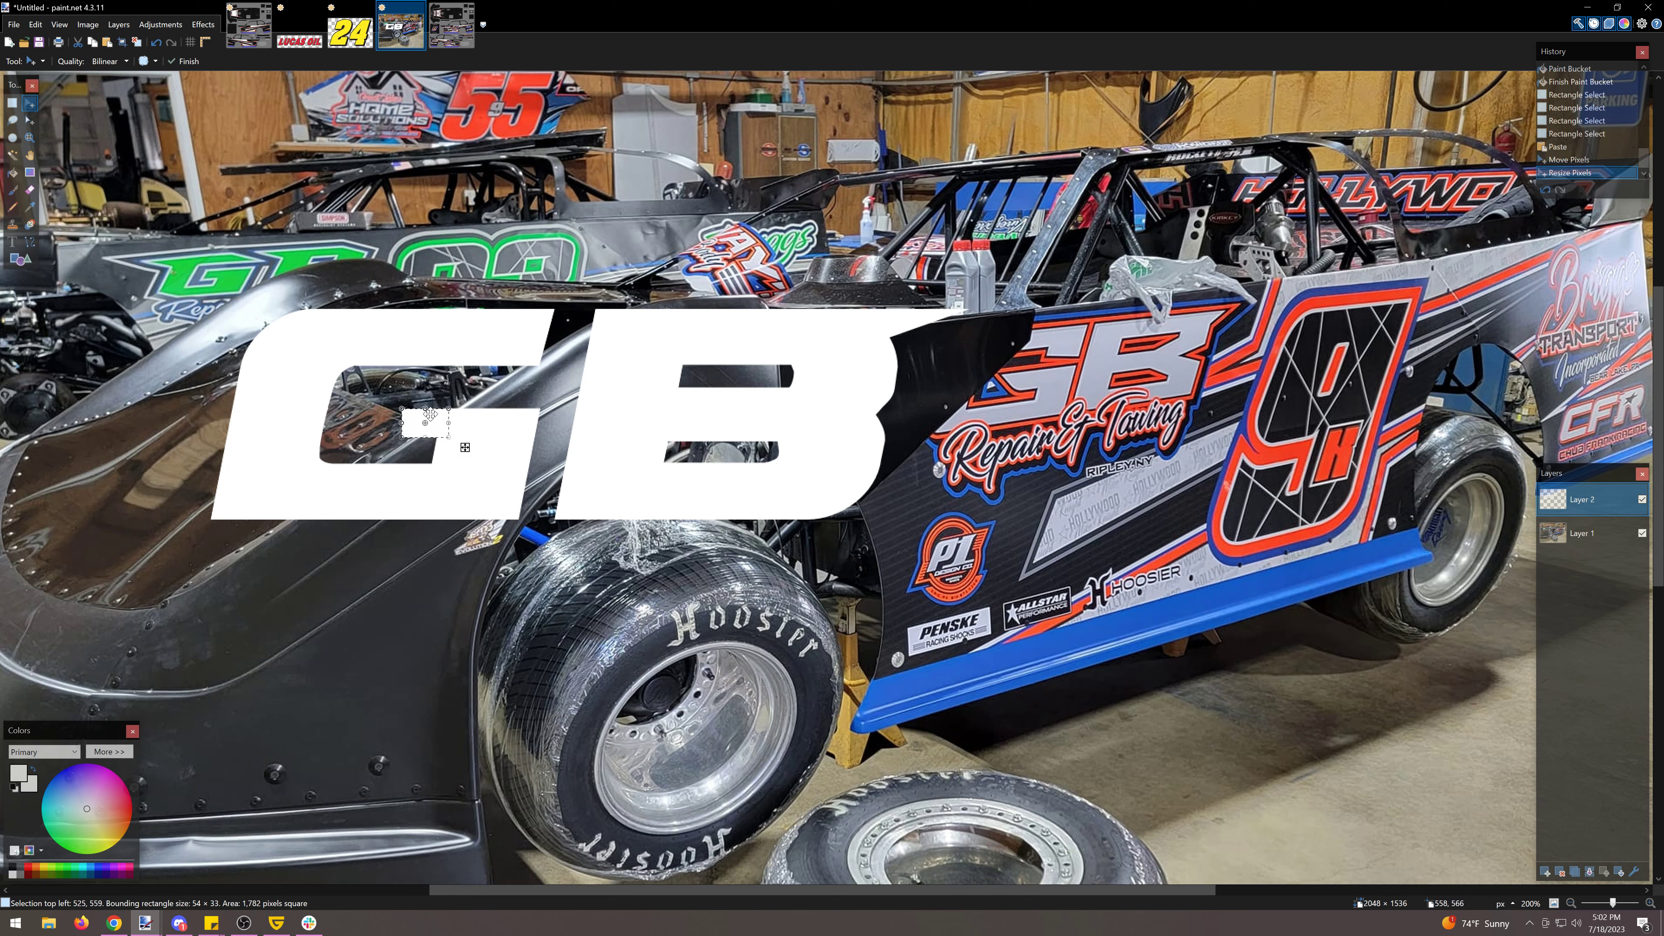
click(11, 103)
click(645, 169)
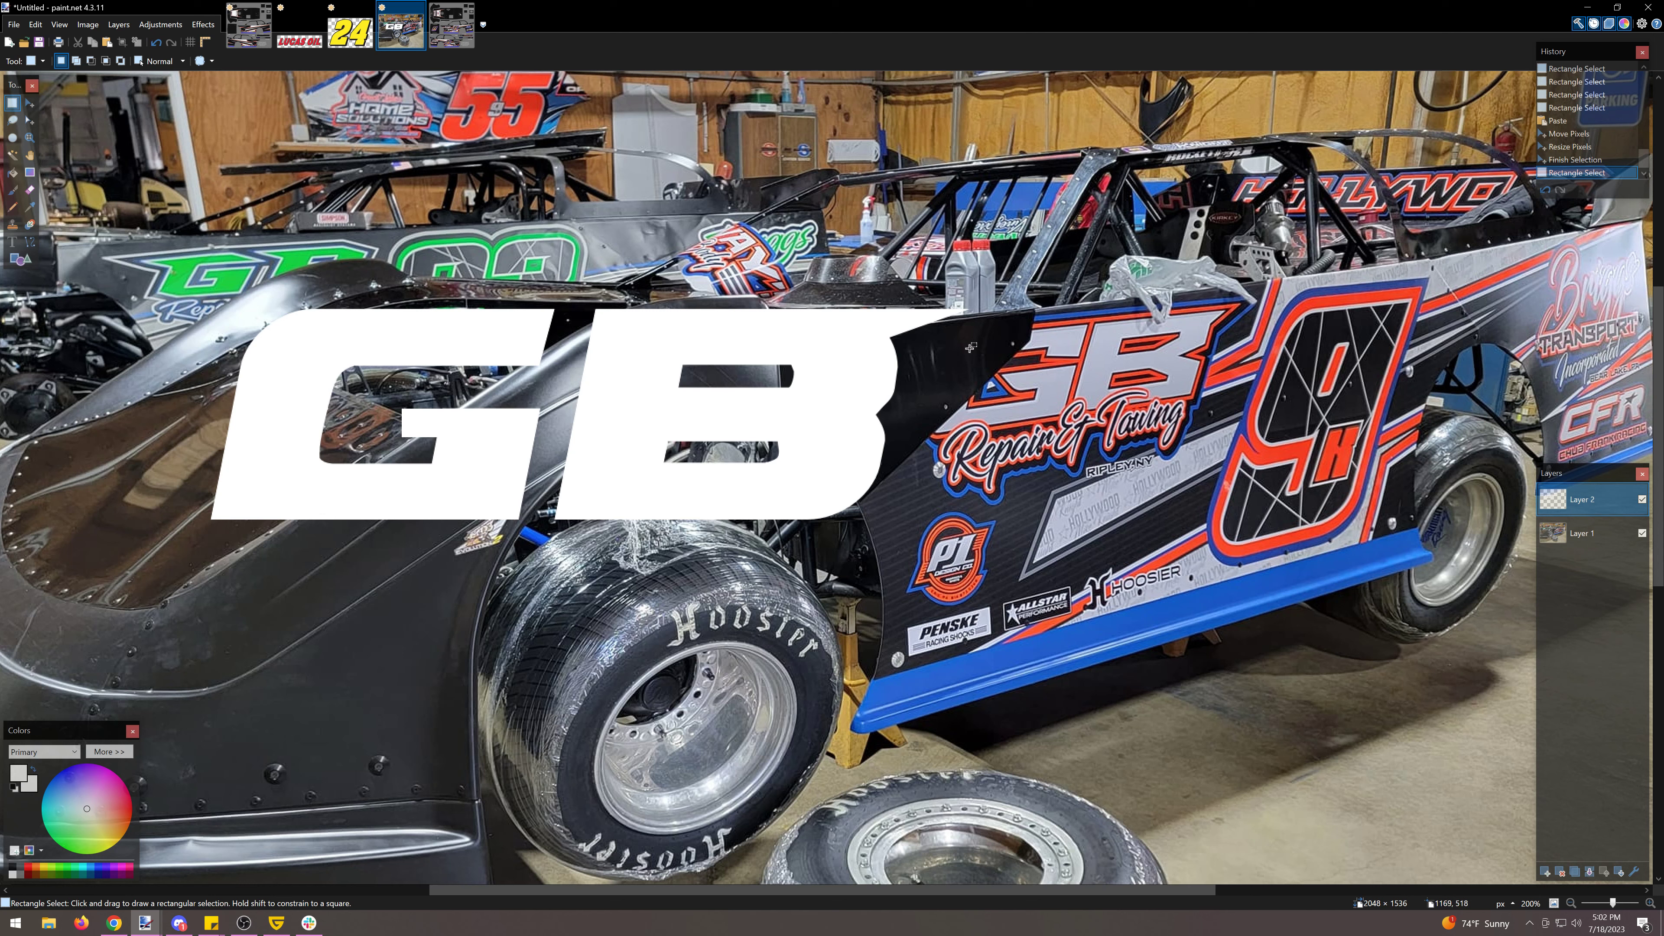
drag(1060, 258, 82, 619)
click(685, 573)
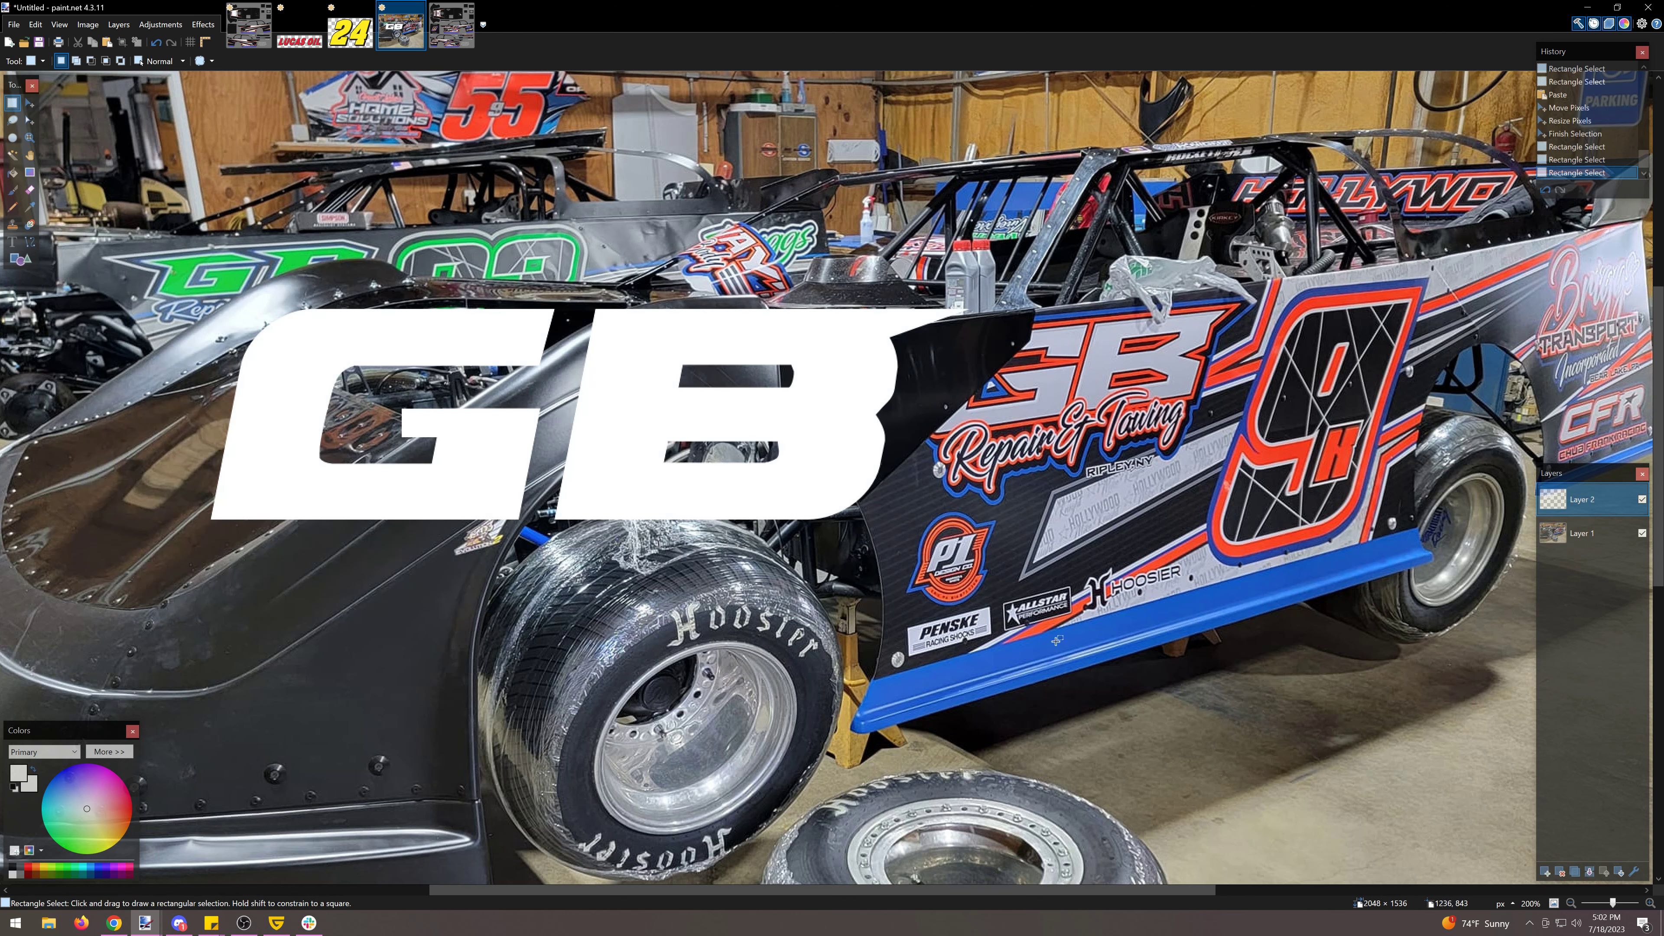
Step: Duplicate the GB lettering layer and invert the colors of the lower copy
click(1575, 875)
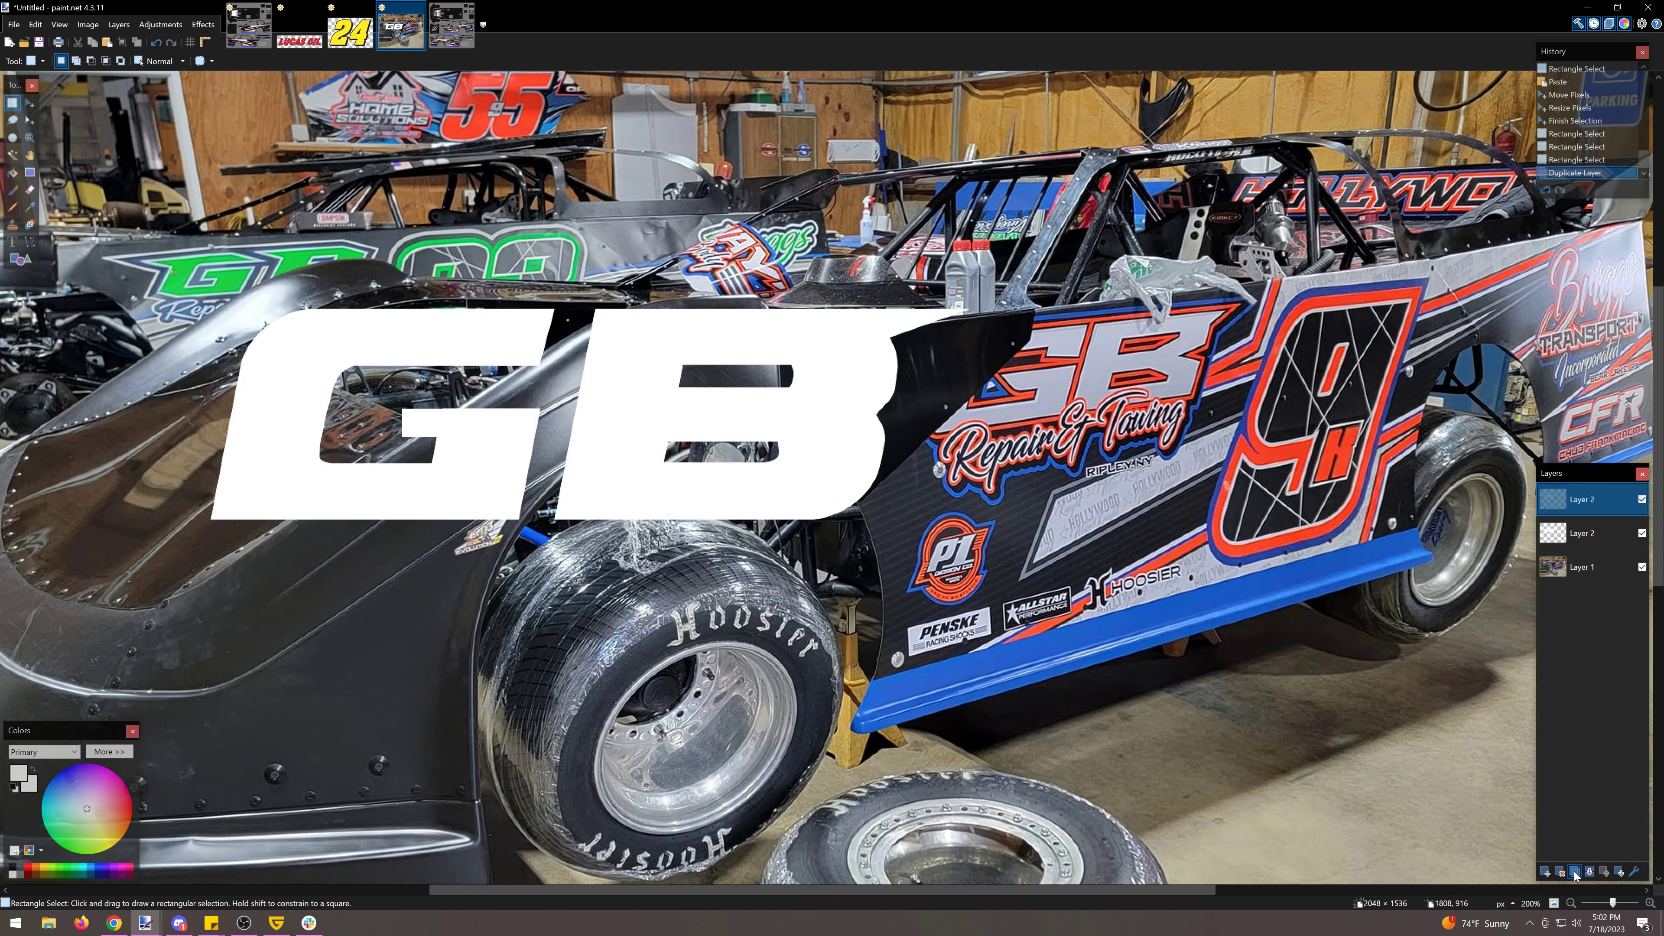
click(1583, 533)
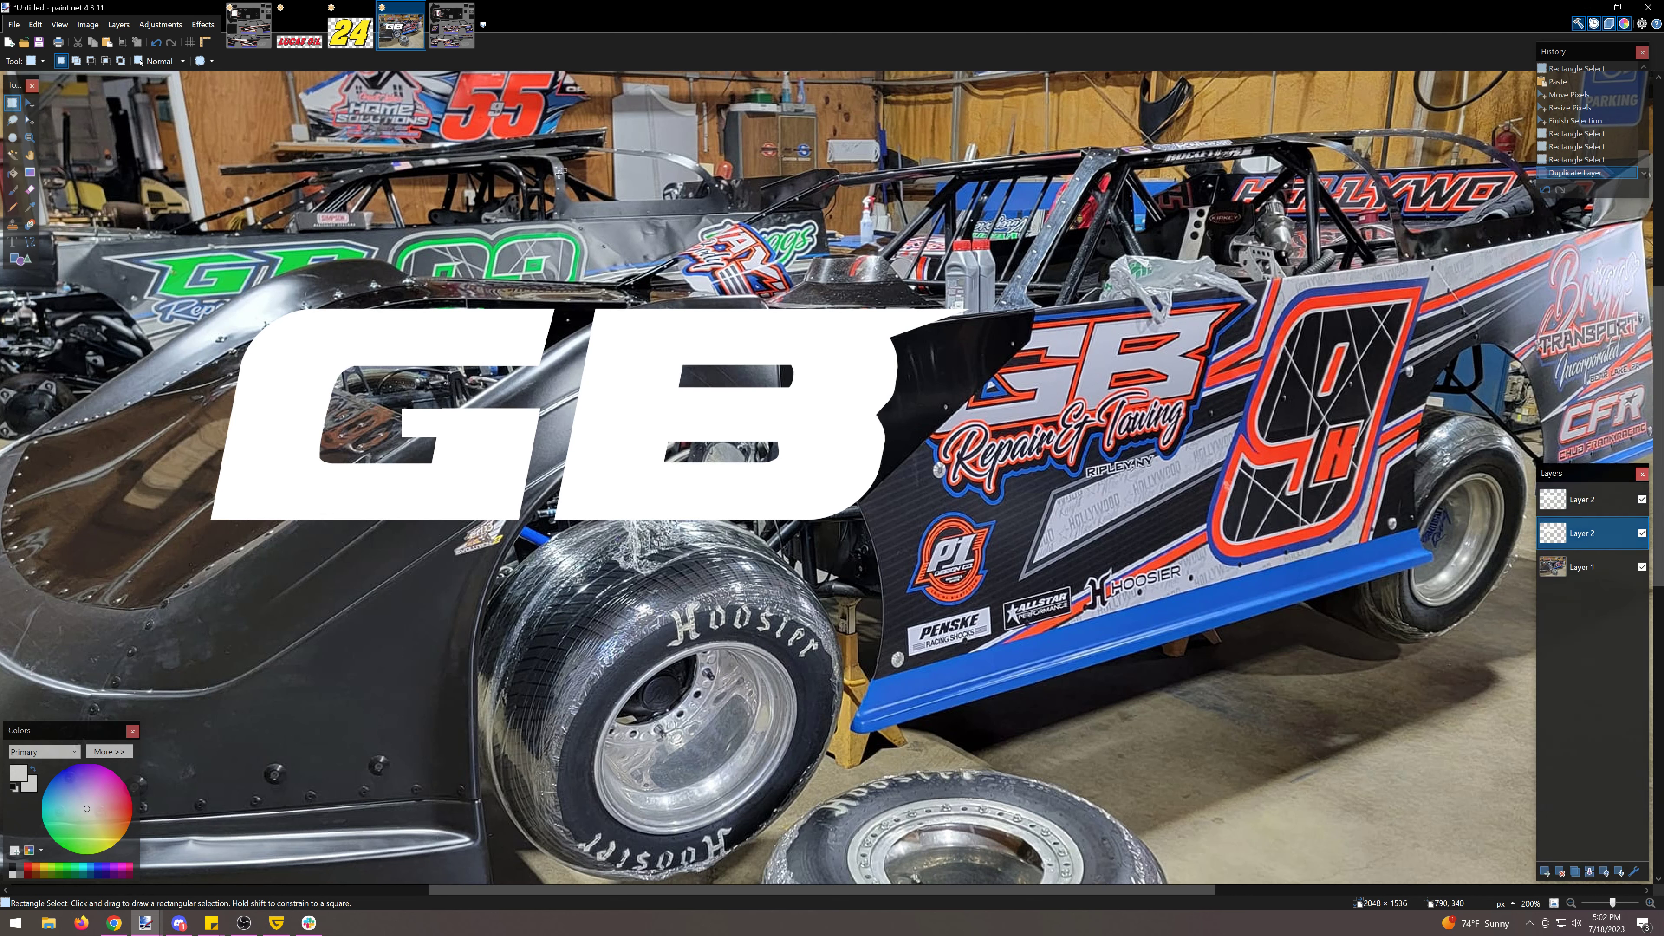
click(160, 24)
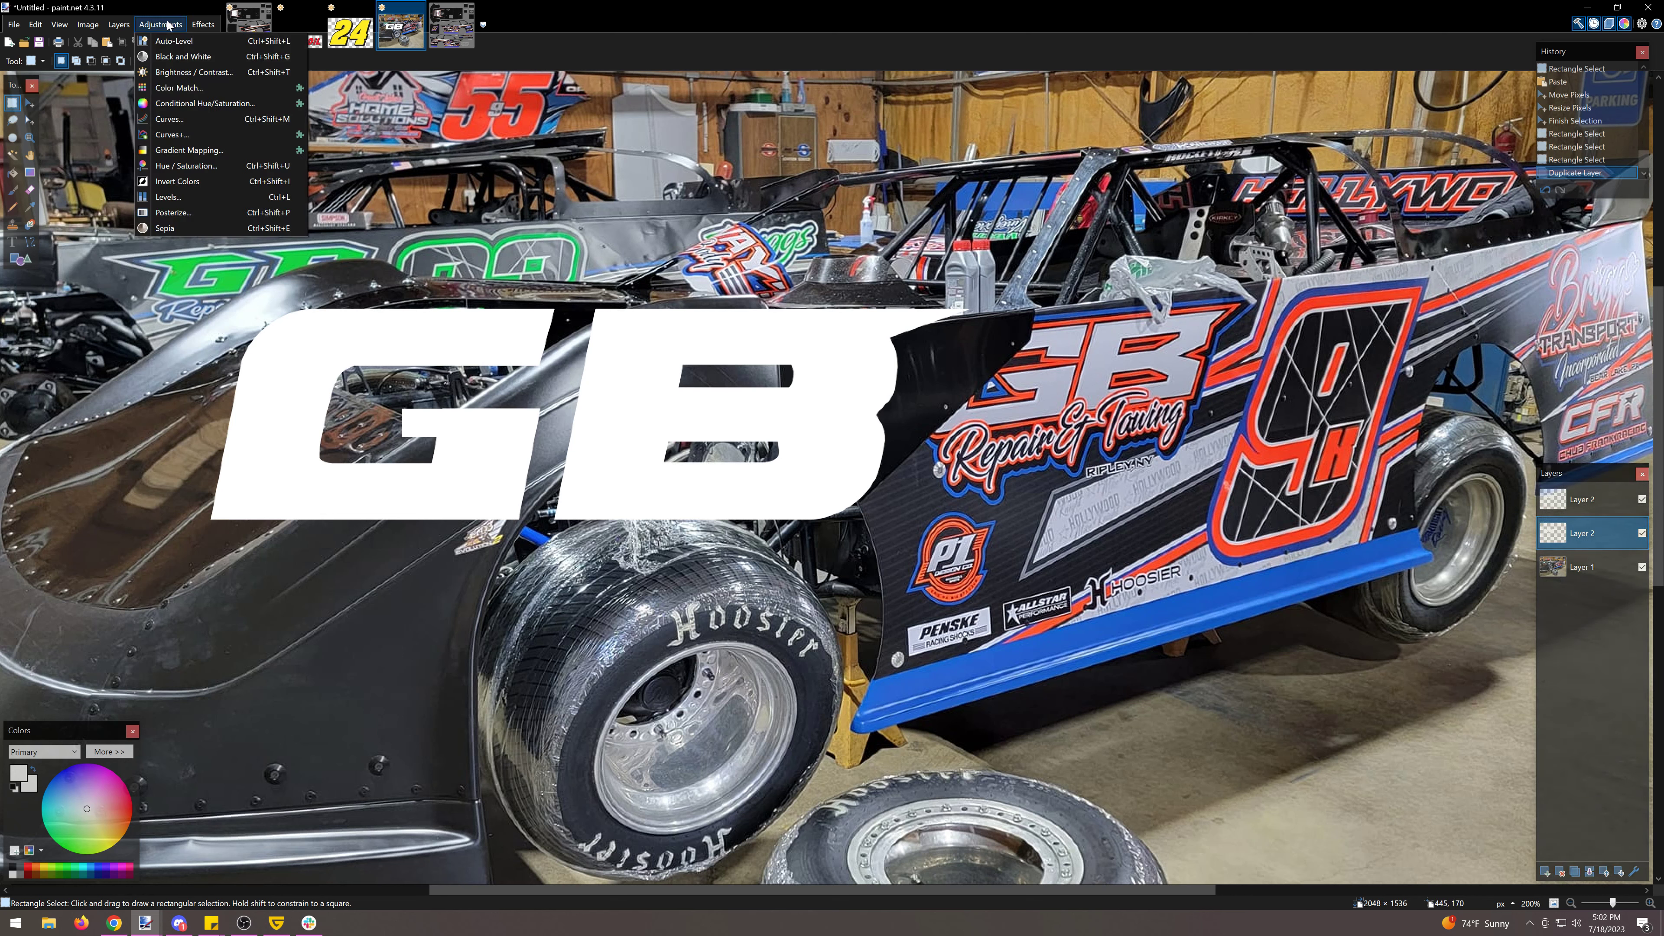
click(197, 187)
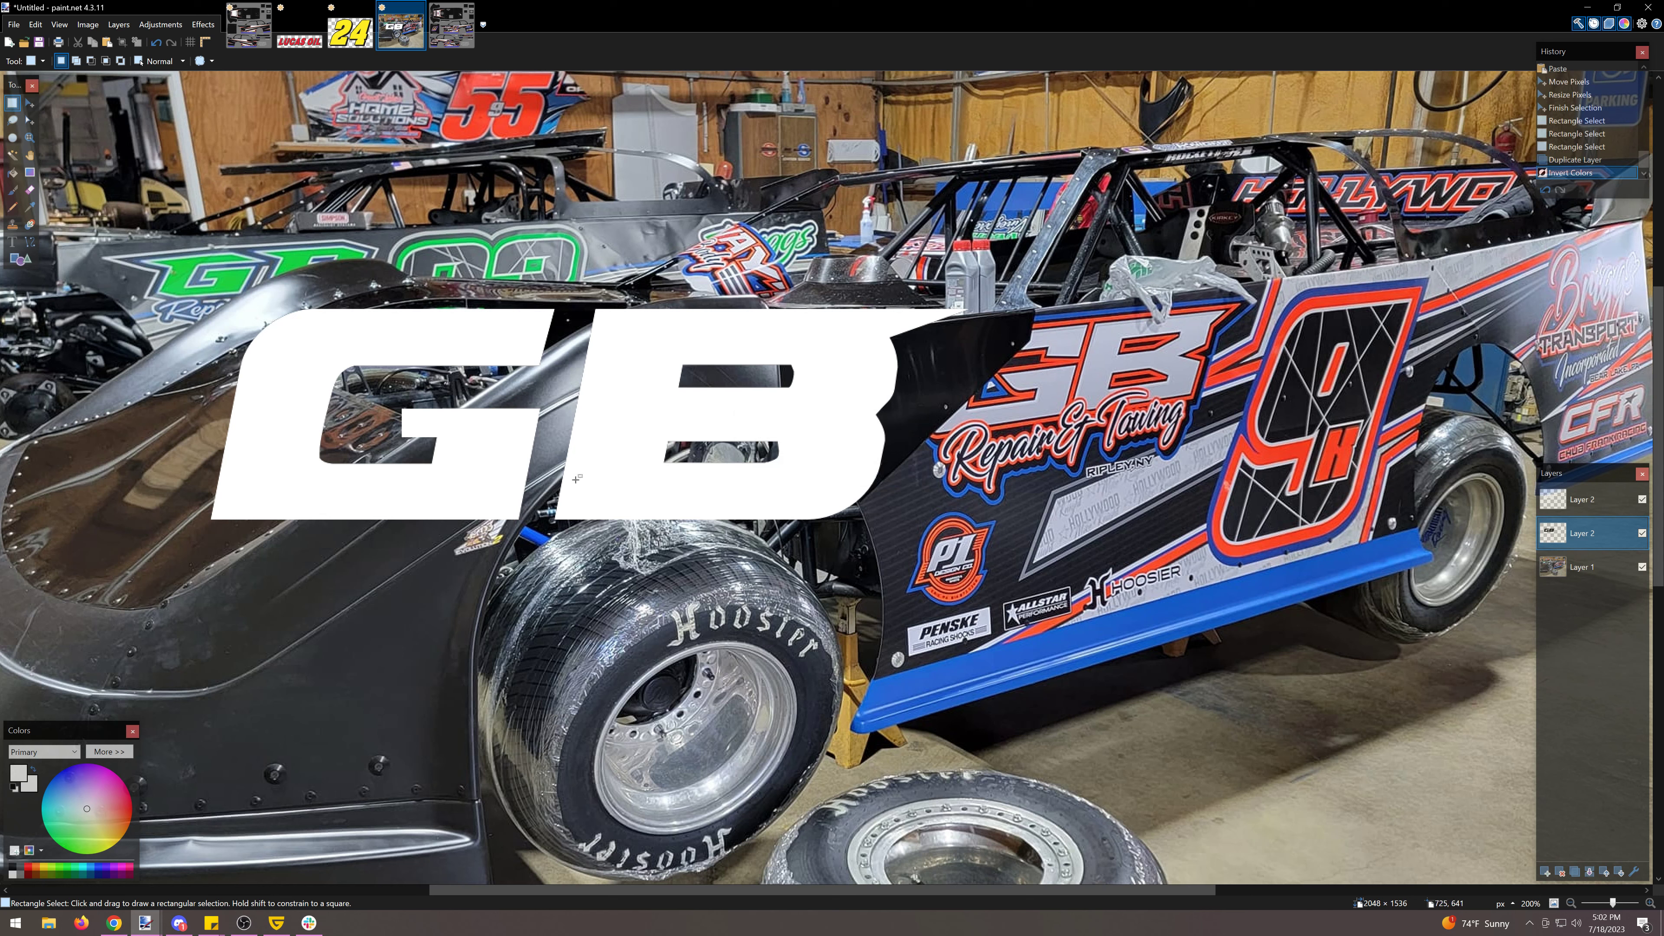
Step: Add a black outline around the lower white copy of the GB lettering with Outline Object
click(203, 25)
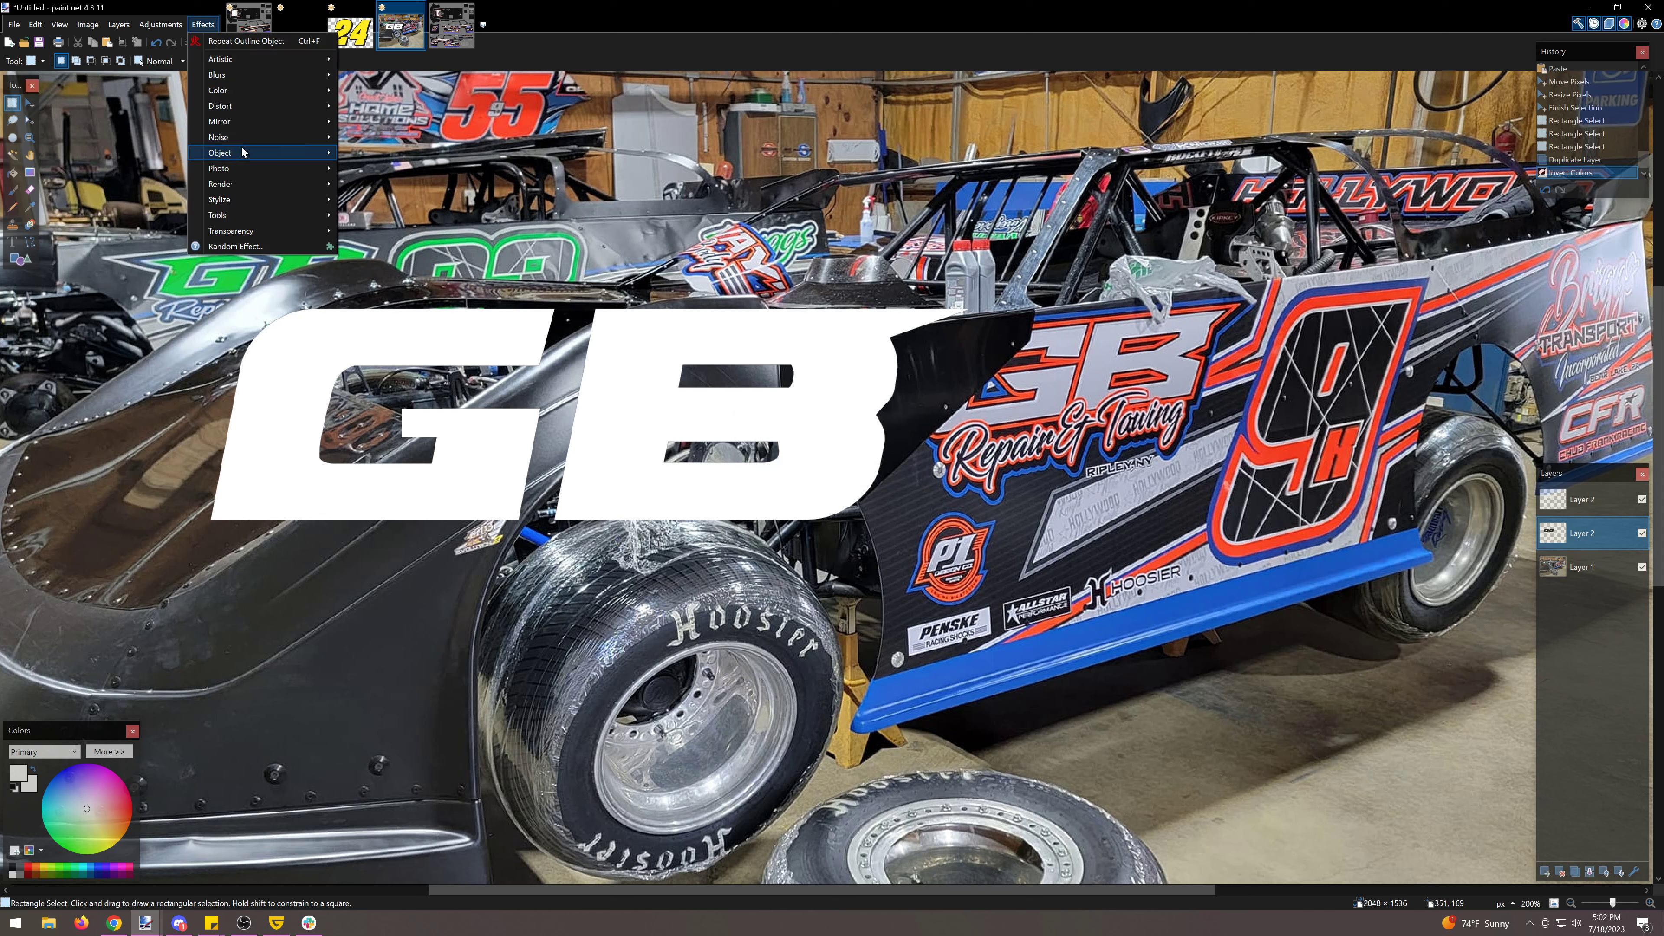
mouse_move(242, 153)
click(387, 153)
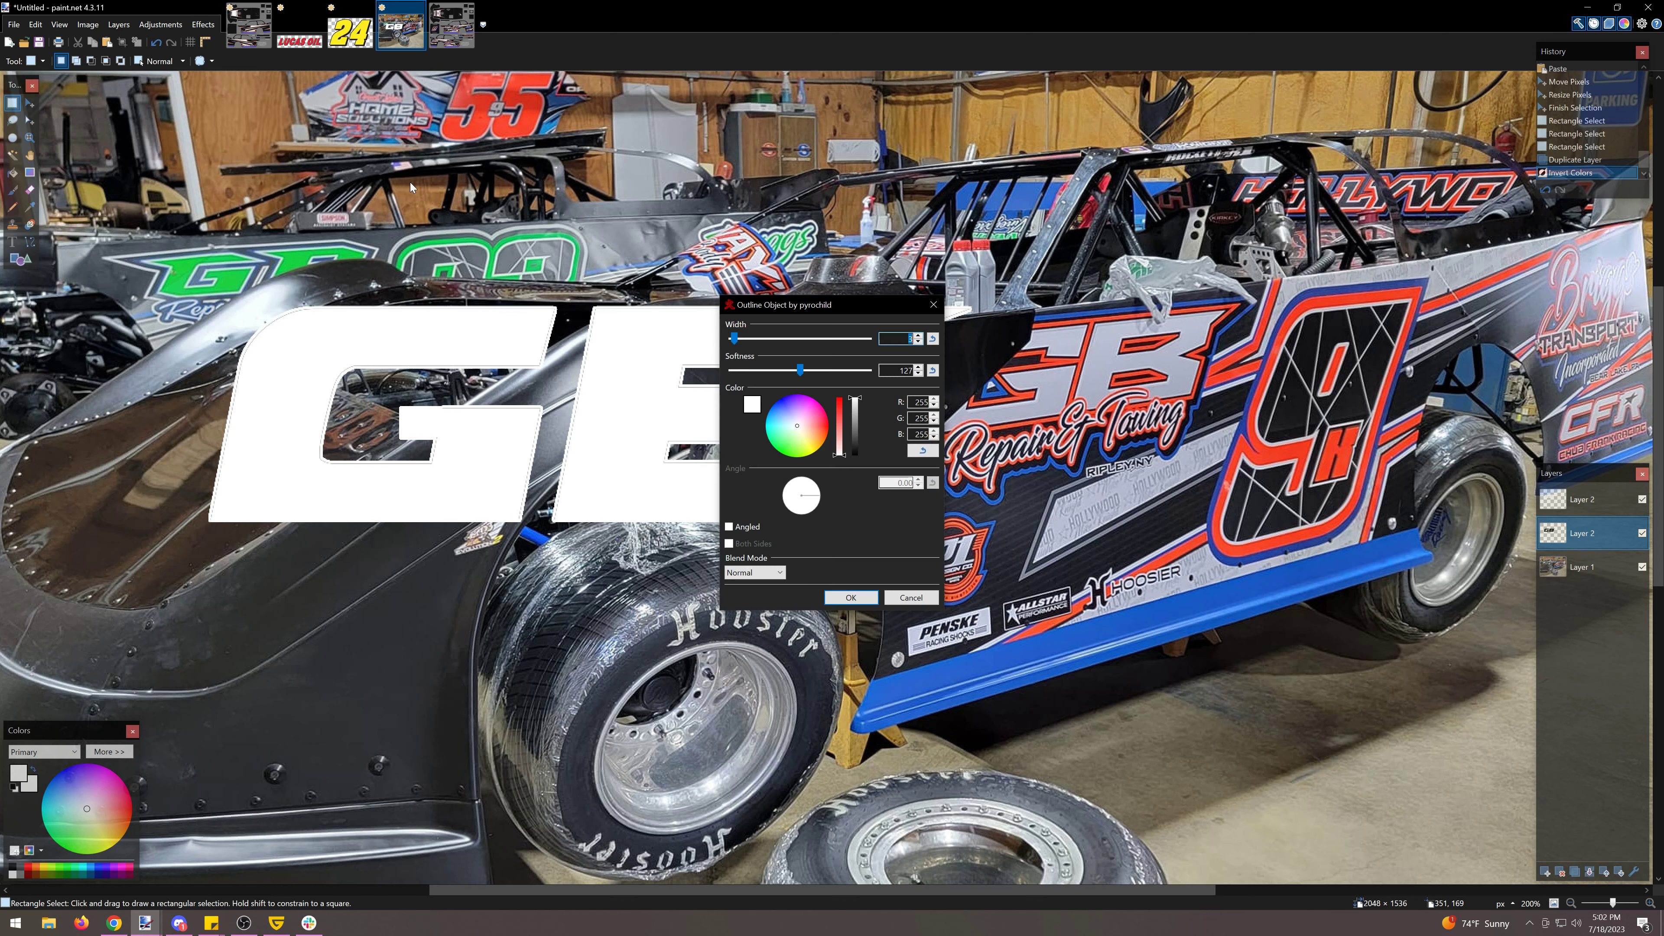
drag(858, 423, 849, 518)
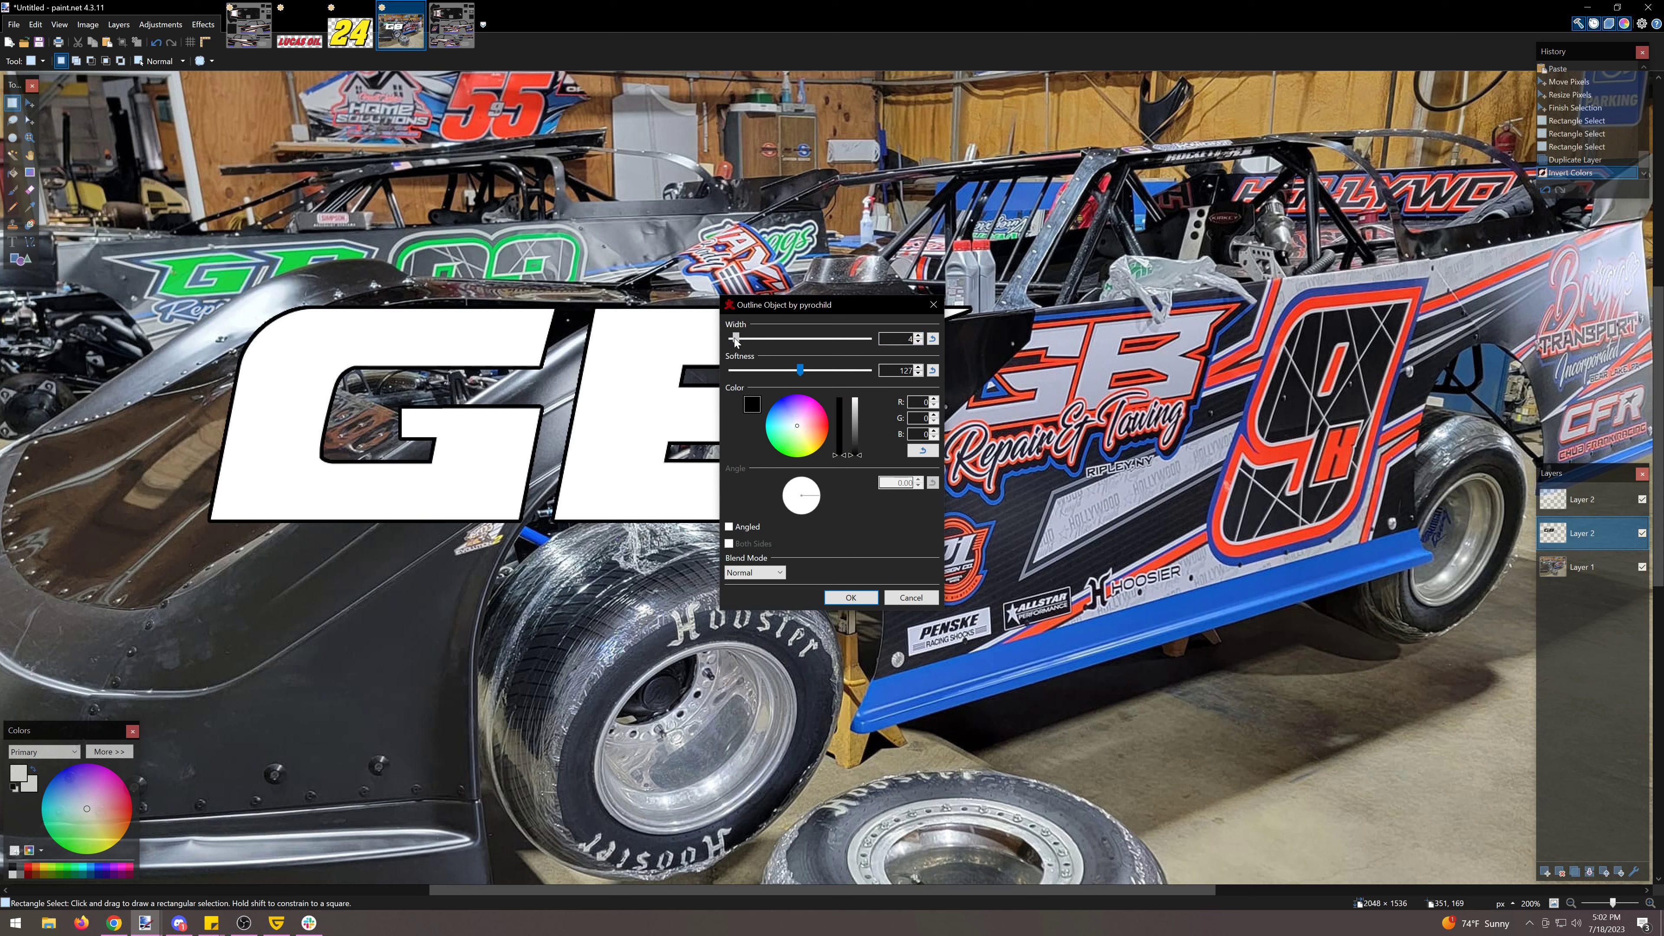
click(861, 604)
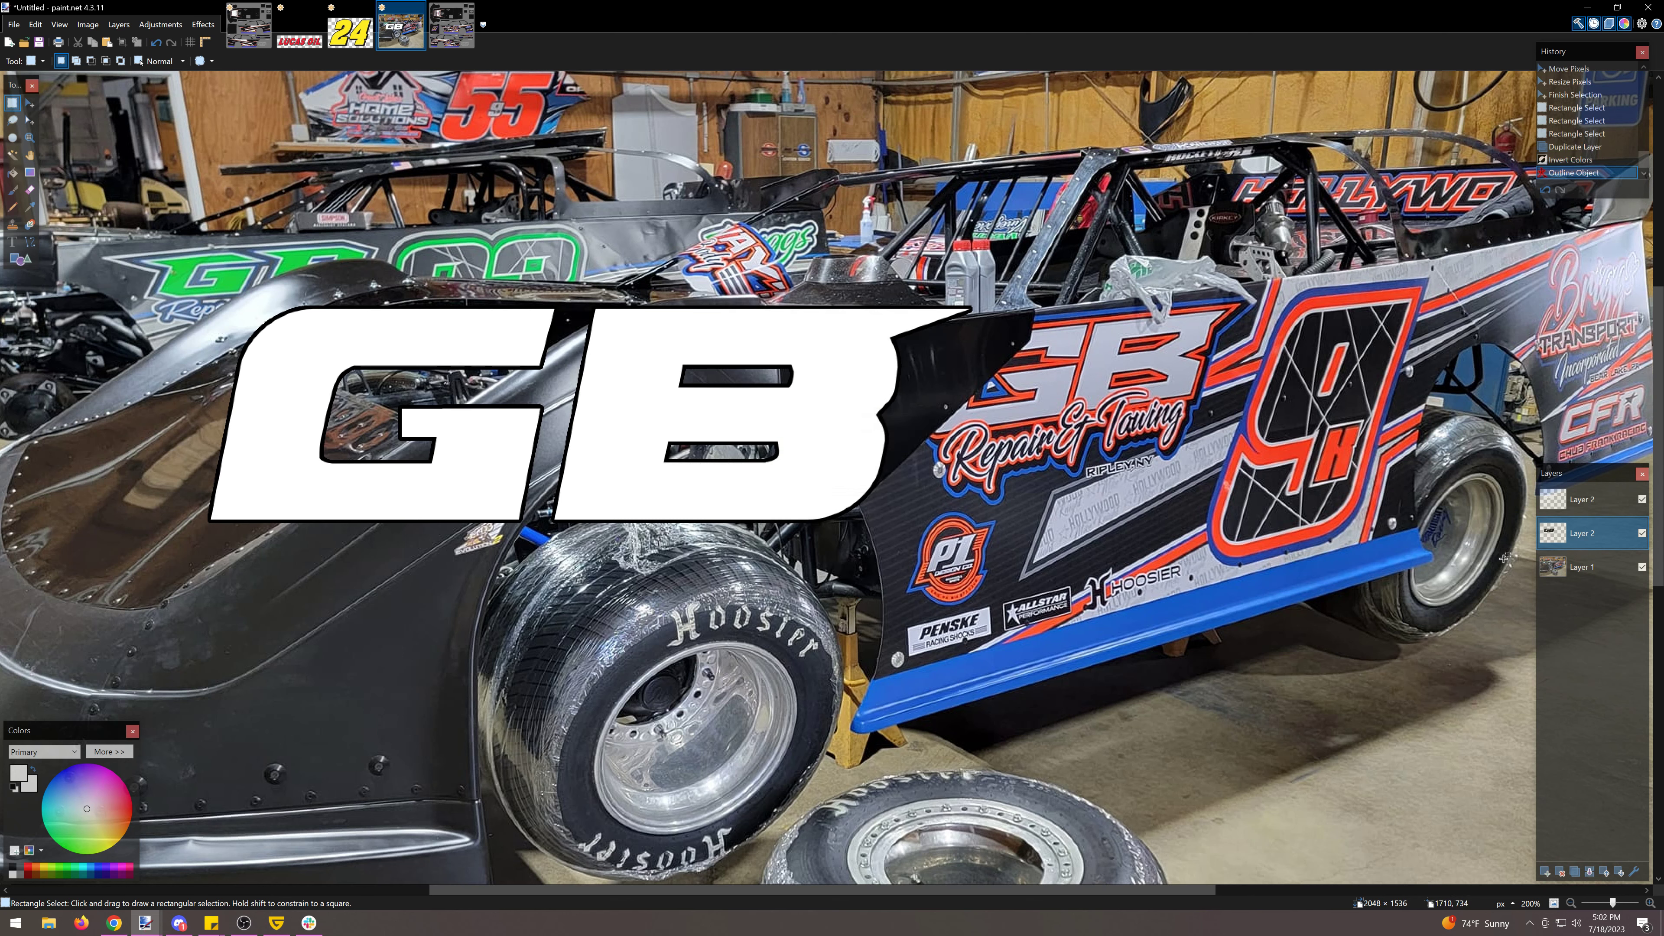
Step: Duplicate the black-outlined GB layer and fill the lettering on the lower copy with orange
click(1575, 873)
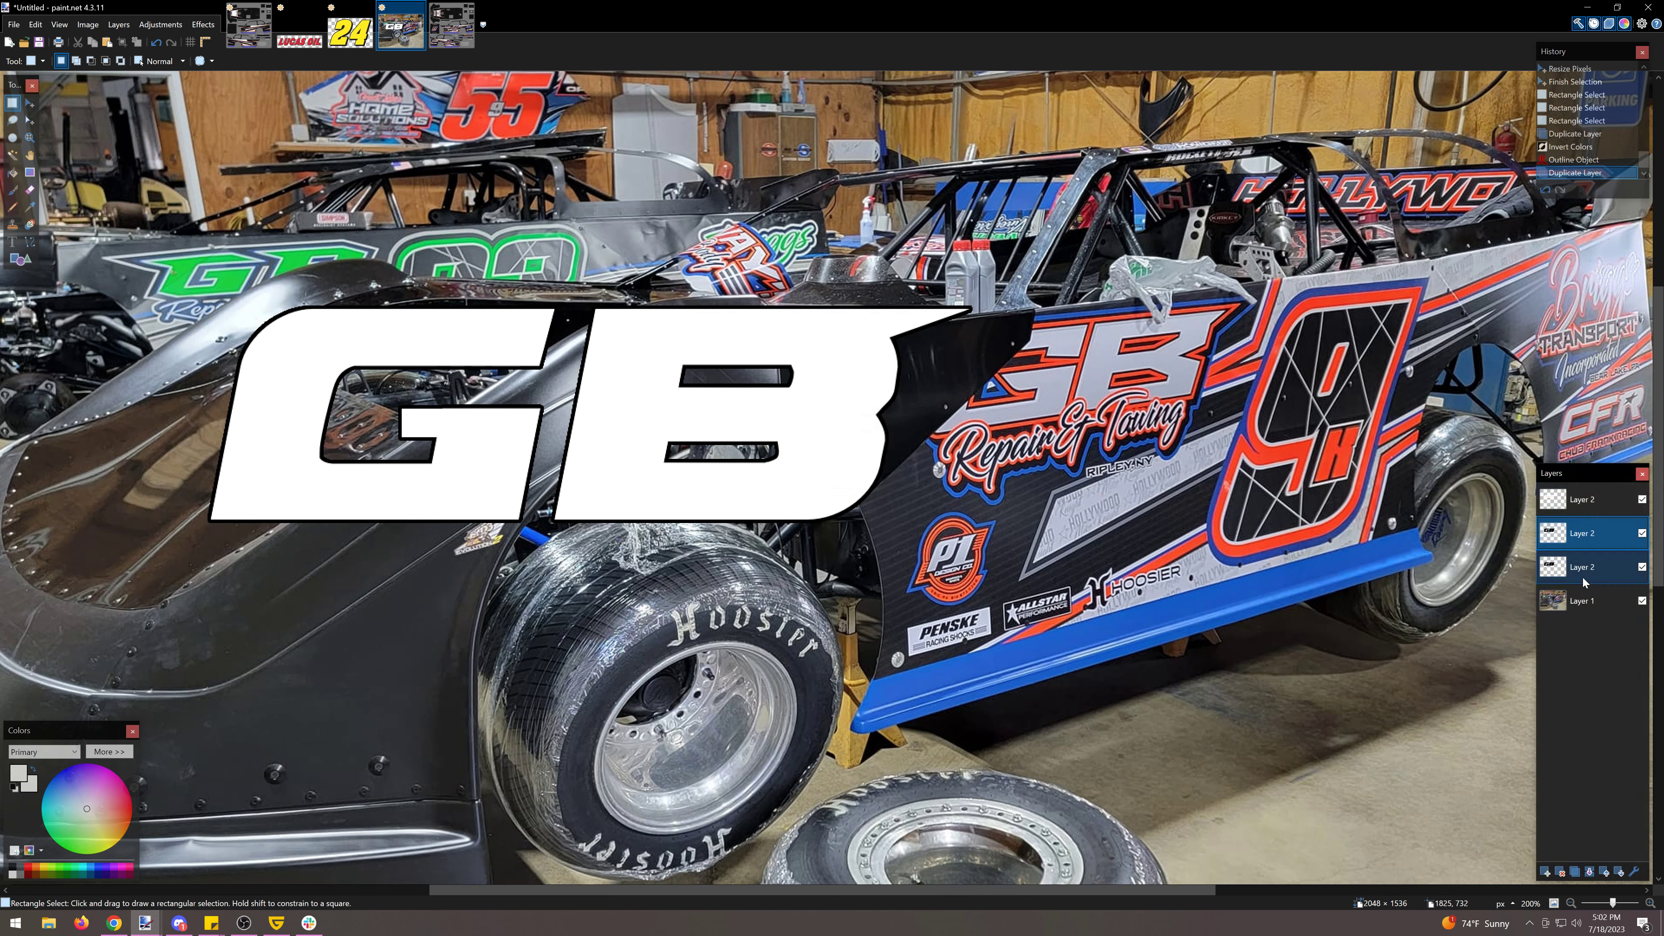
click(1582, 577)
click(13, 173)
click(128, 828)
click(499, 483)
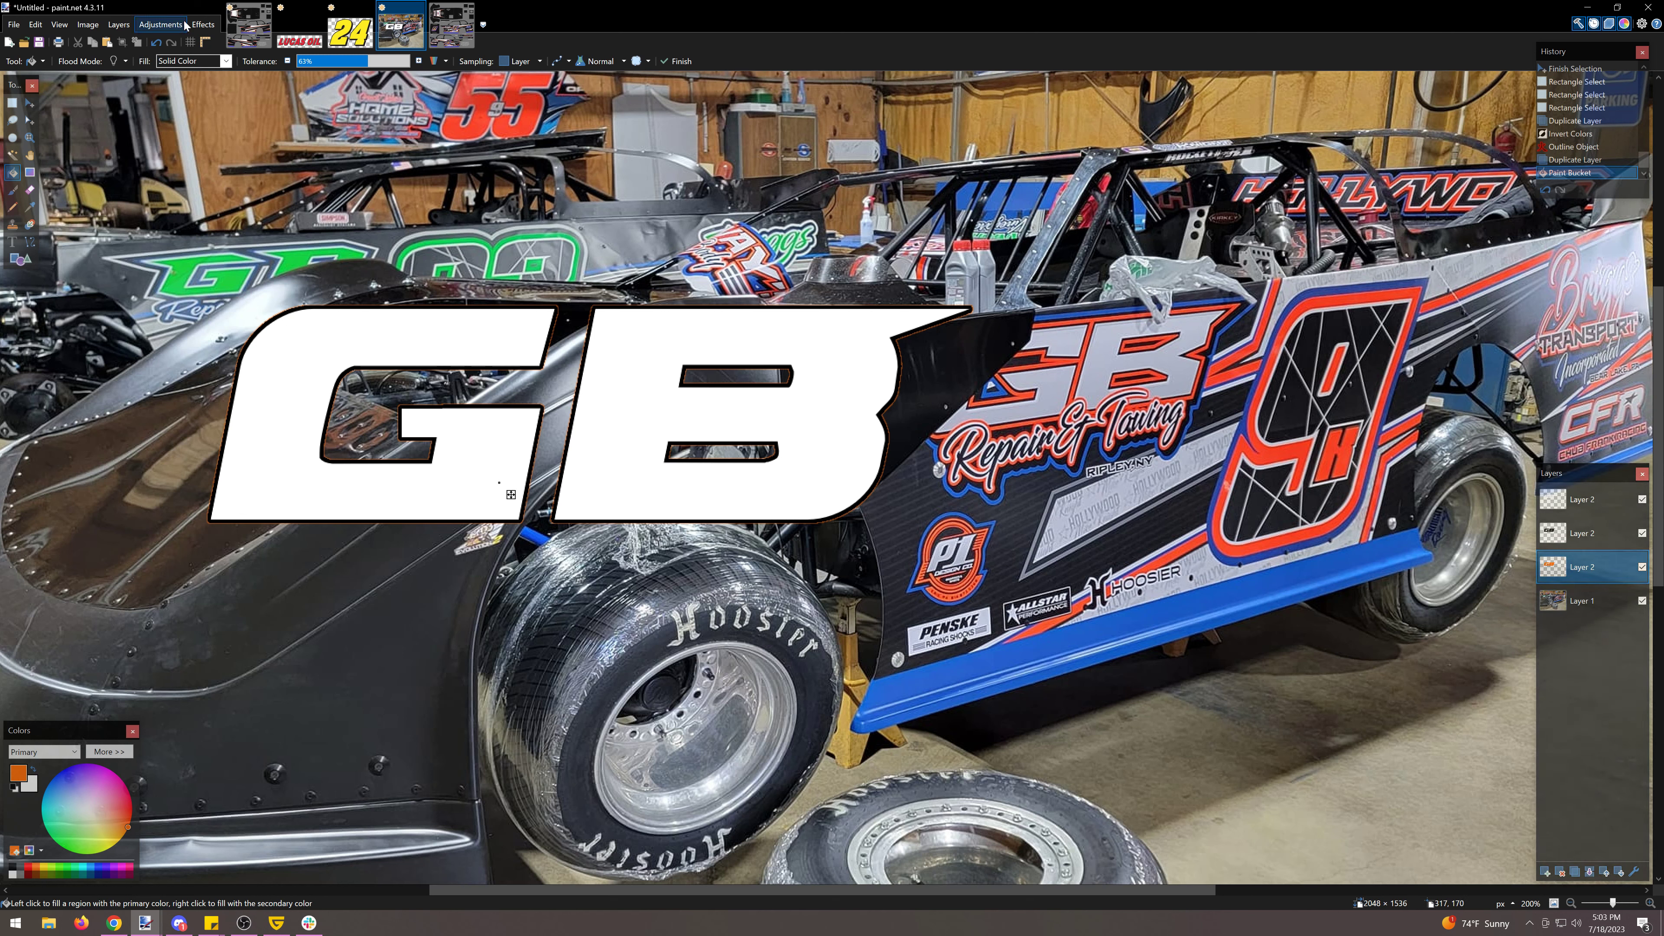
Step: Add an orange outline (R 255, G 106, B 0) around the lower GB copy with Outline Object
click(204, 24)
click(384, 159)
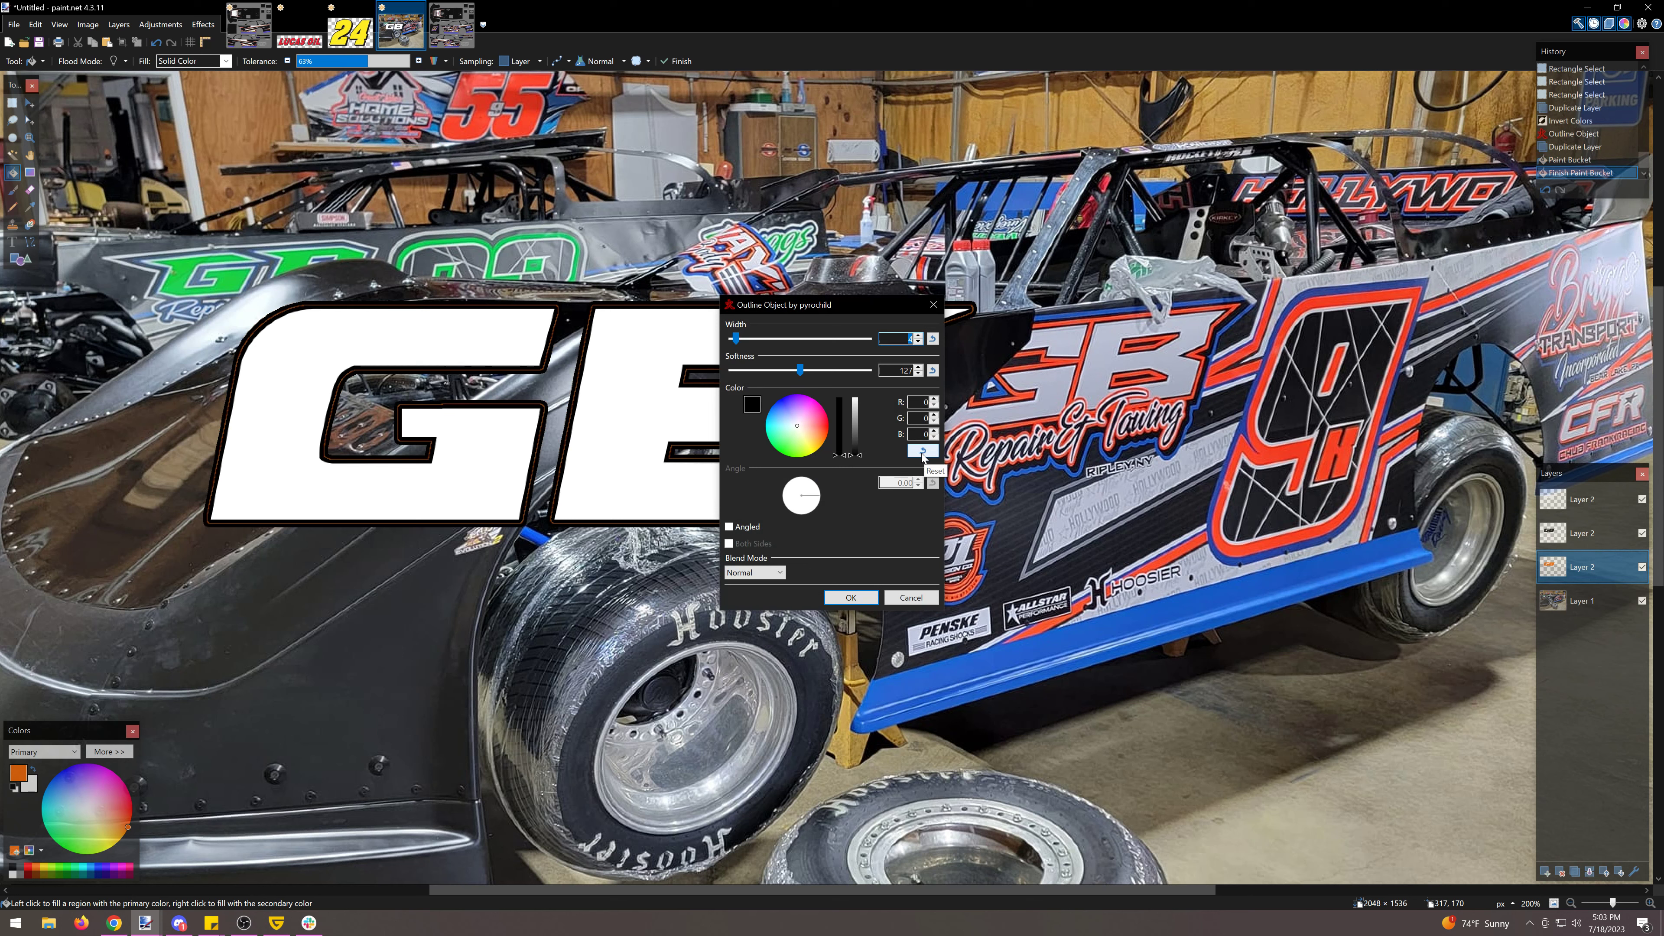
click(923, 456)
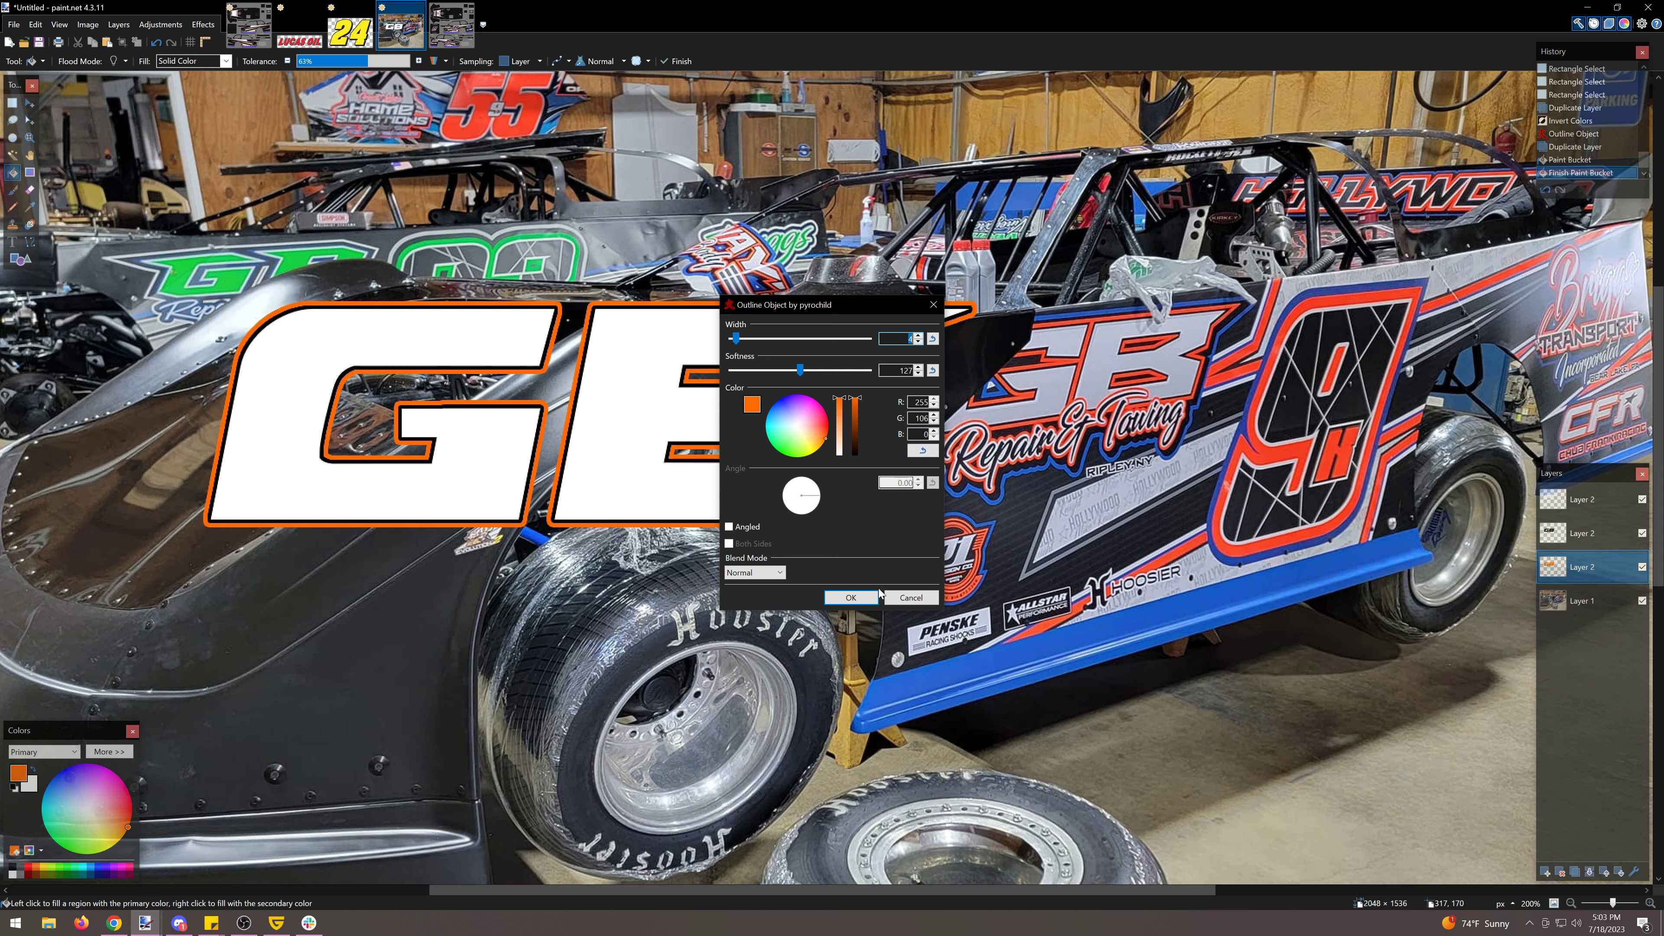
click(870, 597)
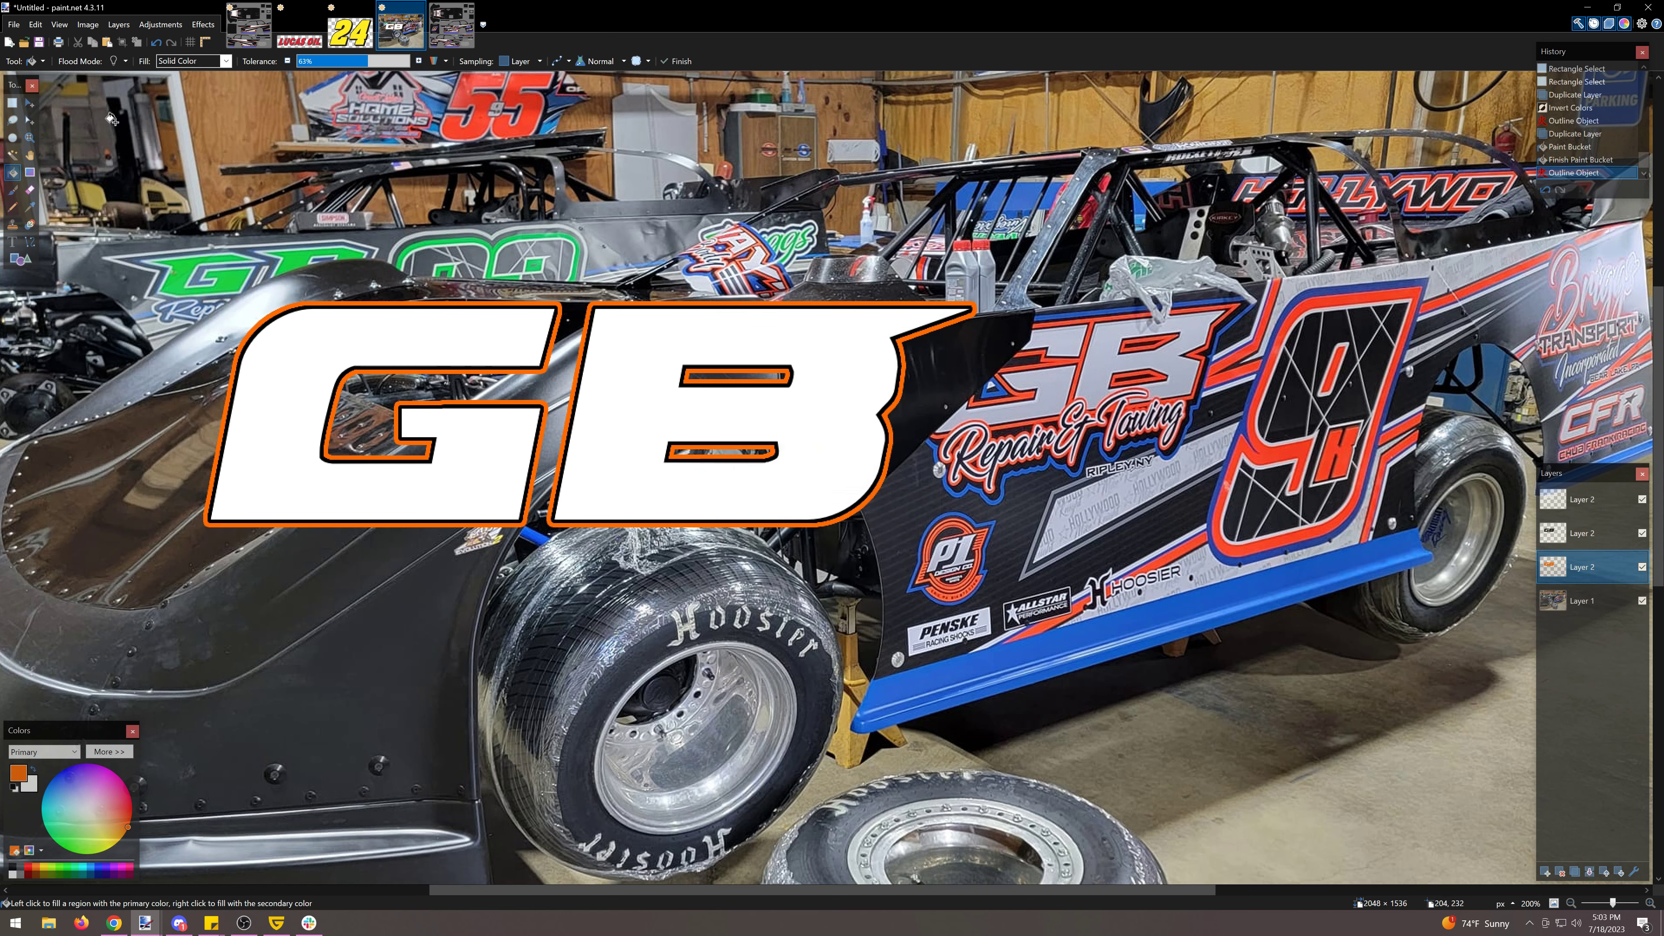
Step: Merge the three stacked GB lettering layers into a single layer above the photo
click(13, 120)
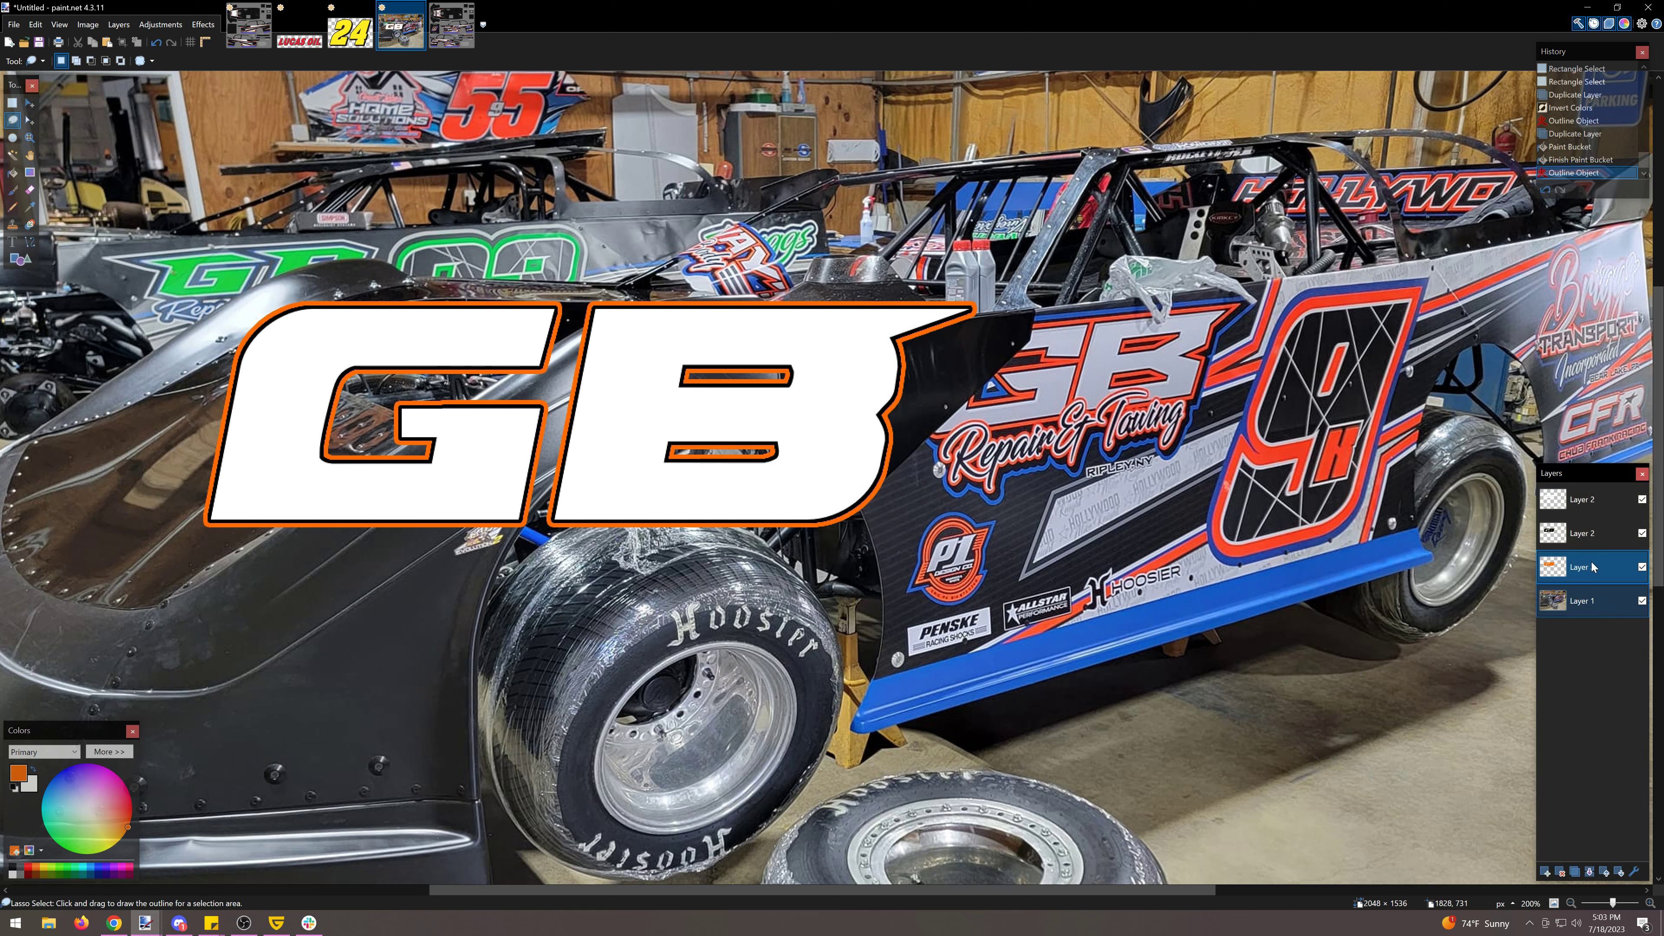
click(1586, 500)
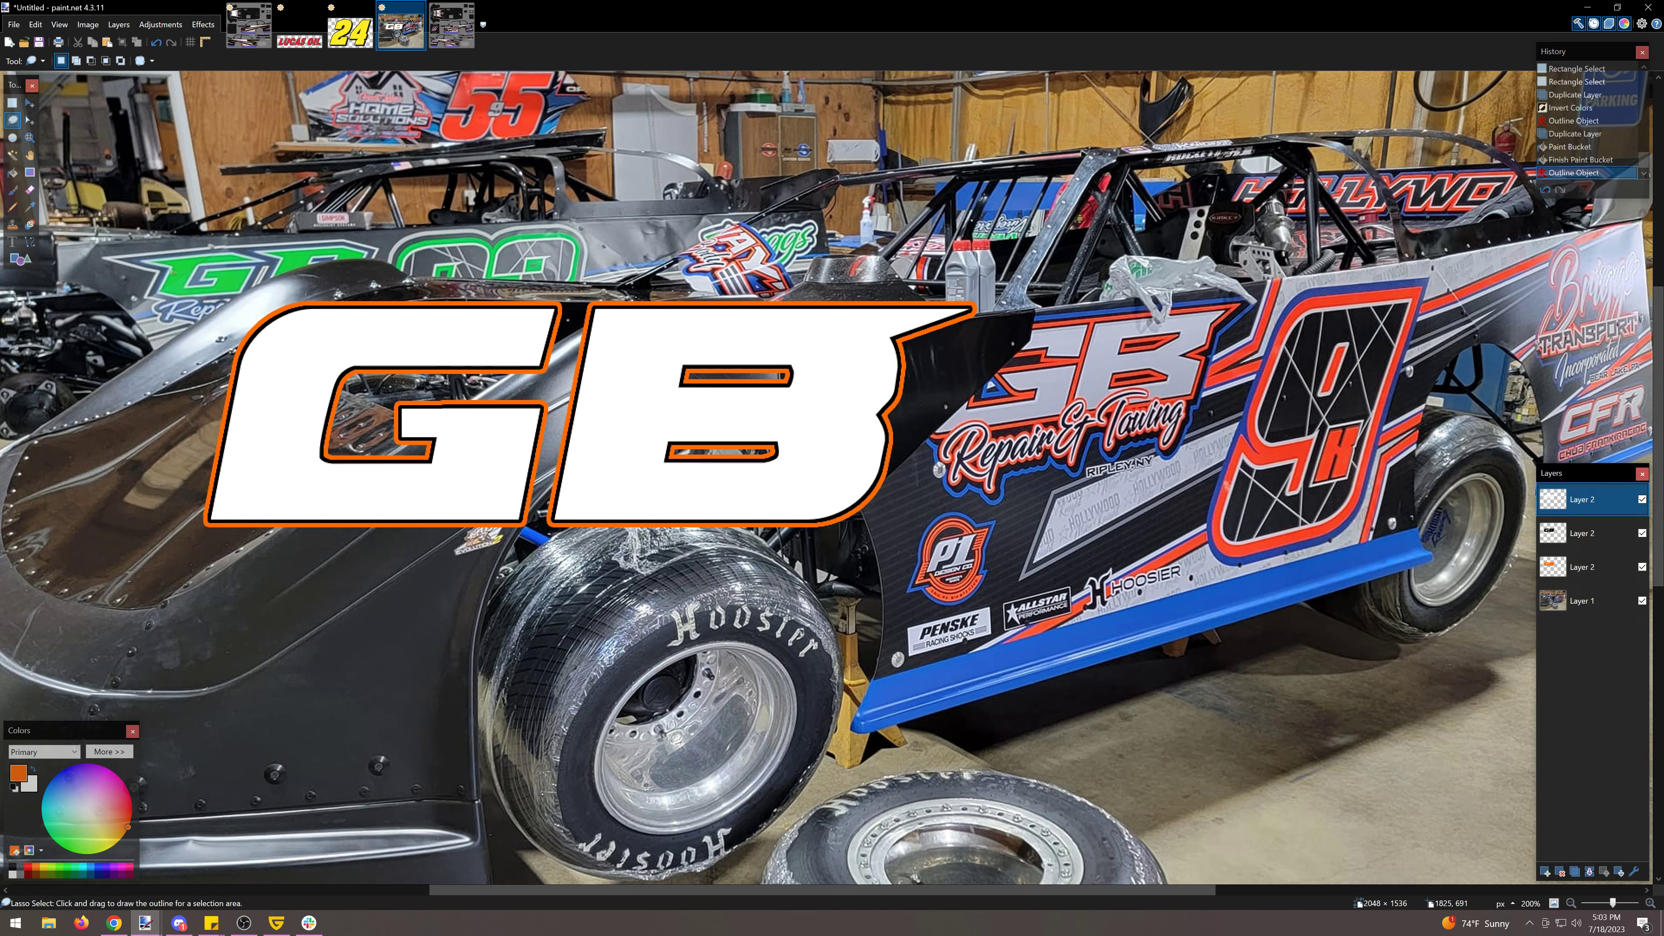
click(1590, 872)
click(1590, 872)
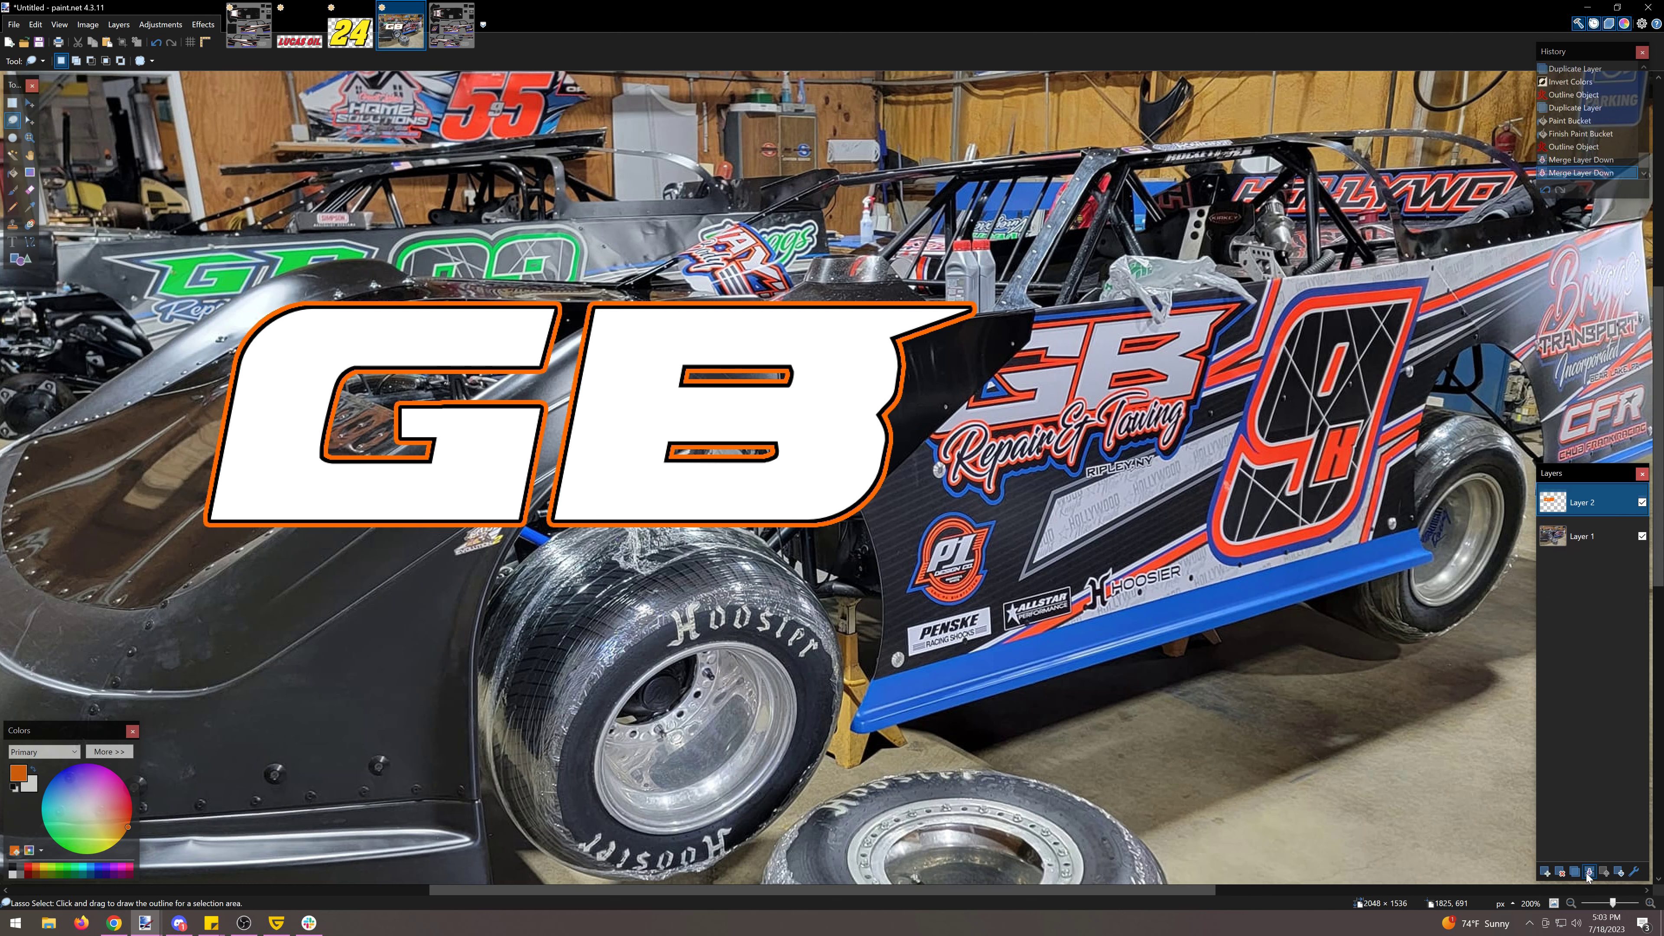
Step: Lasso the outlined letter B, cut it from the lettering layer and paste it onto a new layer
mouse_move(544, 506)
mouse_down()
mouse_move(740, 622)
mouse_move(1042, 335)
mouse_move(750, 262)
mouse_move(583, 270)
mouse_up()
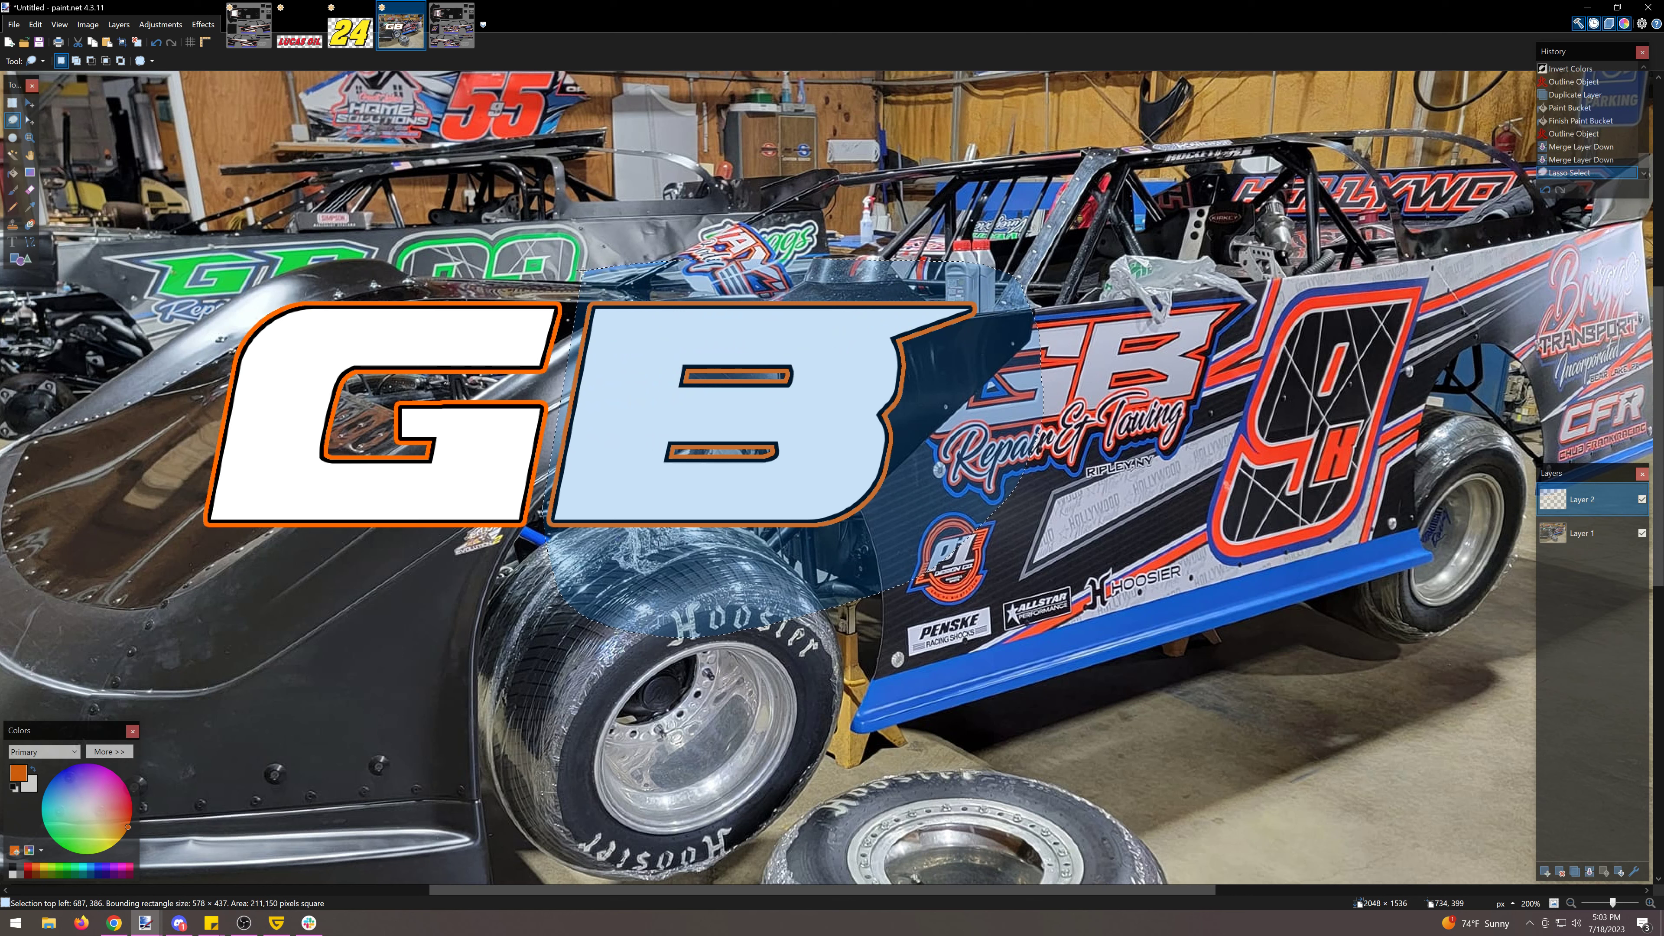
key(Delete)
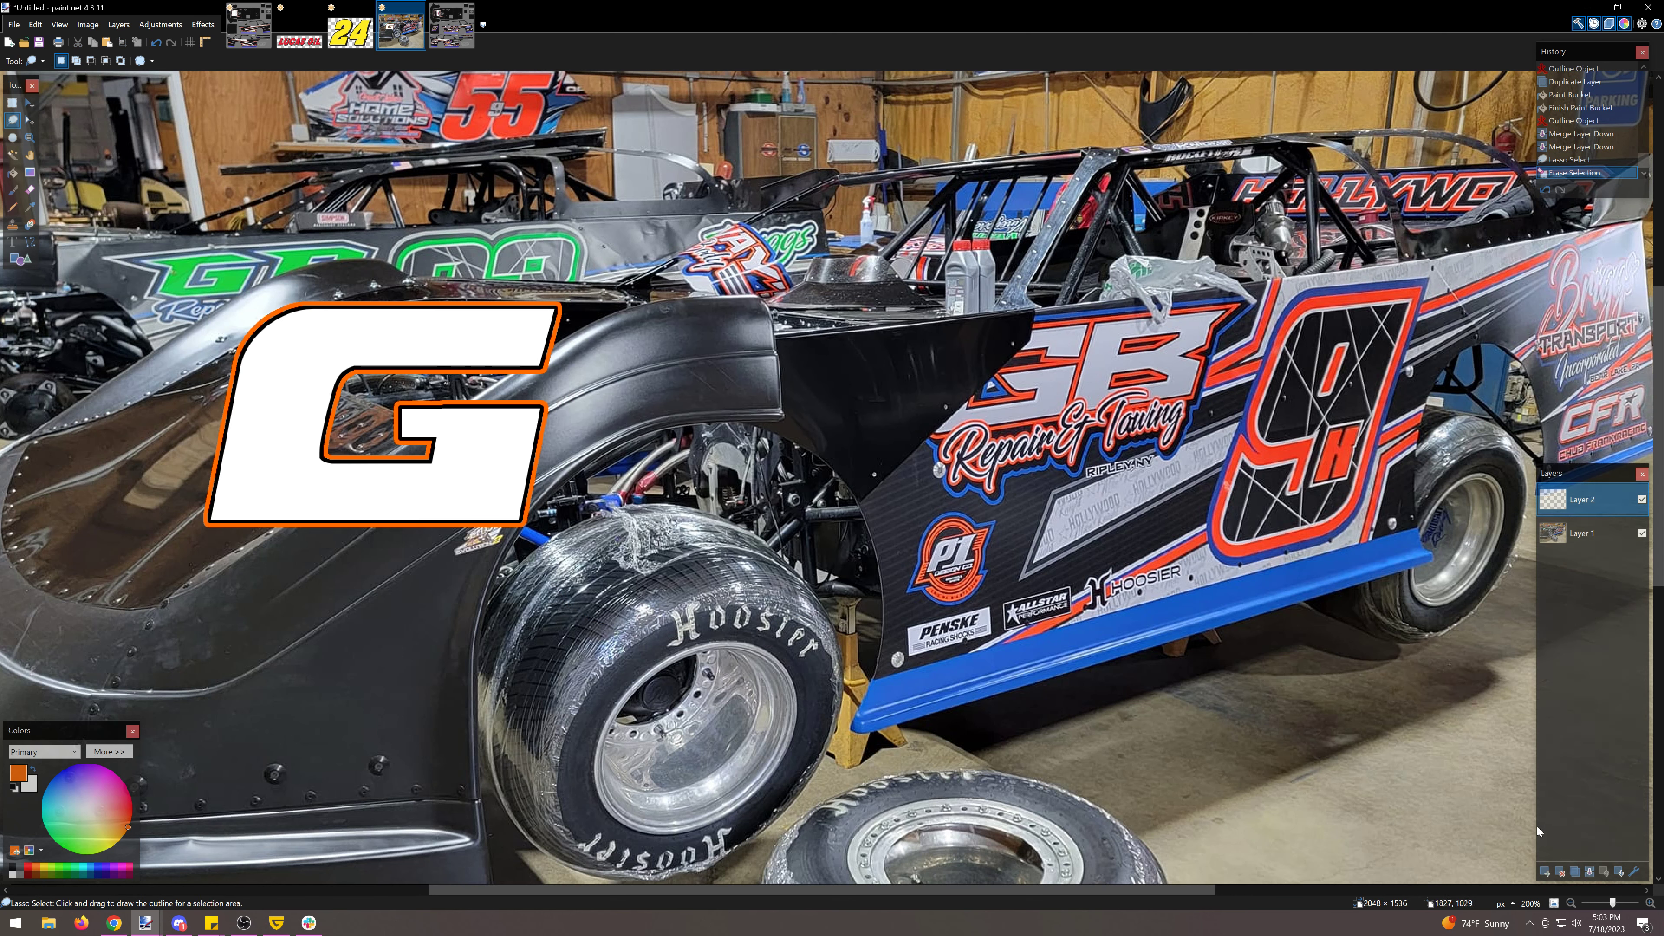
click(1545, 872)
key(ctrl+v)
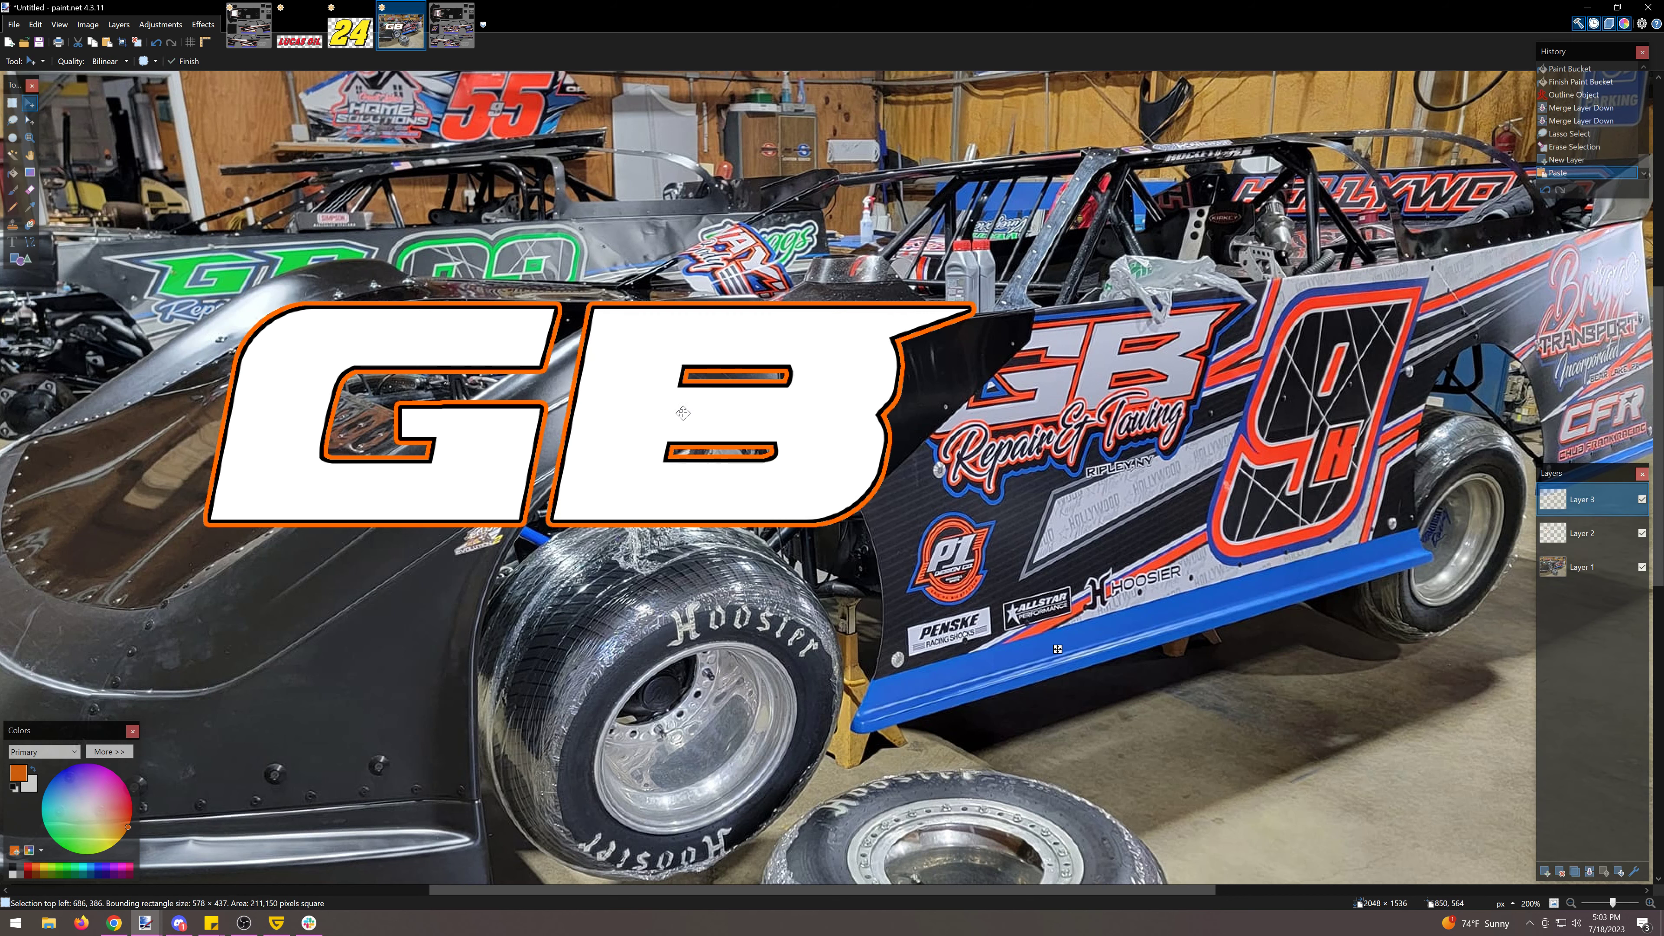
Step: Move the B closer to the G so their outlines meet, deselect and merge it into the lettering layer
drag(684, 413, 662, 412)
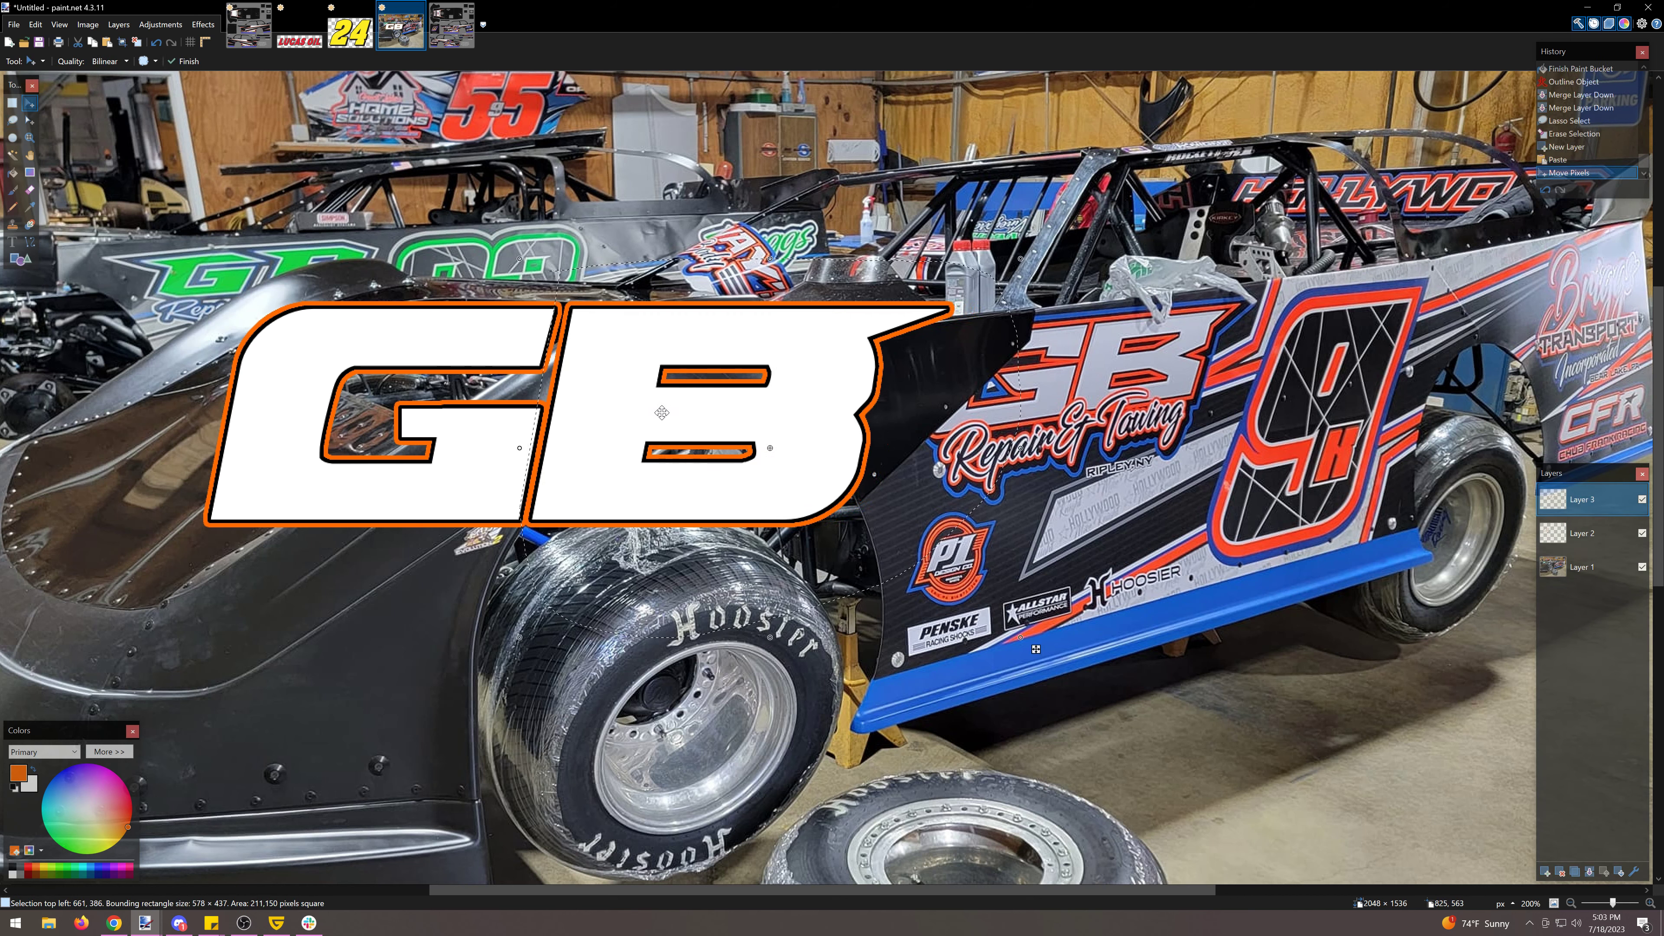
click(11, 103)
click(561, 355)
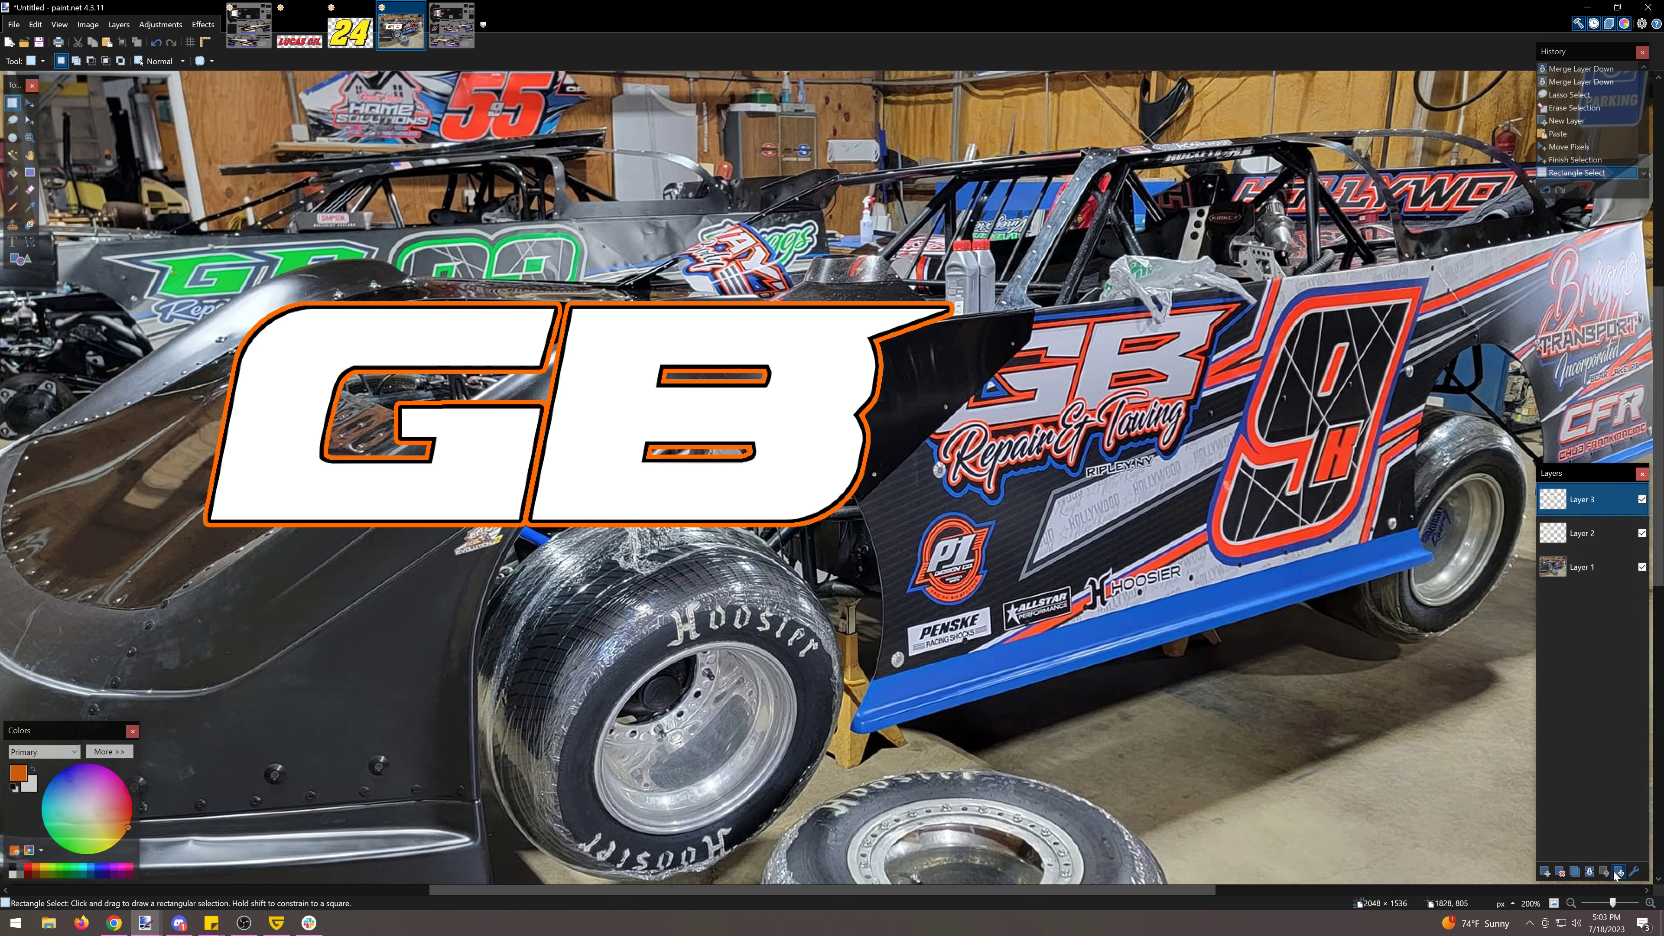
click(1591, 871)
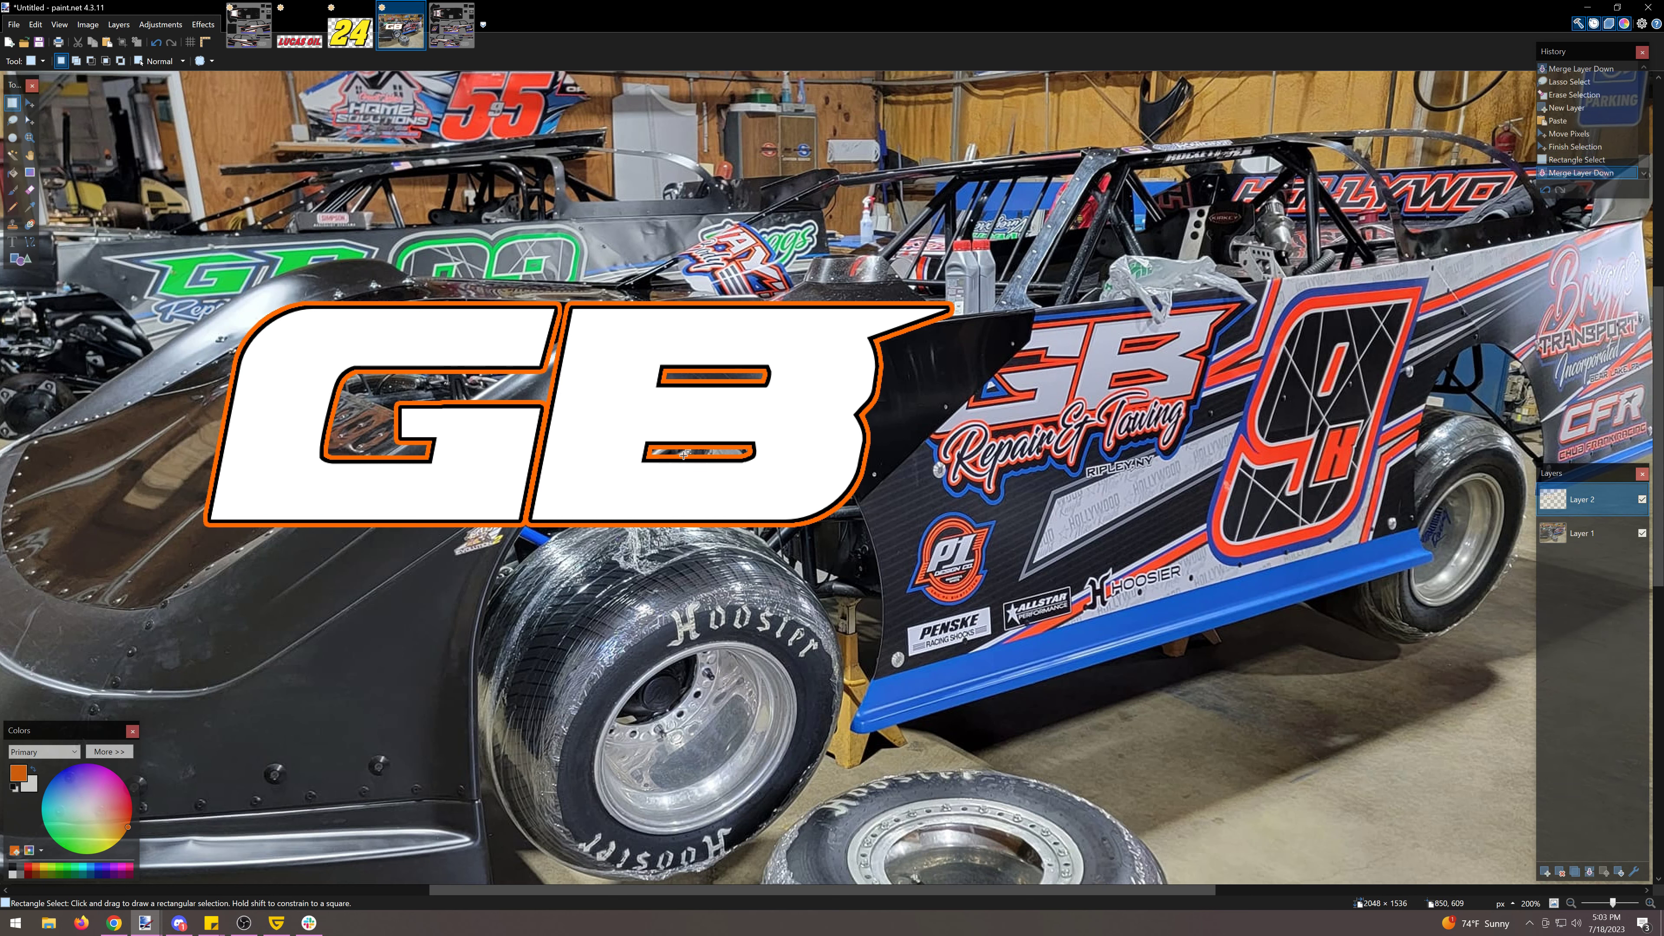
Step: Add a new layer and start black text over the GB lettering in Brush Script Std at size 84
click(1545, 872)
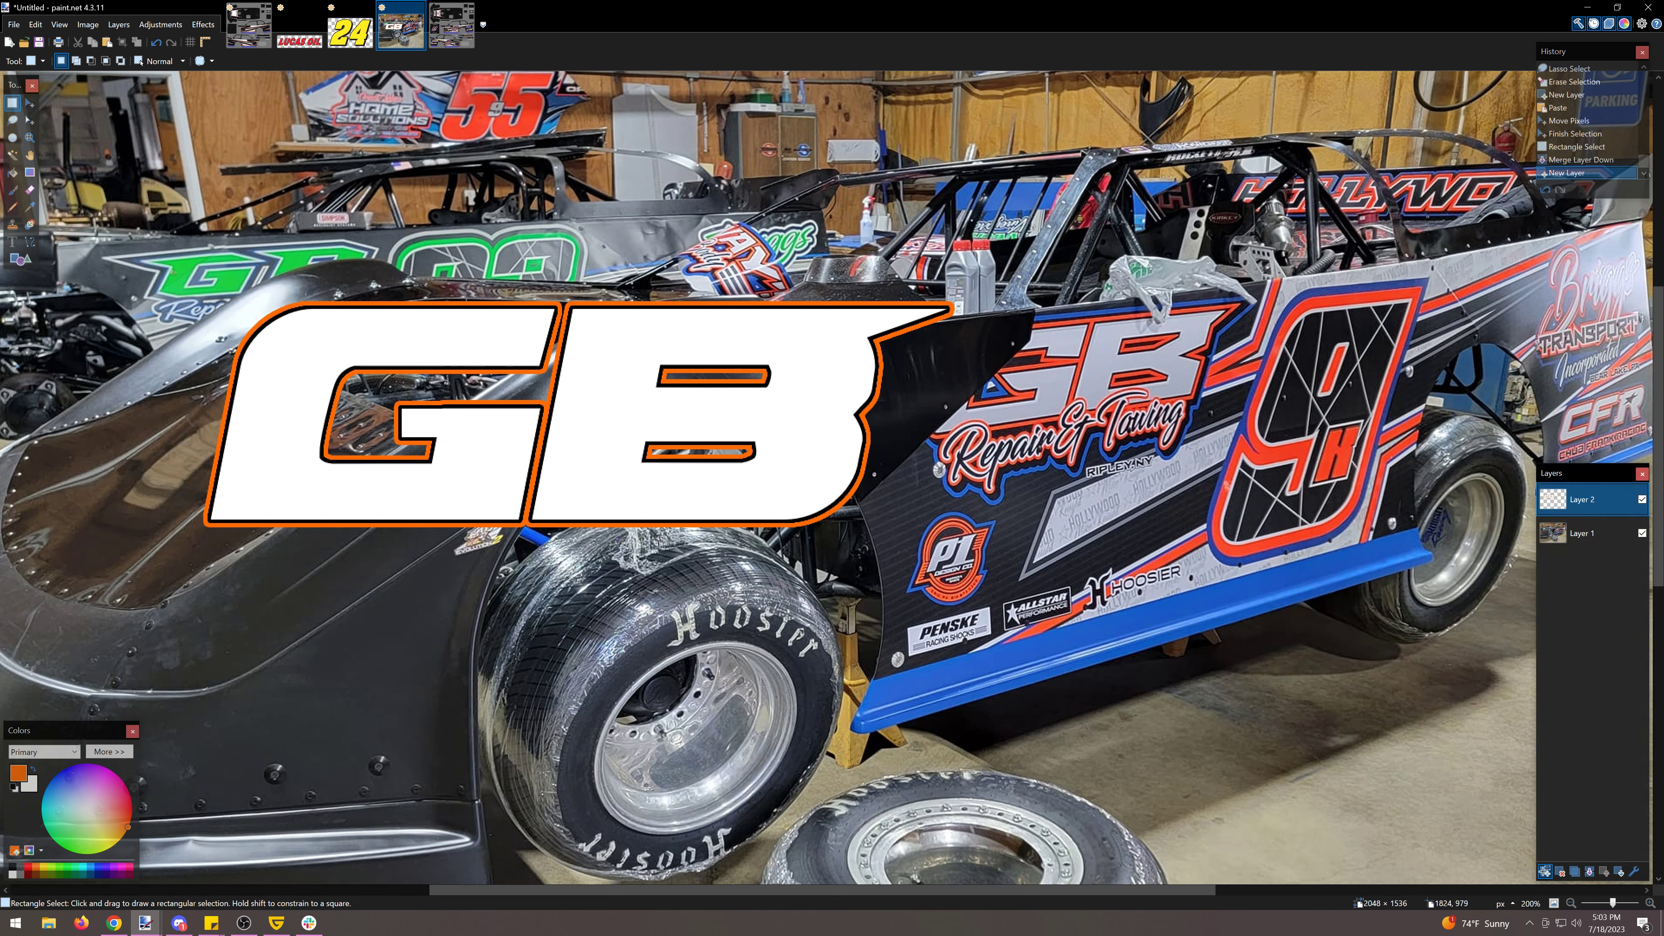
click(11, 241)
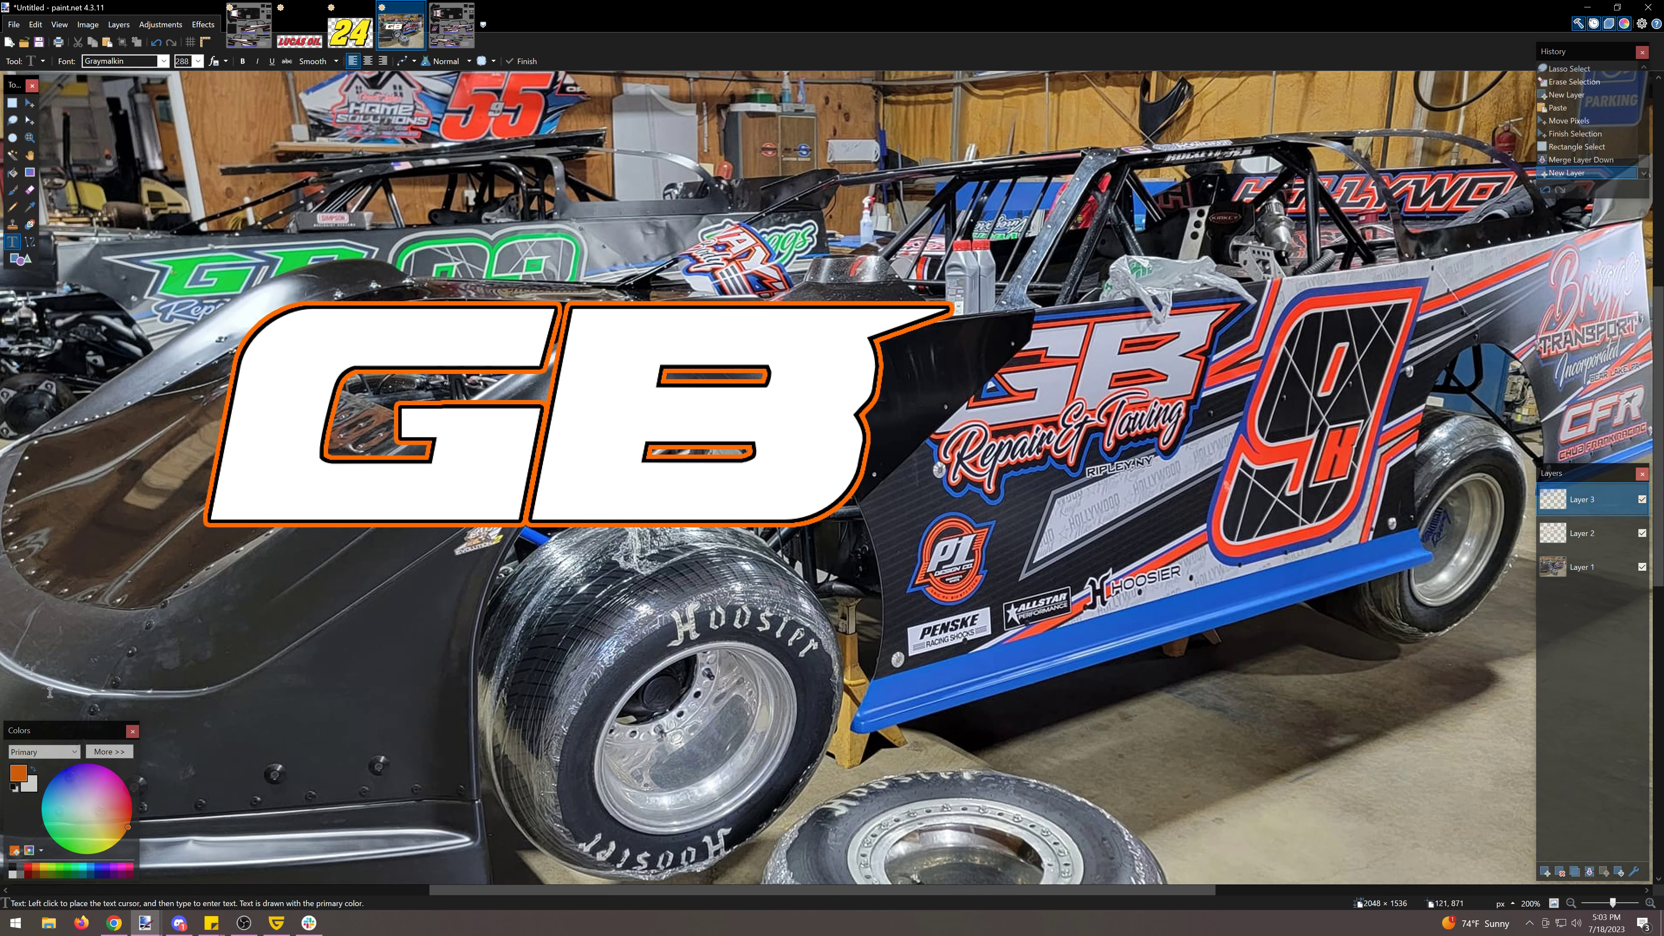
click(13, 866)
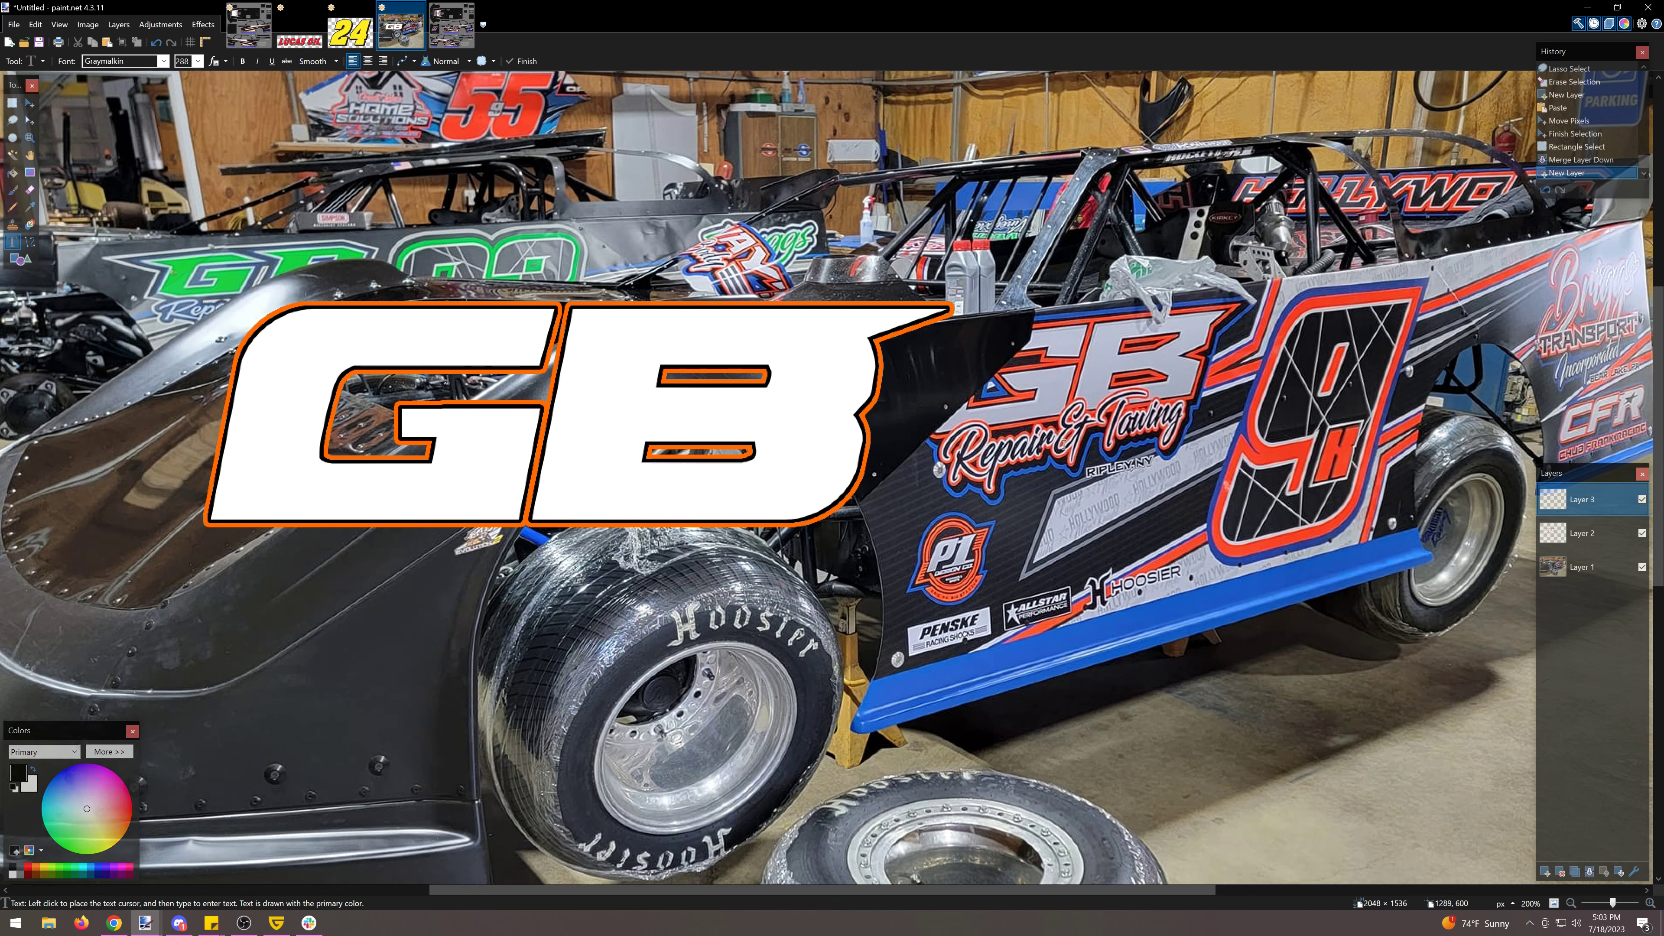
click(317, 524)
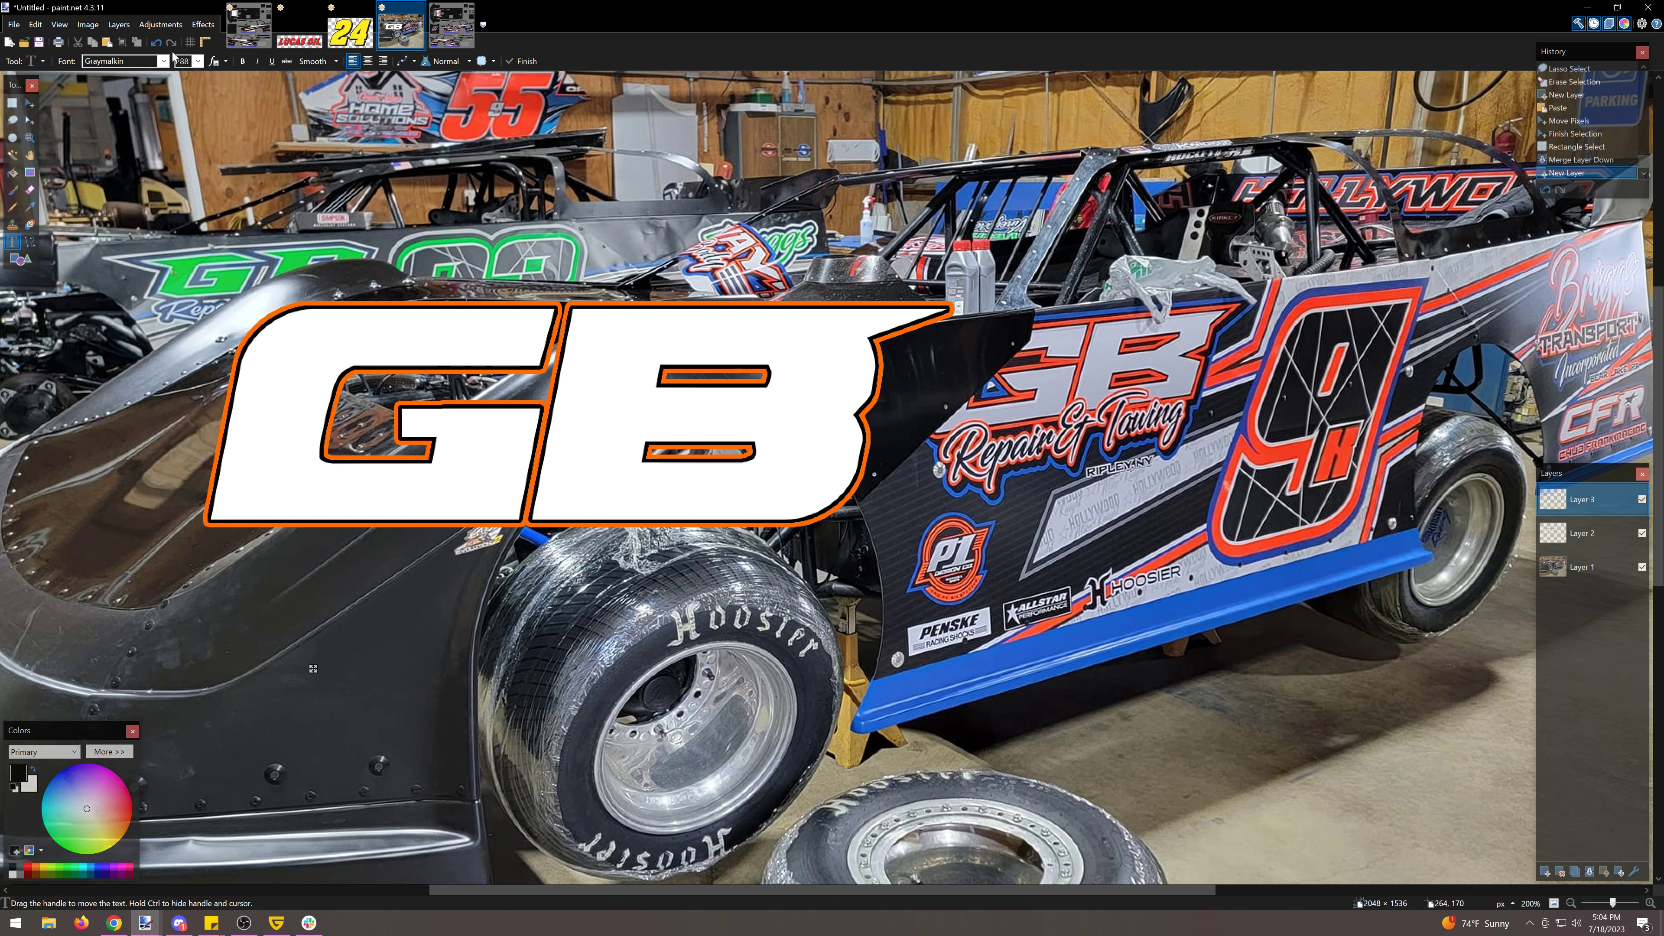
click(198, 61)
scroll(187, 122, up, 2)
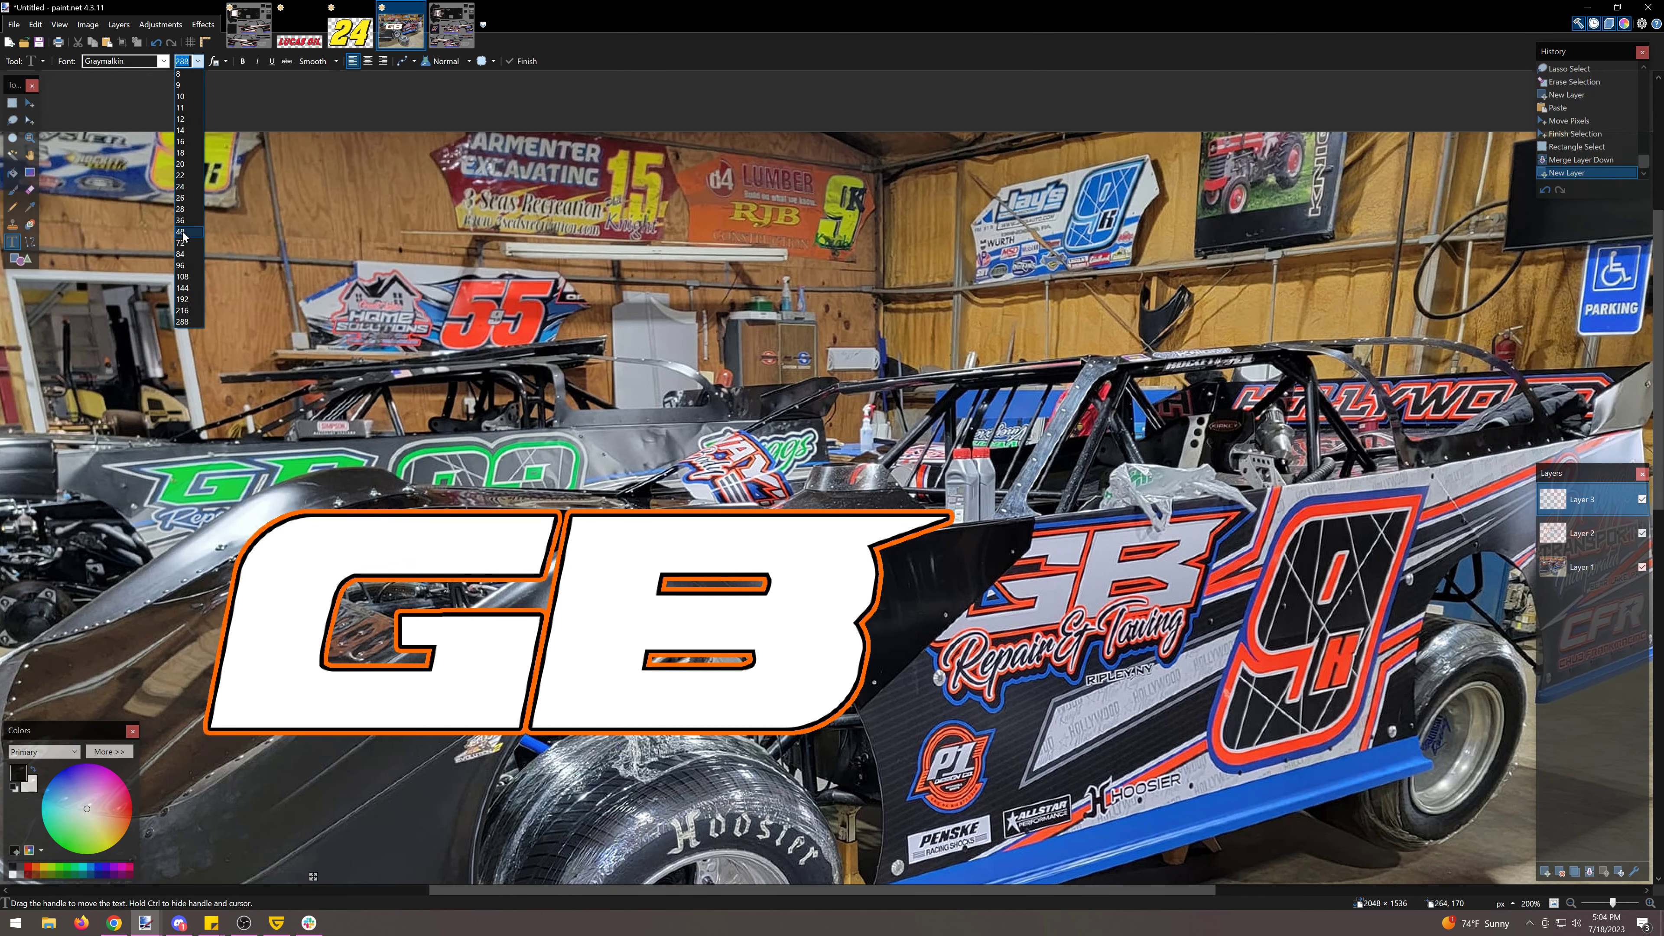
click(187, 255)
scroll(180, 164, down, 2)
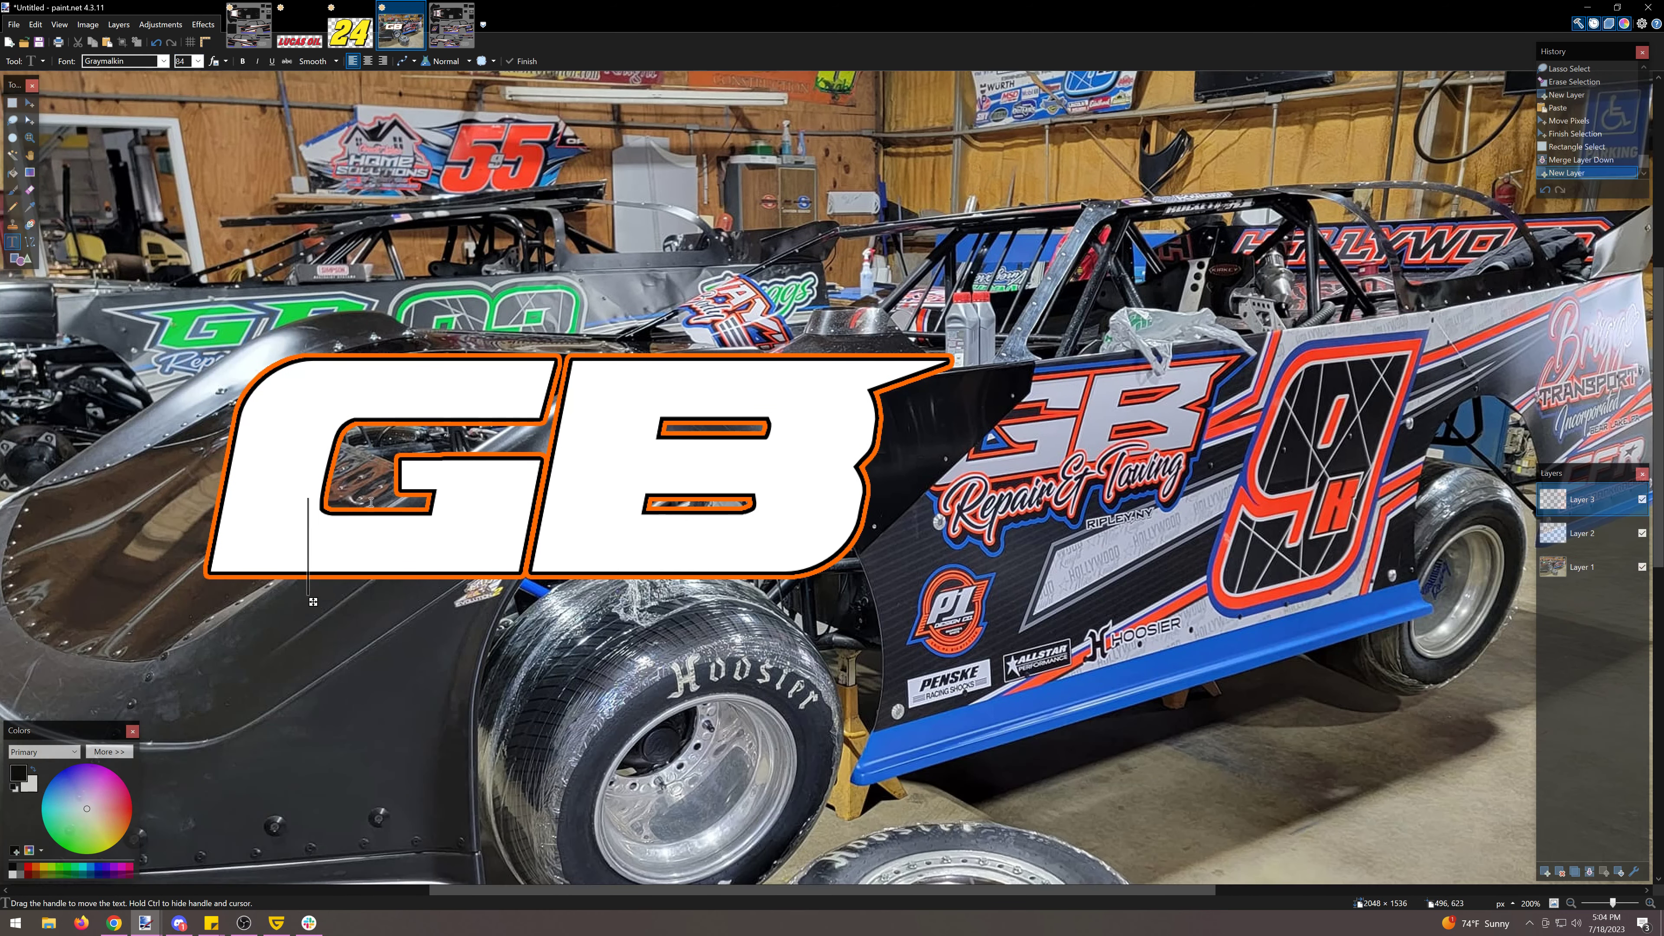
click(163, 61)
key(b)
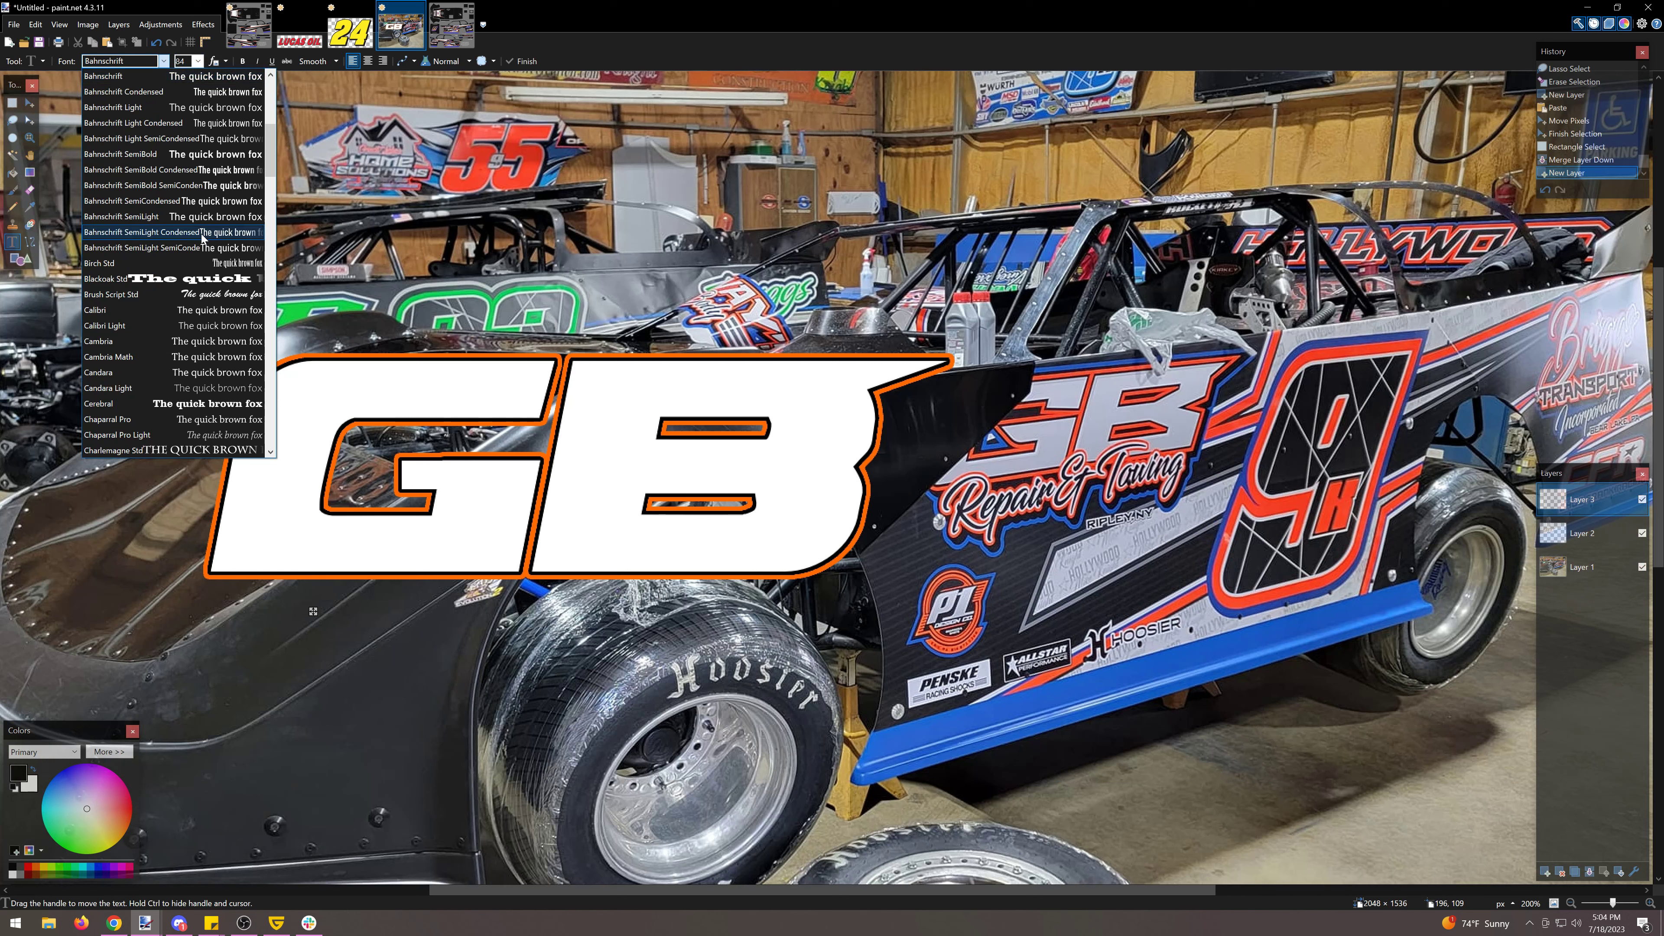
click(197, 294)
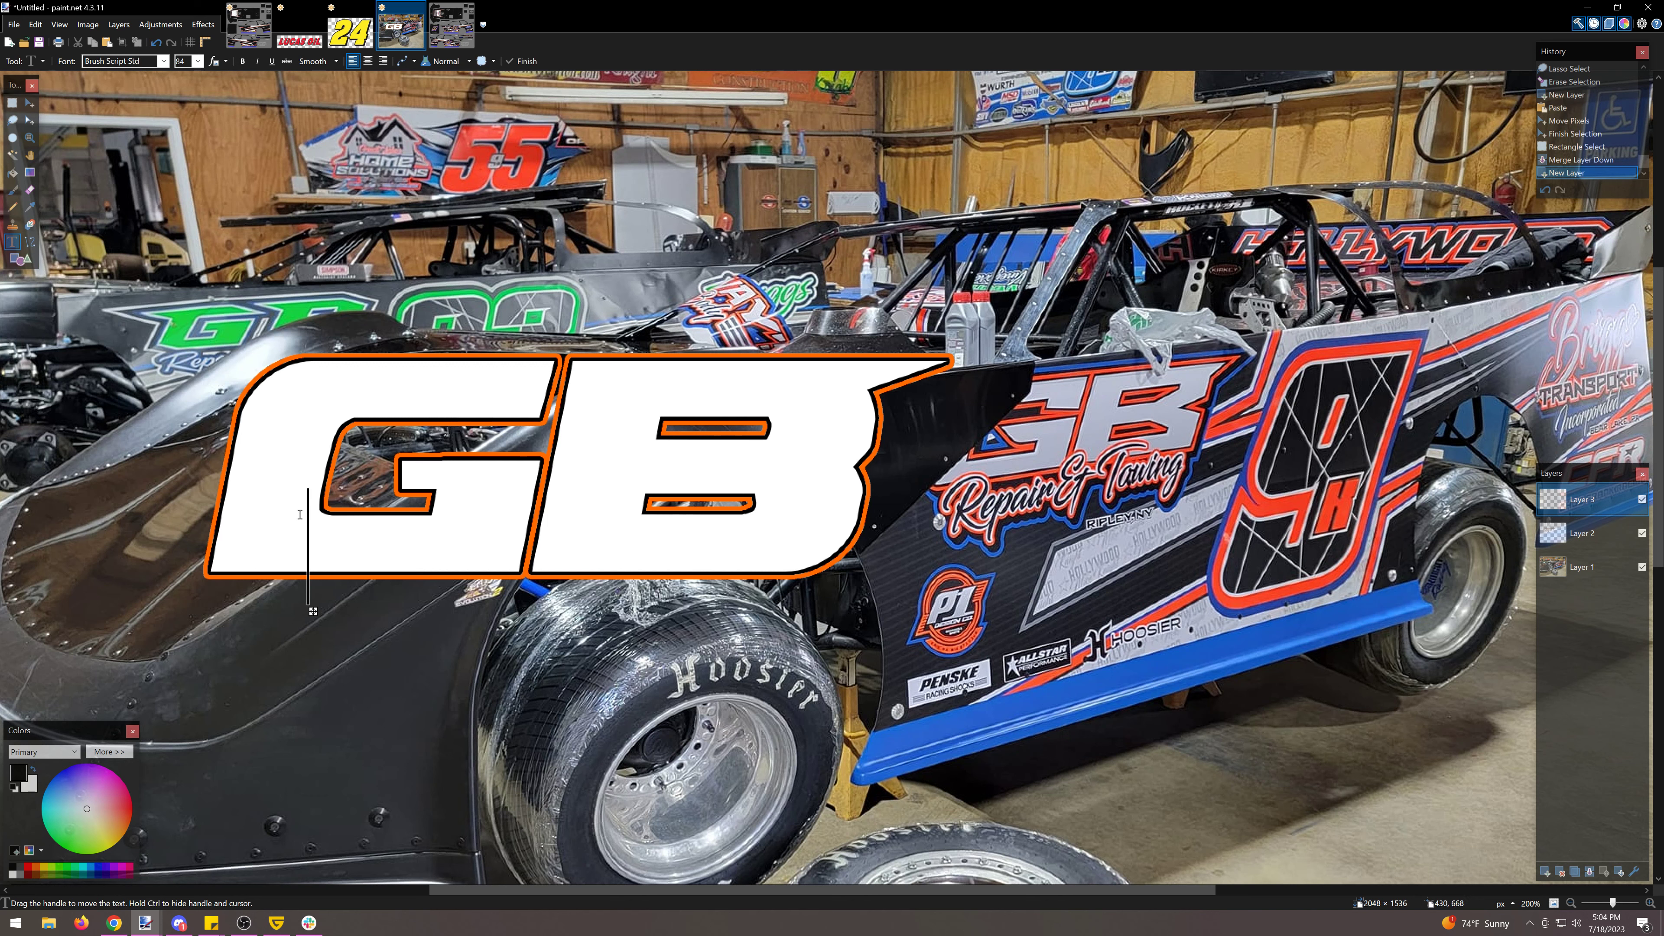
Step: Enter the text "Repair & Towing" and position it across the lower edge of the GB lettering
text(Re)
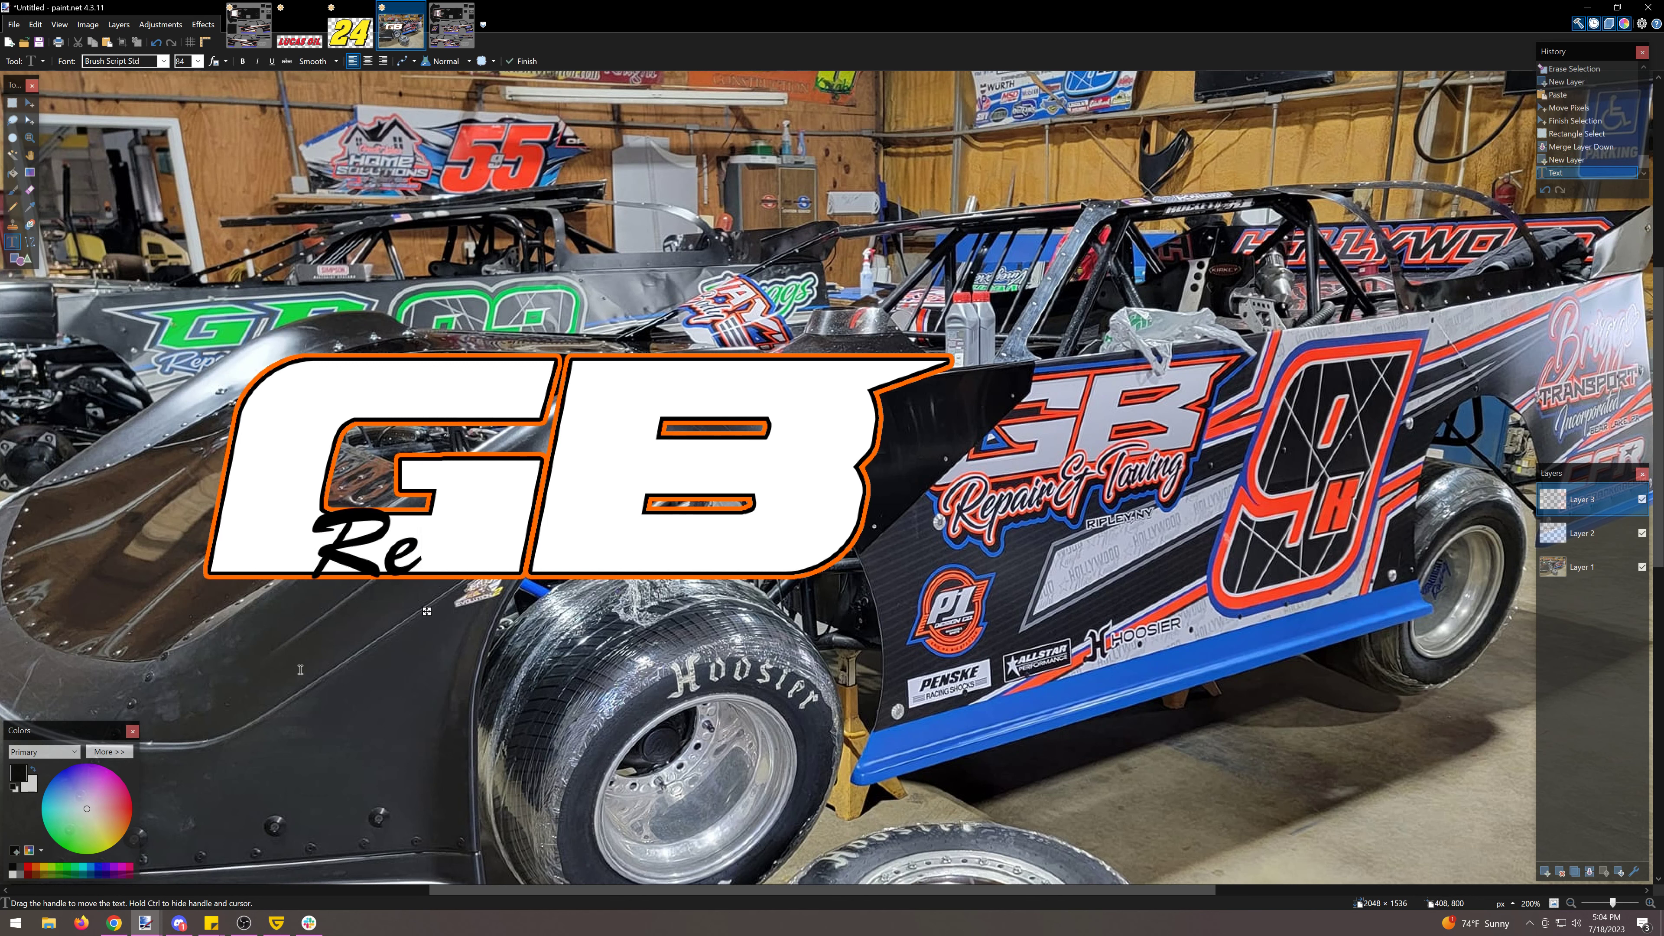
text(pair )
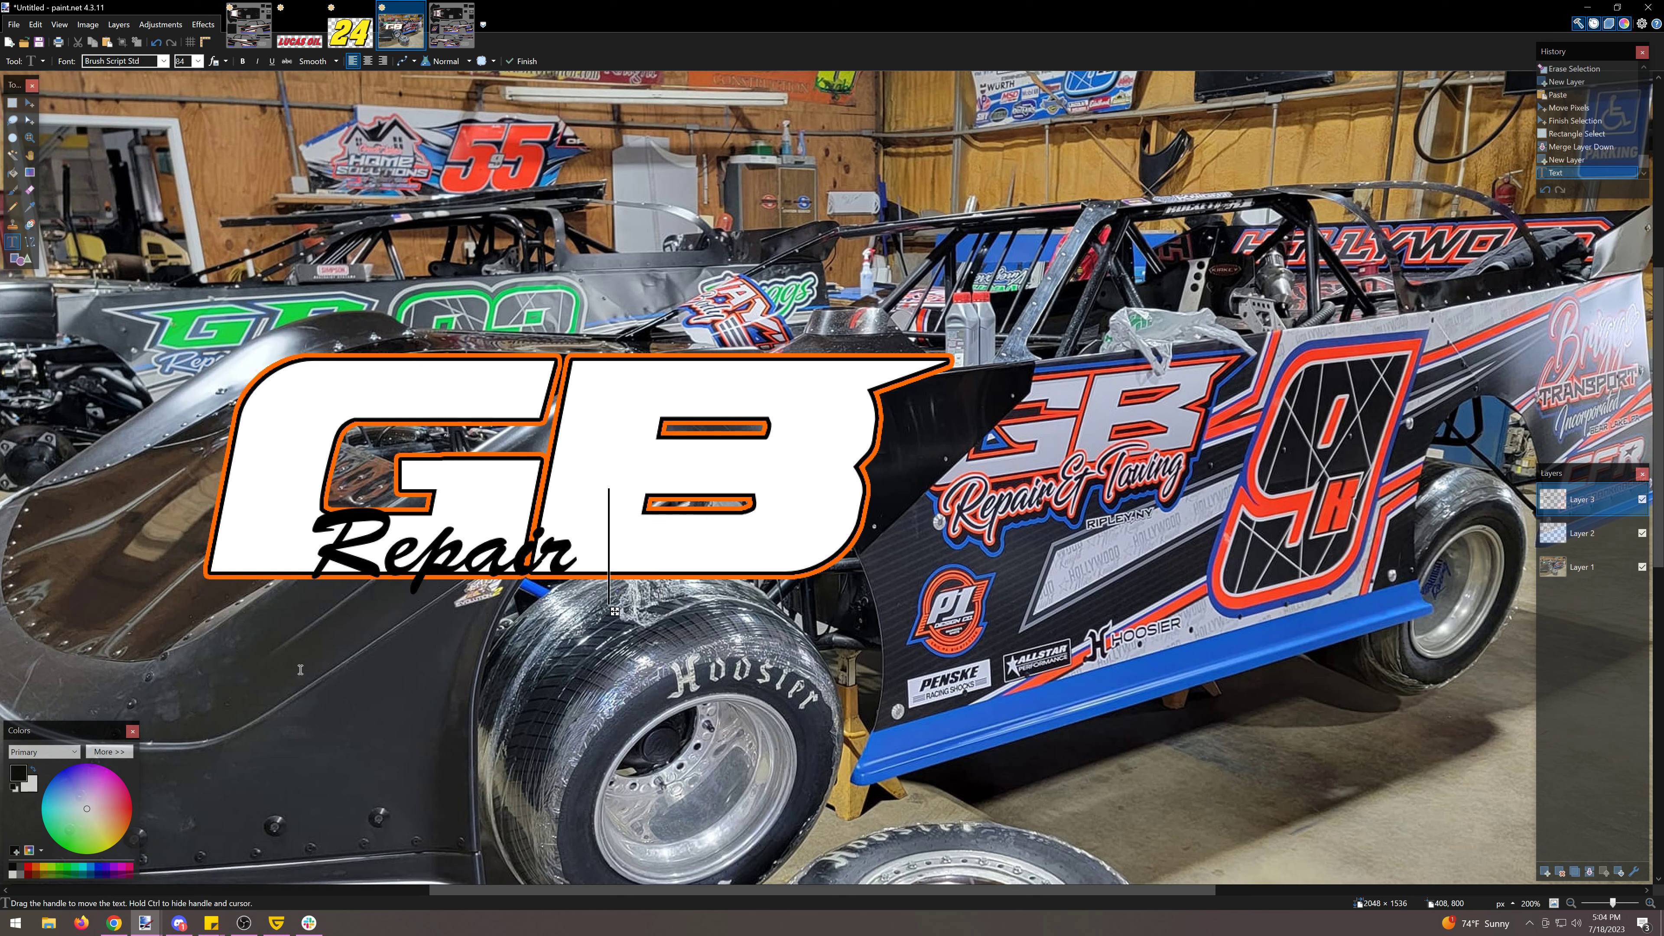
text(& Towing)
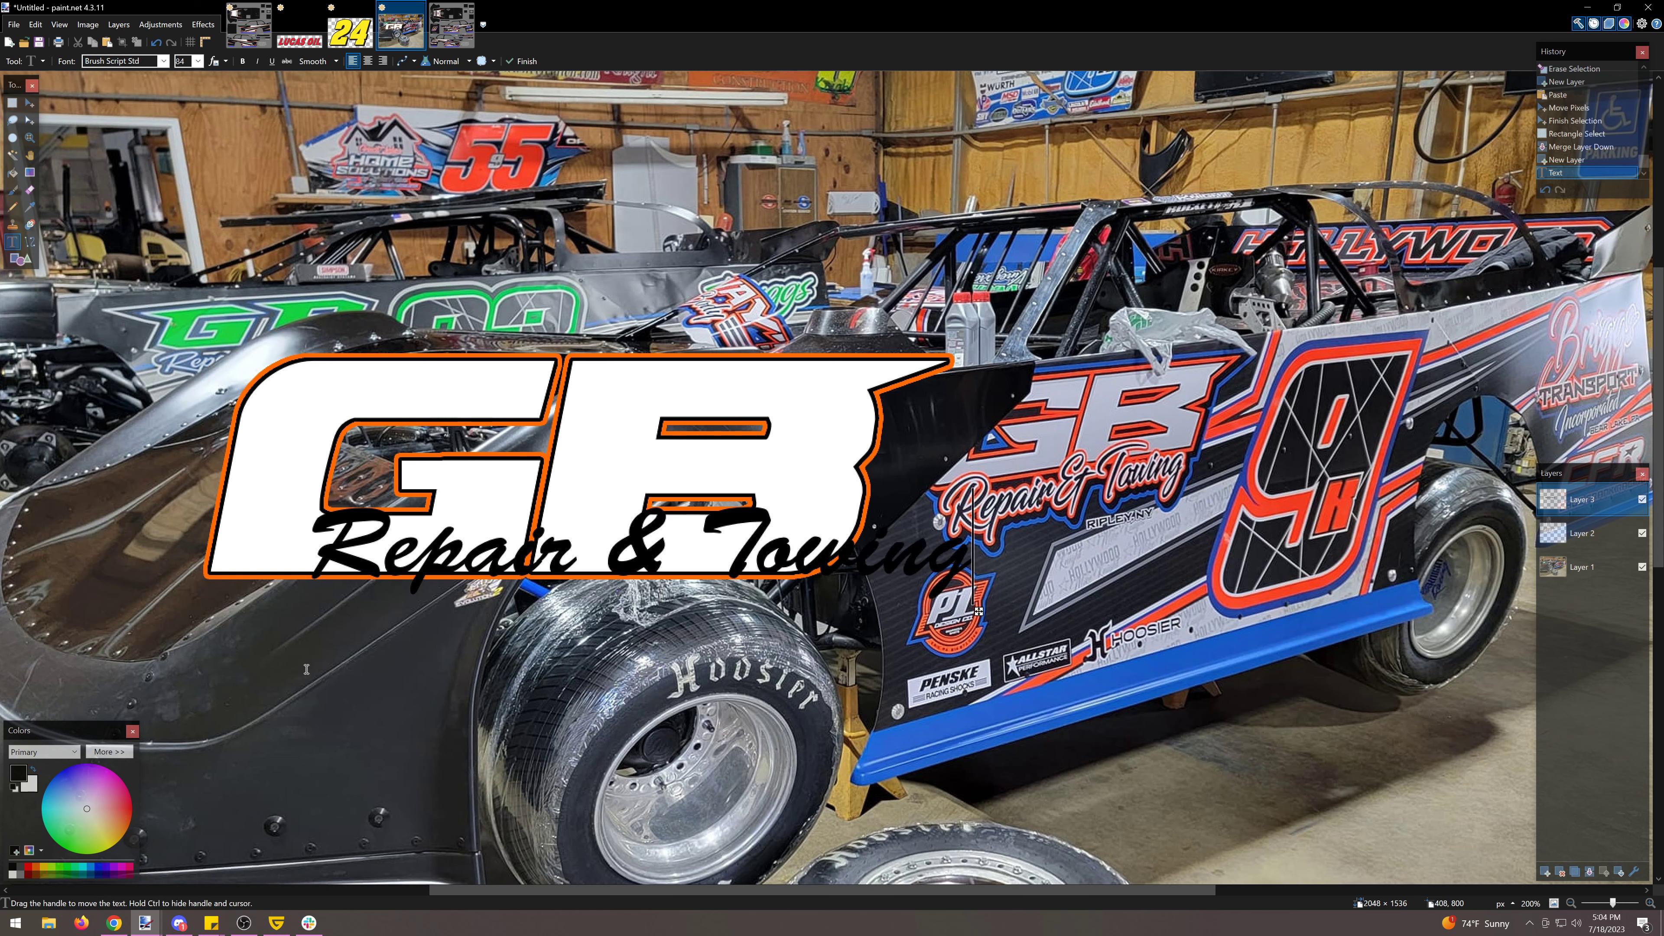
drag(977, 613, 856, 649)
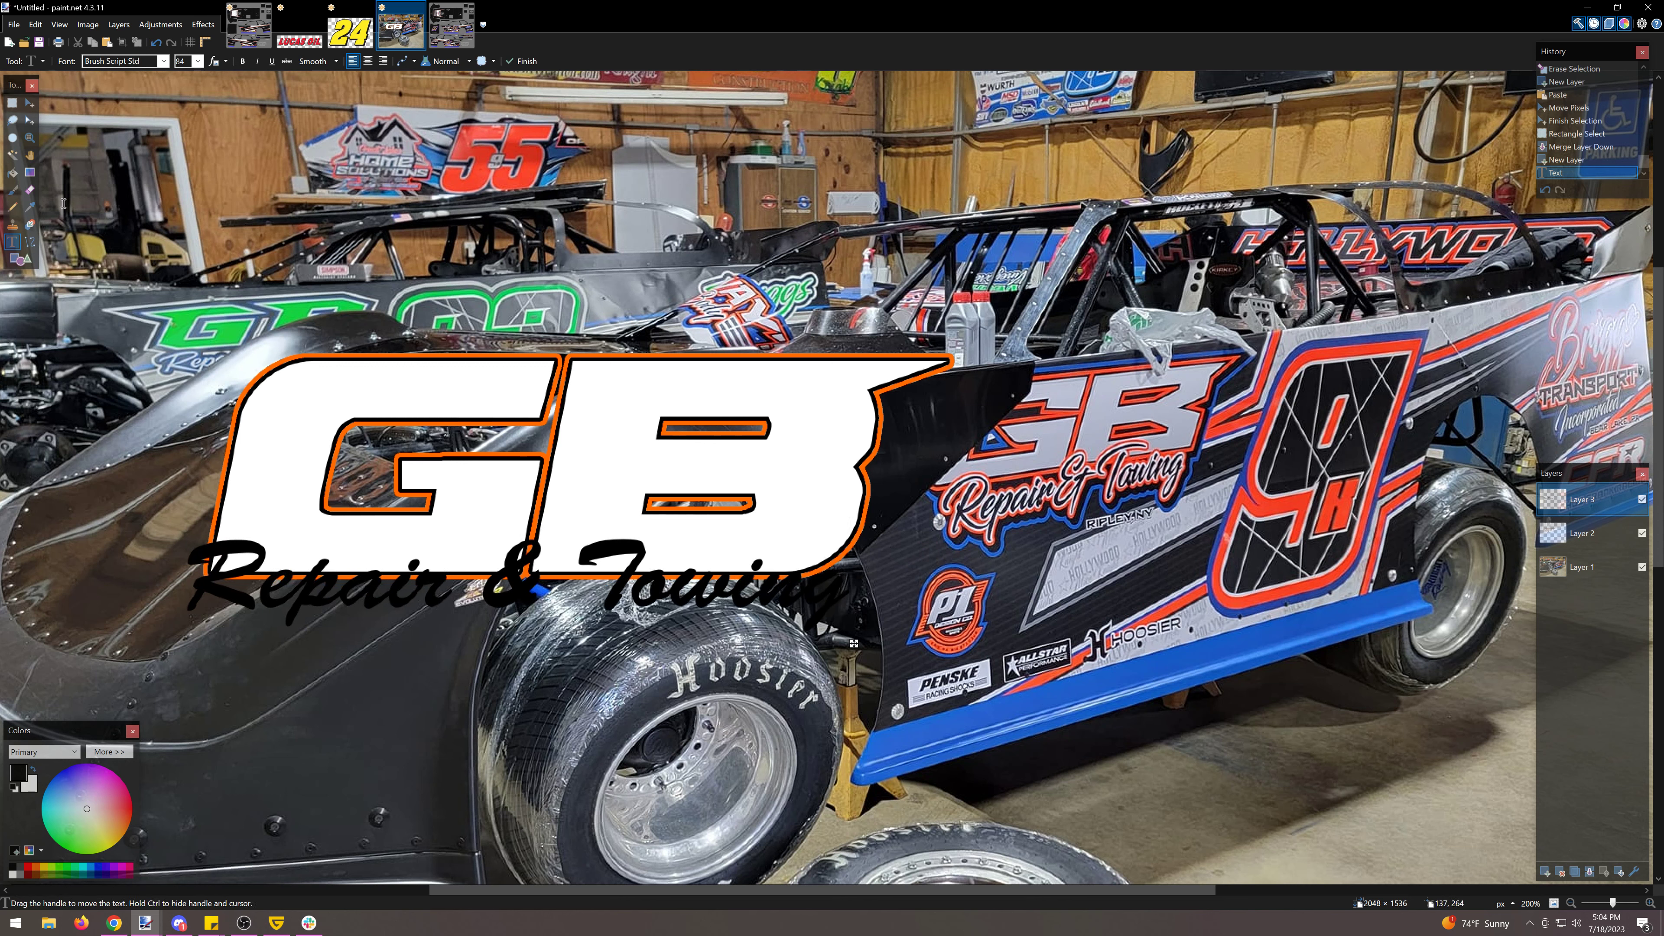
click(12, 102)
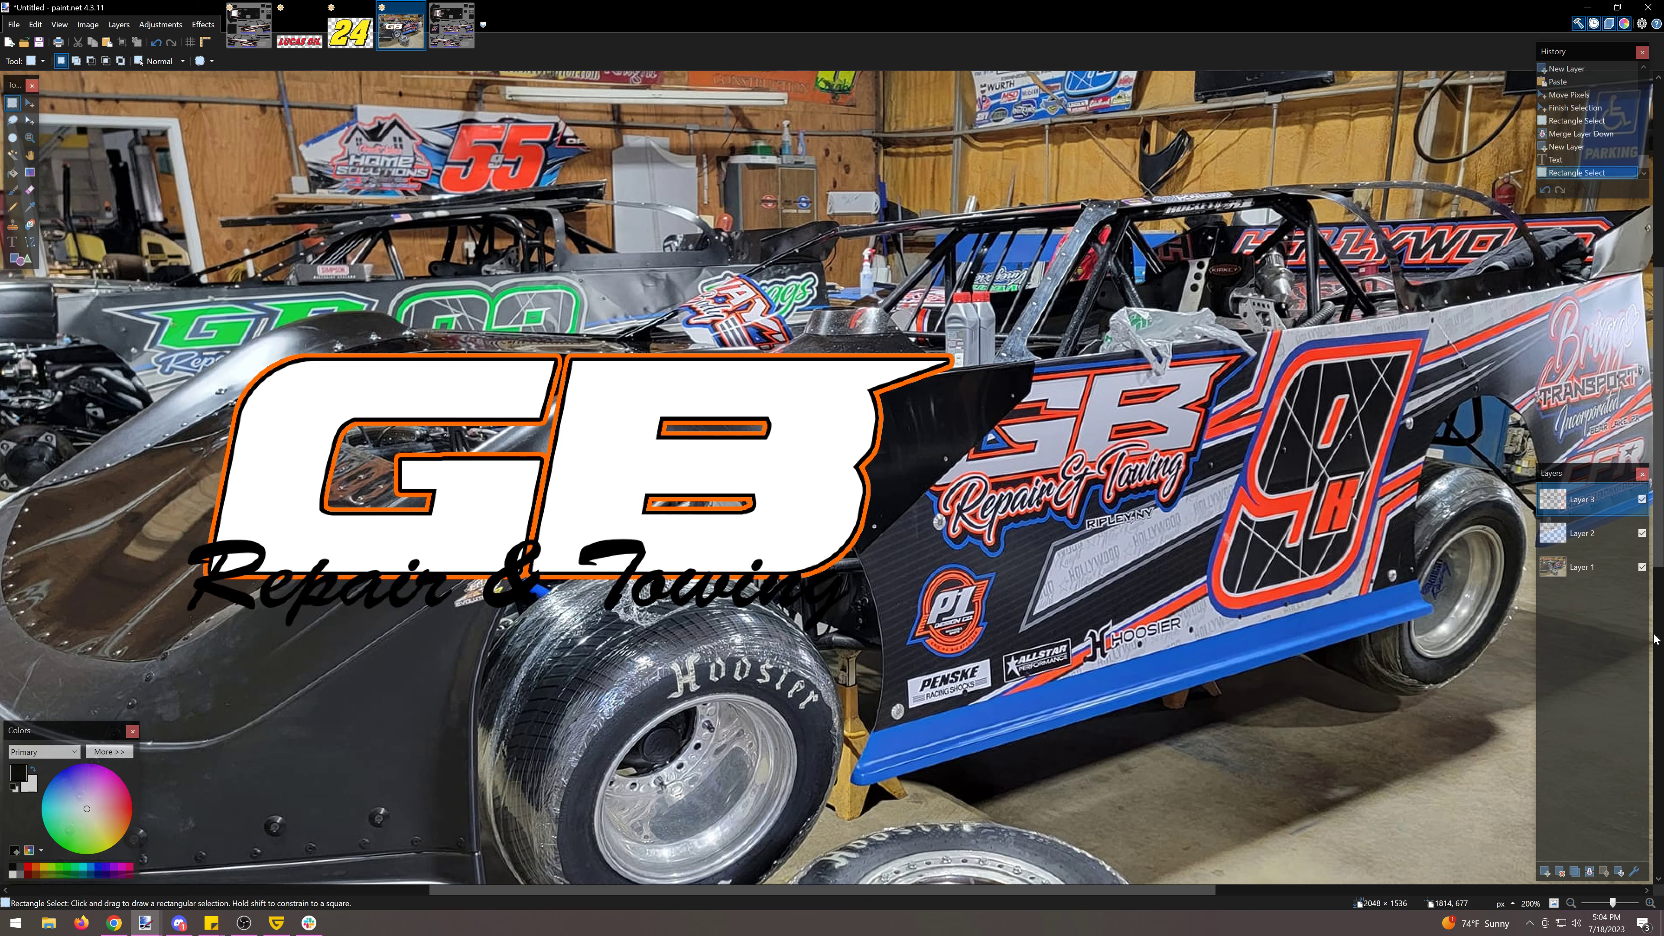
Step: Duplicate the "Repair & Towing" text layer and invert the colors of the lower copy
click(1575, 872)
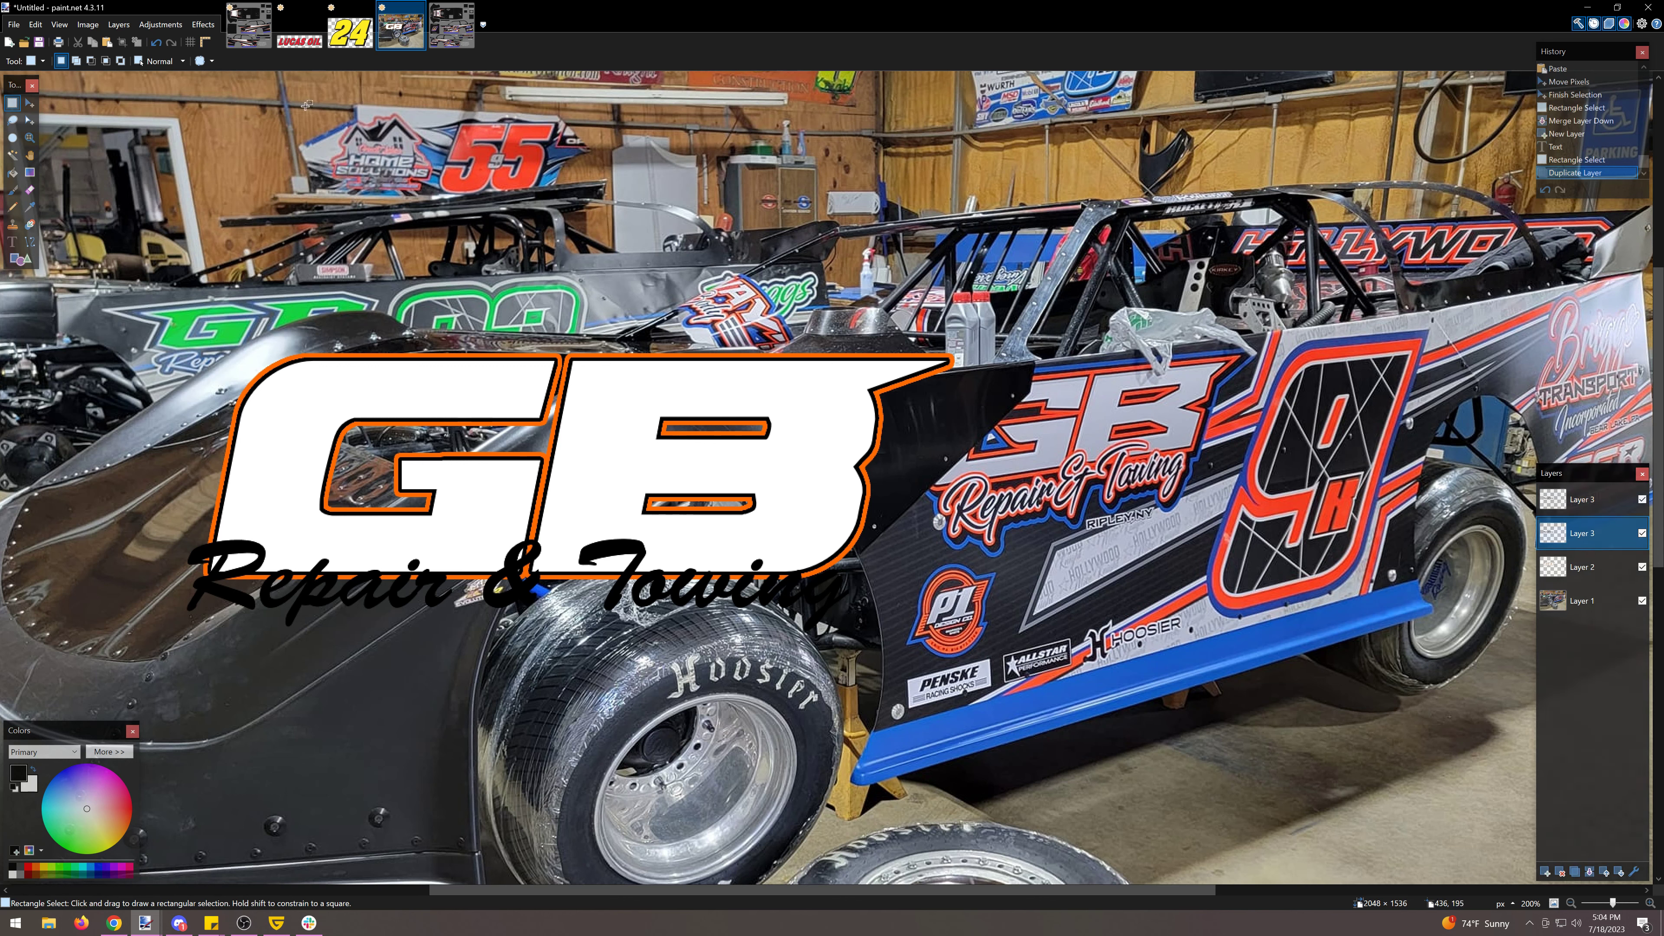
click(159, 24)
click(197, 168)
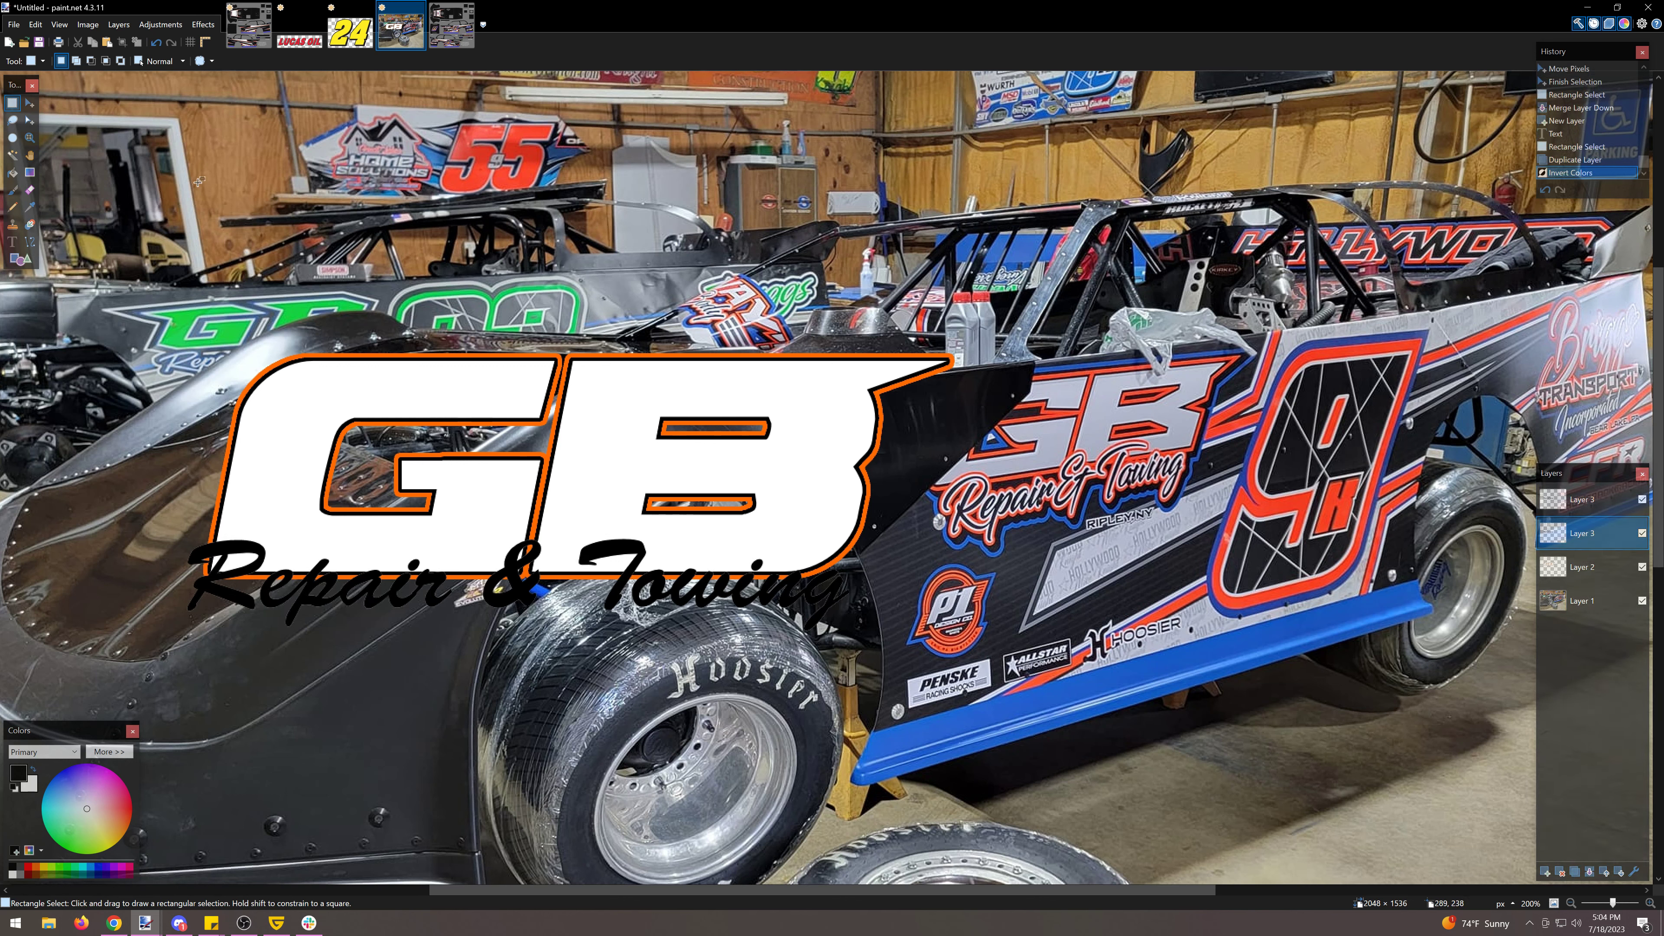
Step: Add a thin white outline to the lower "Repair & Towing" copy with the Outline Object effect, softness 178
click(202, 25)
mouse_move(263, 153)
click(356, 153)
drag(844, 448, 855, 396)
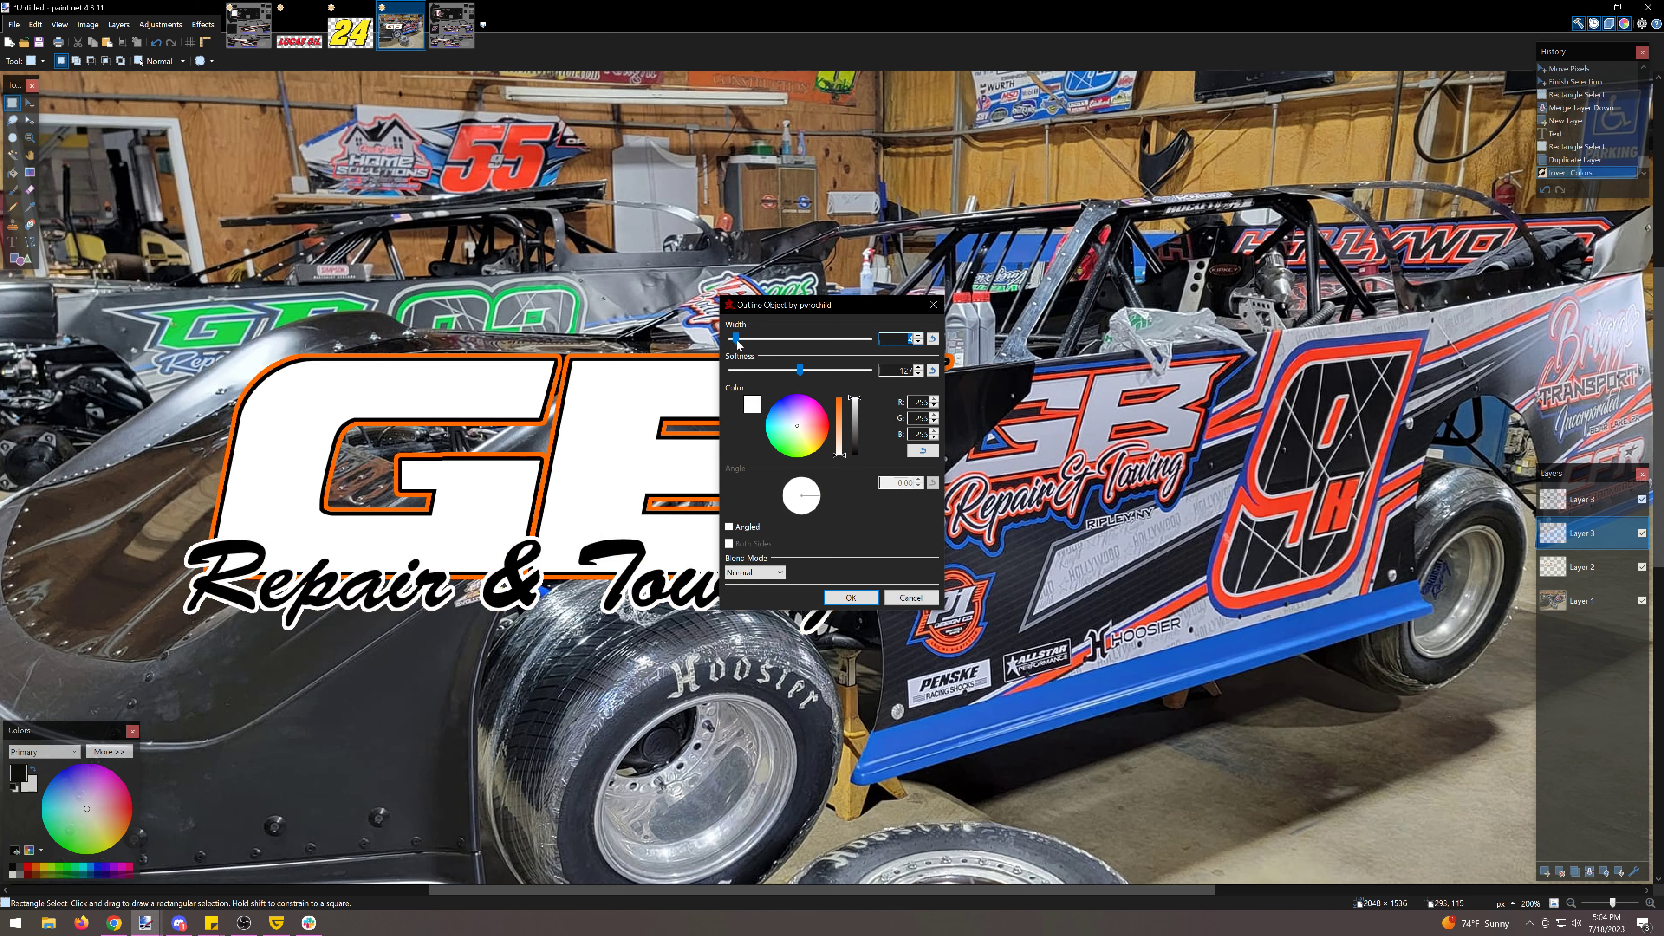
drag(738, 341, 827, 367)
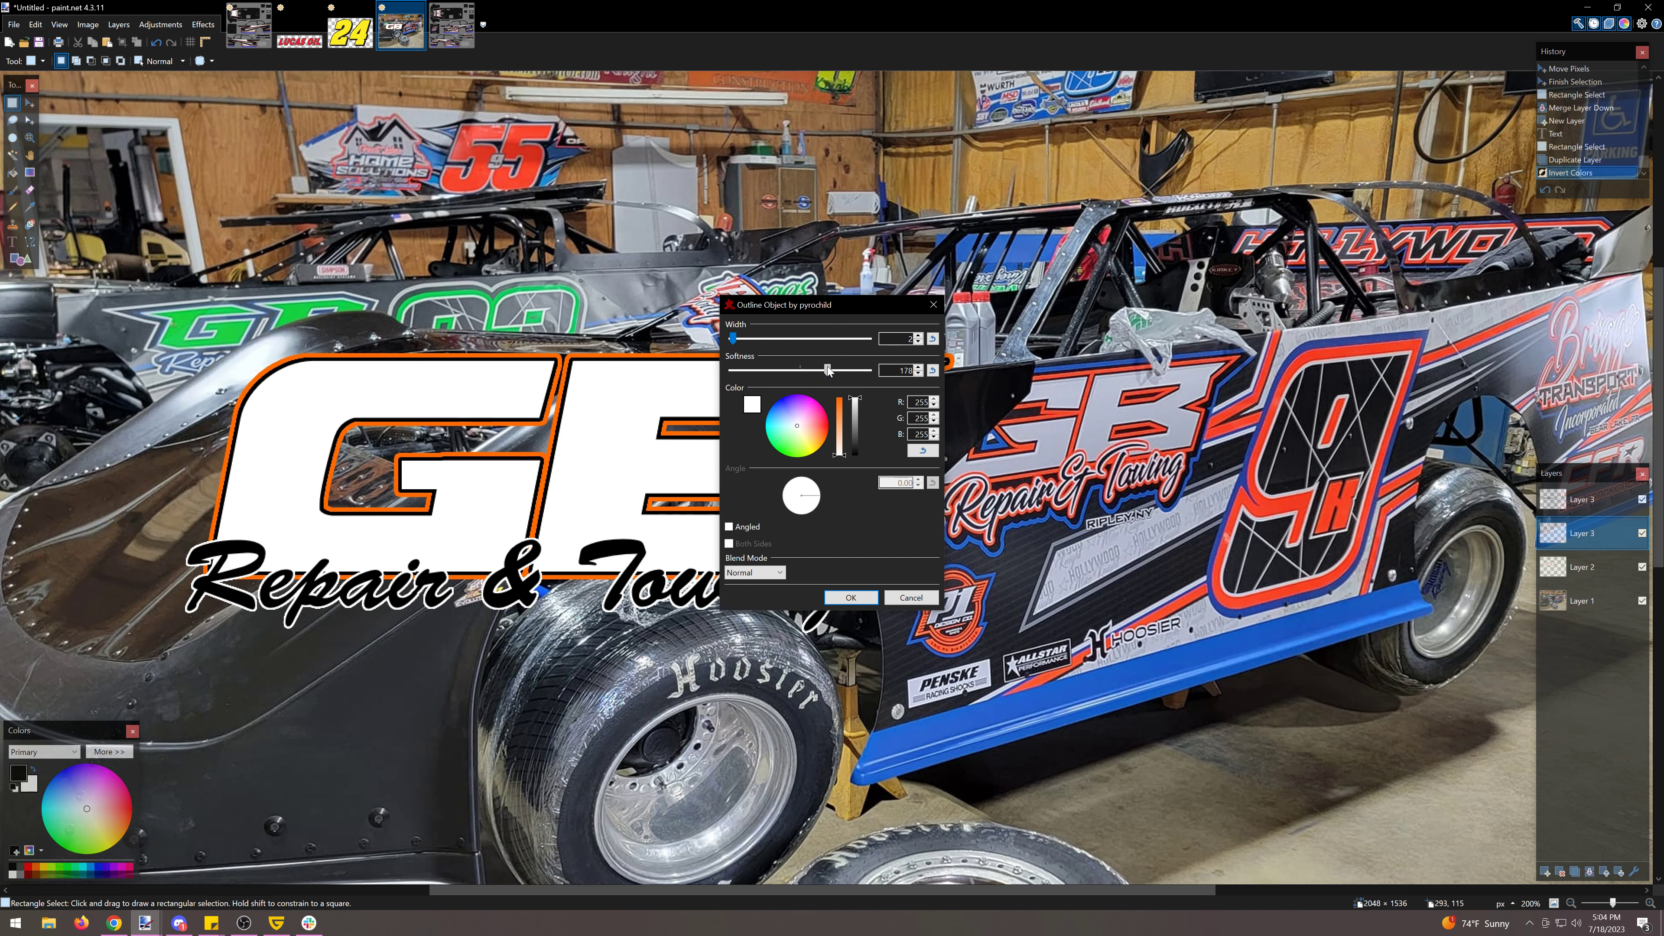
click(852, 598)
click(203, 24)
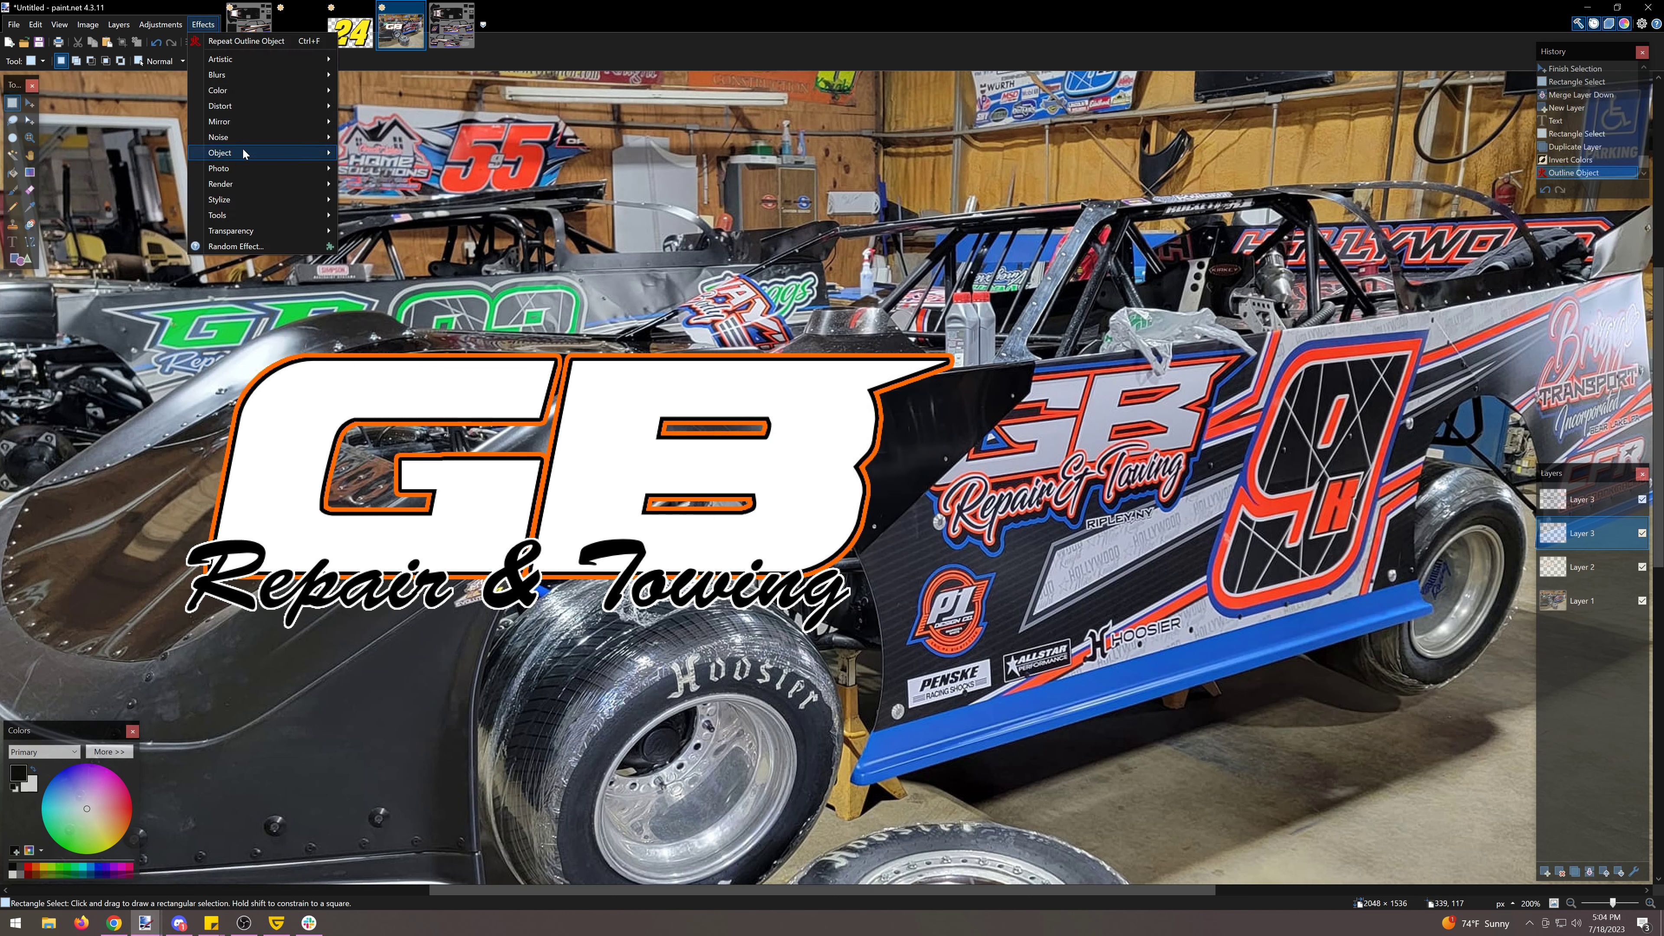
mouse_move(243, 153)
click(407, 153)
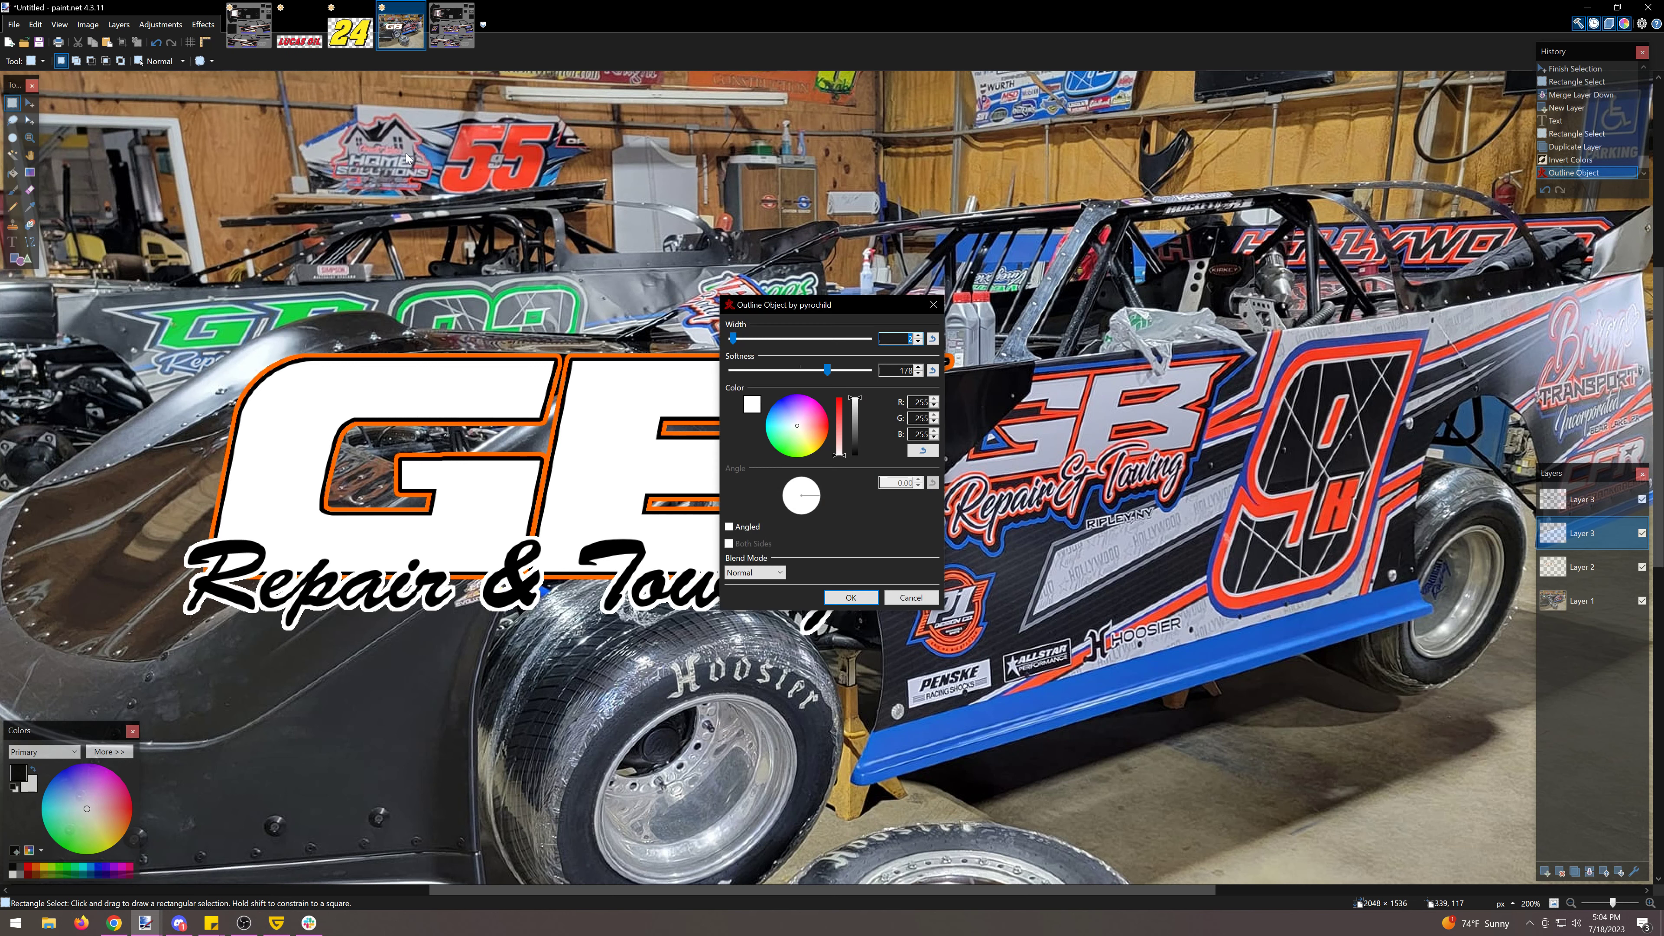
click(932, 451)
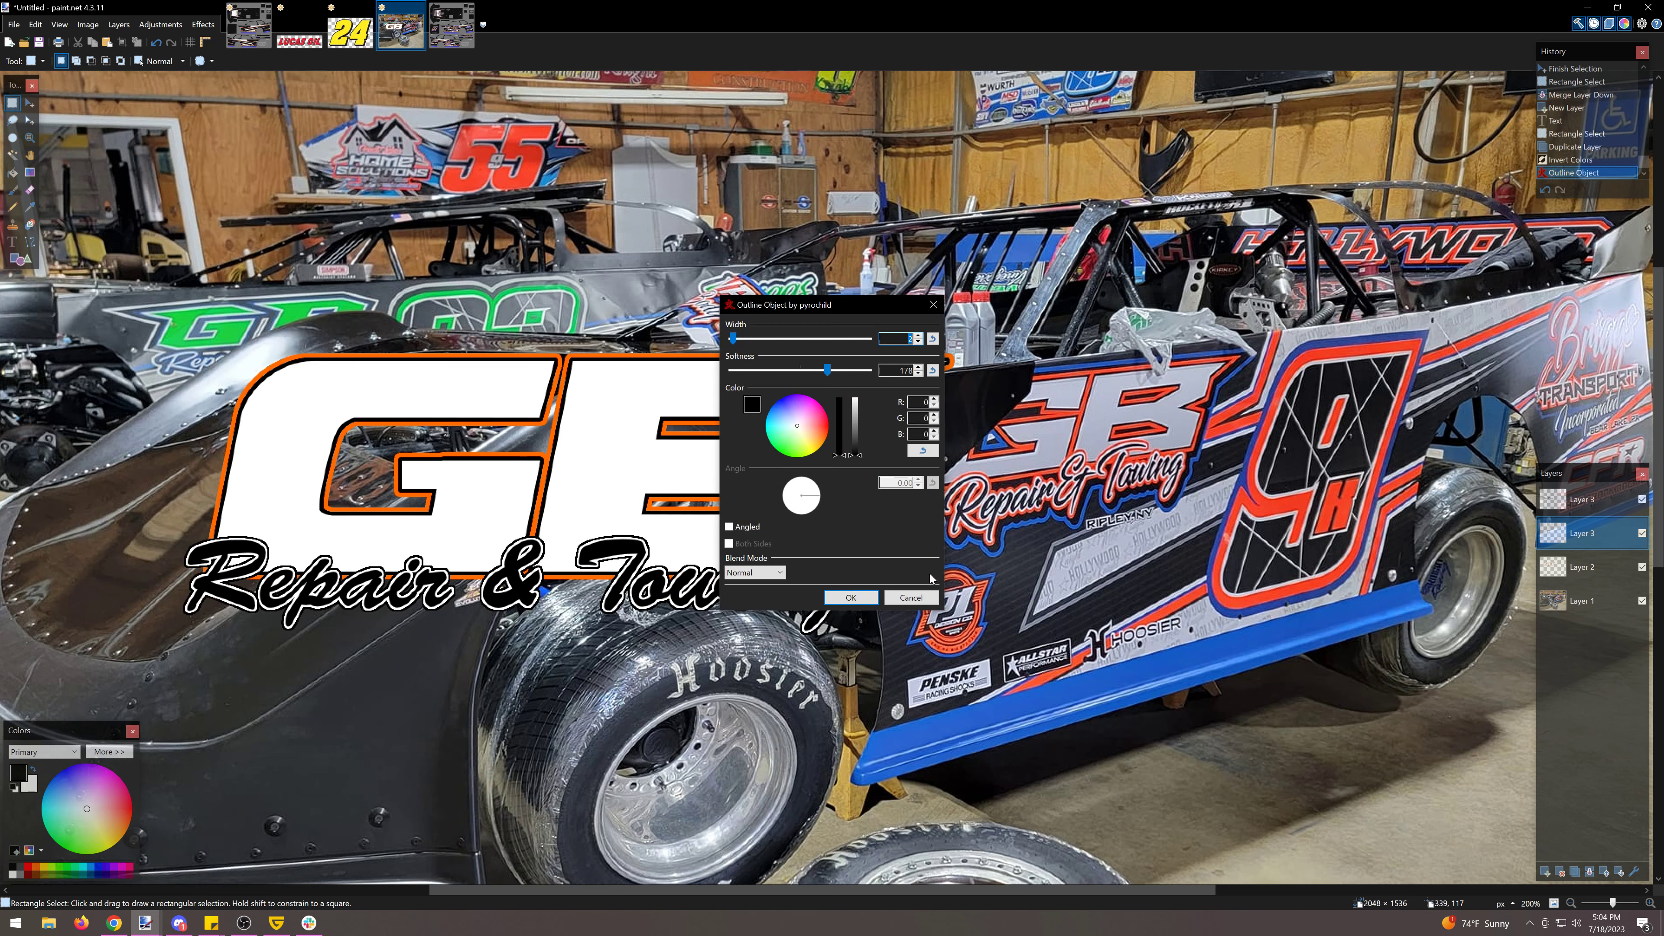
click(850, 598)
Step: Sample the orange of the GB outline and add an orange (255, 106, 0) outline with softness 224 to the lower "Repair & Towing" copy
click(1582, 567)
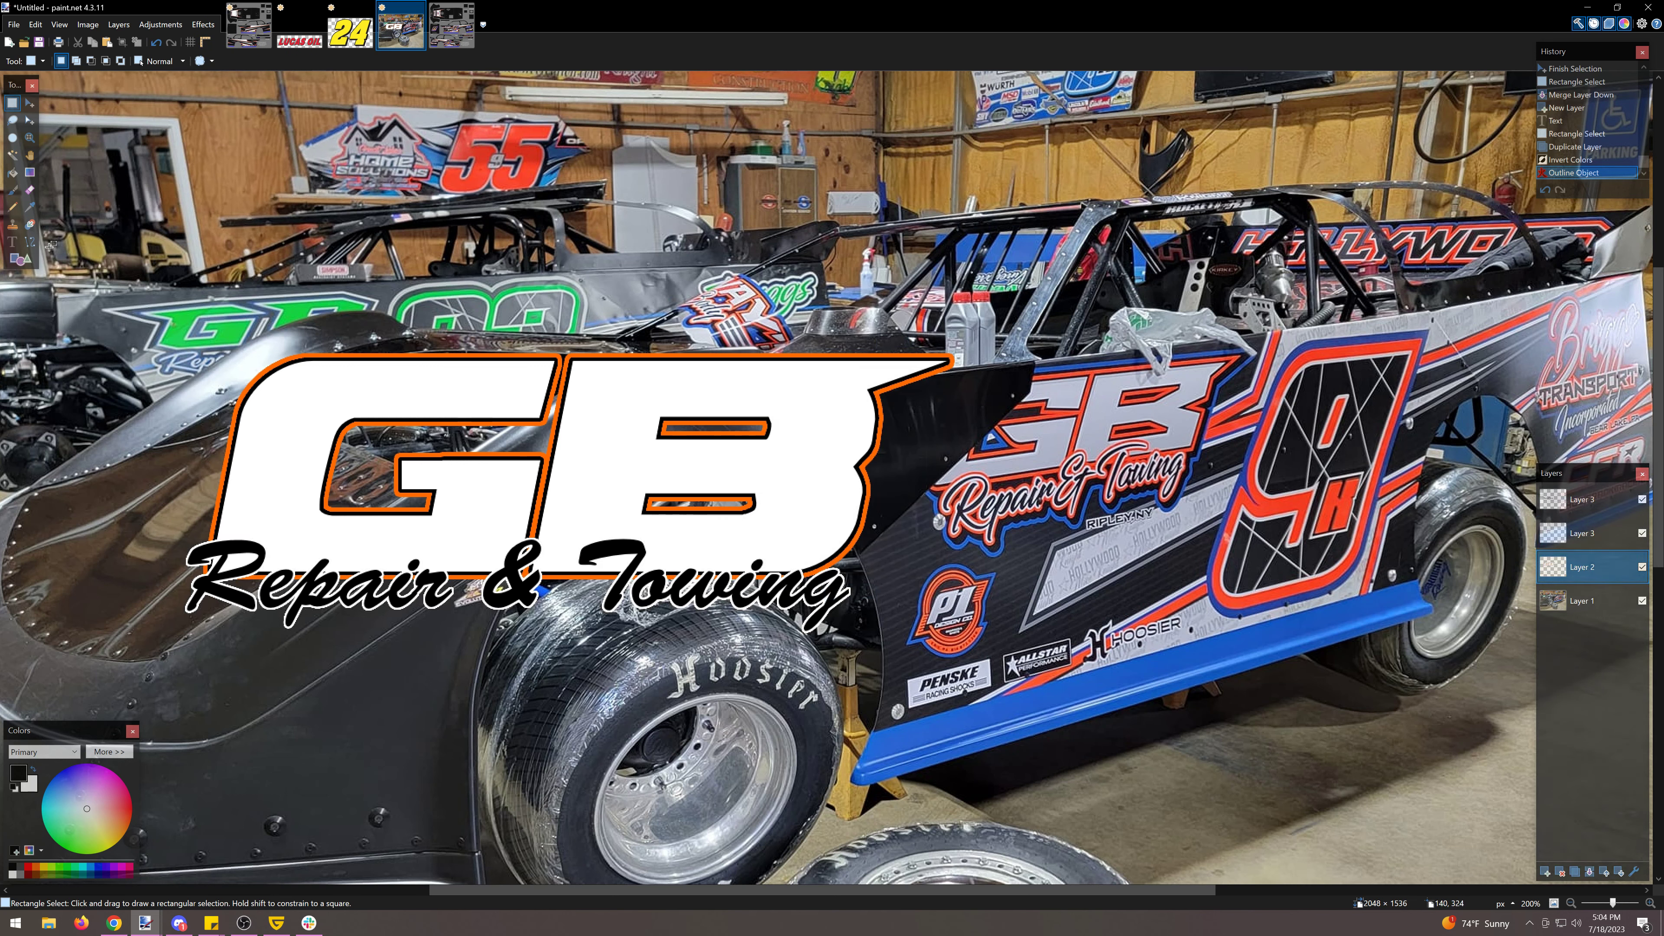
click(30, 206)
click(388, 354)
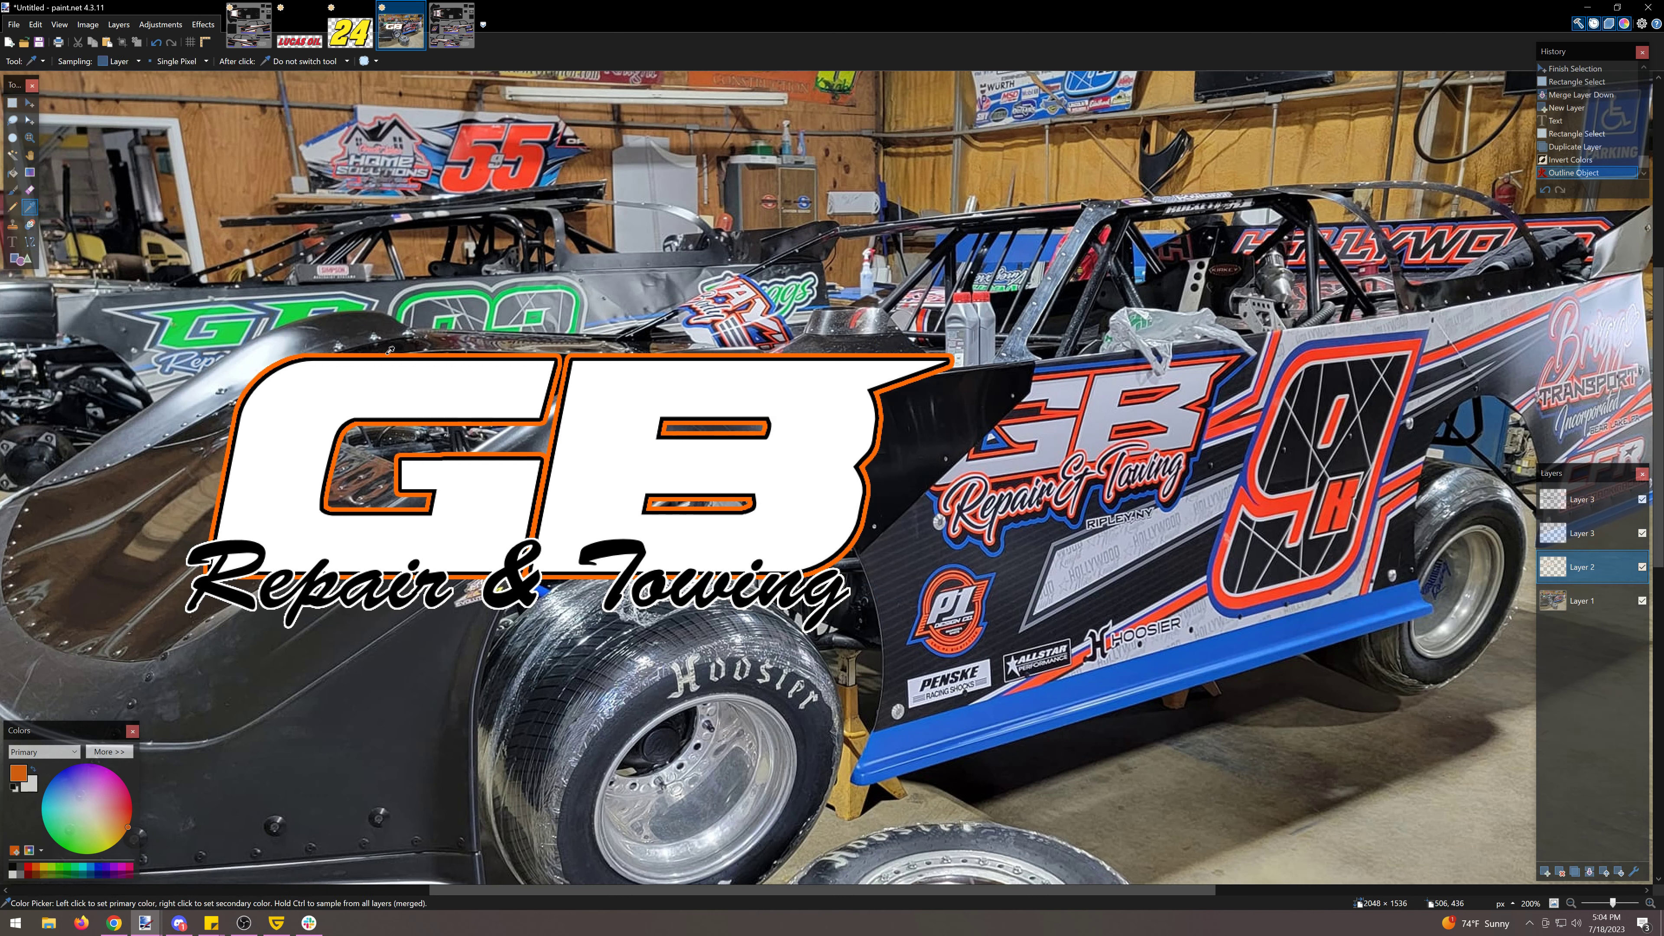
click(1599, 544)
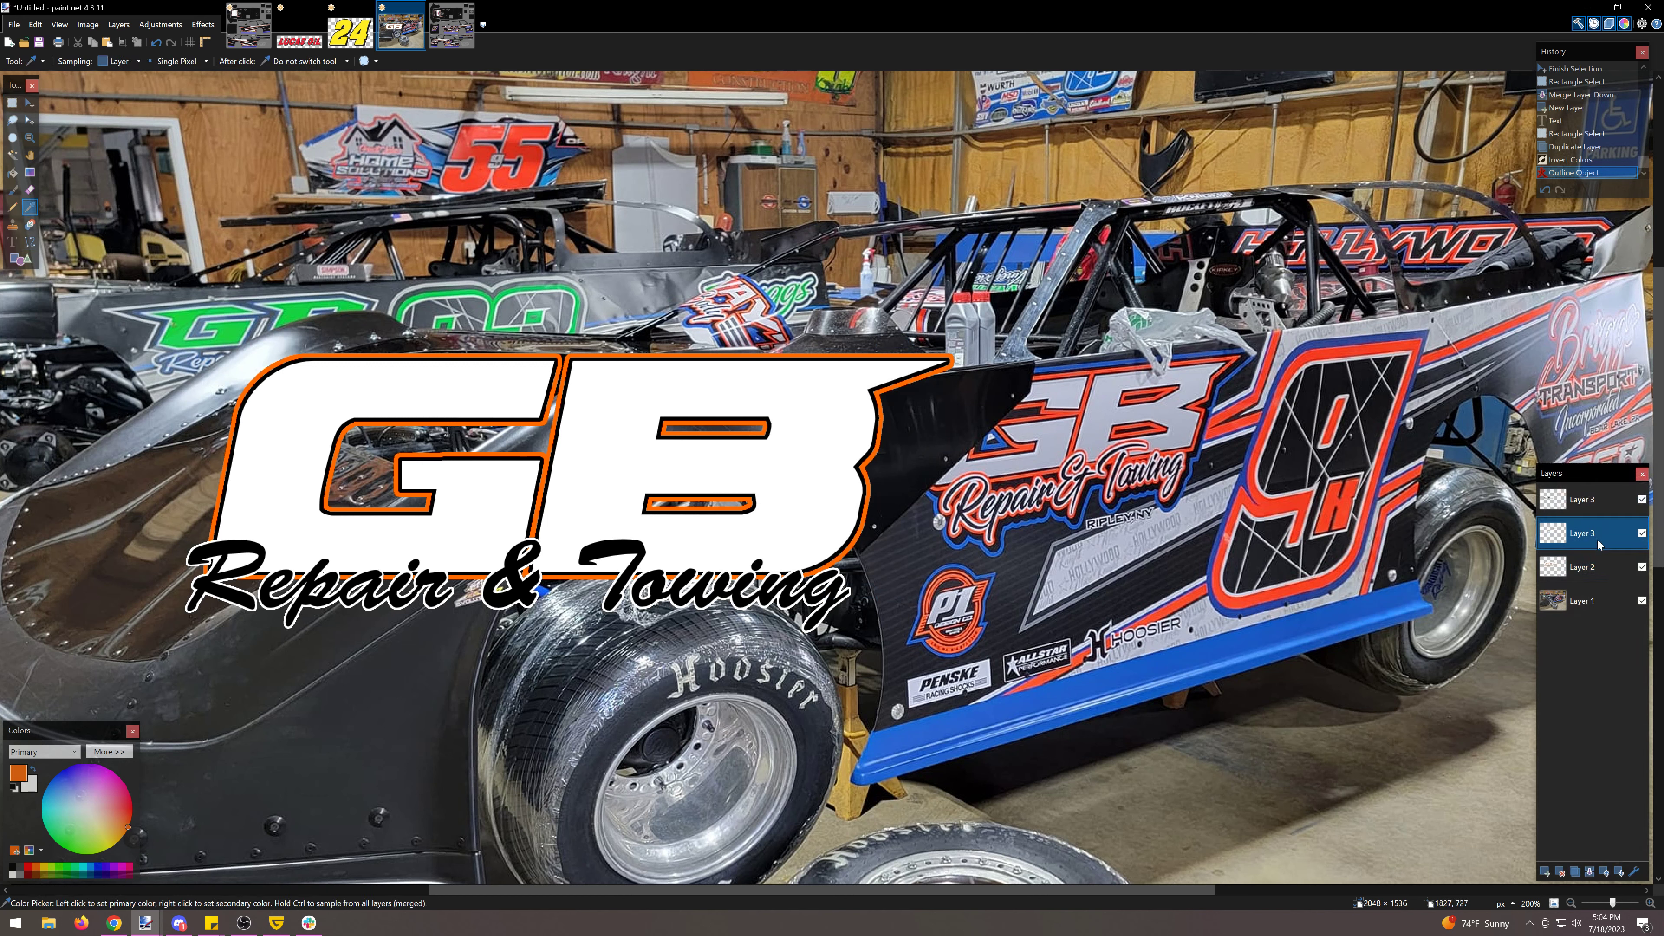
click(203, 24)
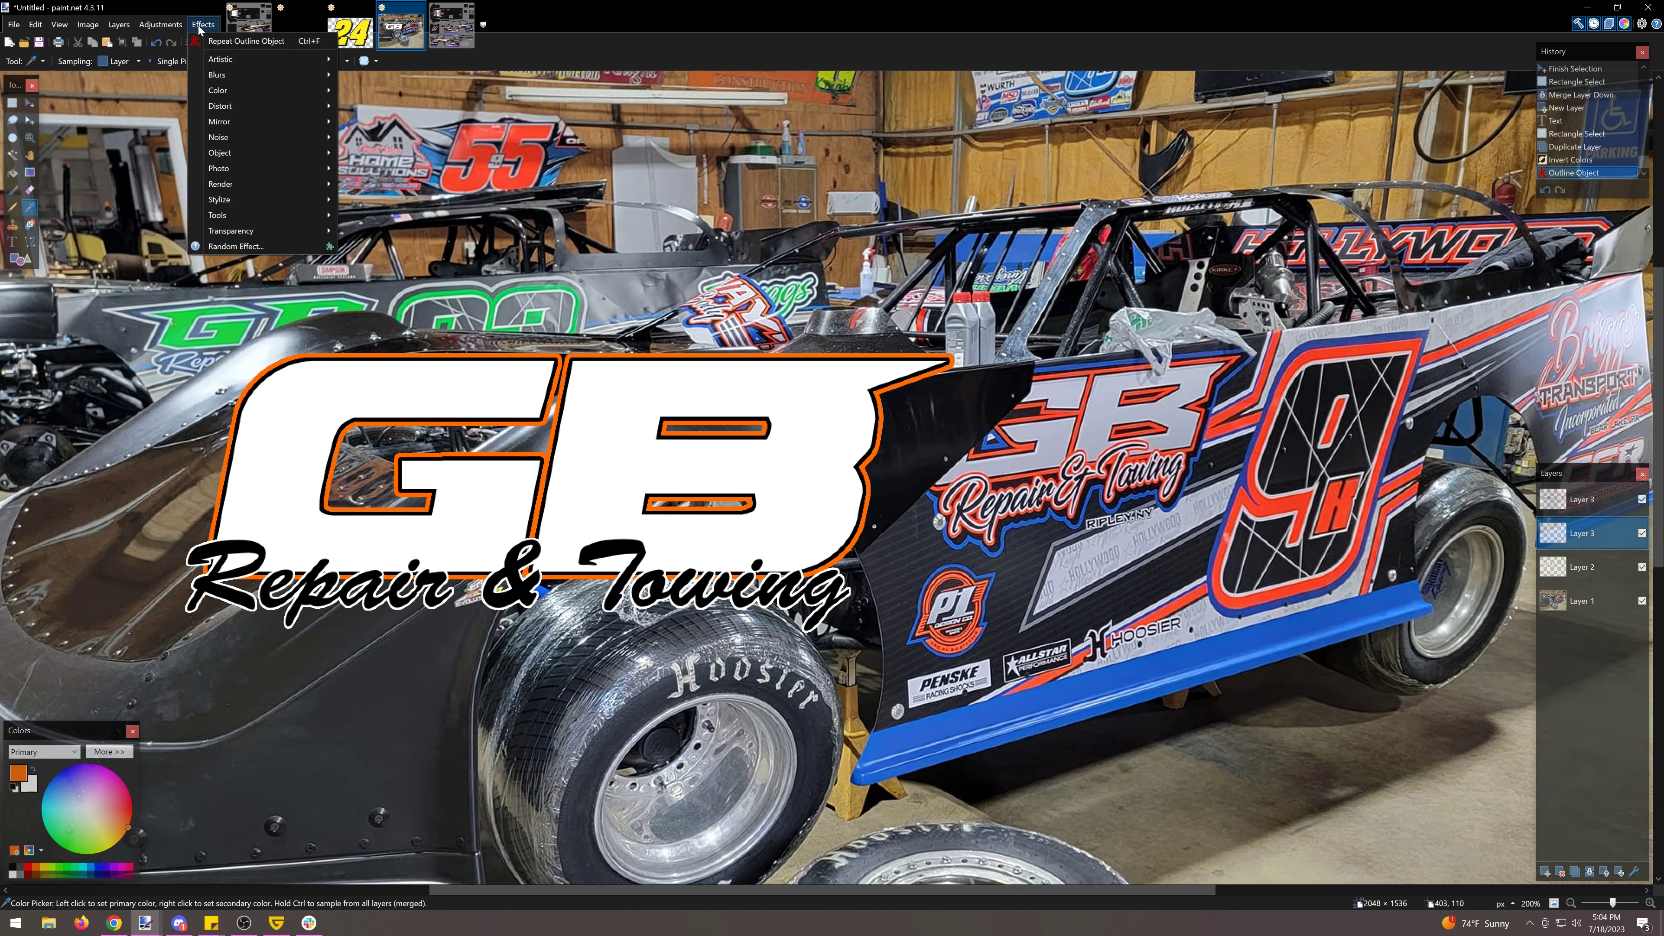
click(349, 158)
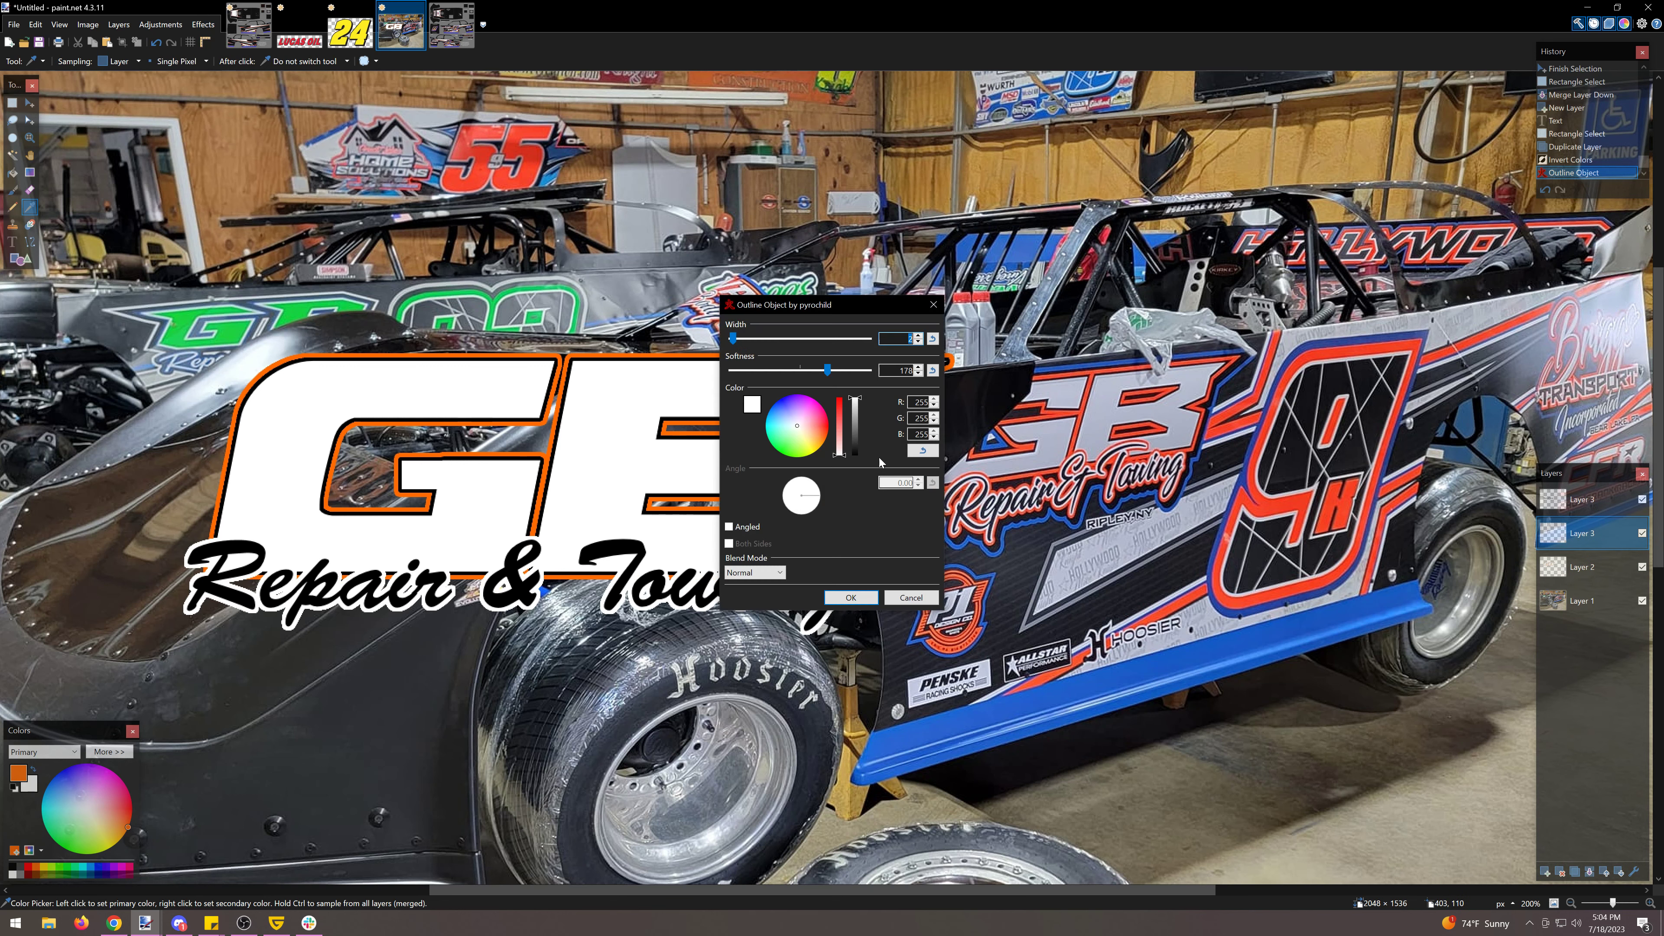
click(923, 456)
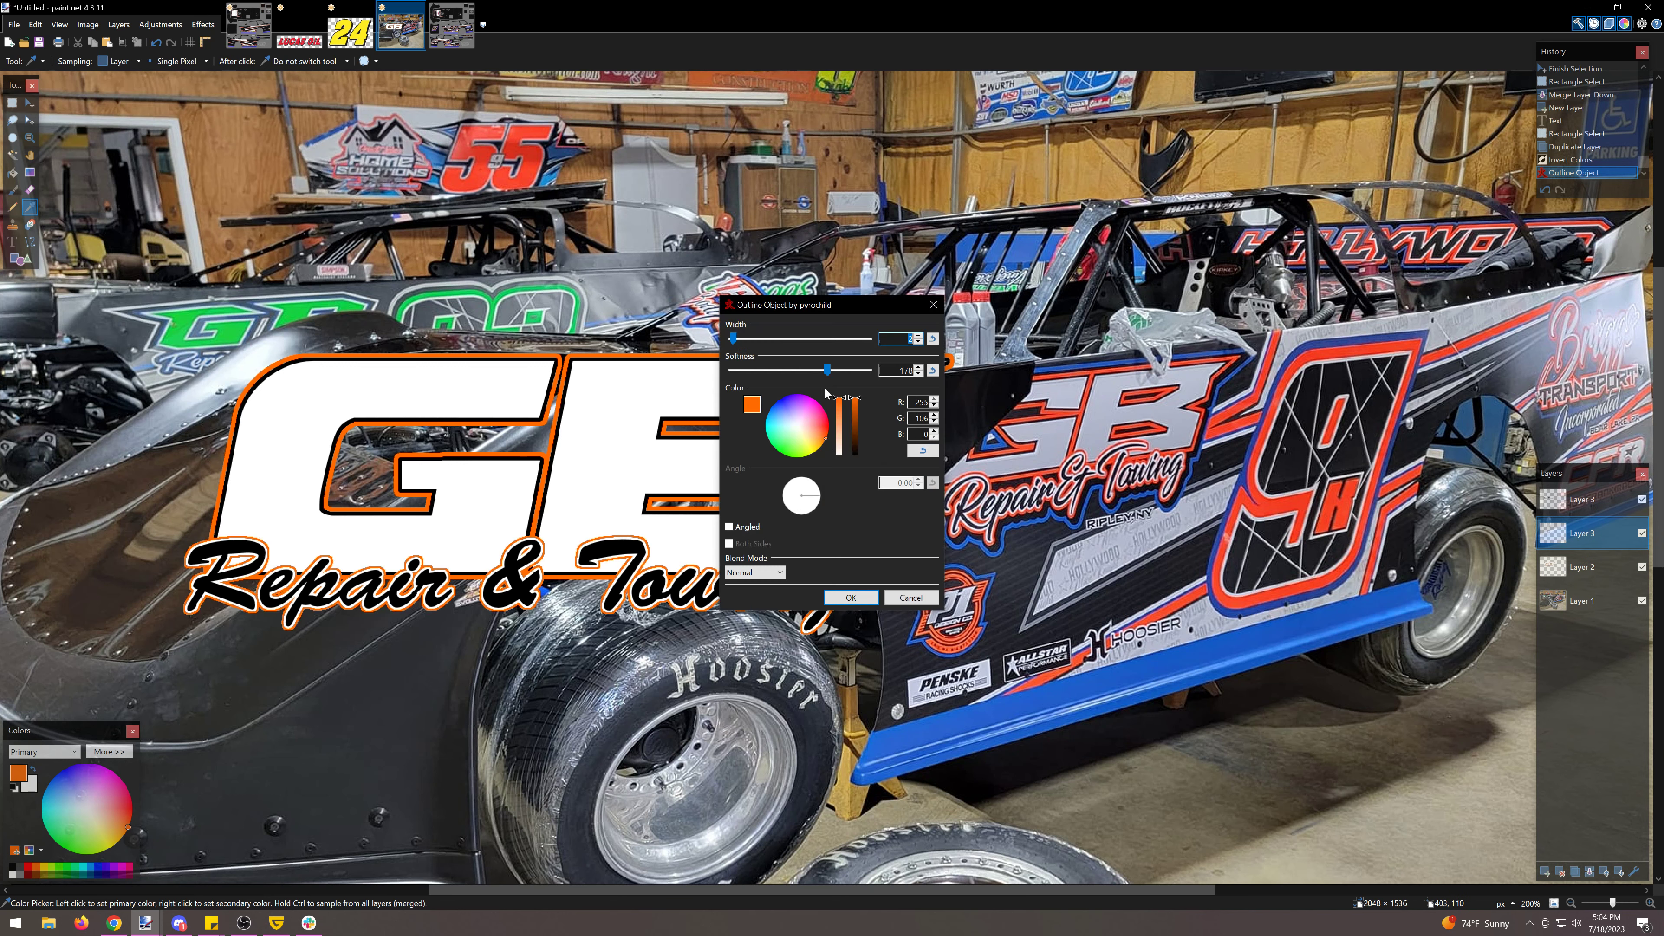
drag(829, 372, 852, 372)
drag(734, 339, 736, 340)
click(850, 597)
Step: Merge both "Repair & Towing" text layers down into the GB lettering layer
click(1583, 500)
click(1589, 871)
click(1589, 871)
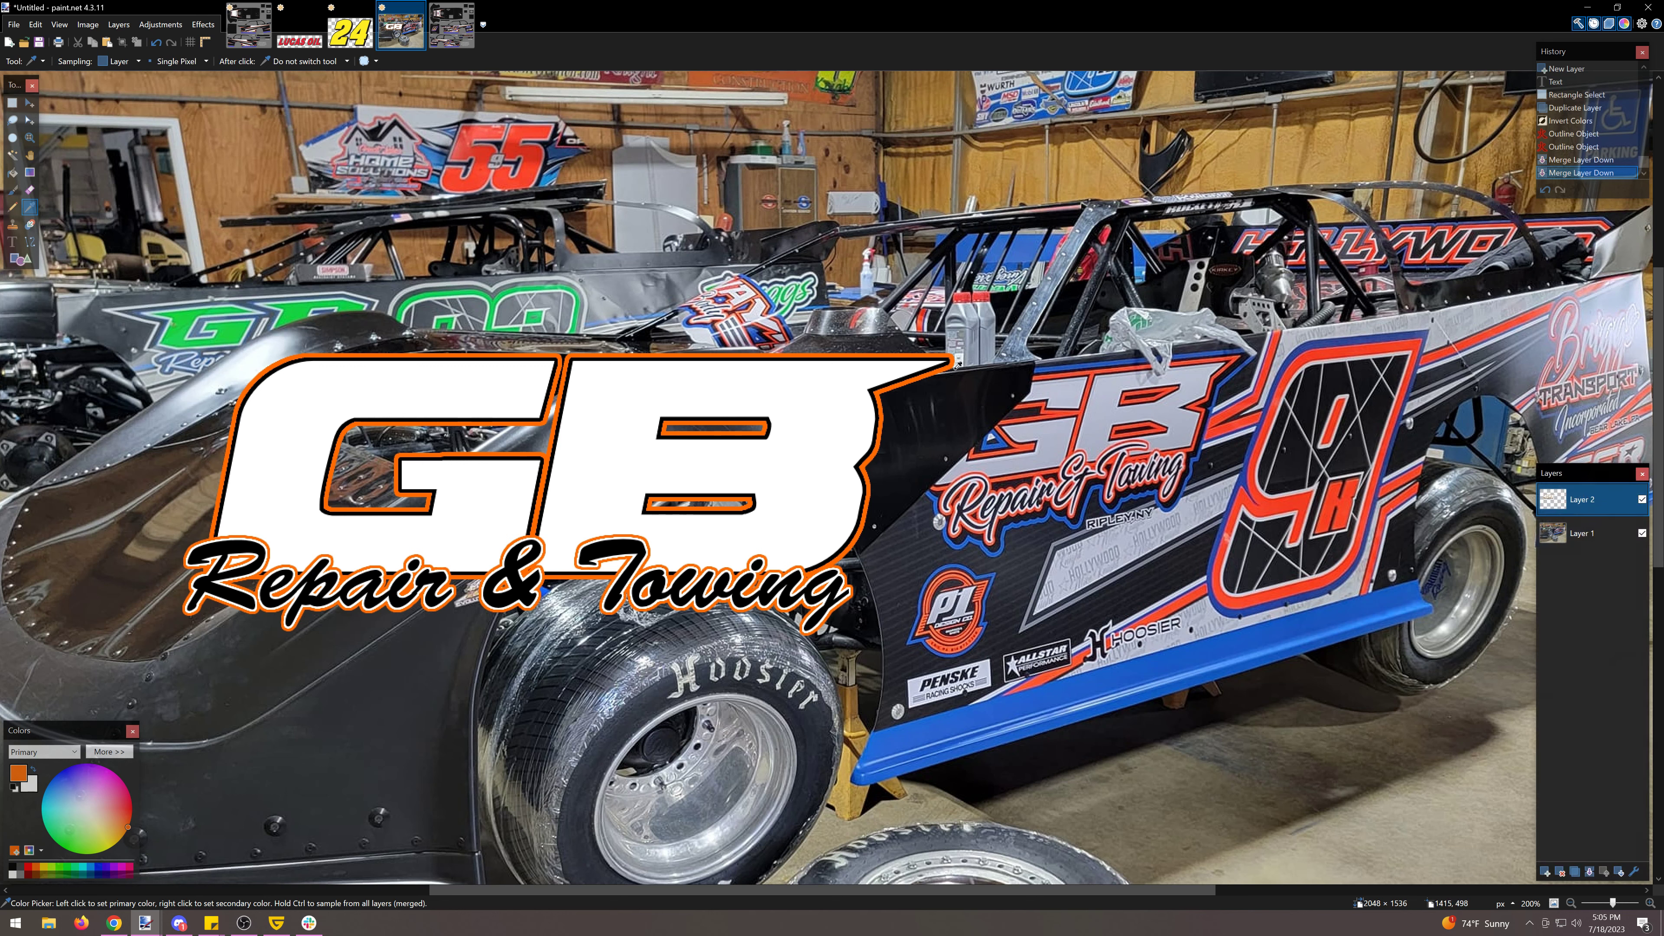
Step: Add a black outline with softness 224 around the whole merged GB Repair & Towing logo
click(204, 24)
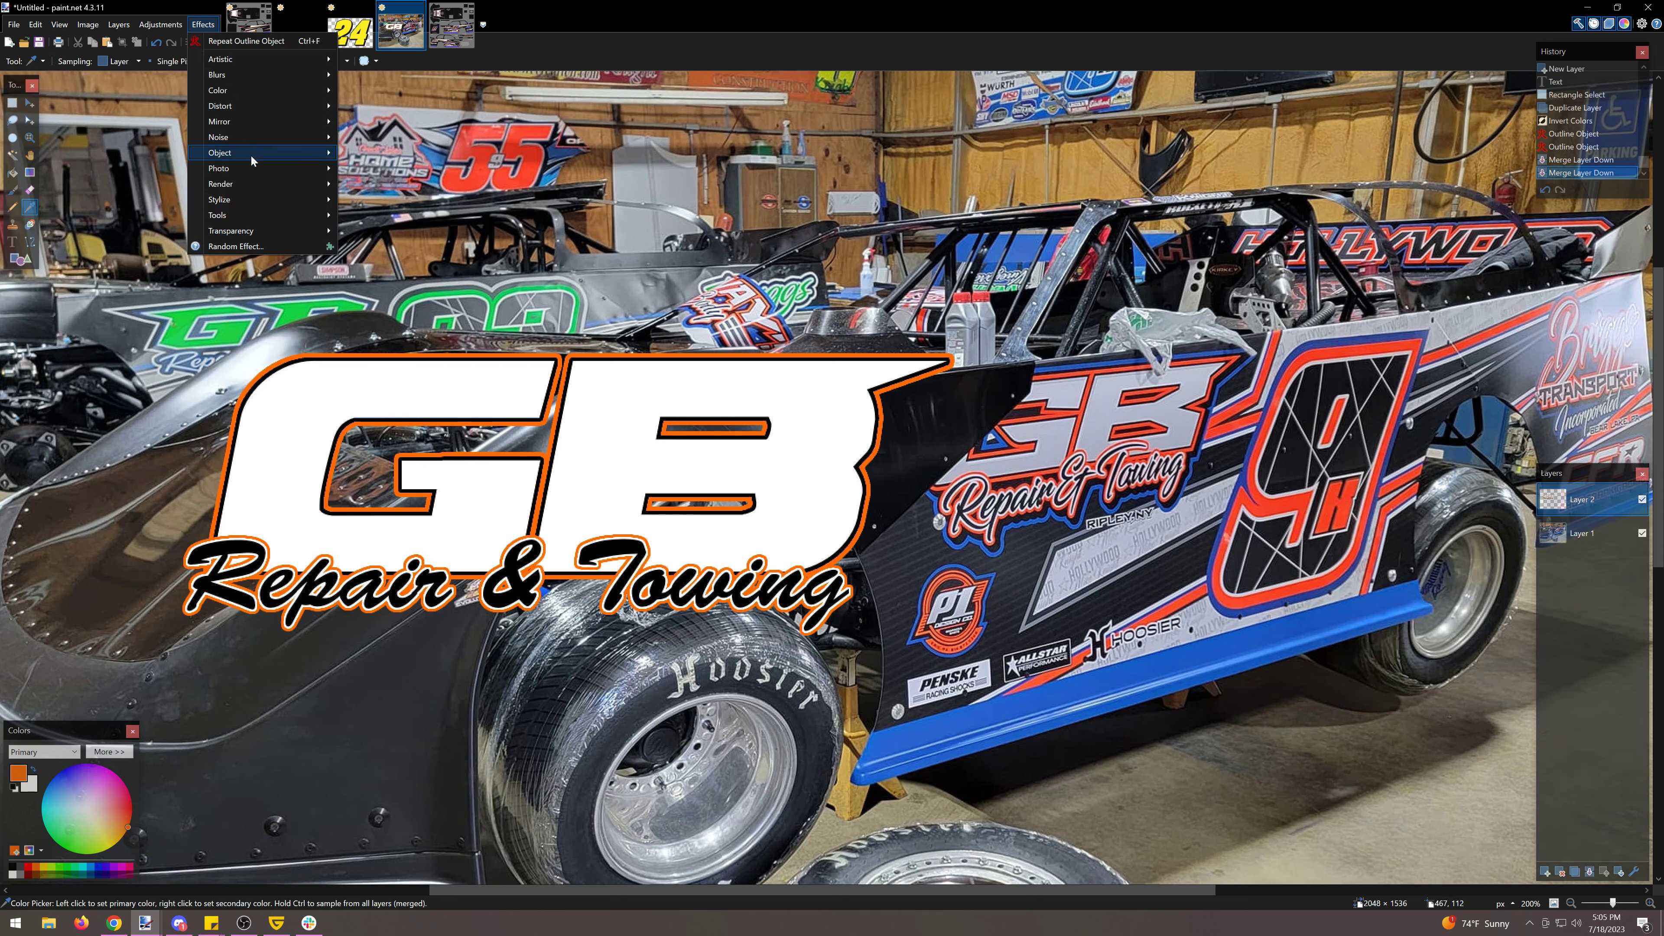
mouse_move(252, 160)
click(386, 159)
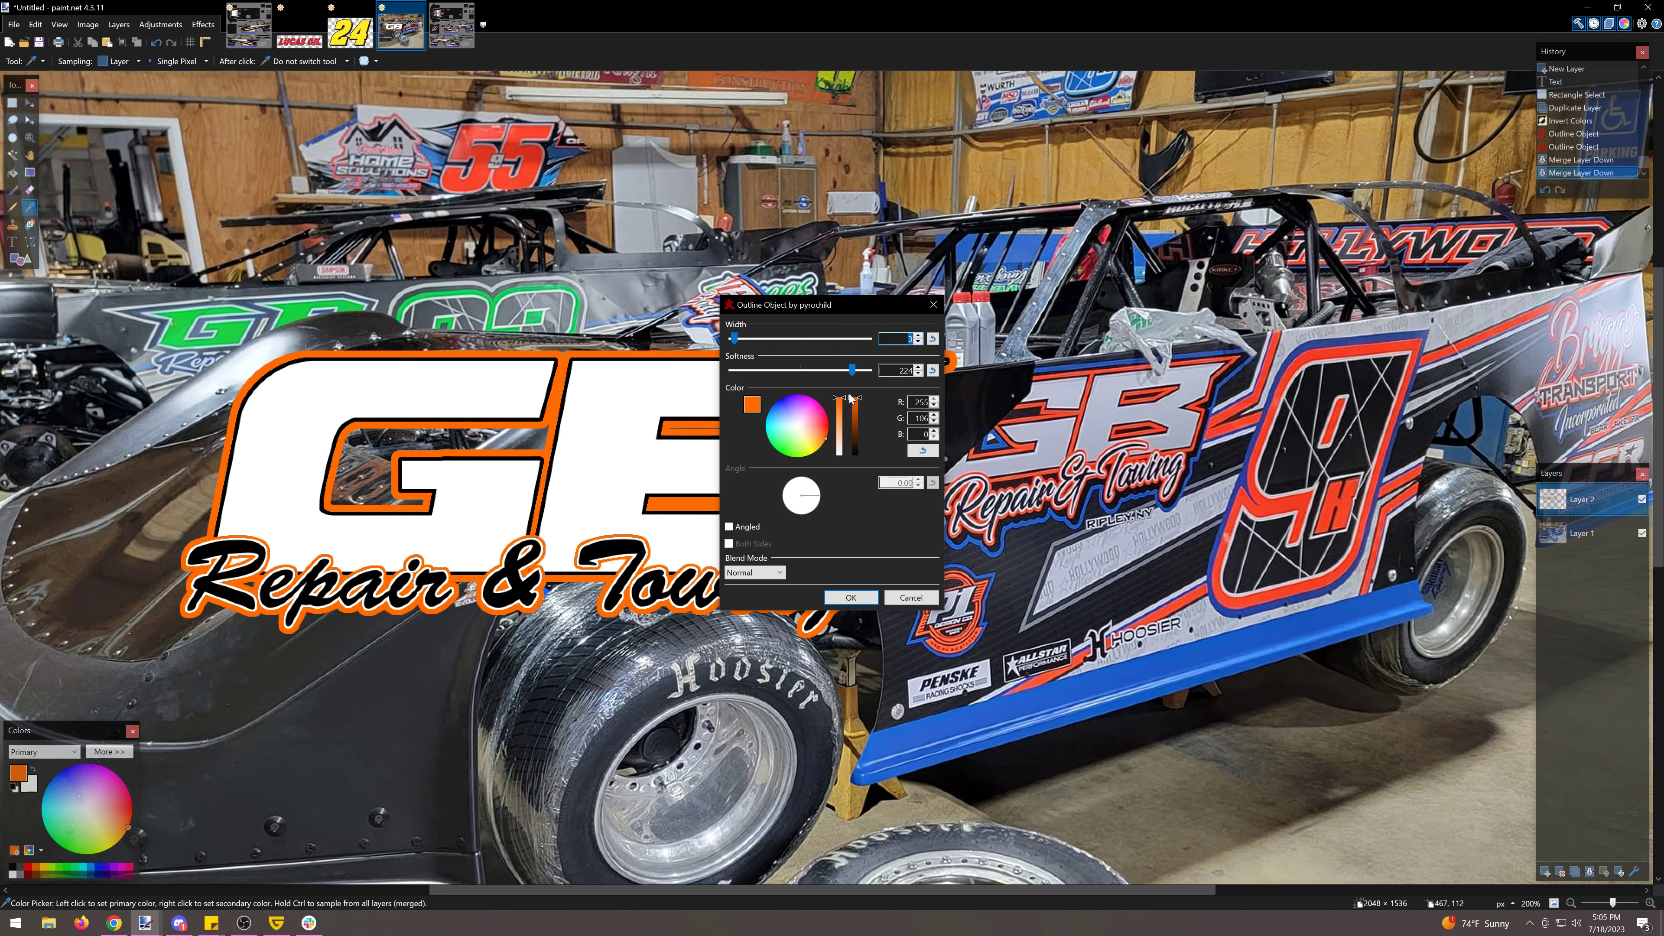
drag(736, 339, 739, 339)
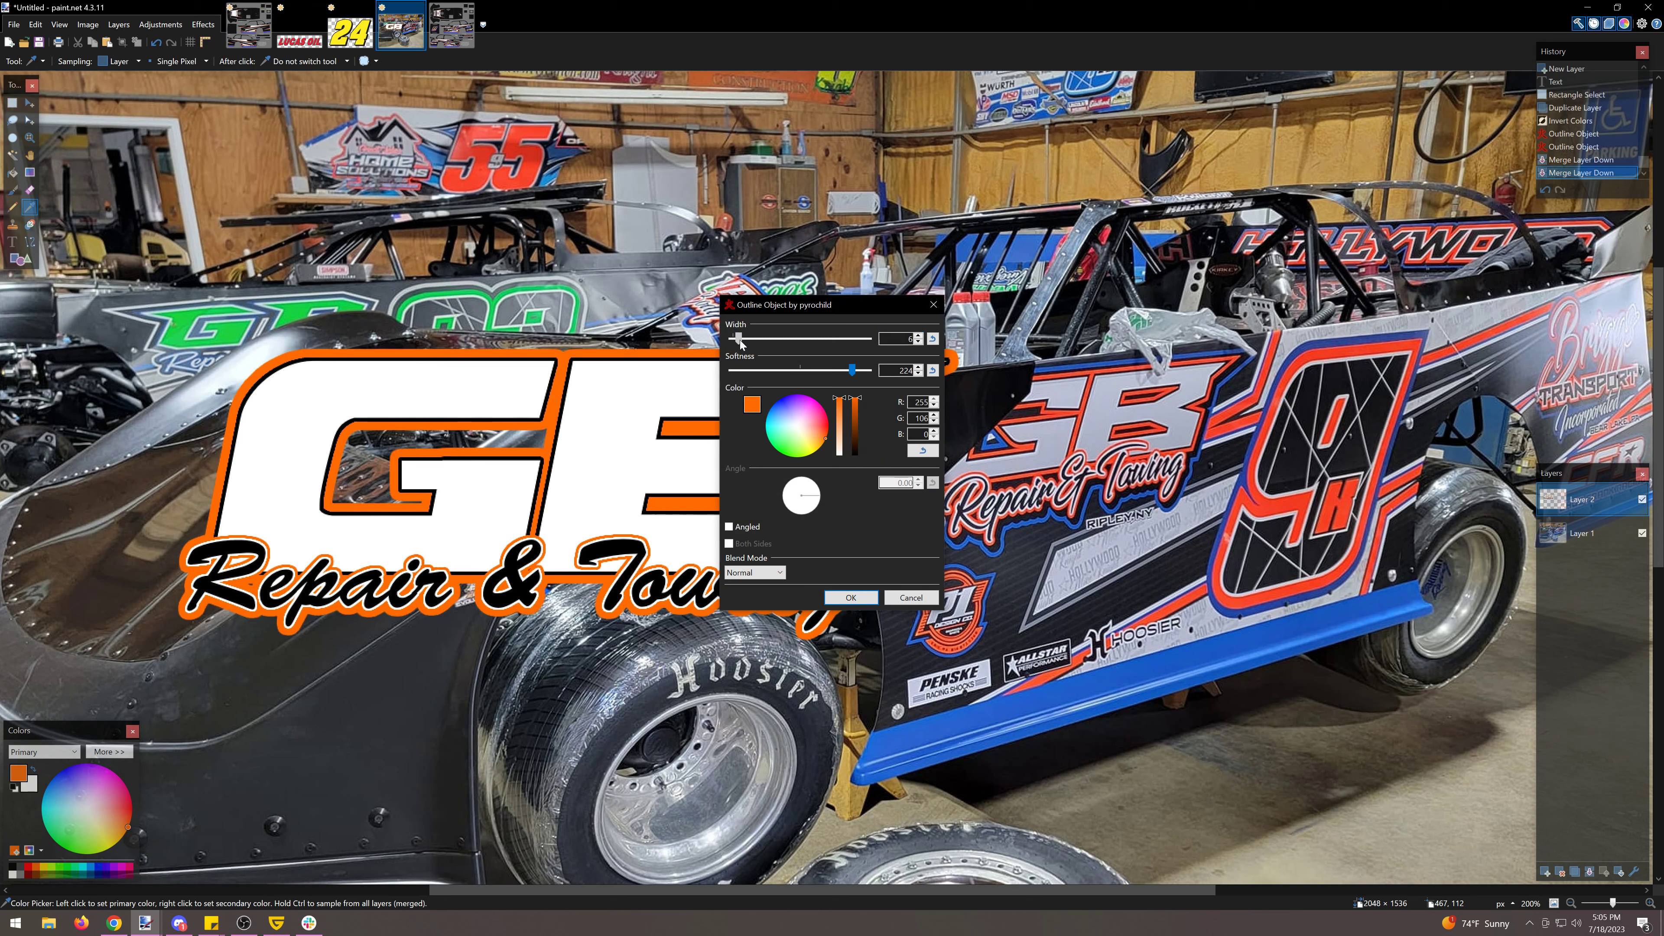
drag(857, 409, 857, 415)
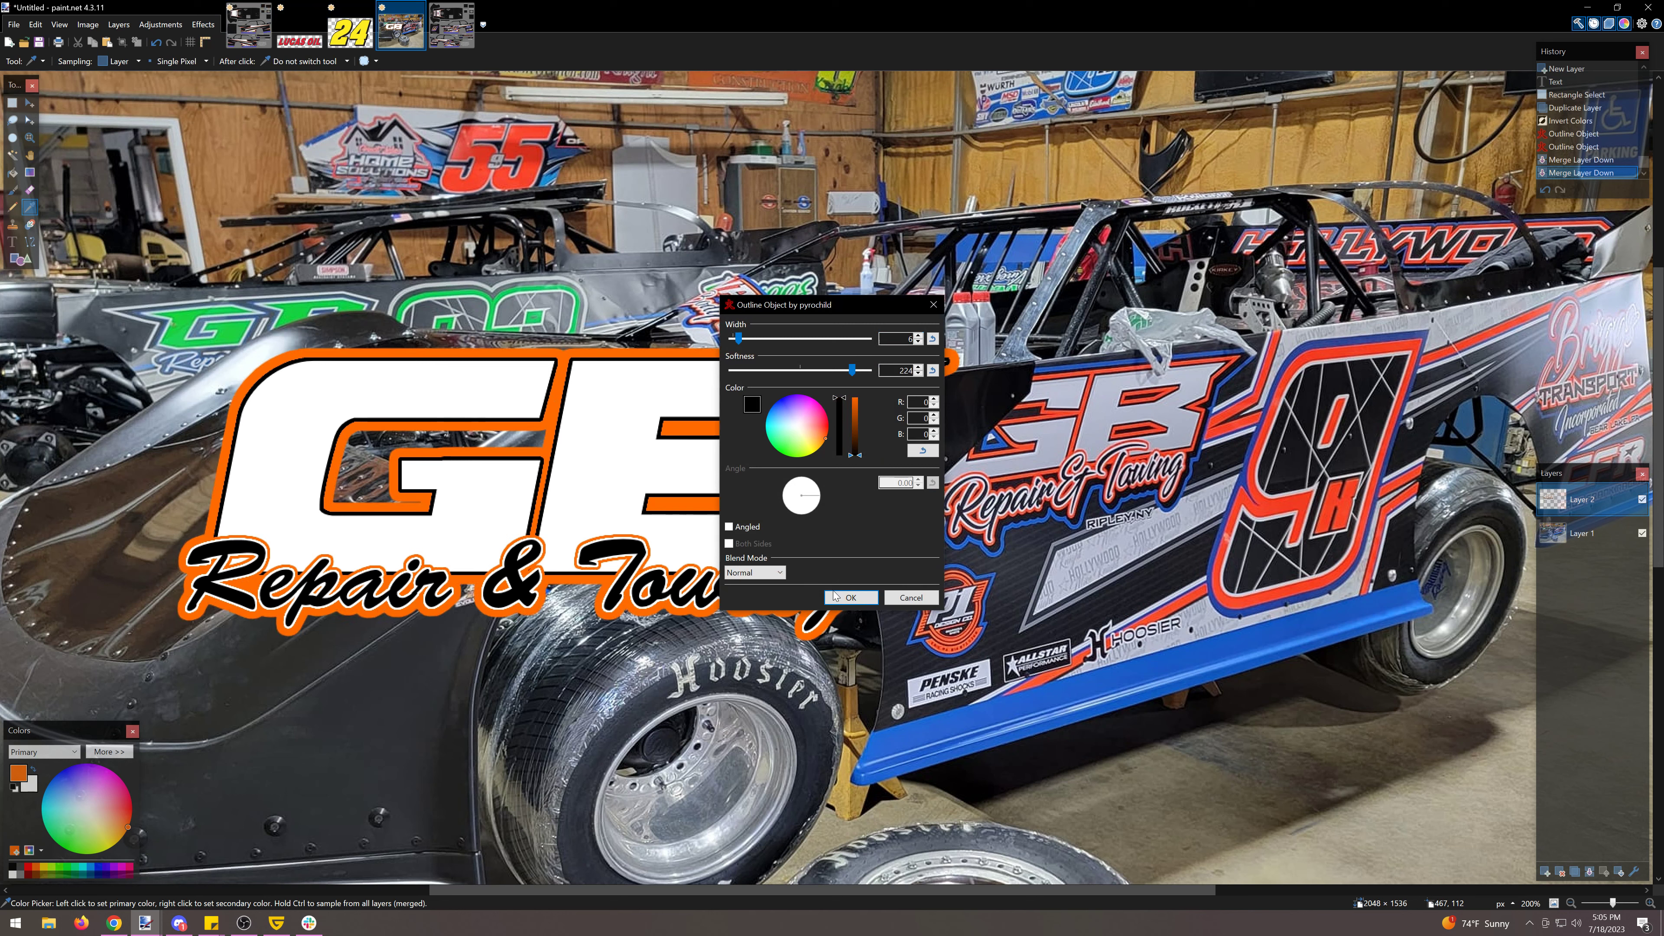
click(867, 599)
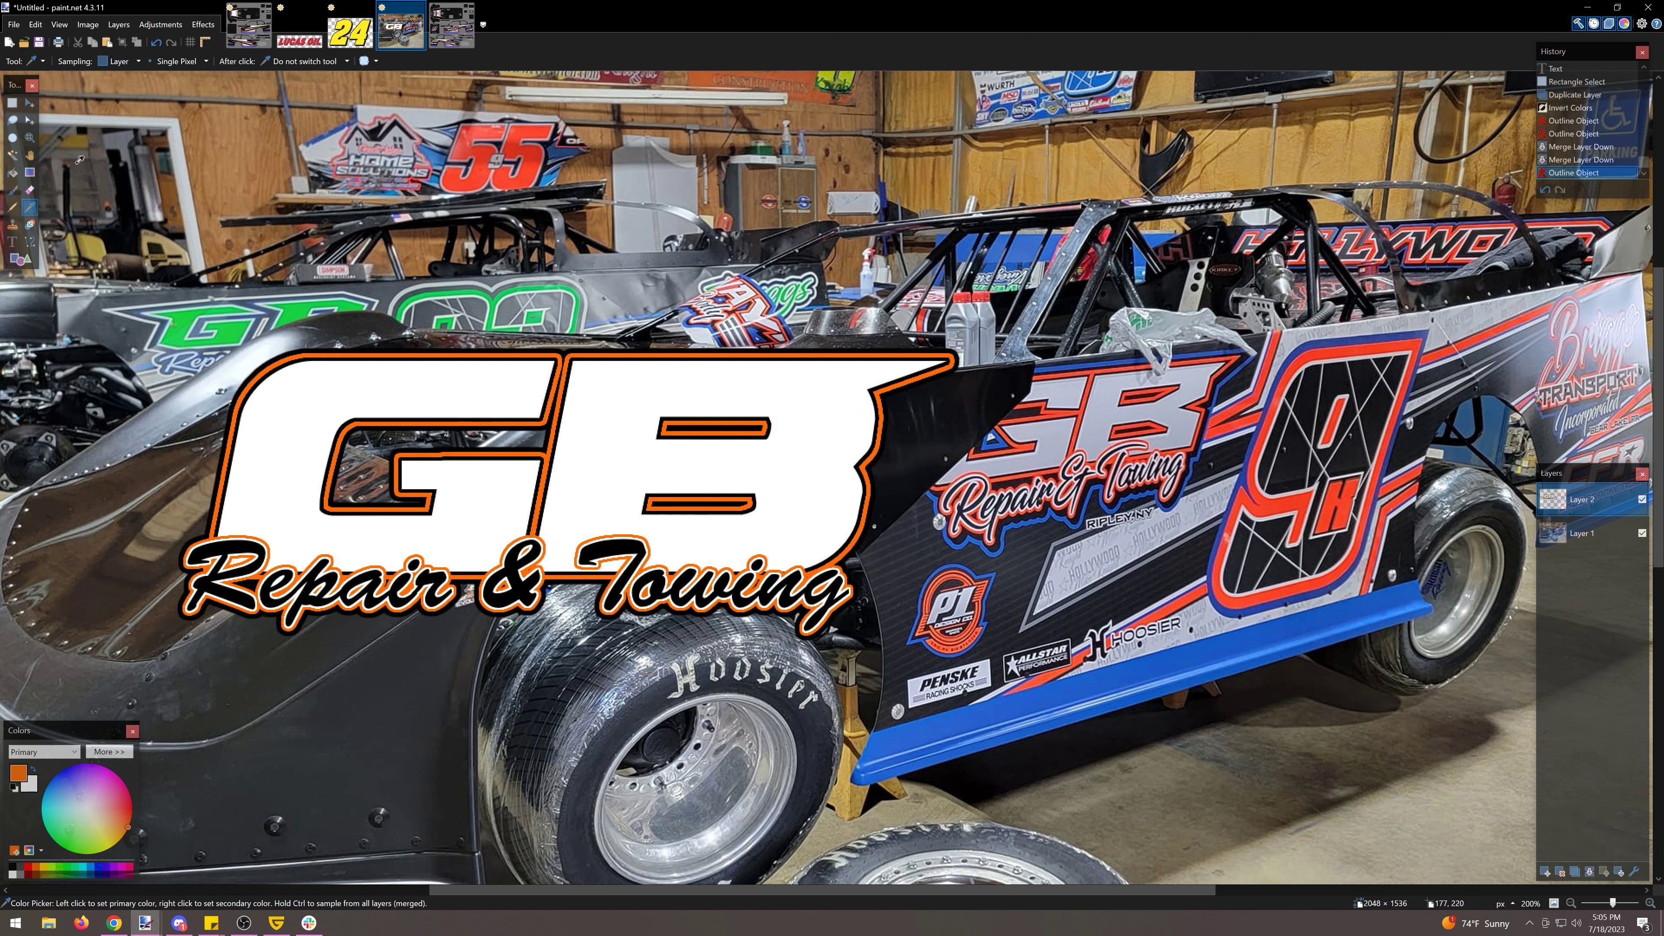
Step: Fill the inner opening of the G with solid black, and lower the fill tolerance to 49%
click(13, 172)
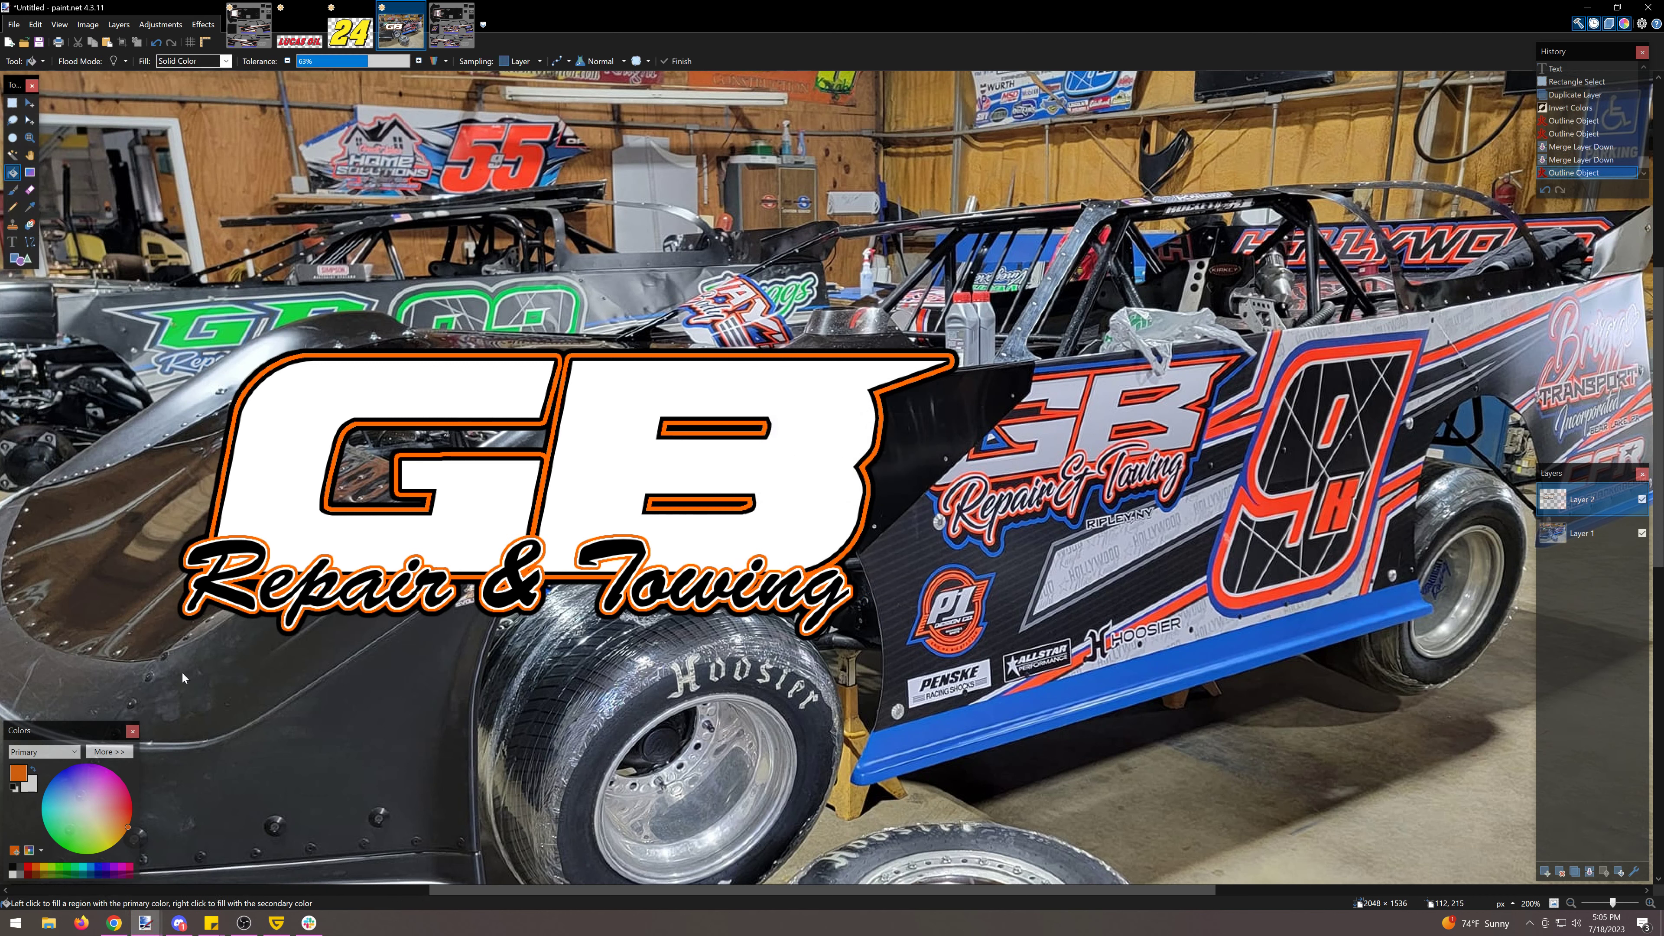
click(11, 872)
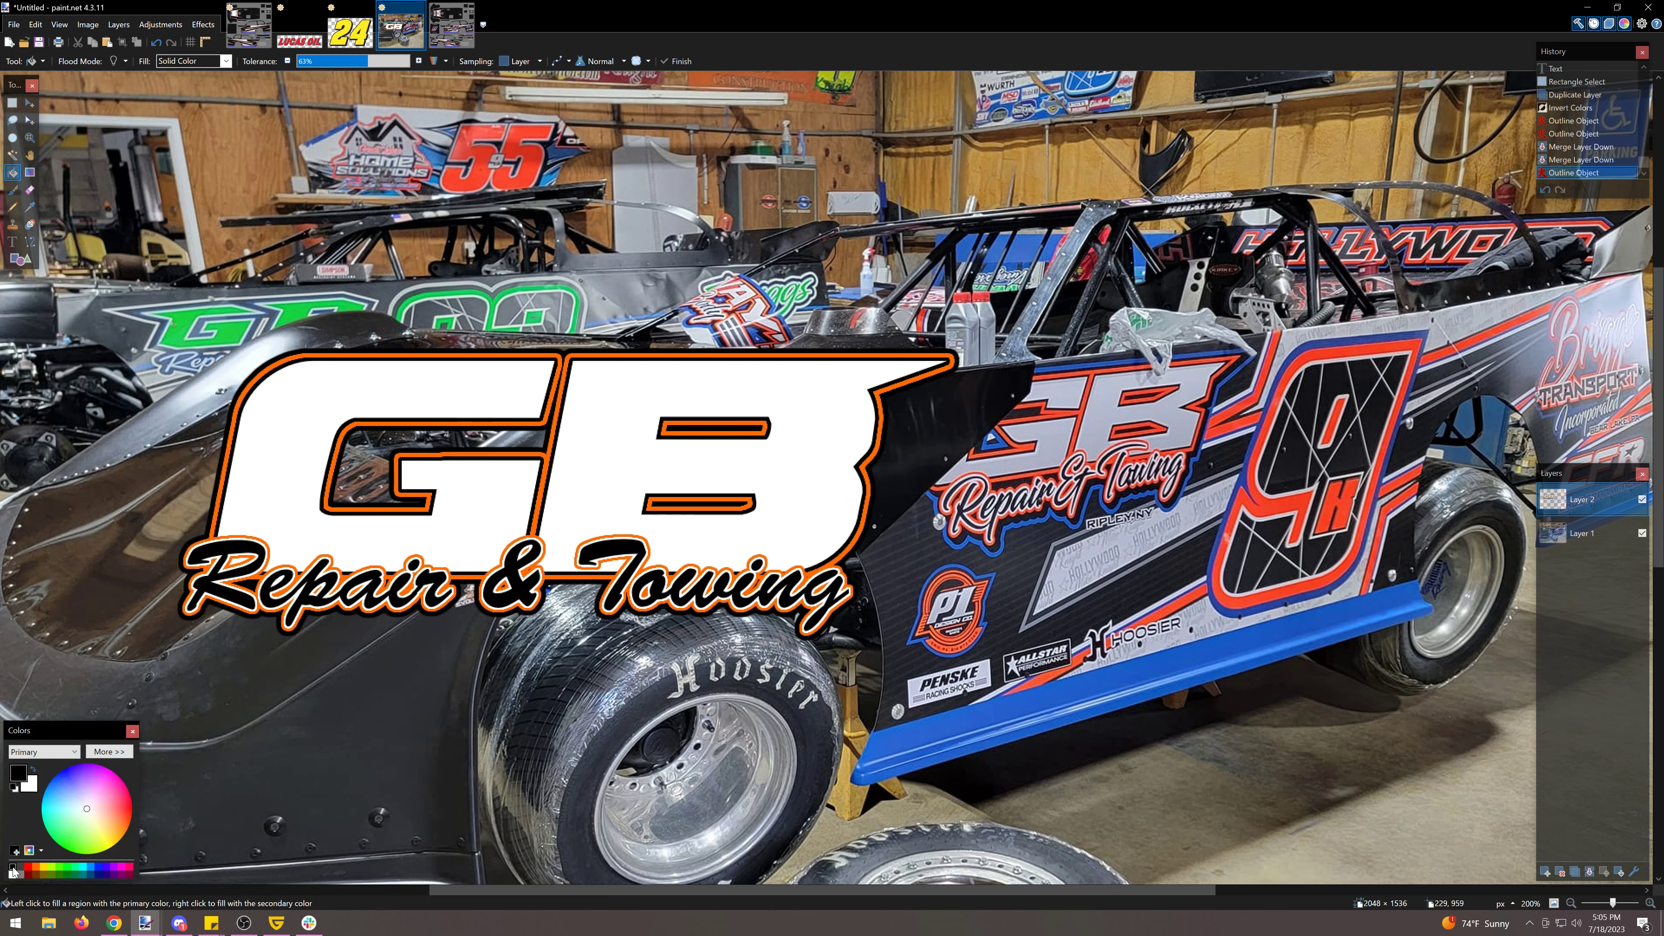
click(367, 472)
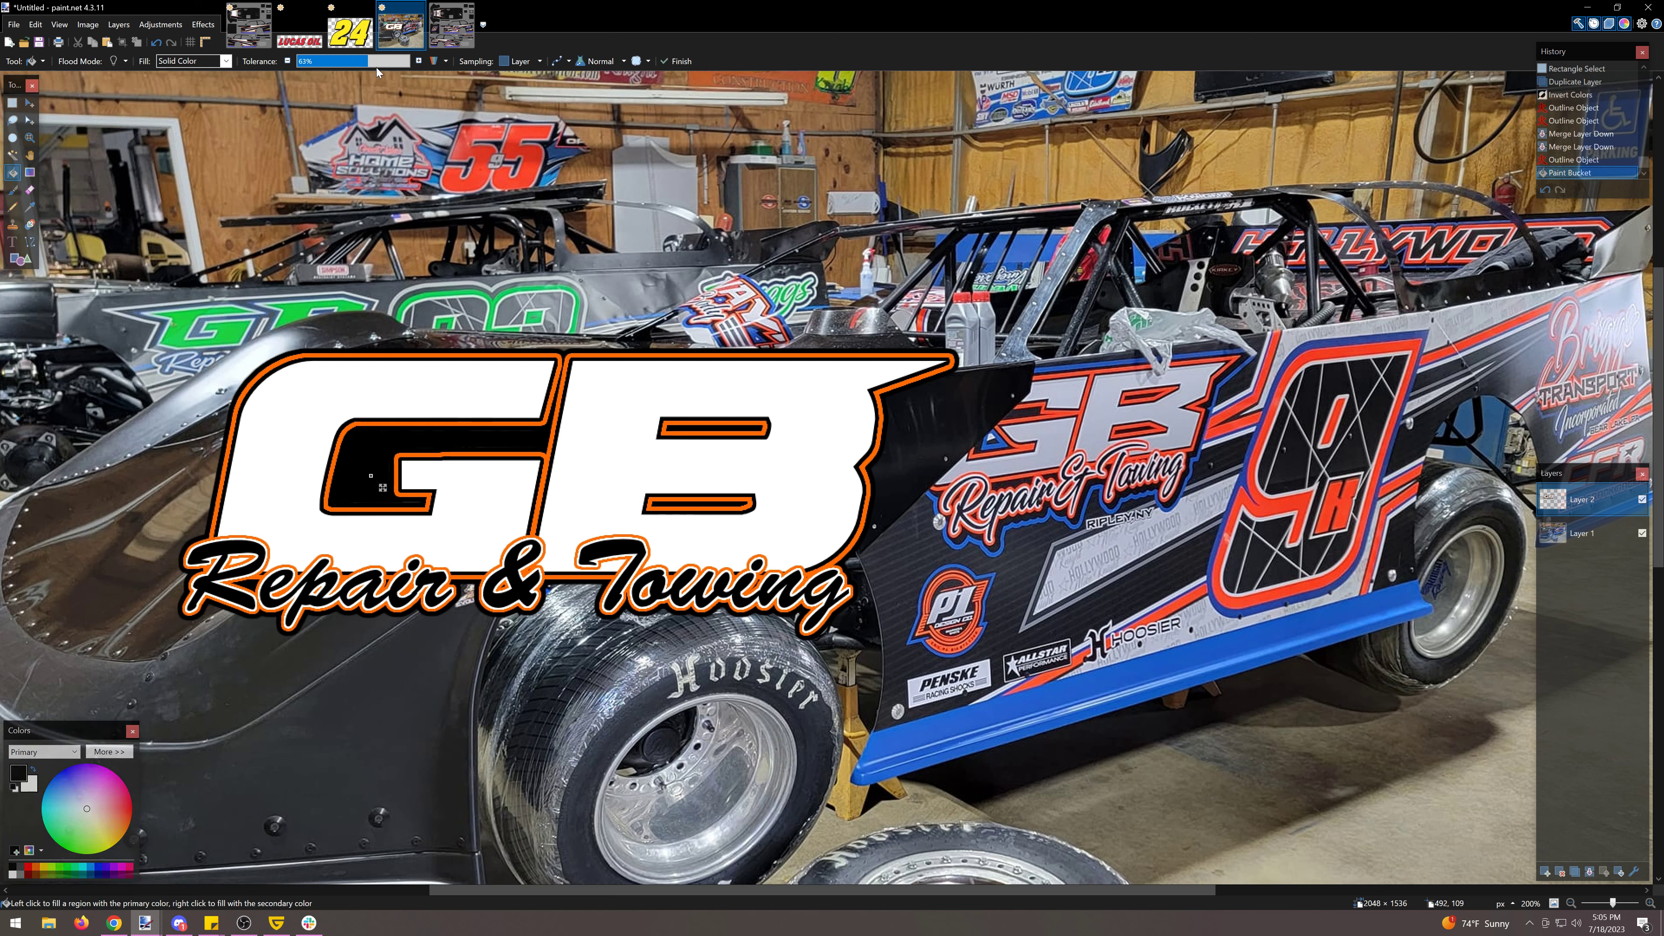
click(380, 452)
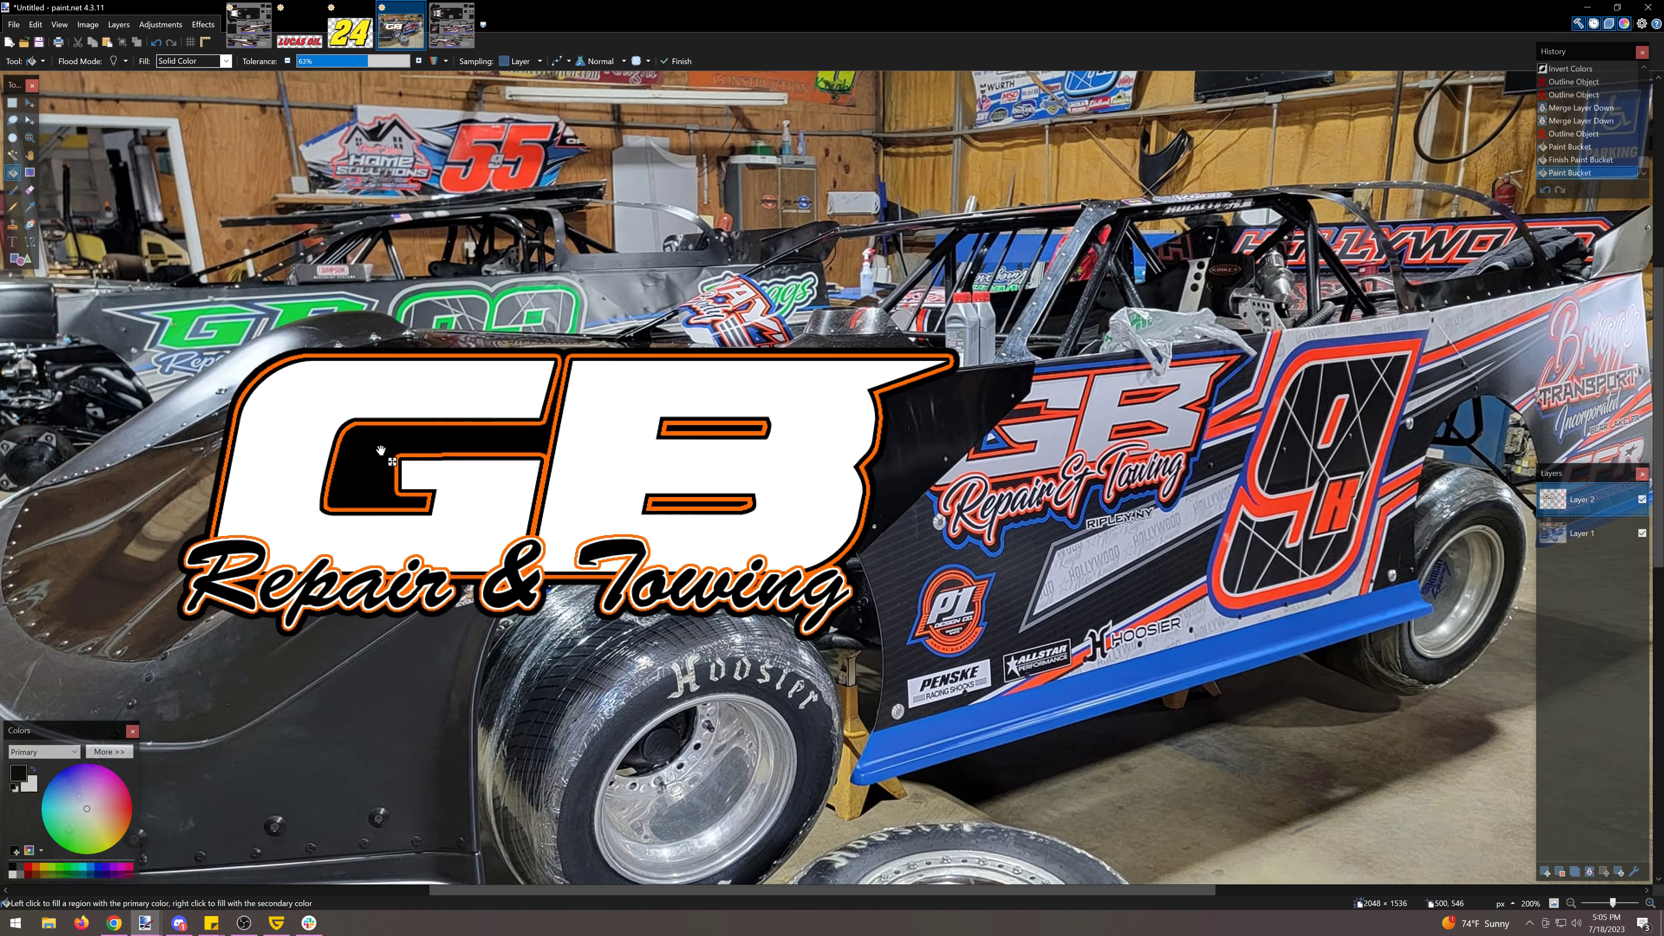
drag(358, 65, 352, 66)
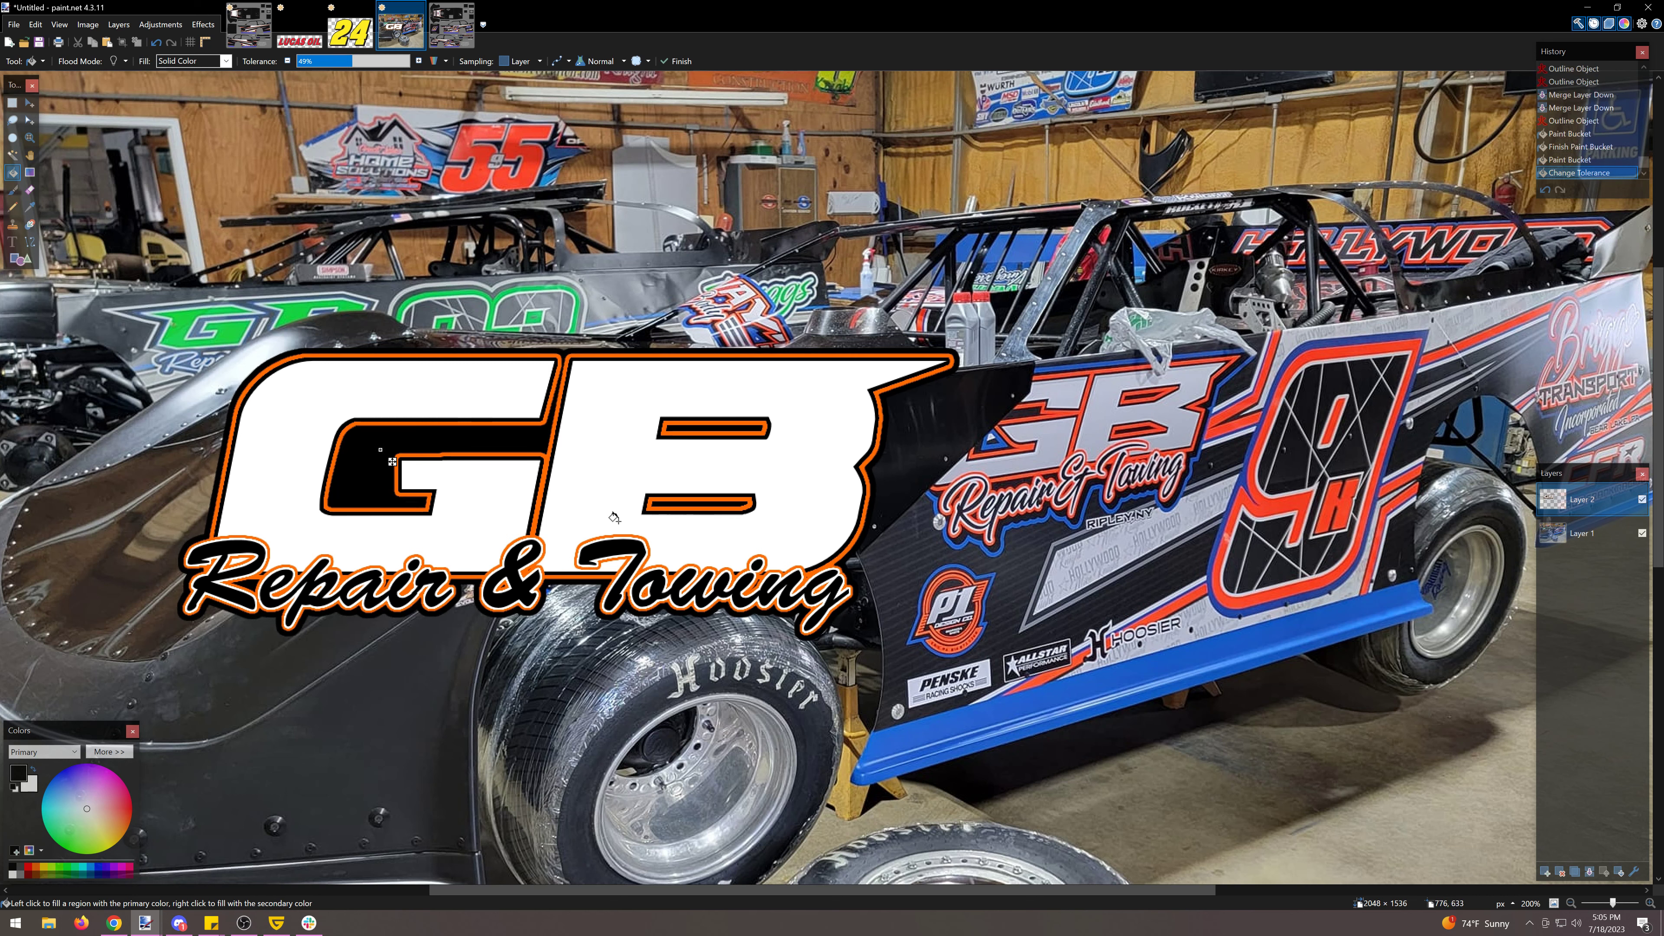
click(11, 103)
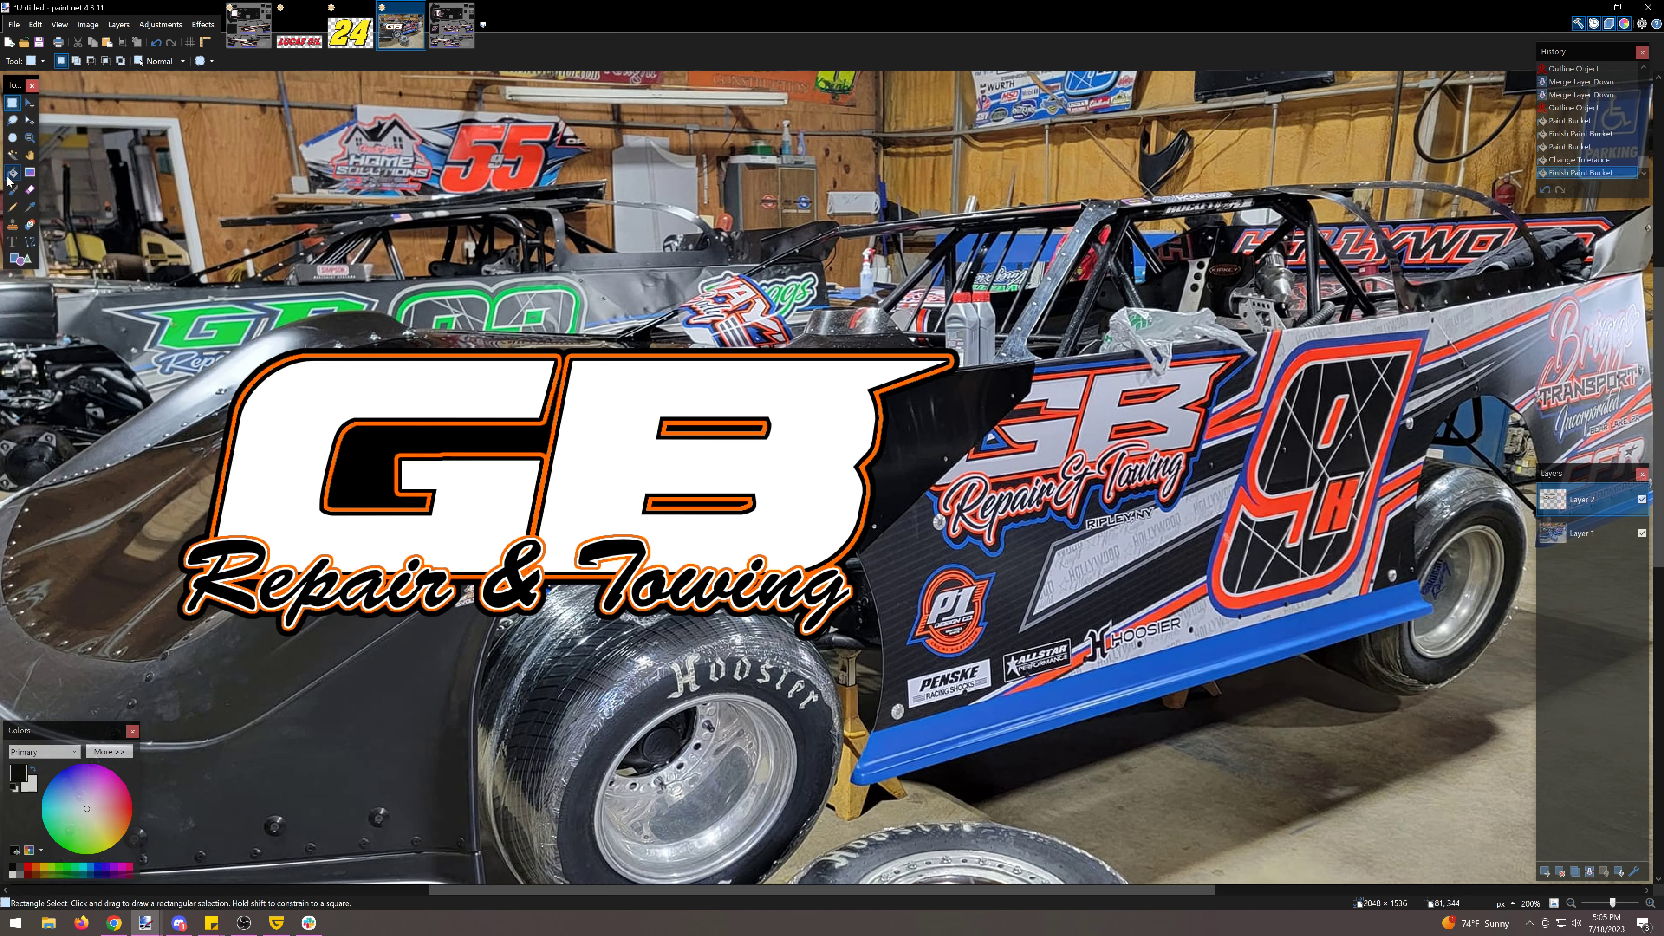
Step: Add a thin blue outline with softness 224 around the whole GB Repair & Towing logo
click(204, 24)
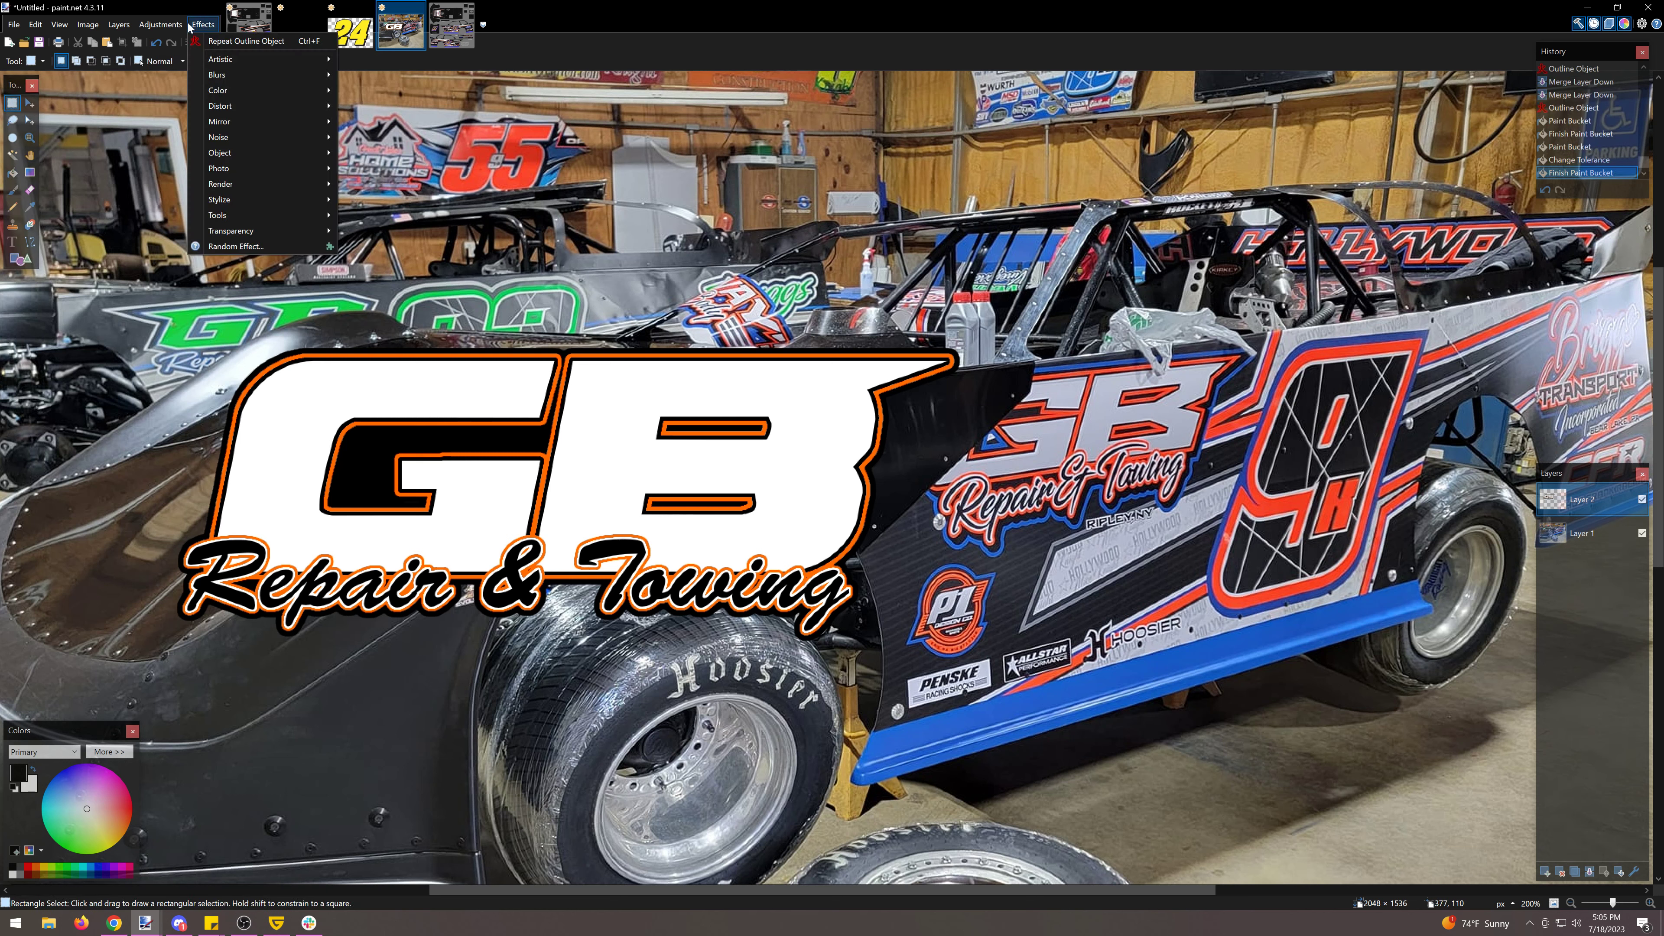
mouse_move(265, 153)
click(361, 152)
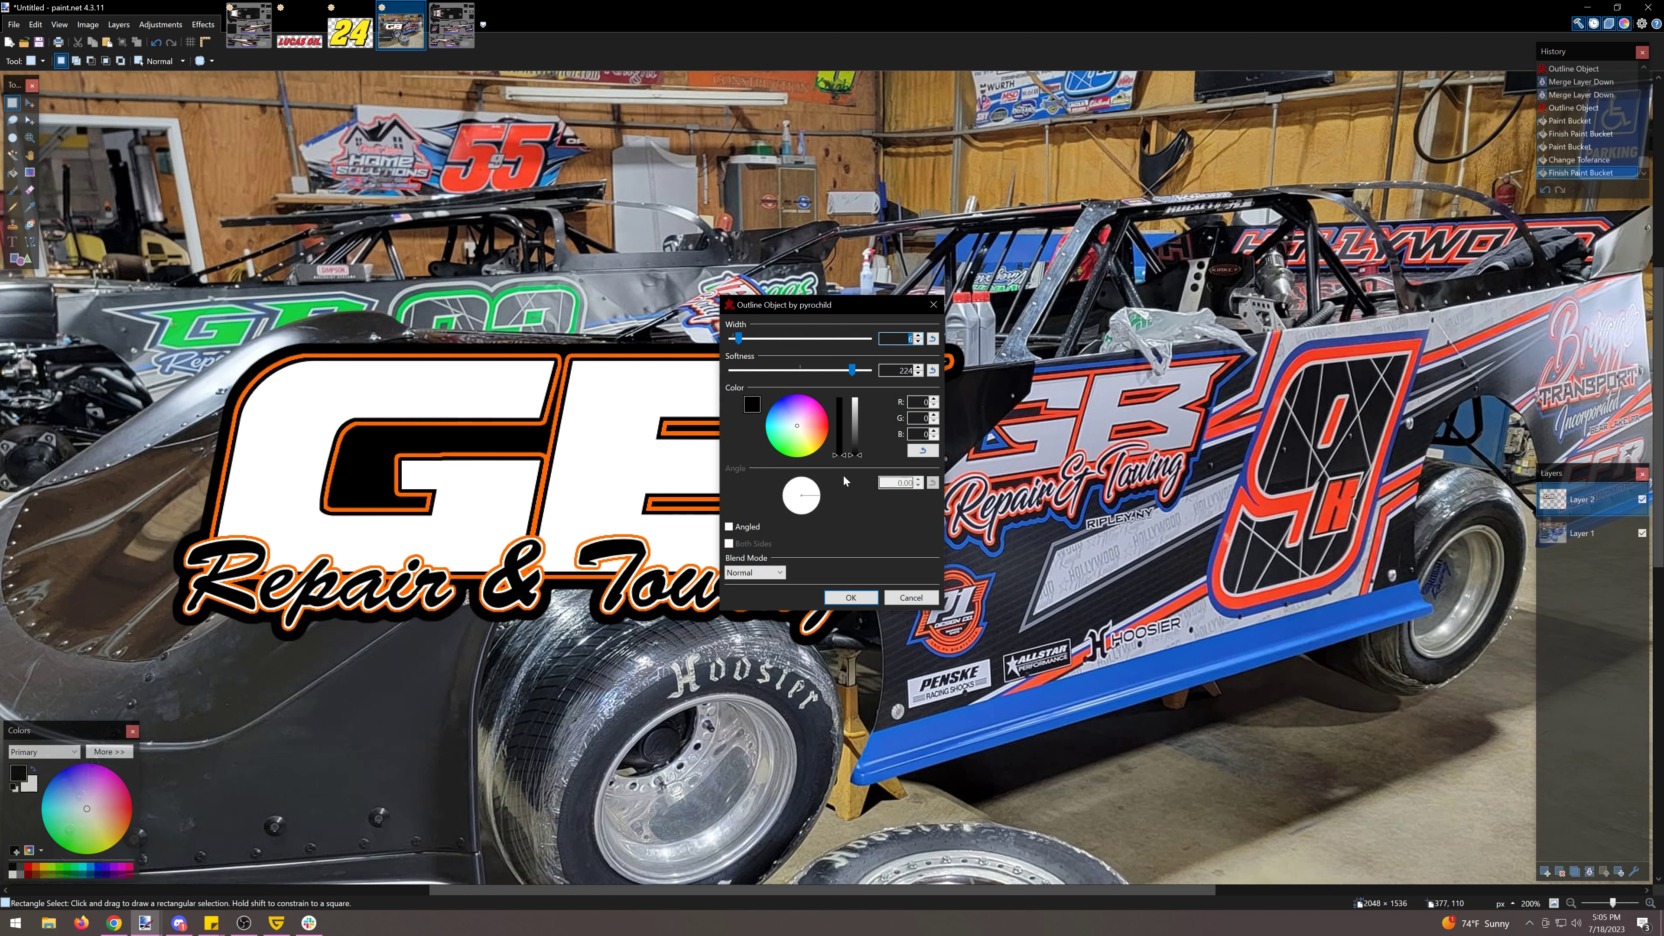
click(773, 412)
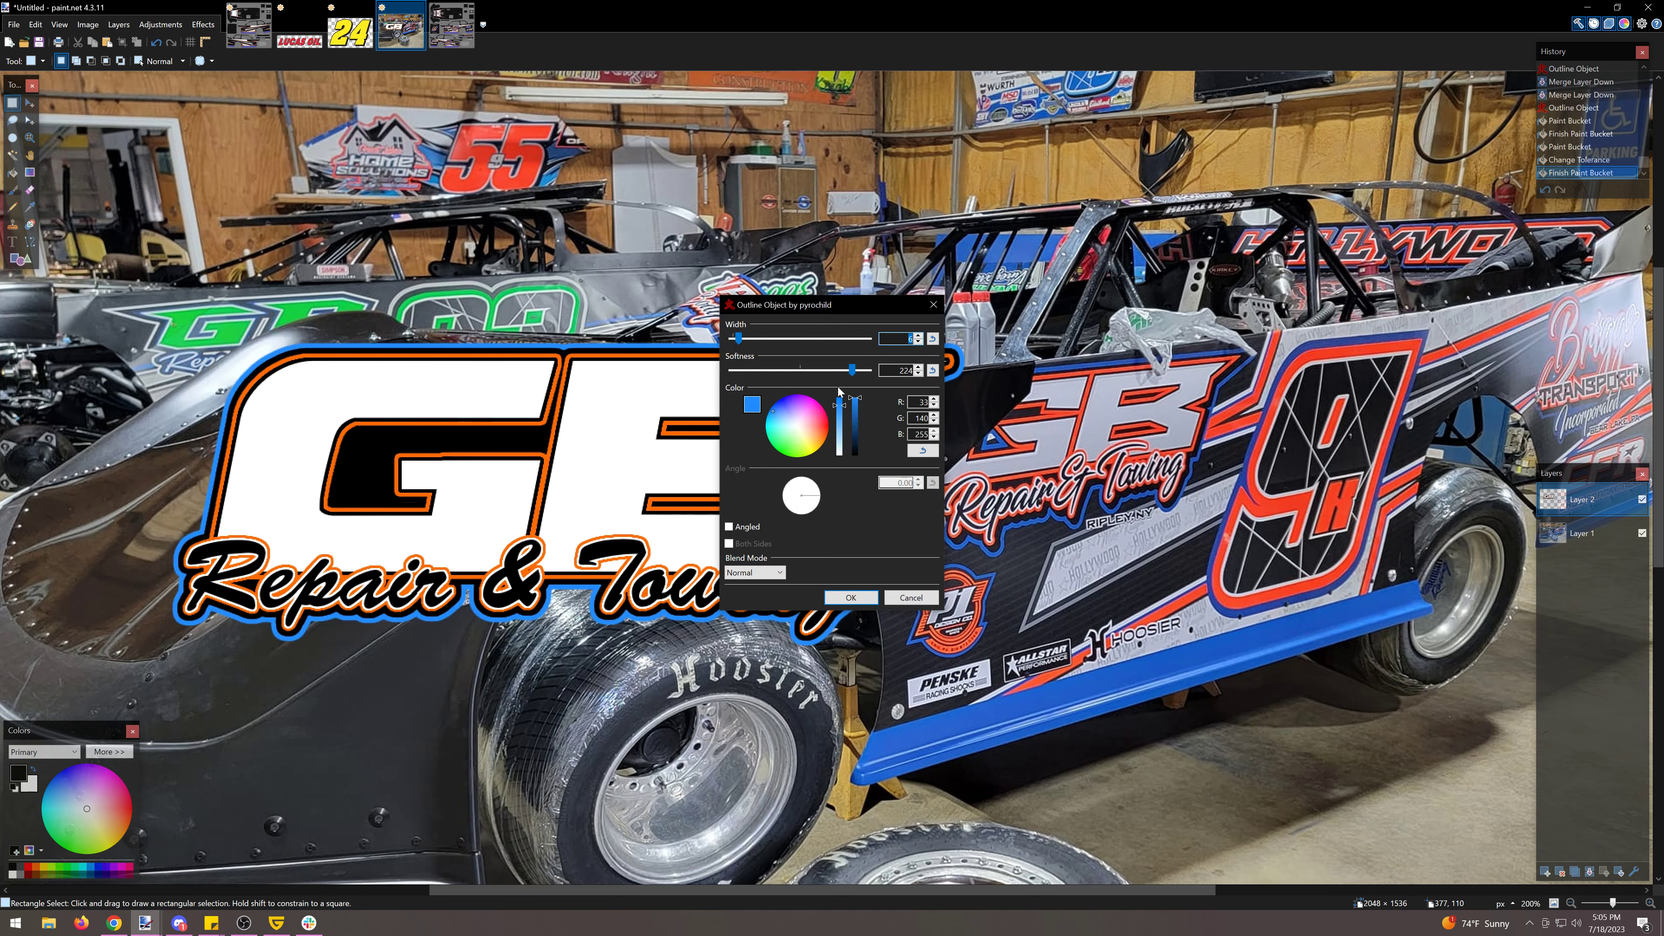
drag(740, 338, 736, 338)
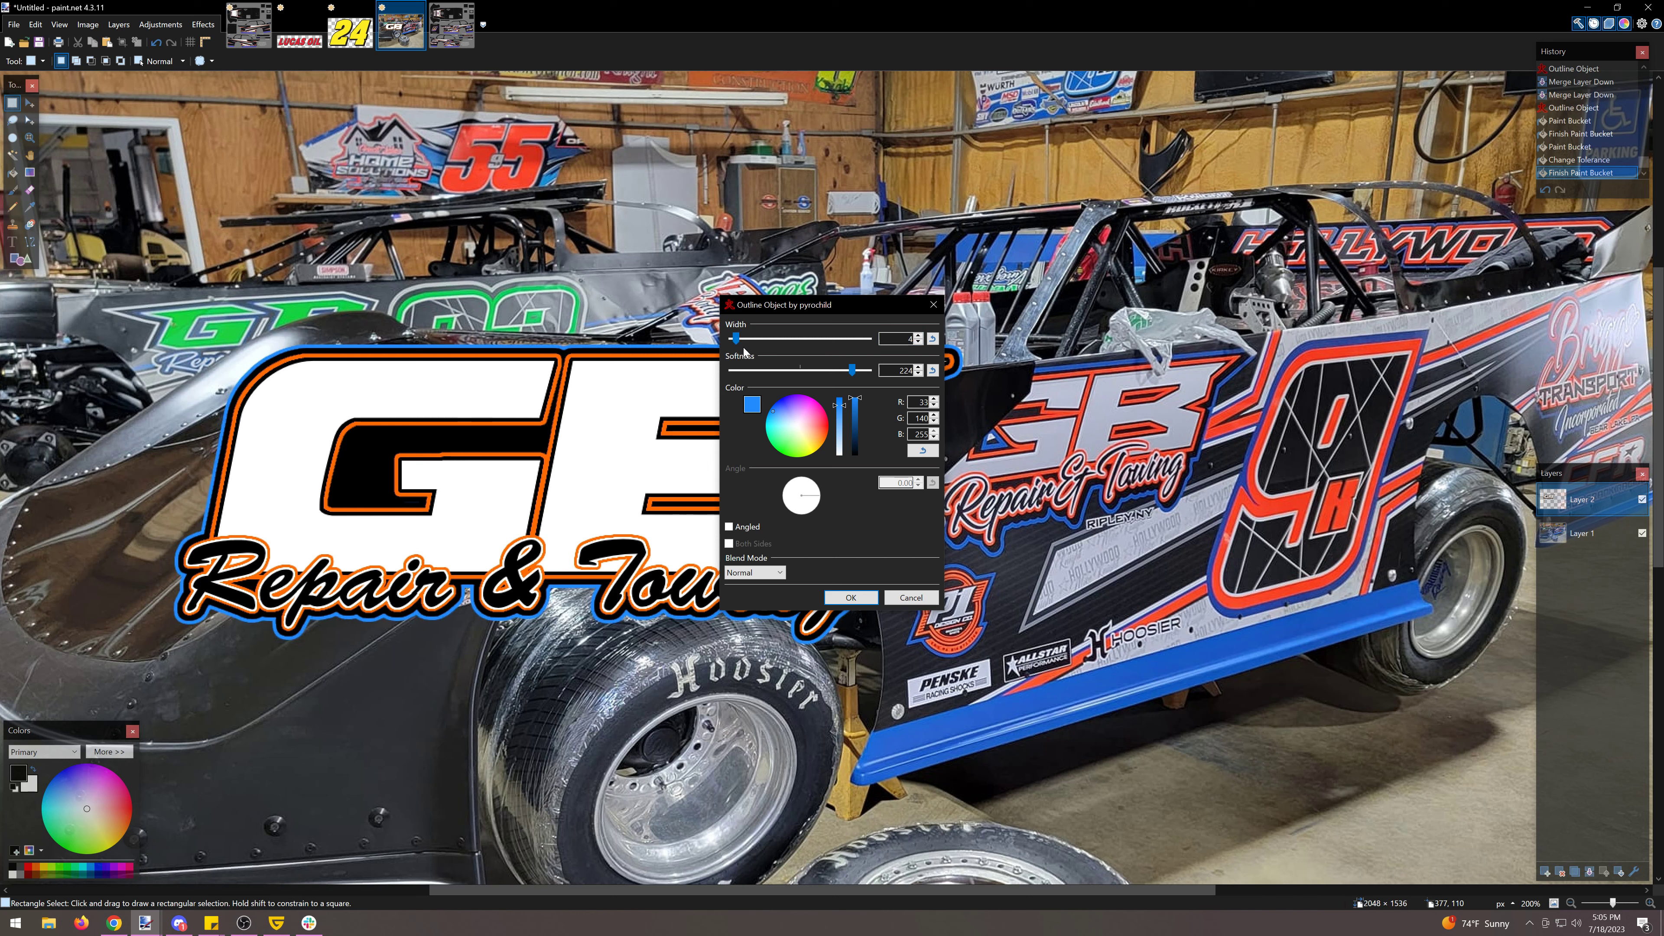
click(864, 597)
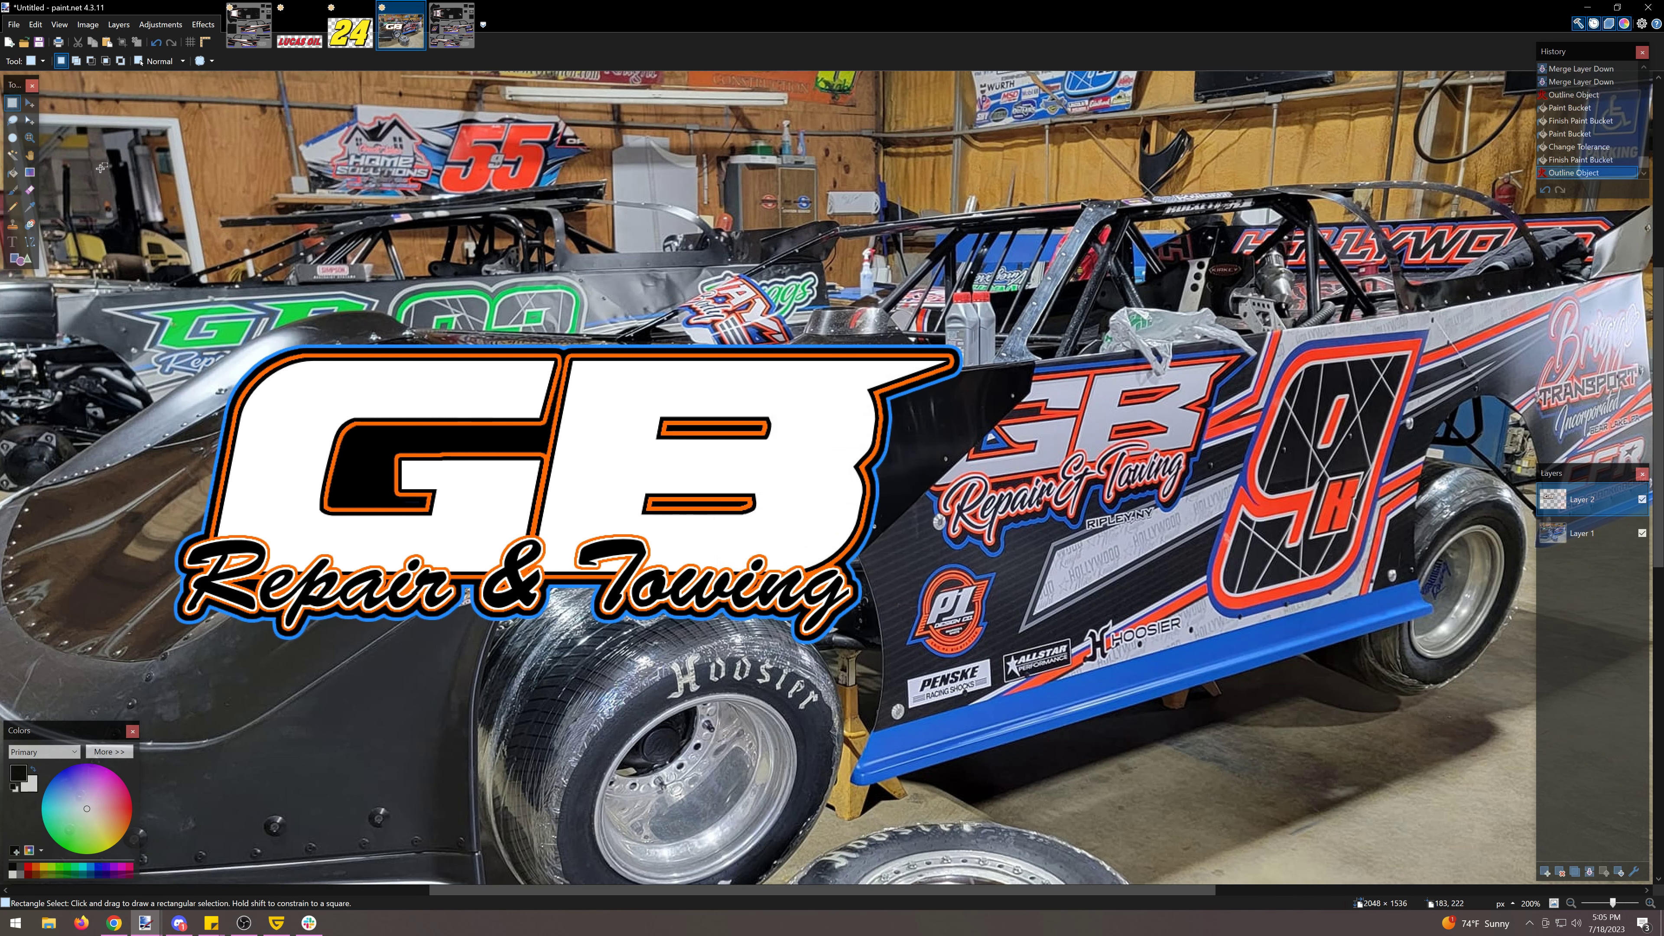
Step: Copy the finished GB Repair & Towing logo and paste it onto the Logo layer of 9k test.psd
drag(970, 327, 145, 648)
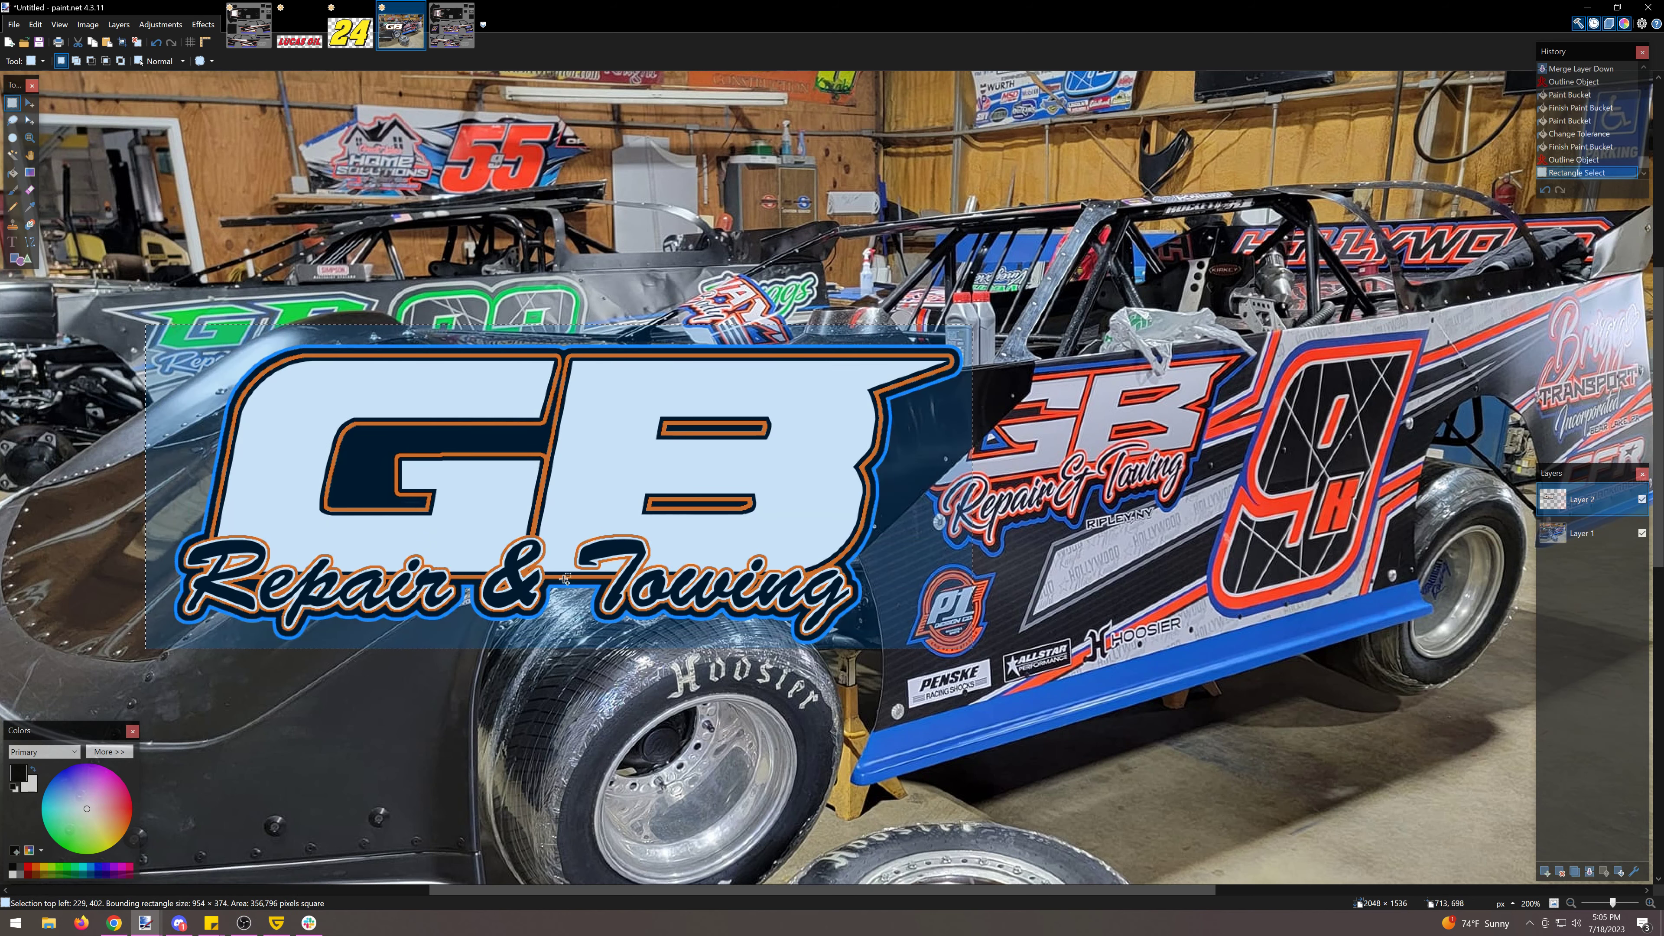
click(249, 26)
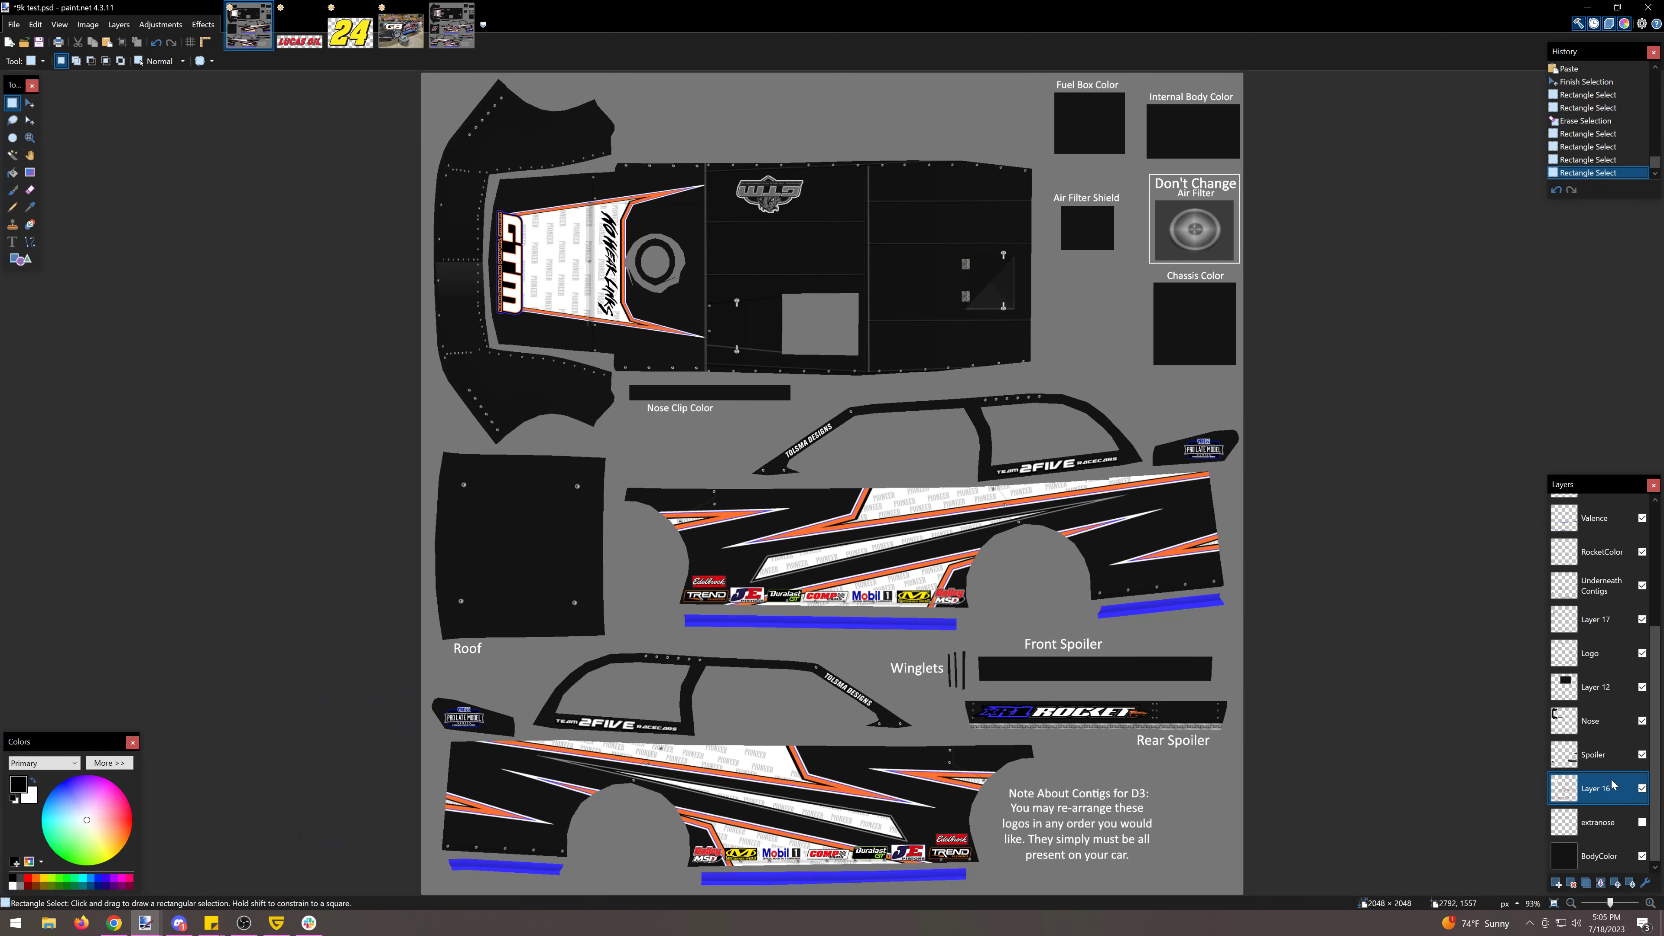
click(1598, 654)
key(ctrl+v)
Step: Scale the pasted logo to about 342 × 134 px, place it on the front of the upper side panel and deselect
drag(922, 360, 694, 268)
drag(663, 249, 822, 522)
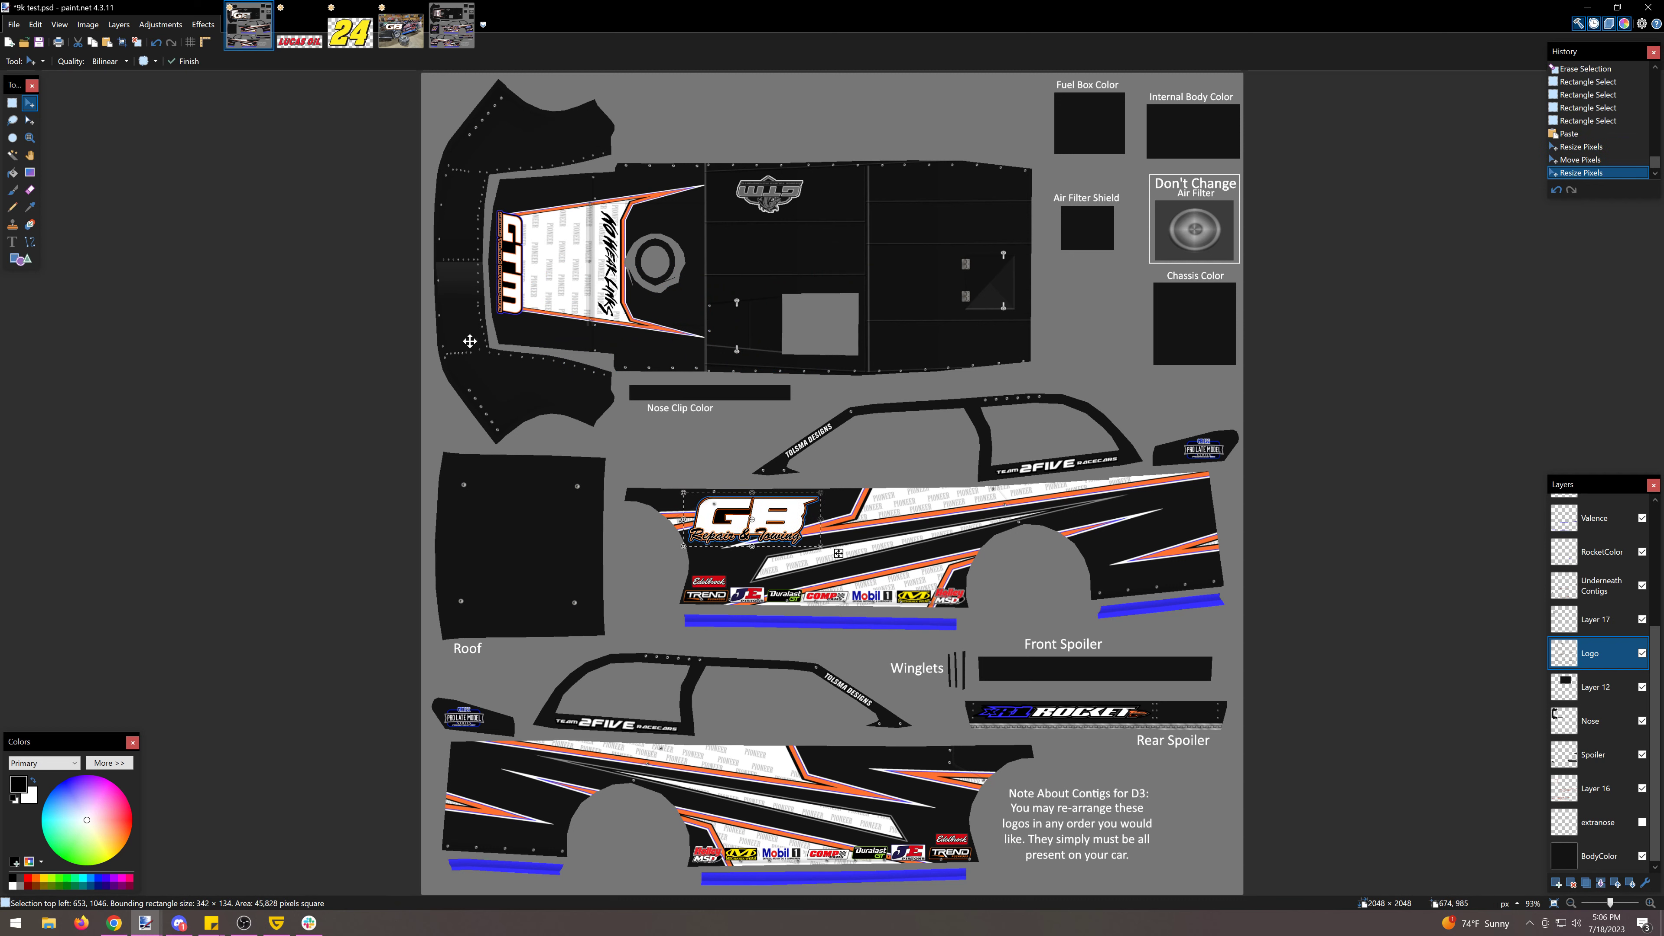
click(12, 102)
click(571, 262)
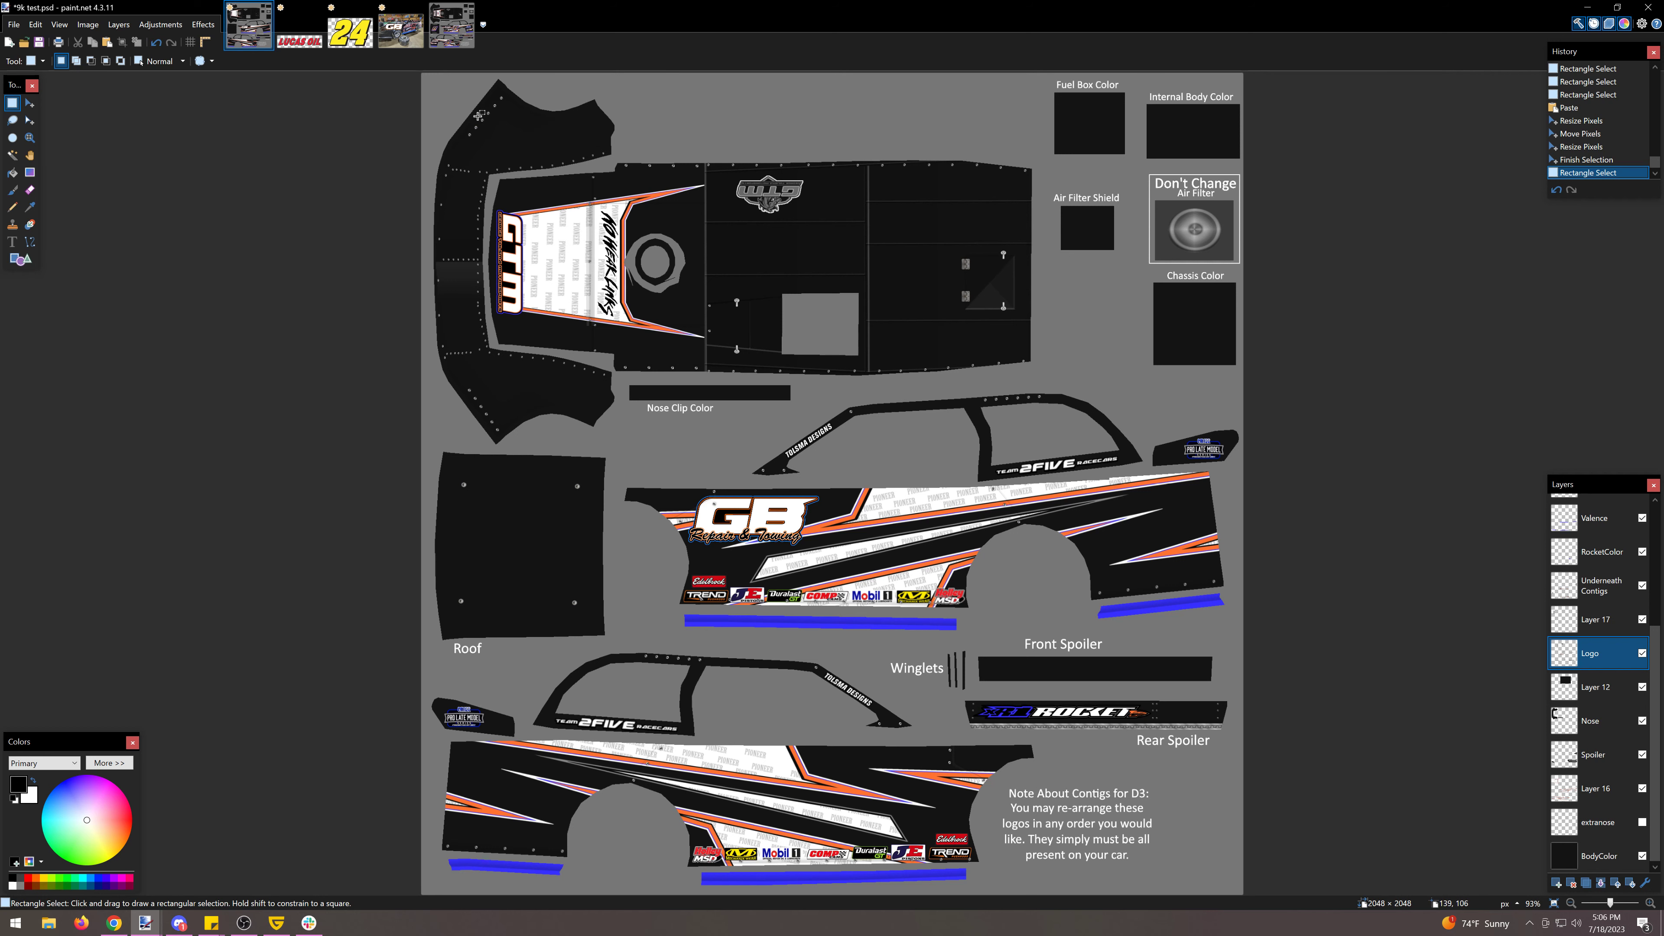
Step: Check the number placement in 9k.psd, and select the 9 number in the race car photo with a rectangle about 316 × 368 px
click(452, 24)
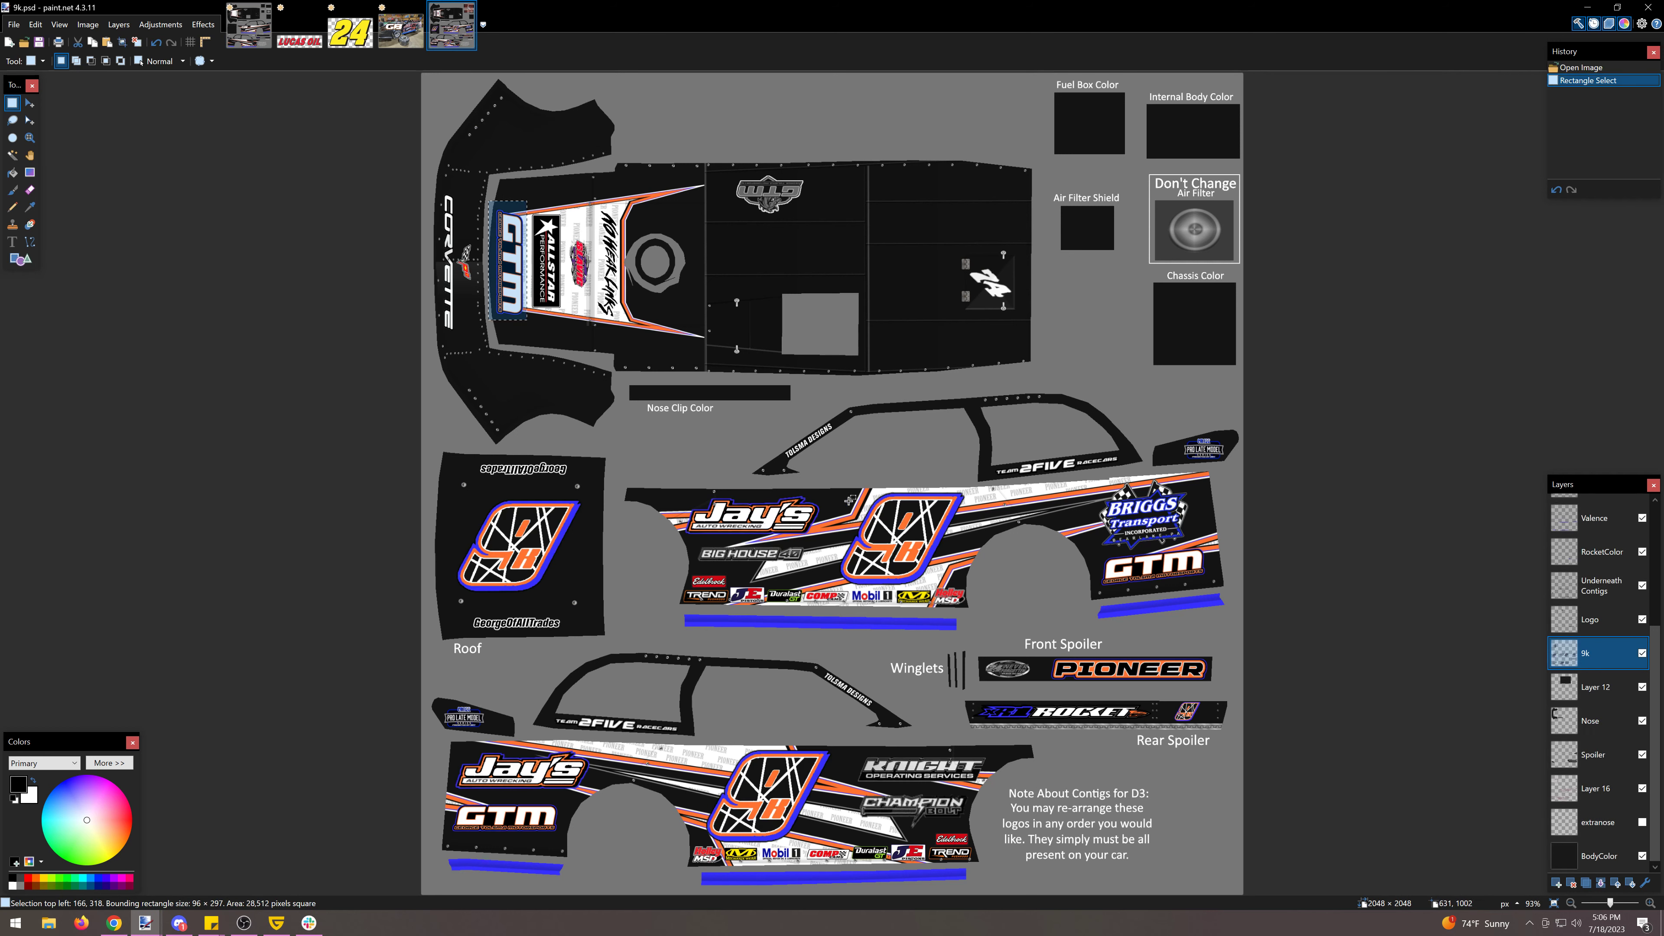
drag(978, 482, 857, 553)
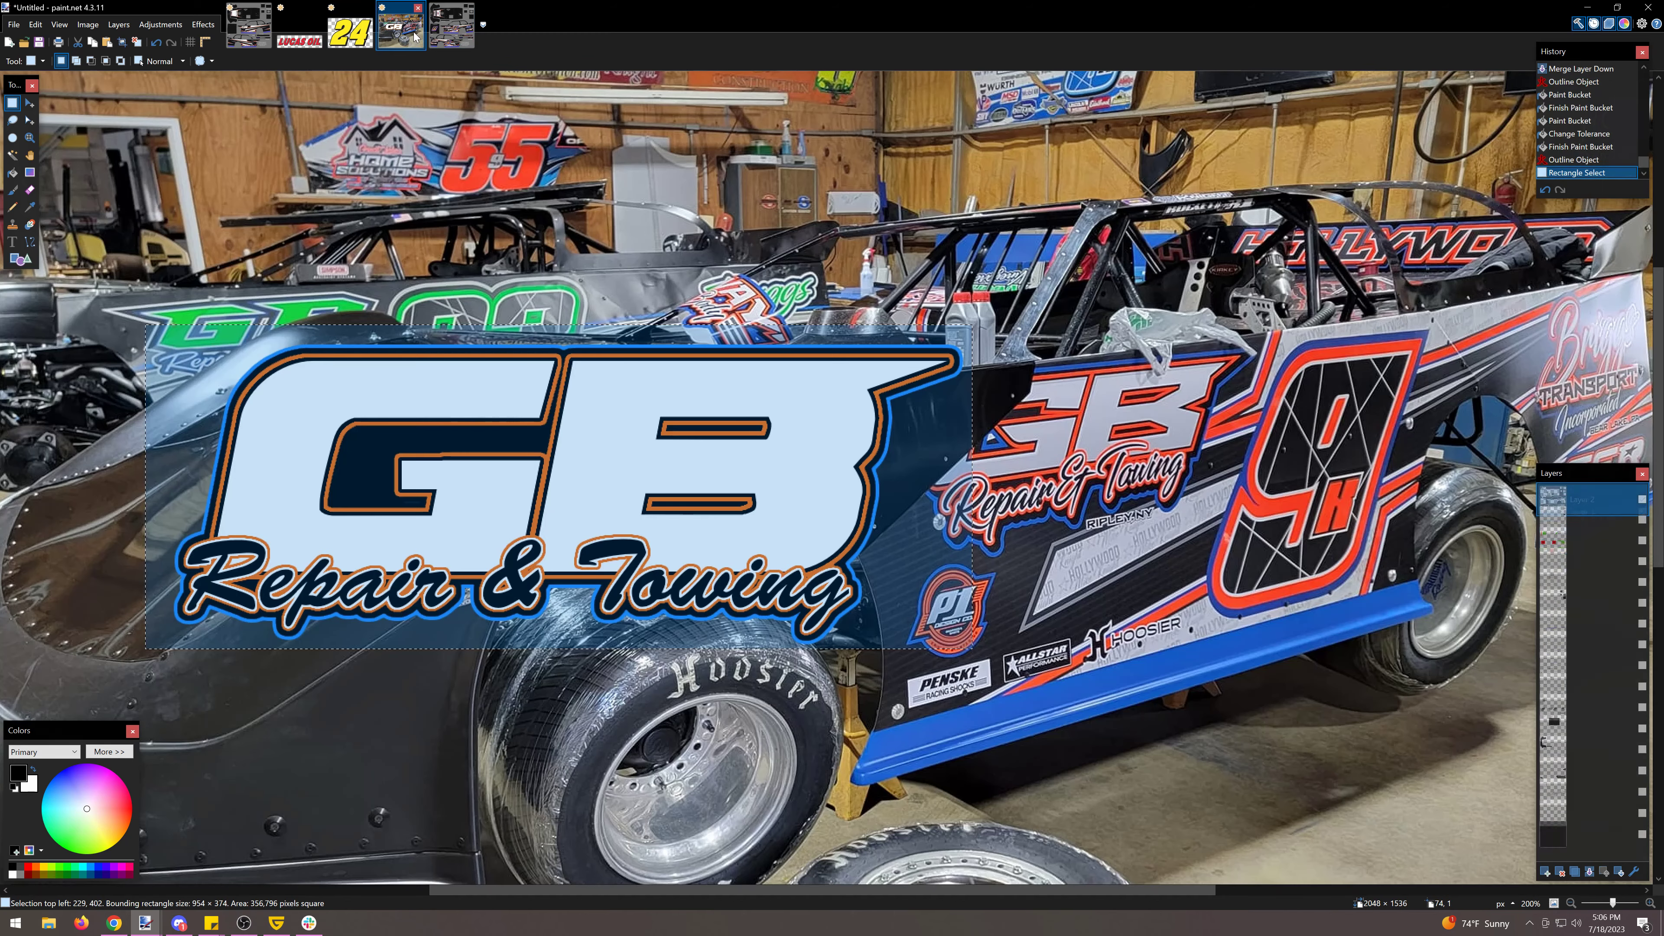
click(401, 24)
click(1257, 379)
drag(1448, 318, 1172, 634)
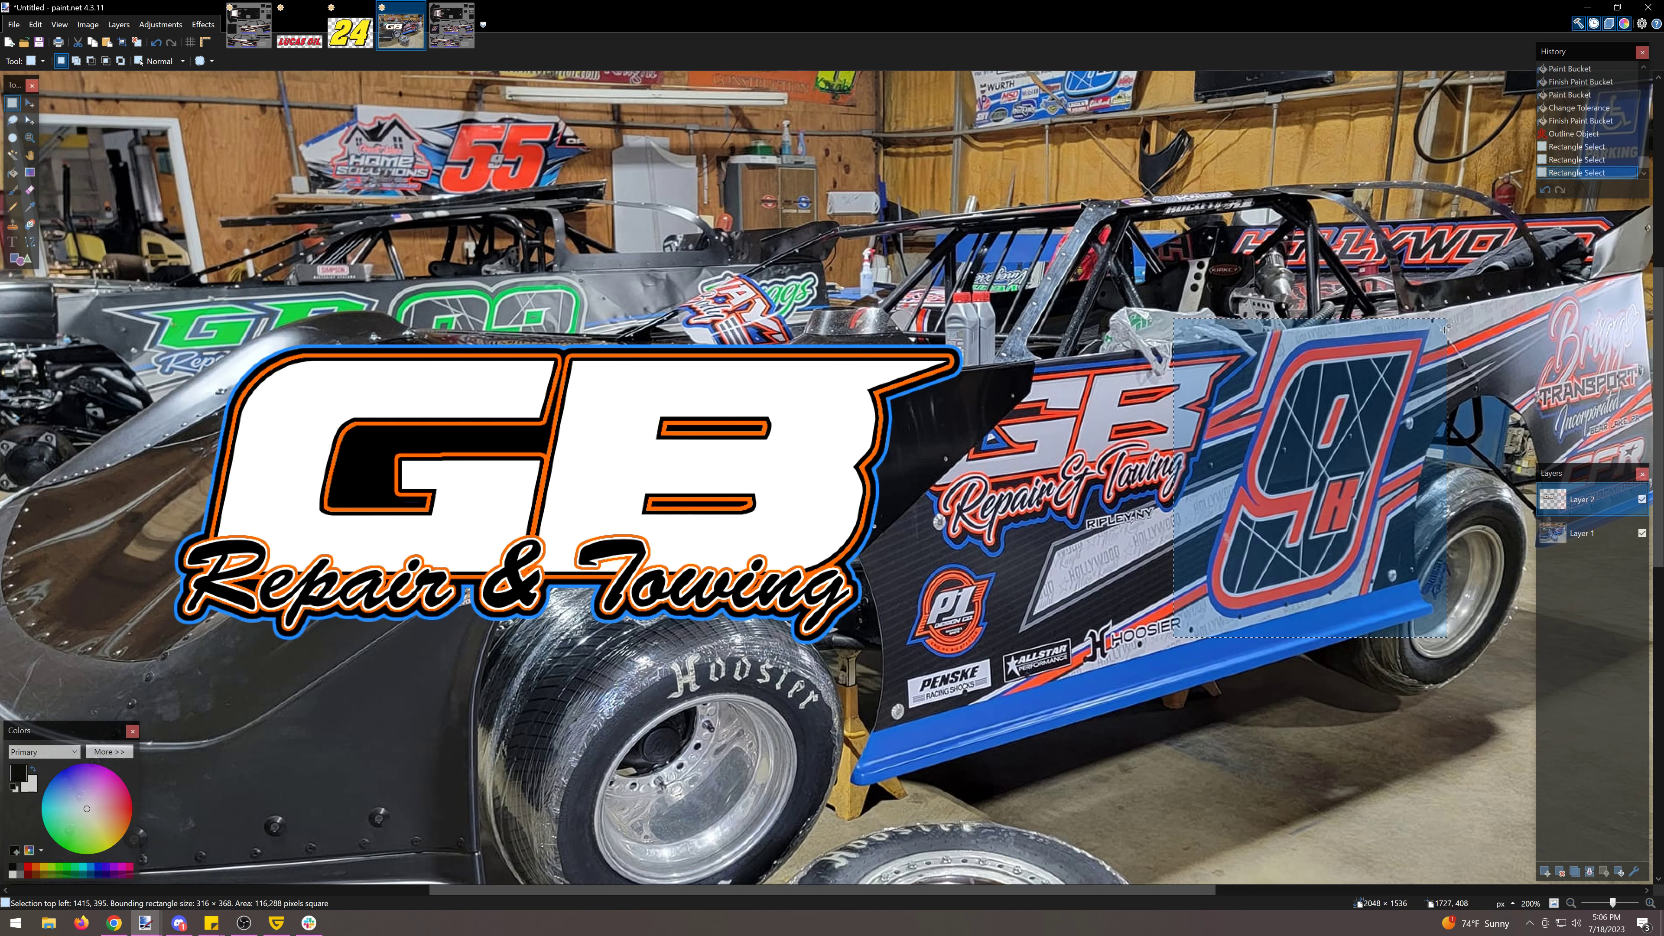
Step: Tighten the rectangular selection around the 9 number in the race car photo to about 303 × 366 px, and deselect
mouse_move(1174, 634)
mouse_down()
mouse_move(1241, 564)
mouse_move(1186, 635)
mouse_up()
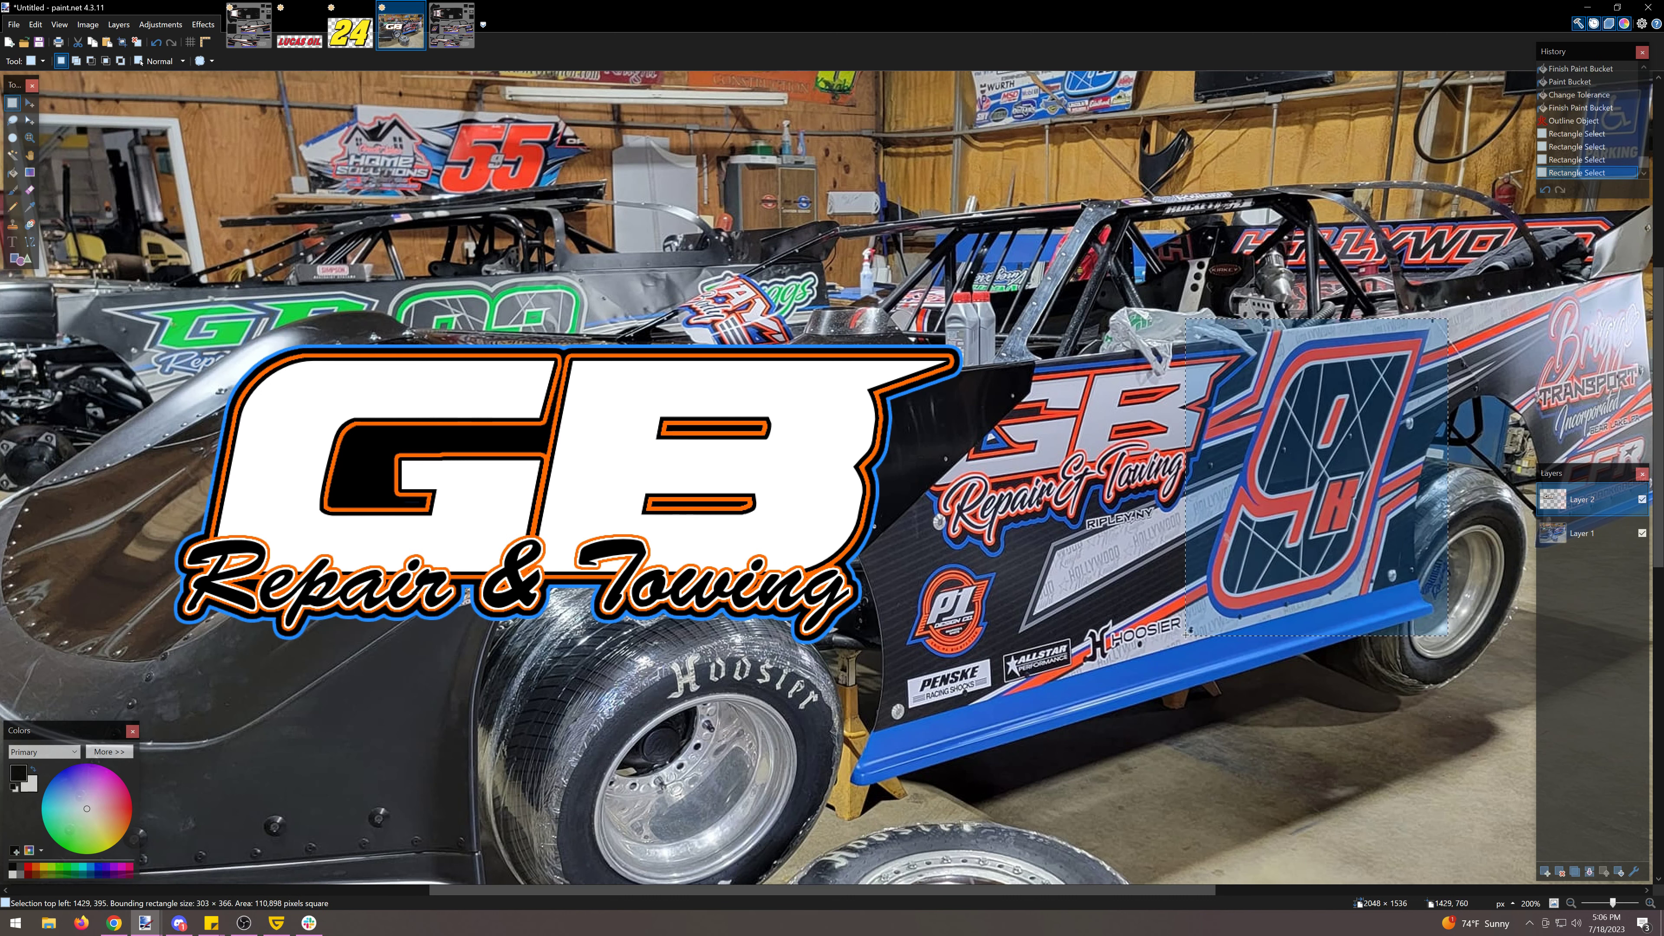
click(931, 466)
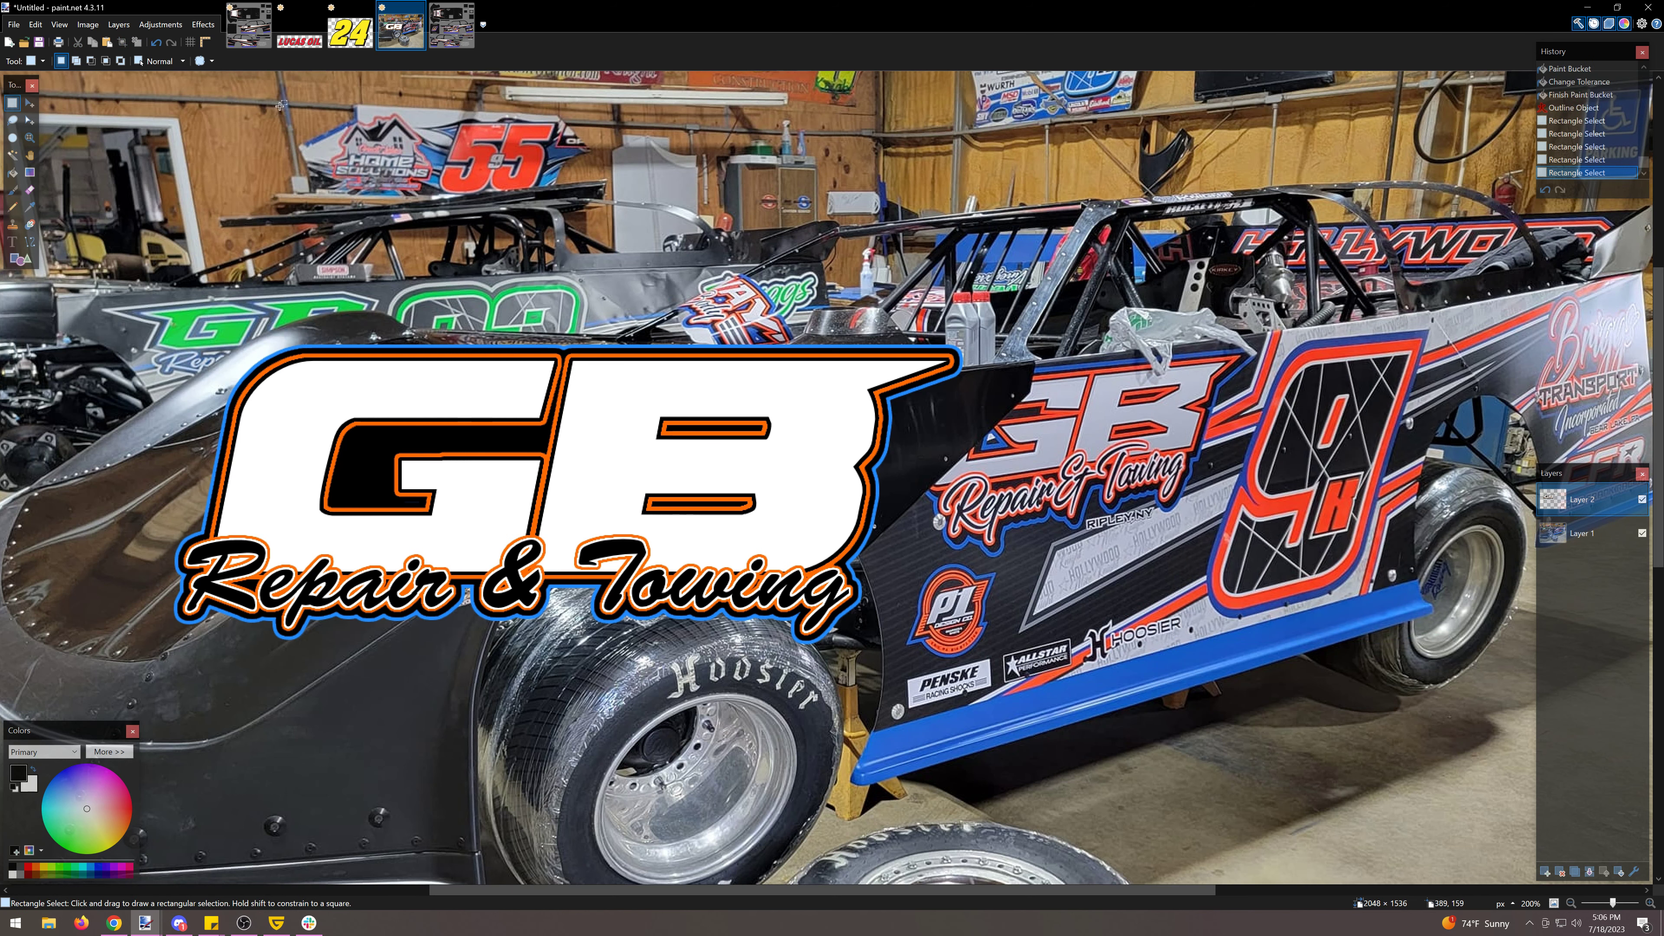
Step: Add the number 9 as text over the roof on the Logo layer of 9k test.psd
click(248, 26)
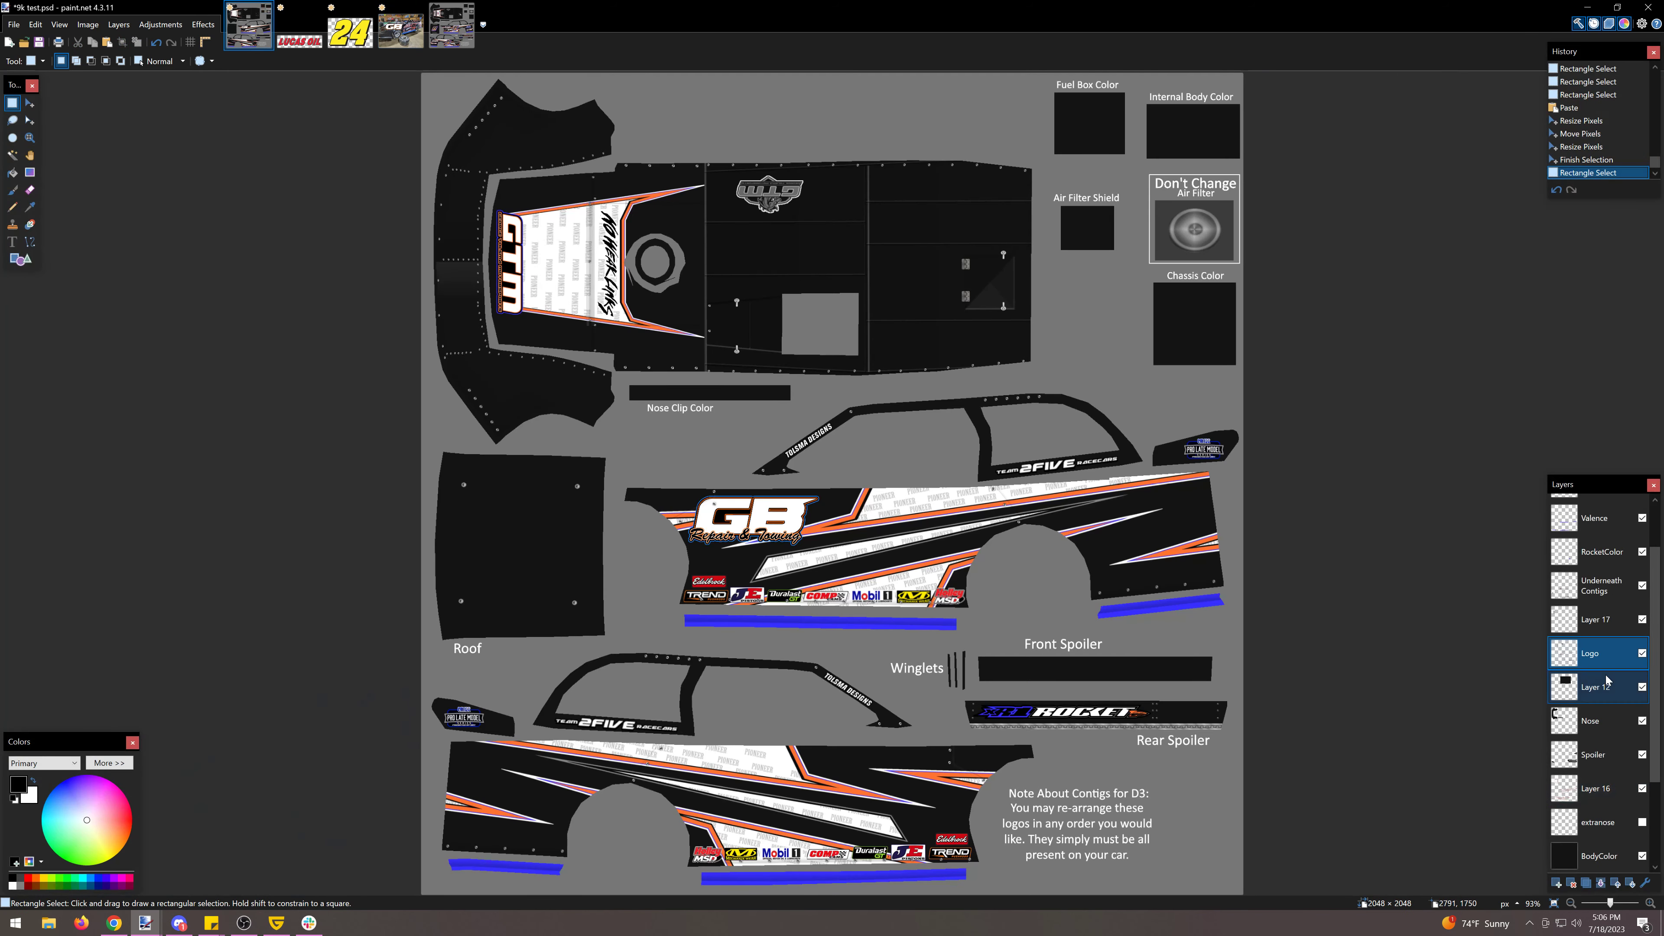
click(12, 242)
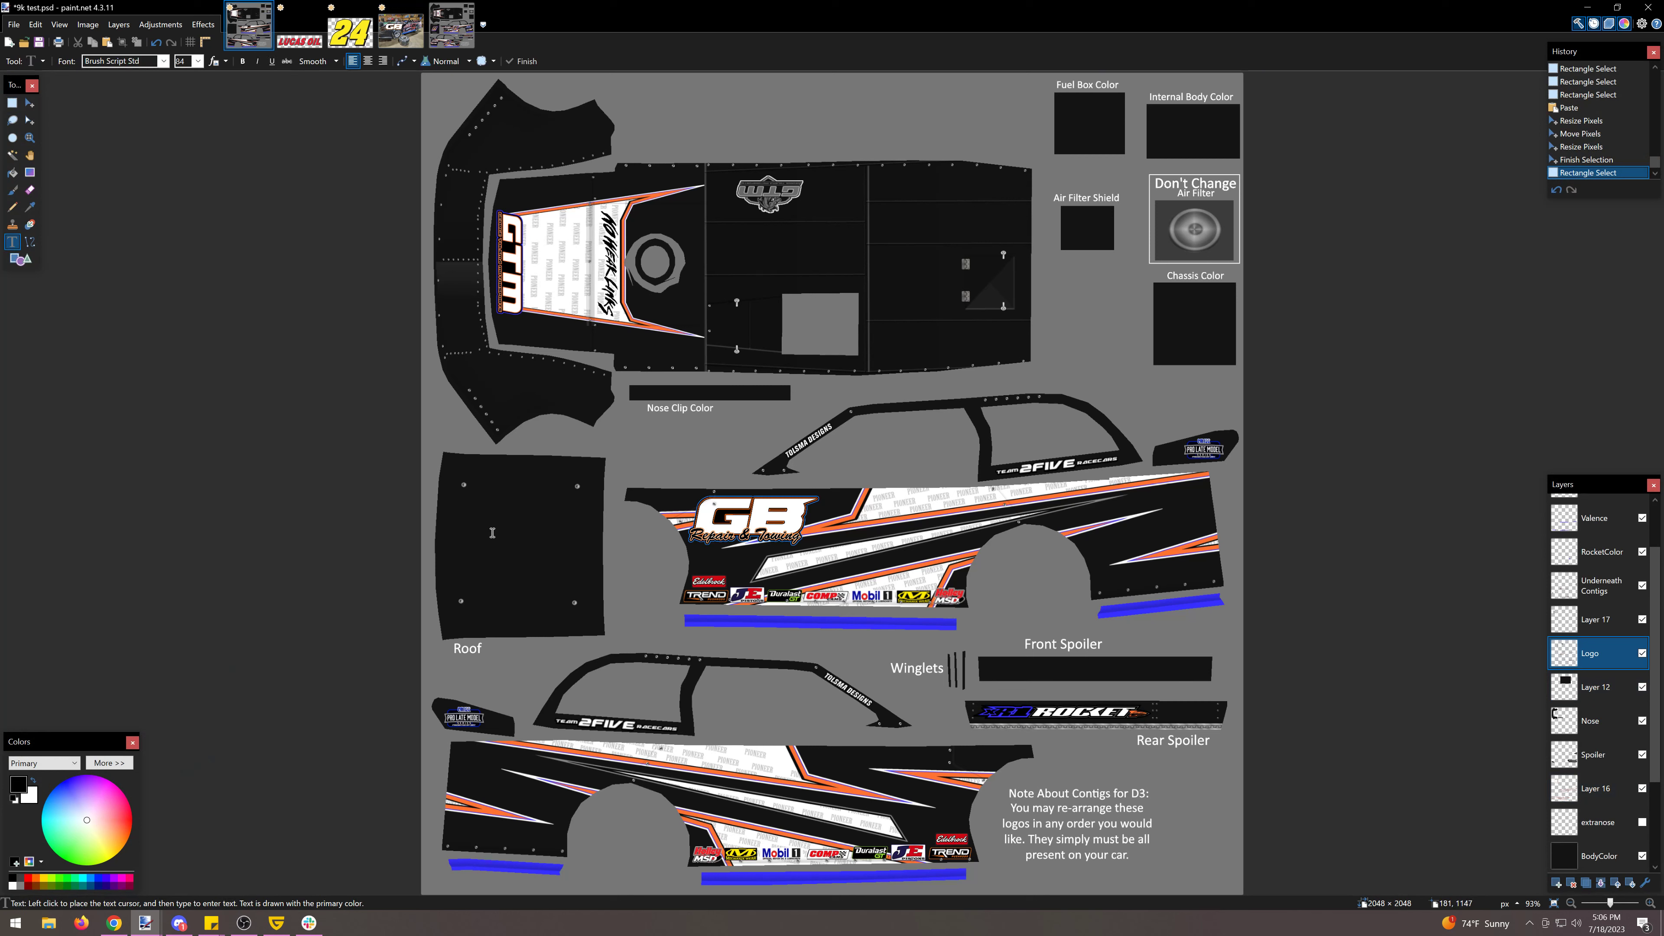
click(502, 590)
text(g)
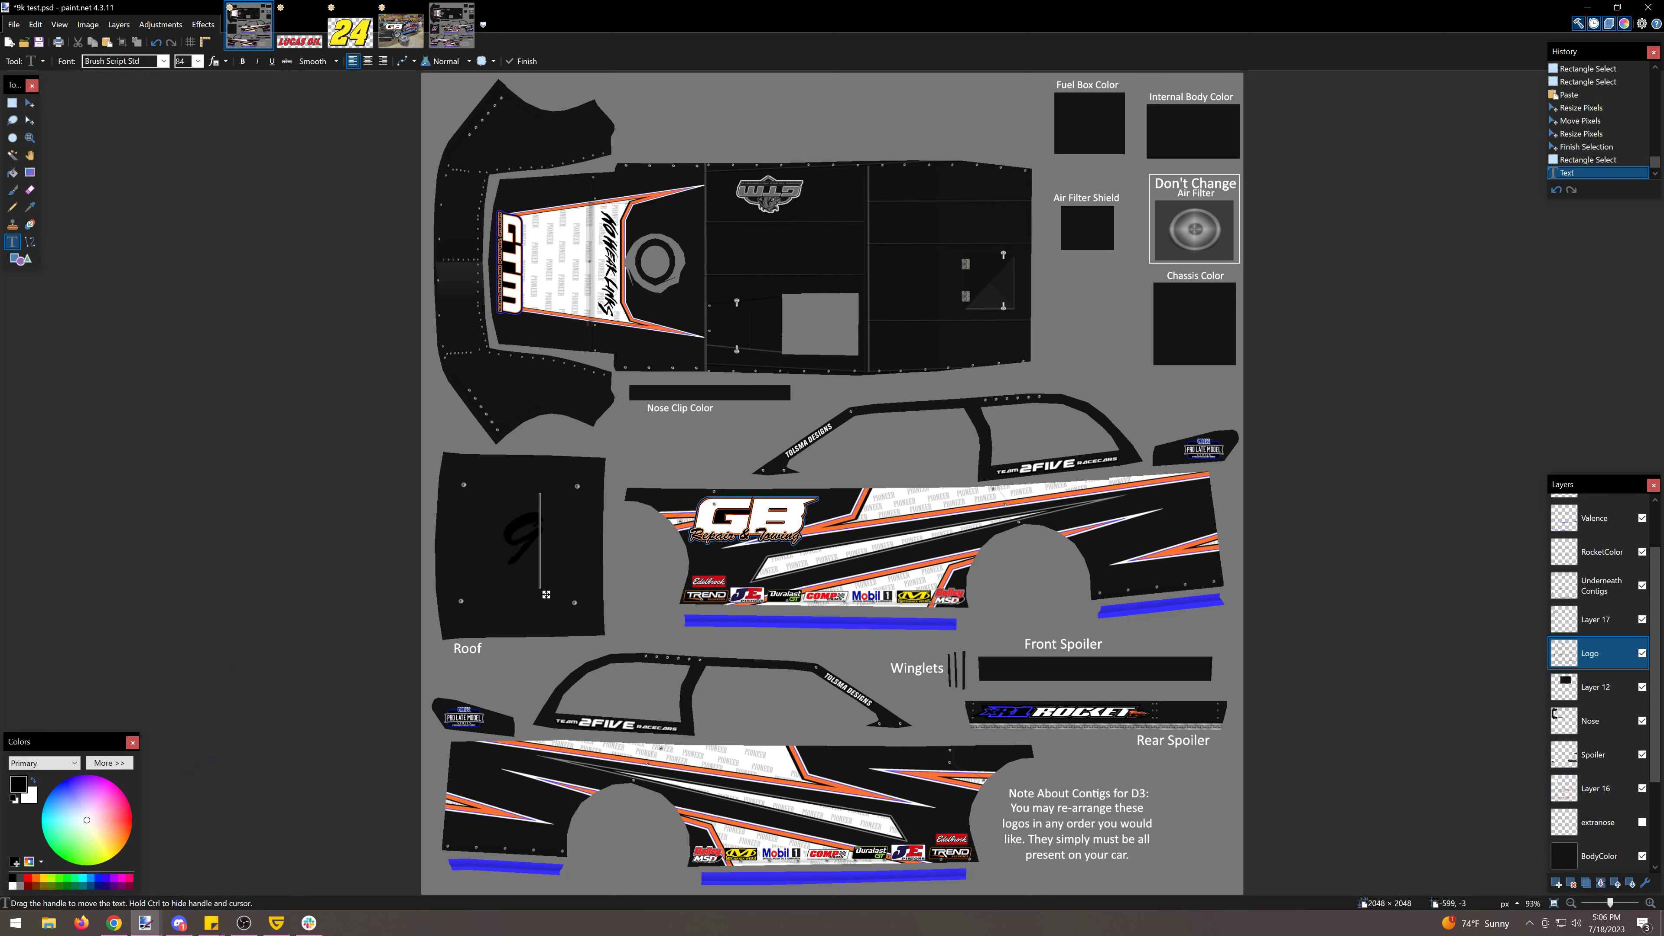
Step: Try the fonts from CollegiateBlackFLF onward on the roof number 9 and set it to Graymalkin
click(163, 61)
click(167, 247)
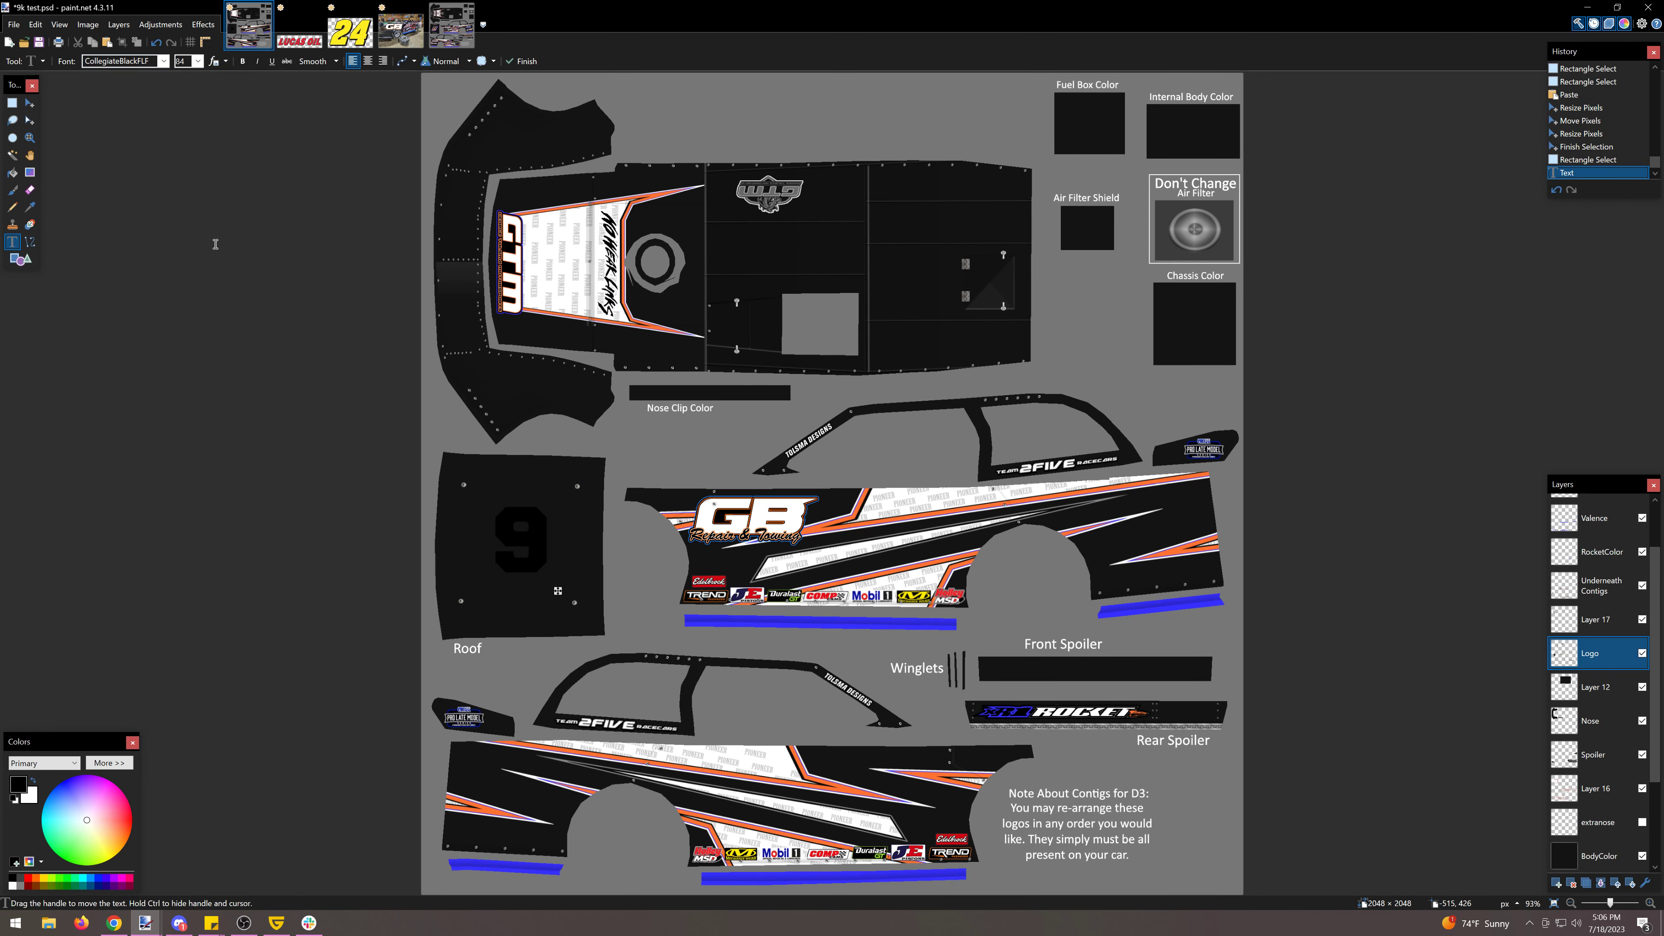
click(164, 61)
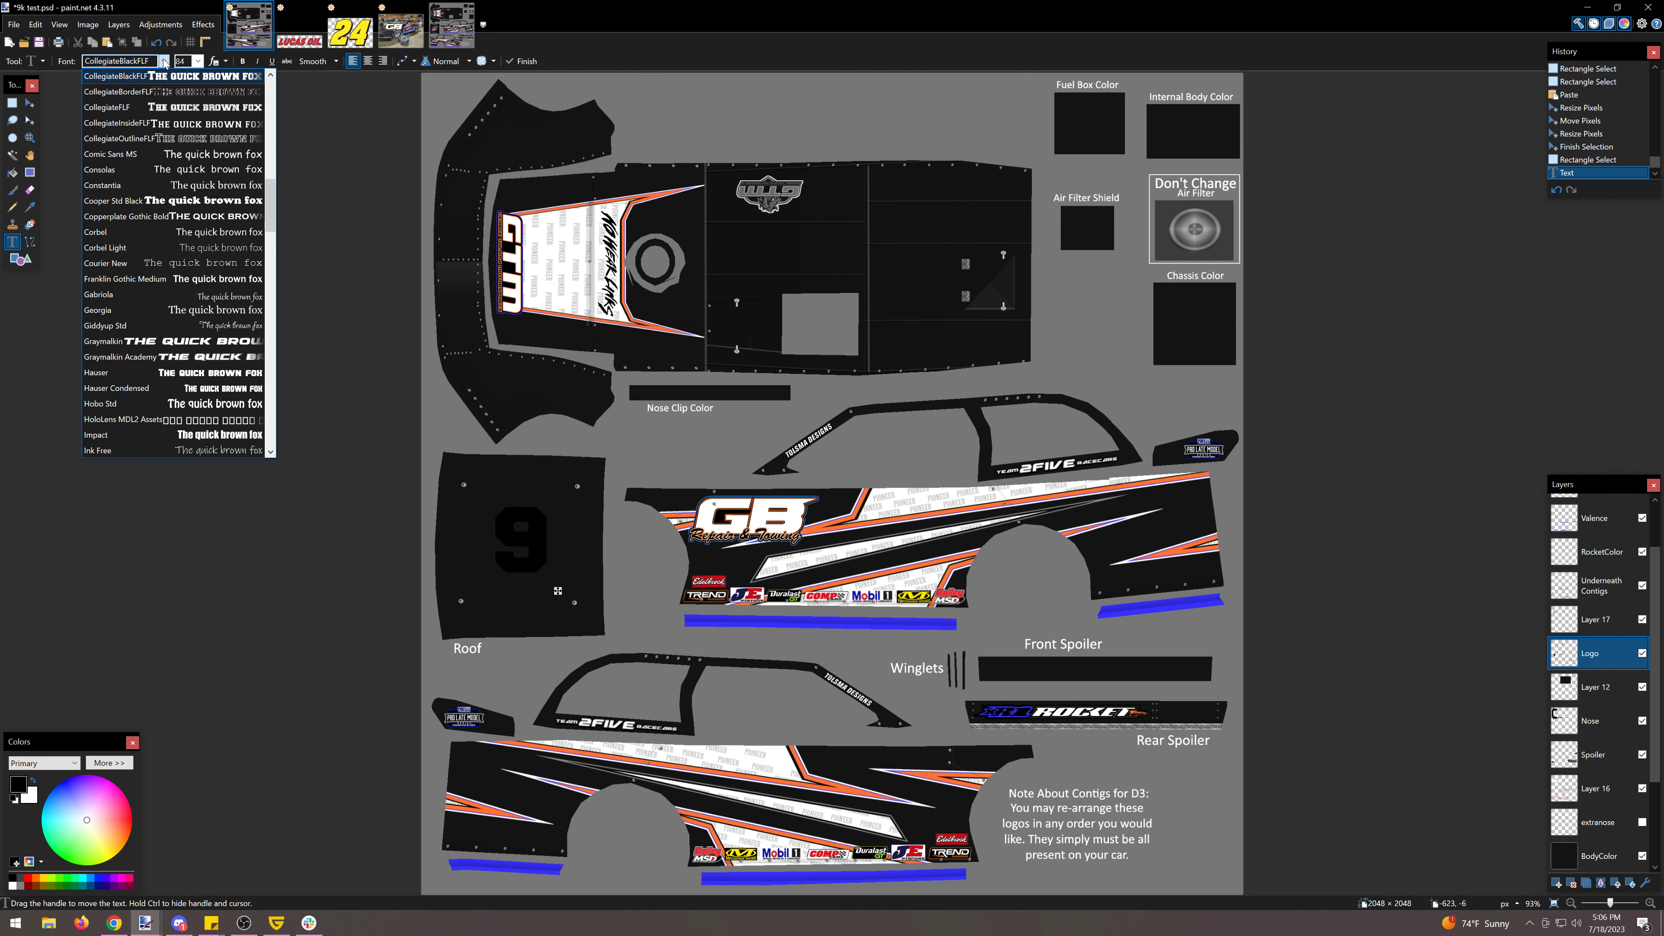
key(Down)
key(Down)
key(Down)
key(Down)
key(Down)
key(Down)
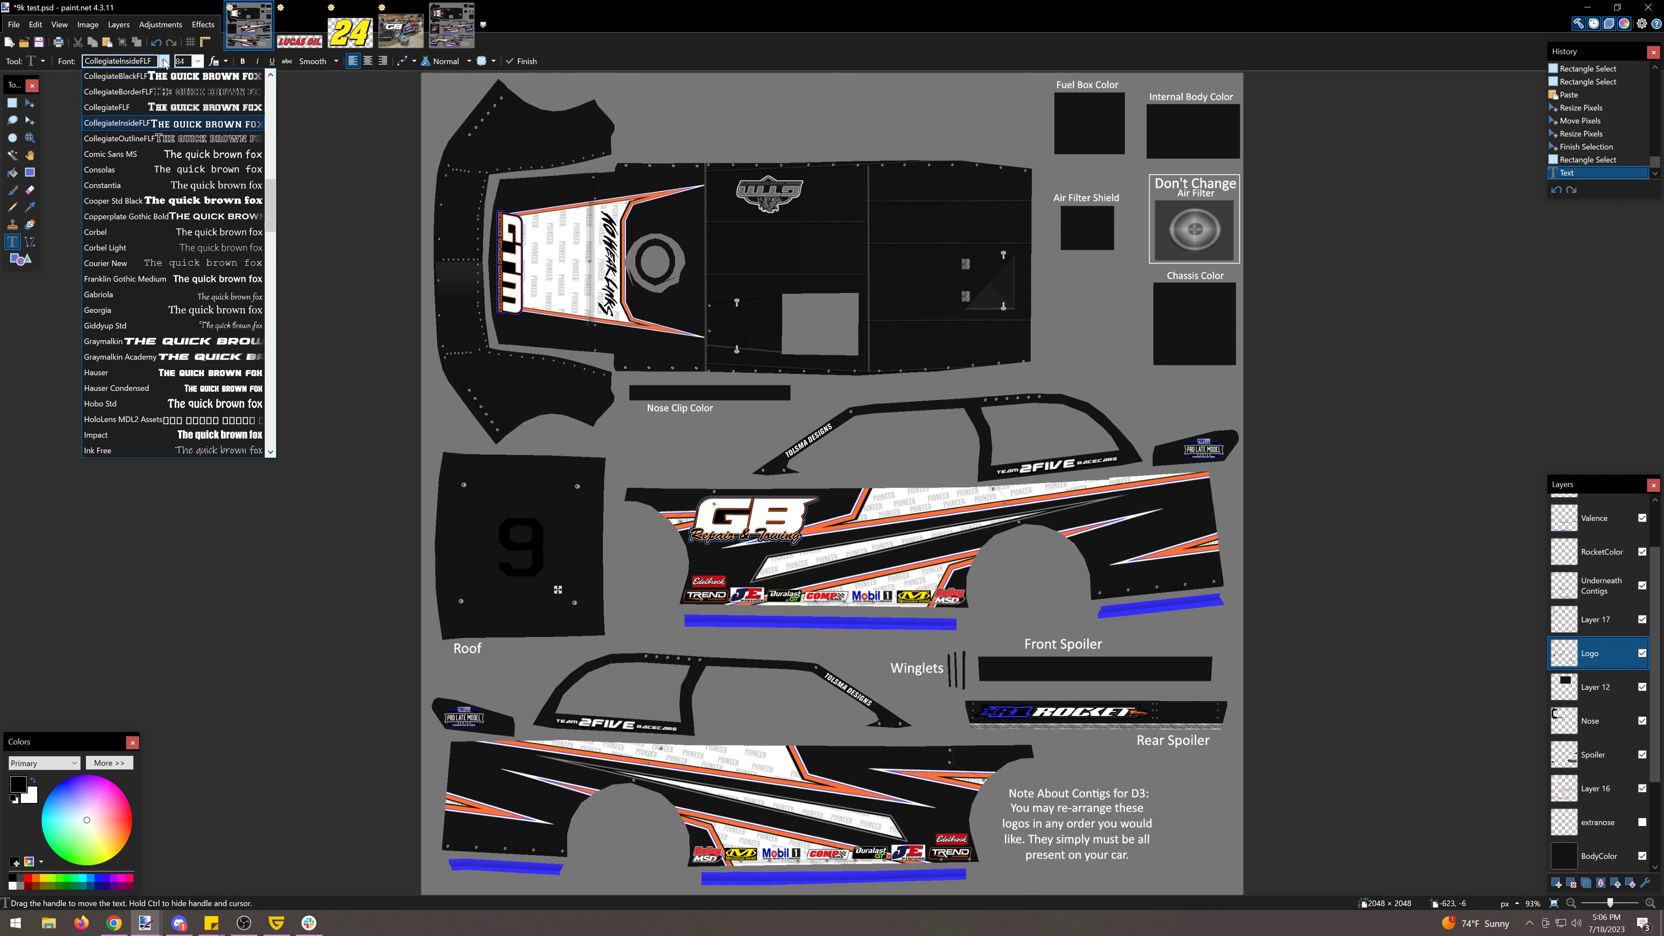
key(Down)
key(Down)
key(Down)
key(Down)
key(Down)
key(Down)
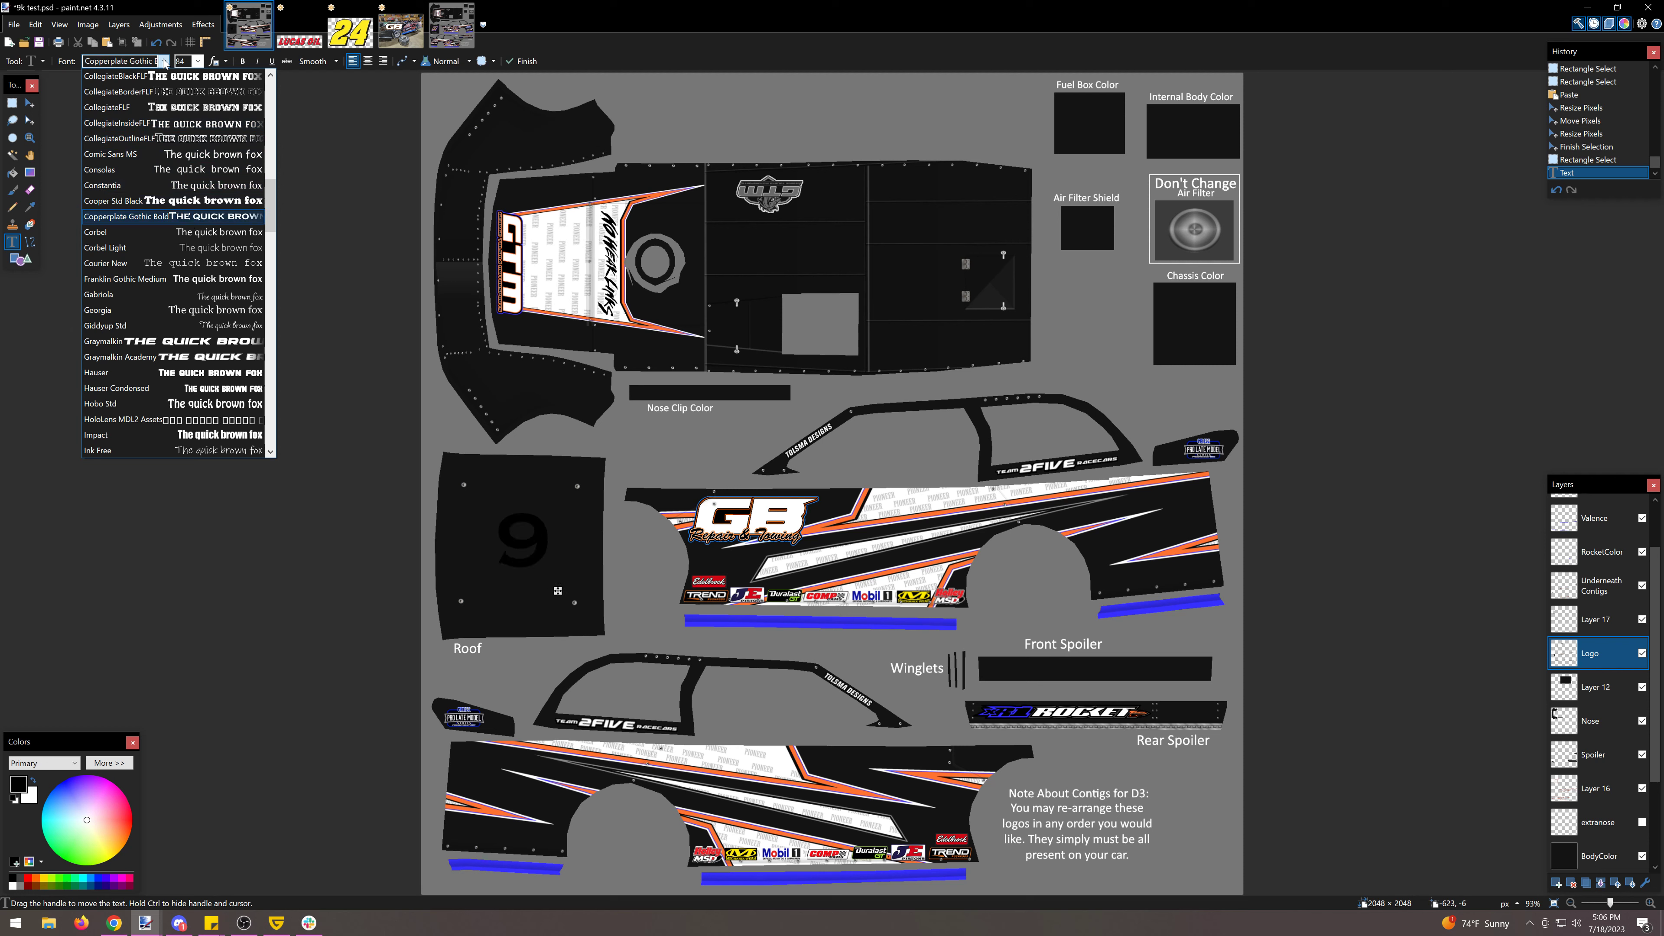
key(Down)
key(Down)
key(Down)
key(Down)
key(Down)
key(Down)
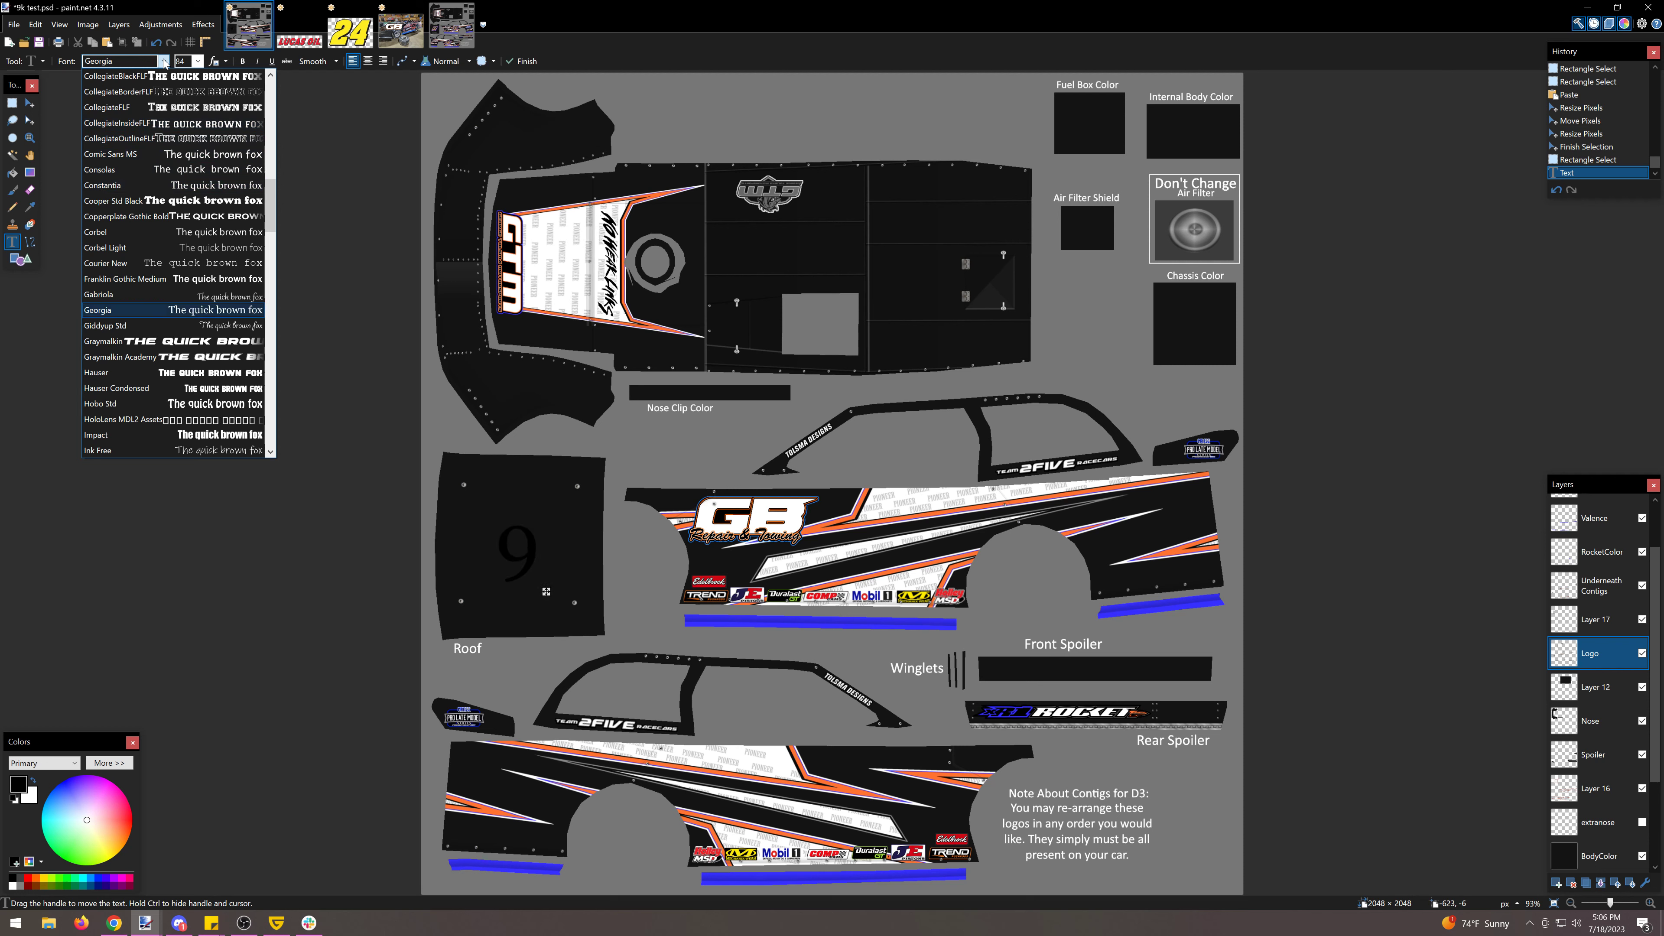
key(Up)
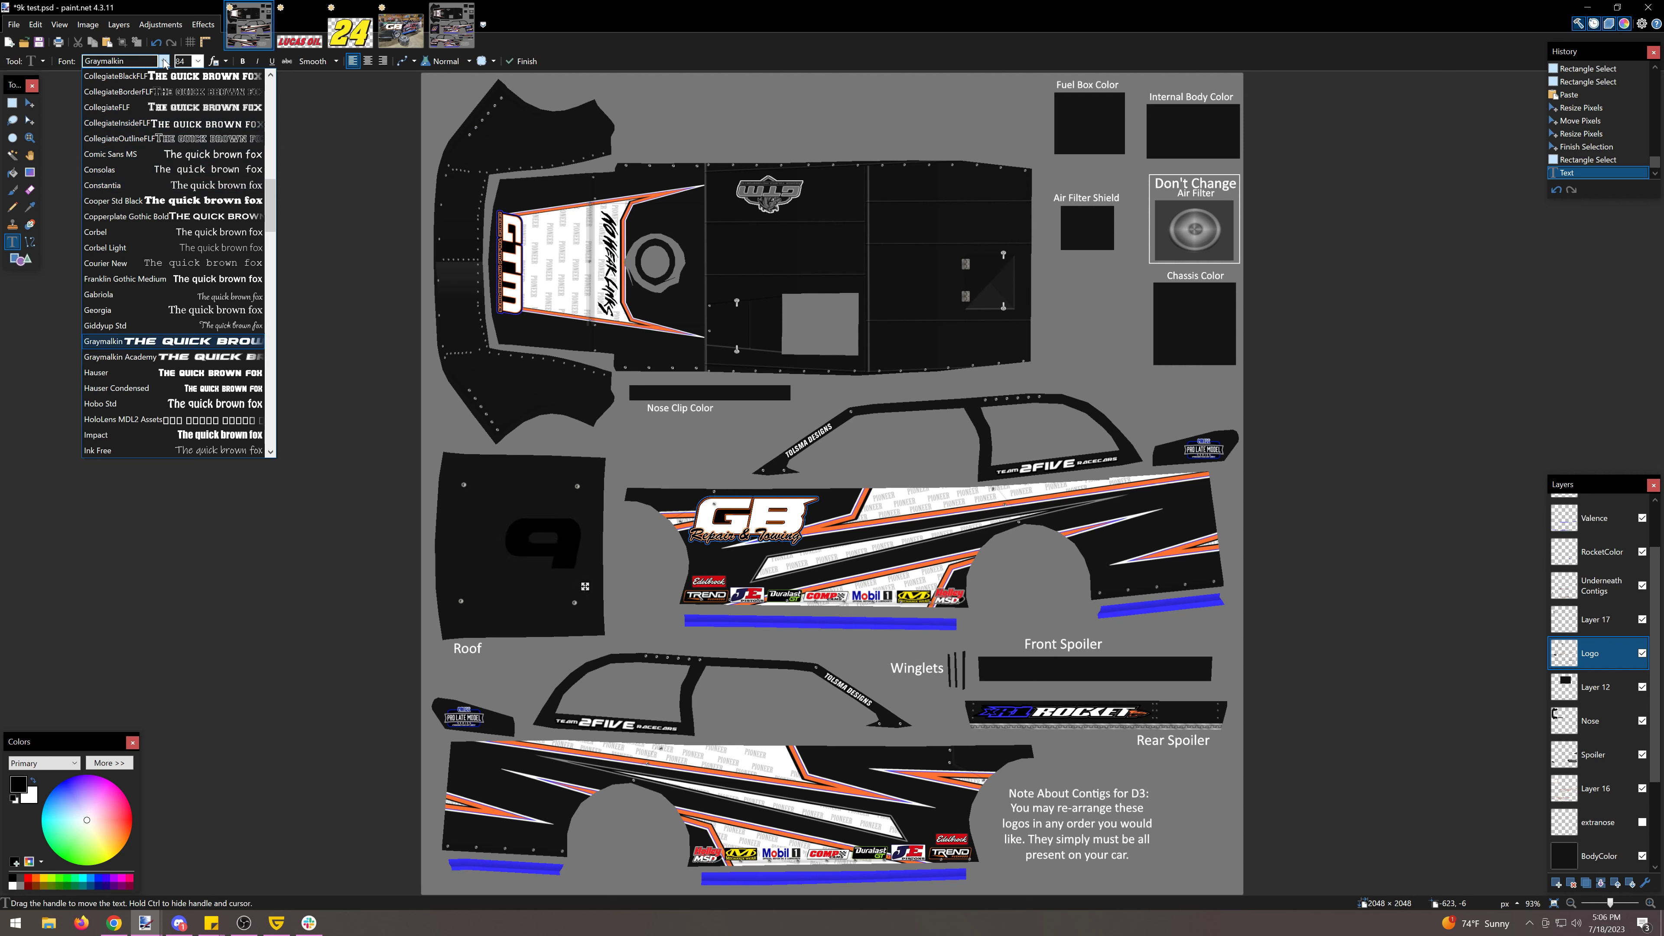
click(224, 345)
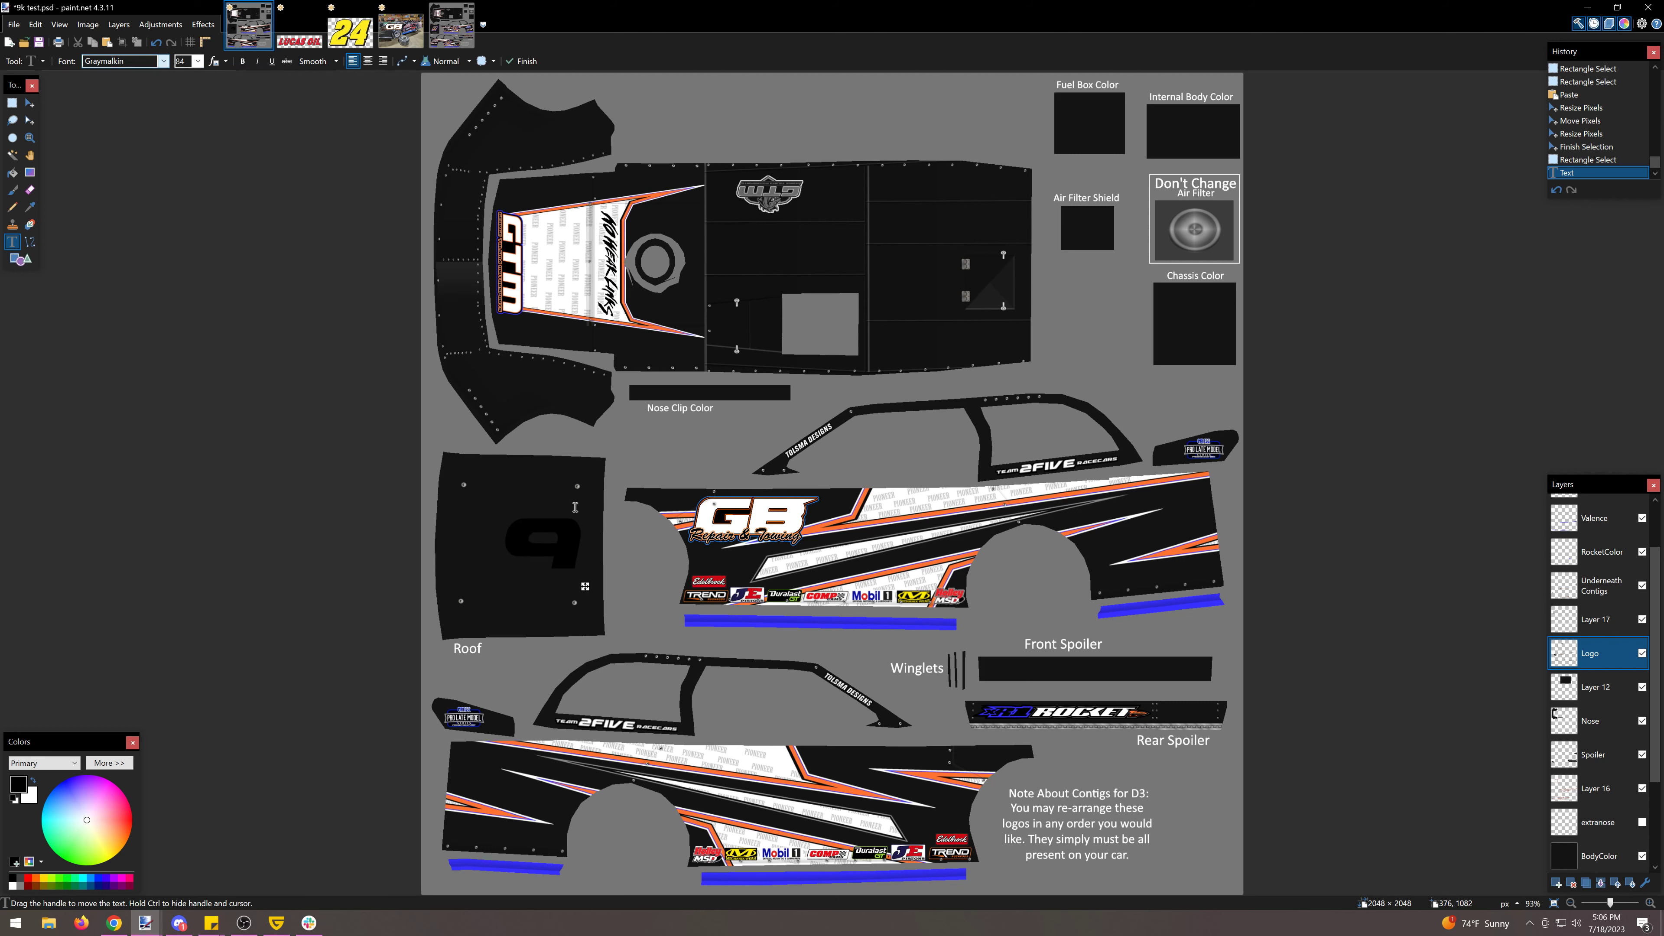
Step: Set the roof number's font size to 144 and move it to the middle of the roof
click(197, 62)
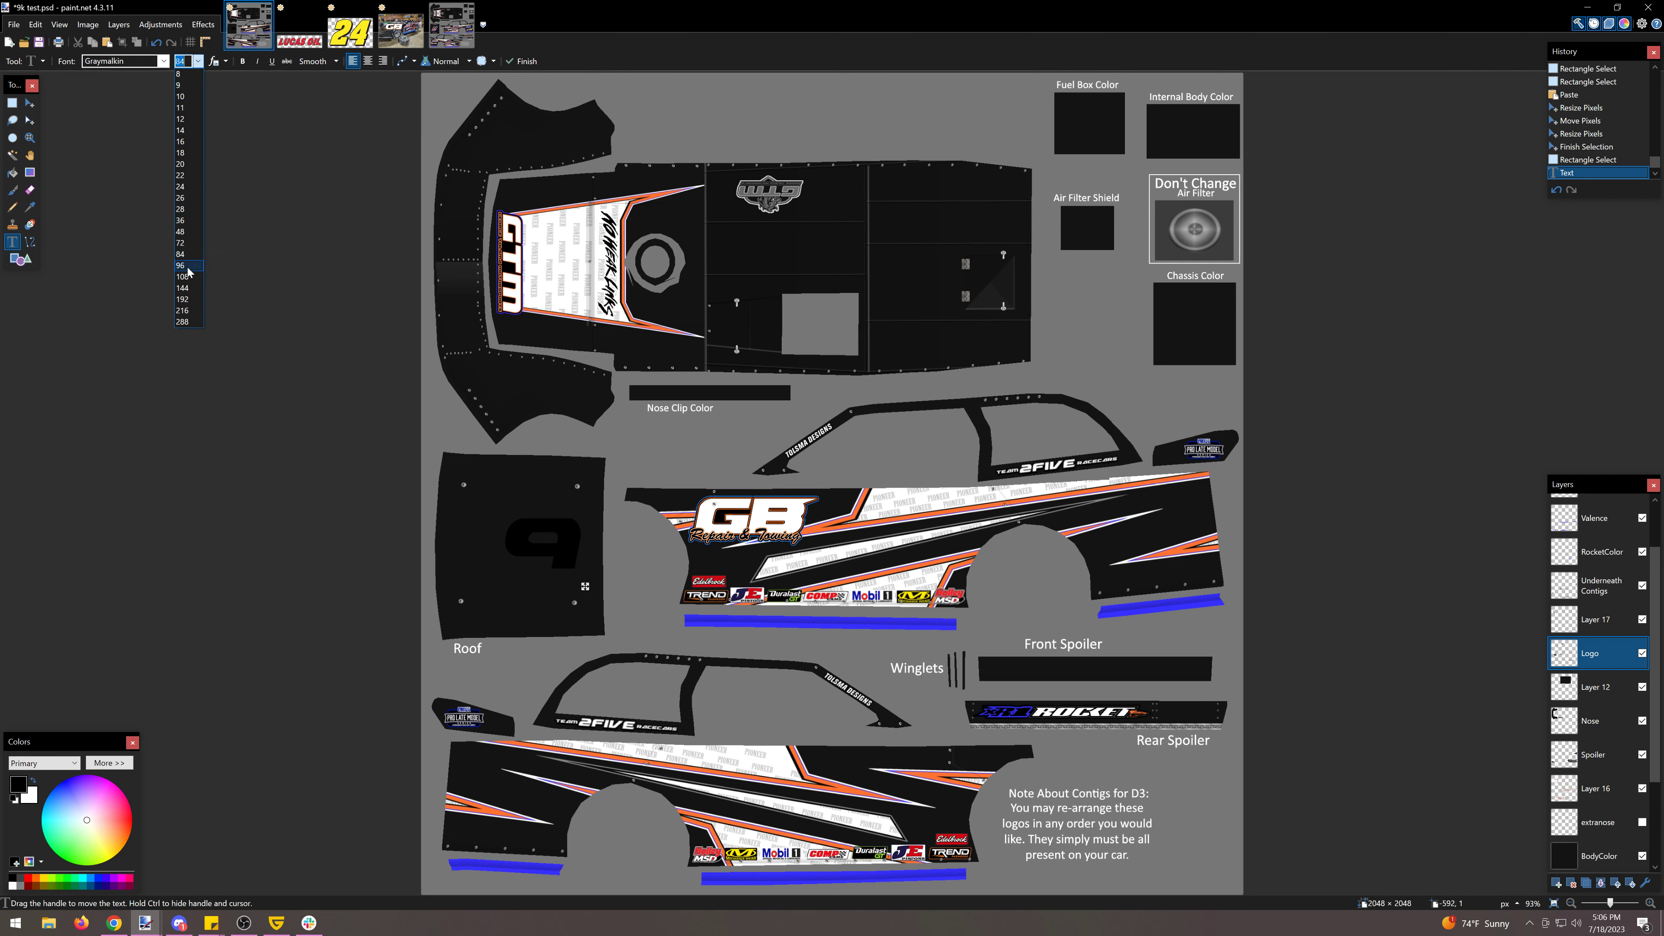
click(187, 280)
click(198, 62)
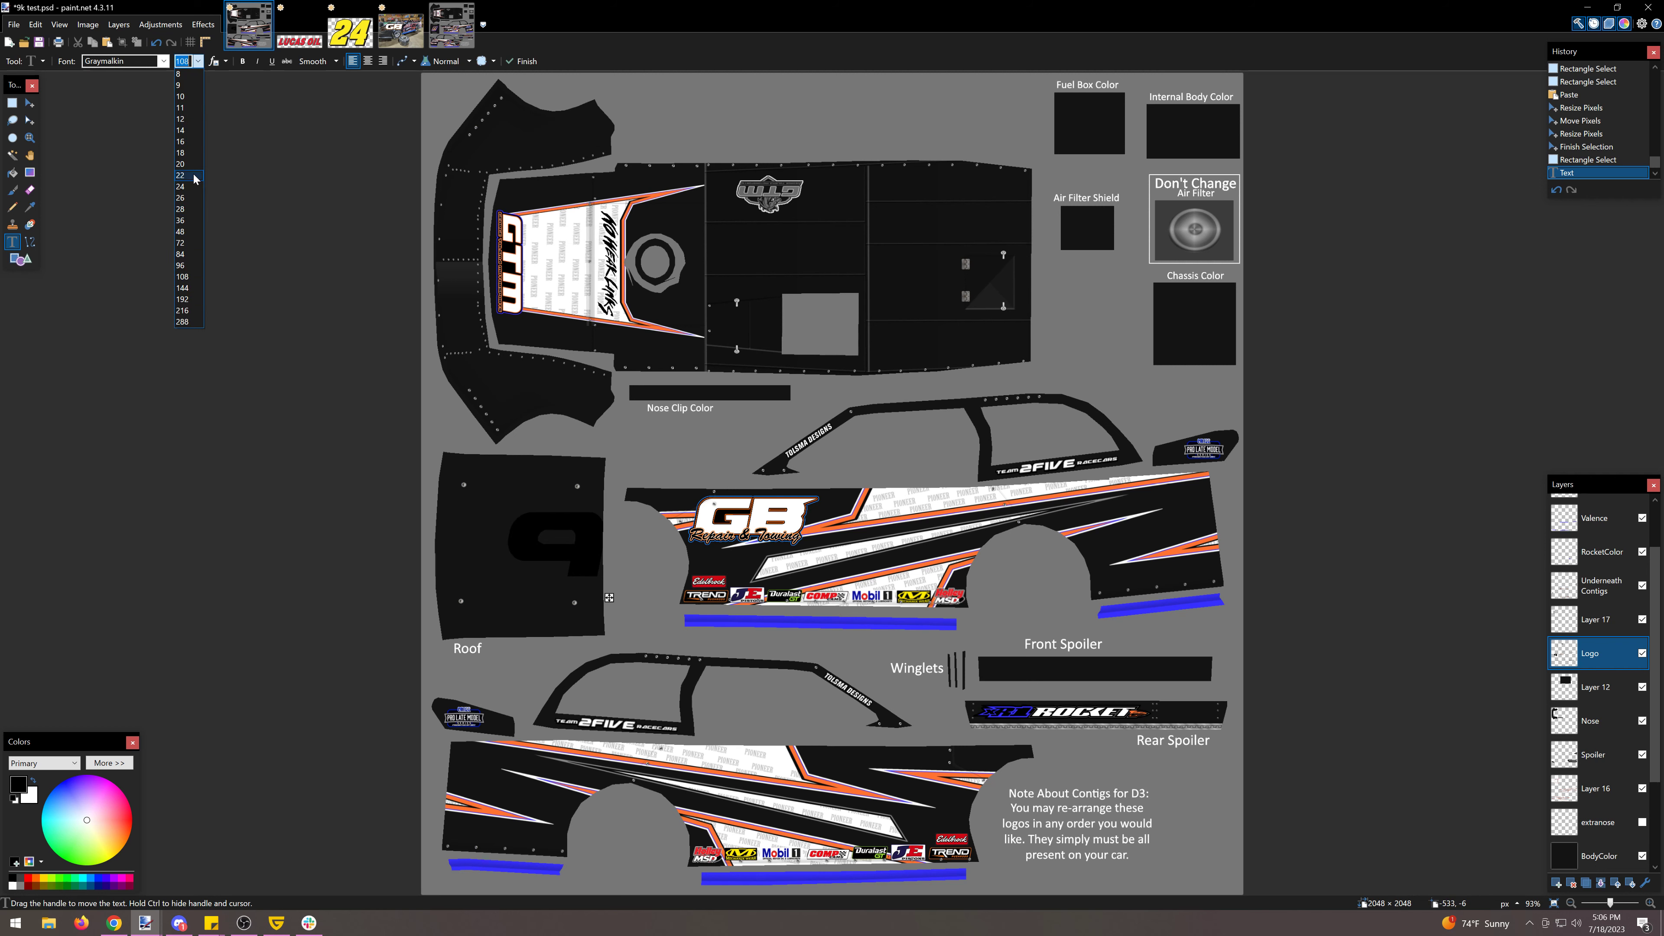
click(184, 287)
drag(644, 614, 585, 614)
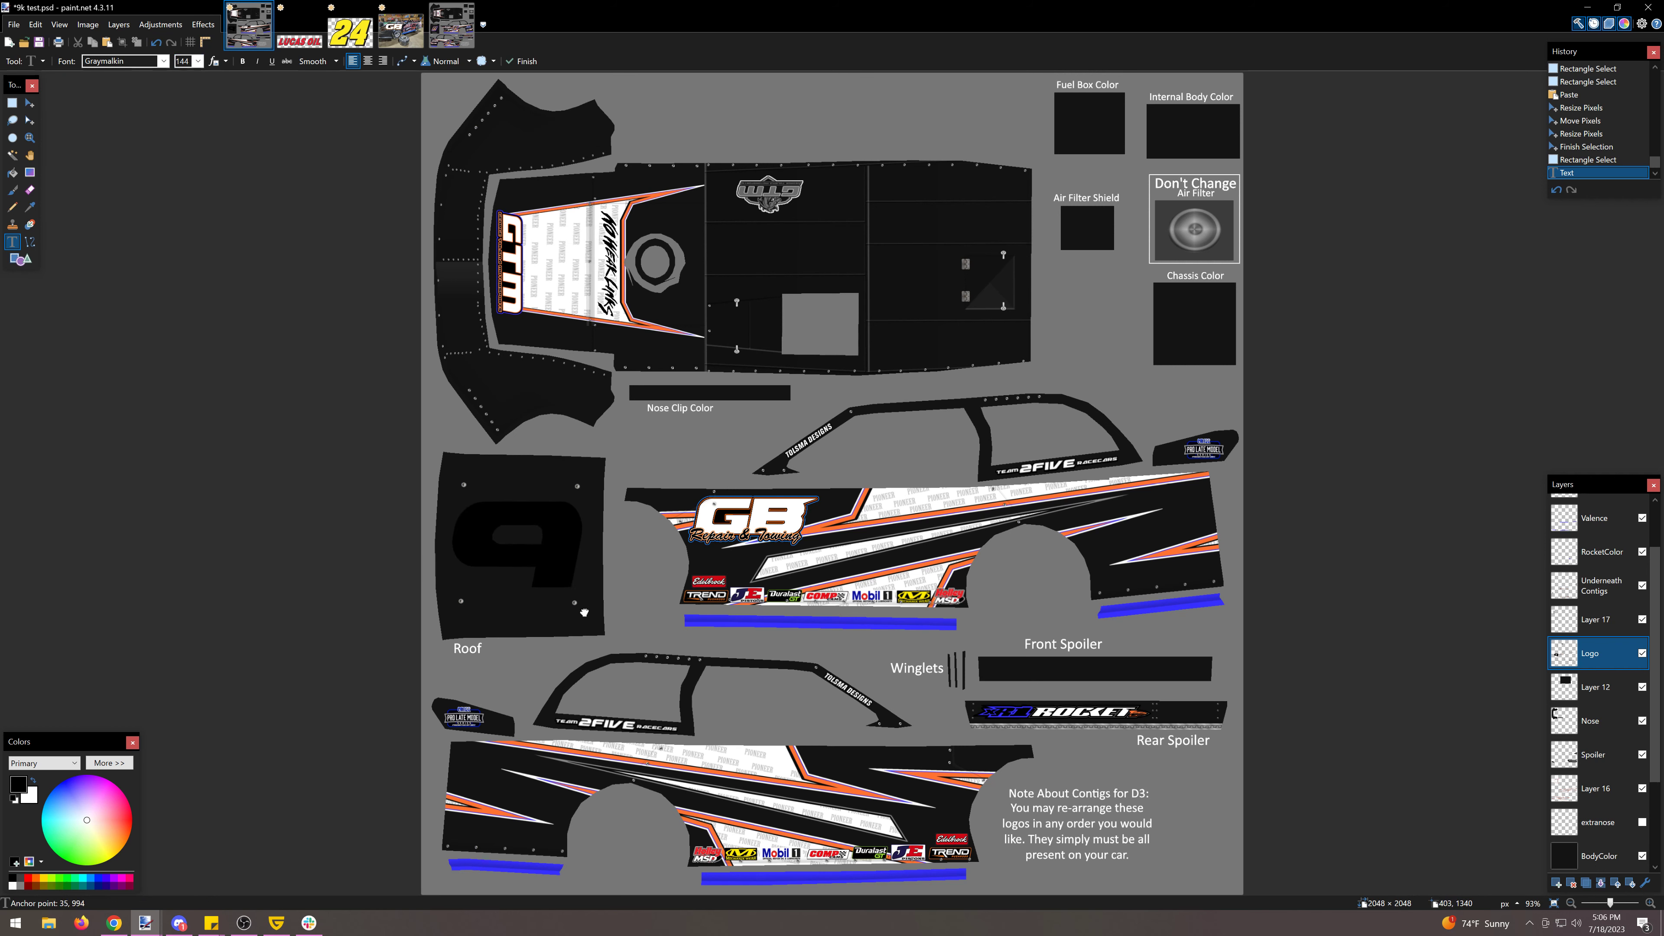
Step: Make the roof number 9 white, finish the text and return to the Text tool
click(12, 886)
click(12, 103)
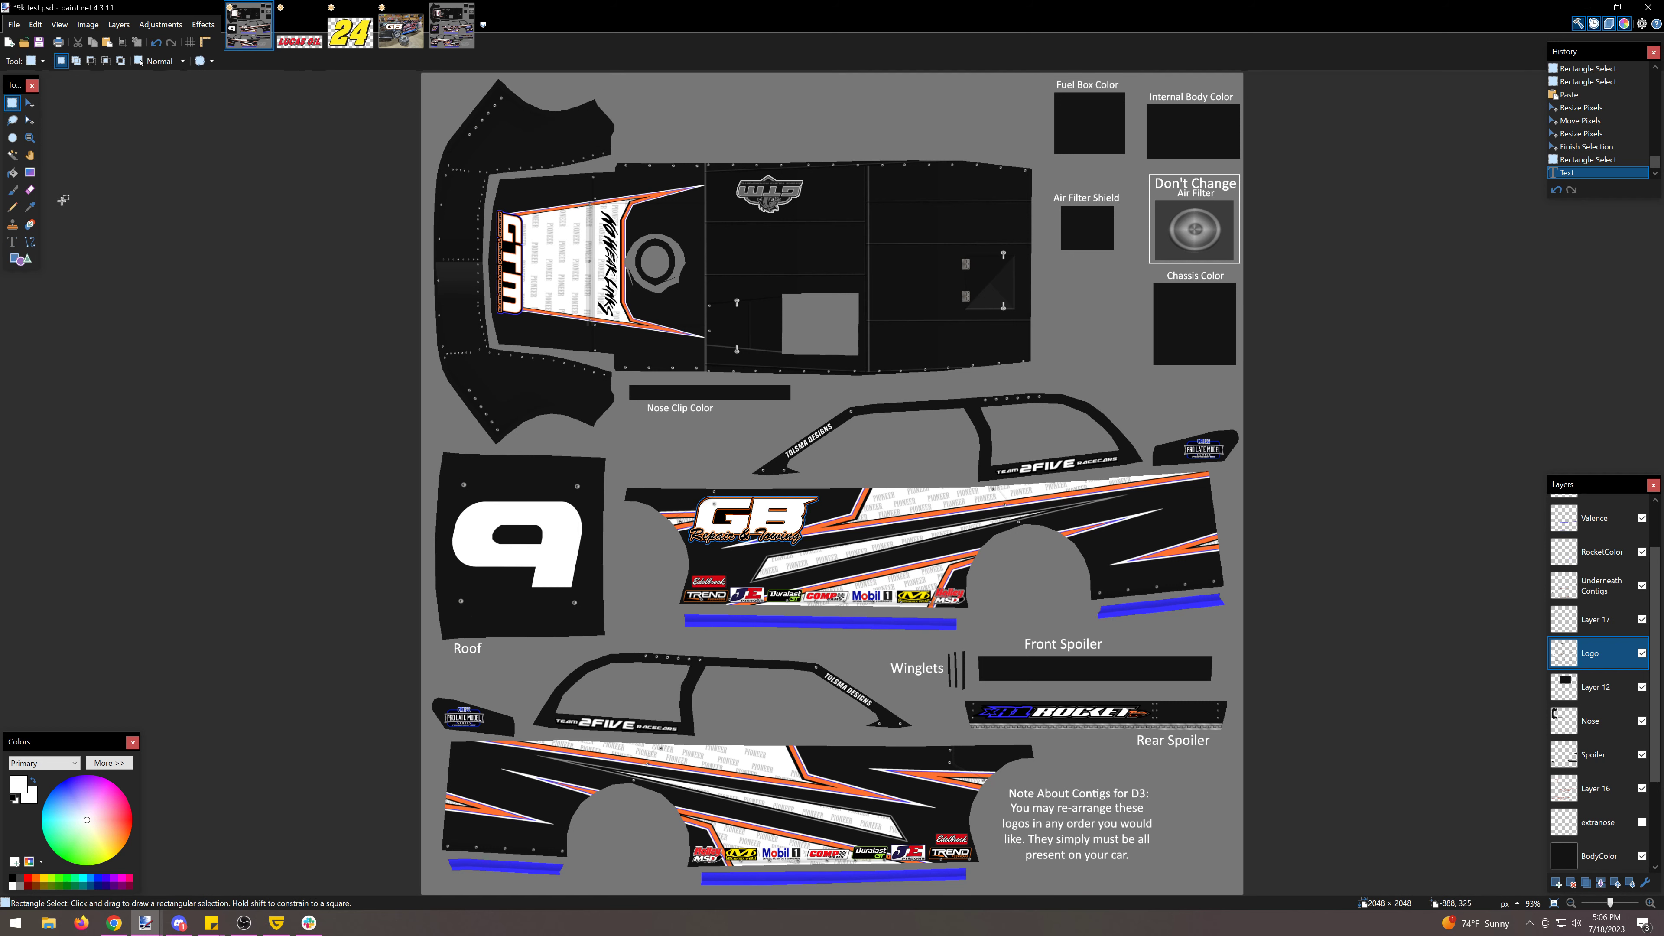
click(12, 243)
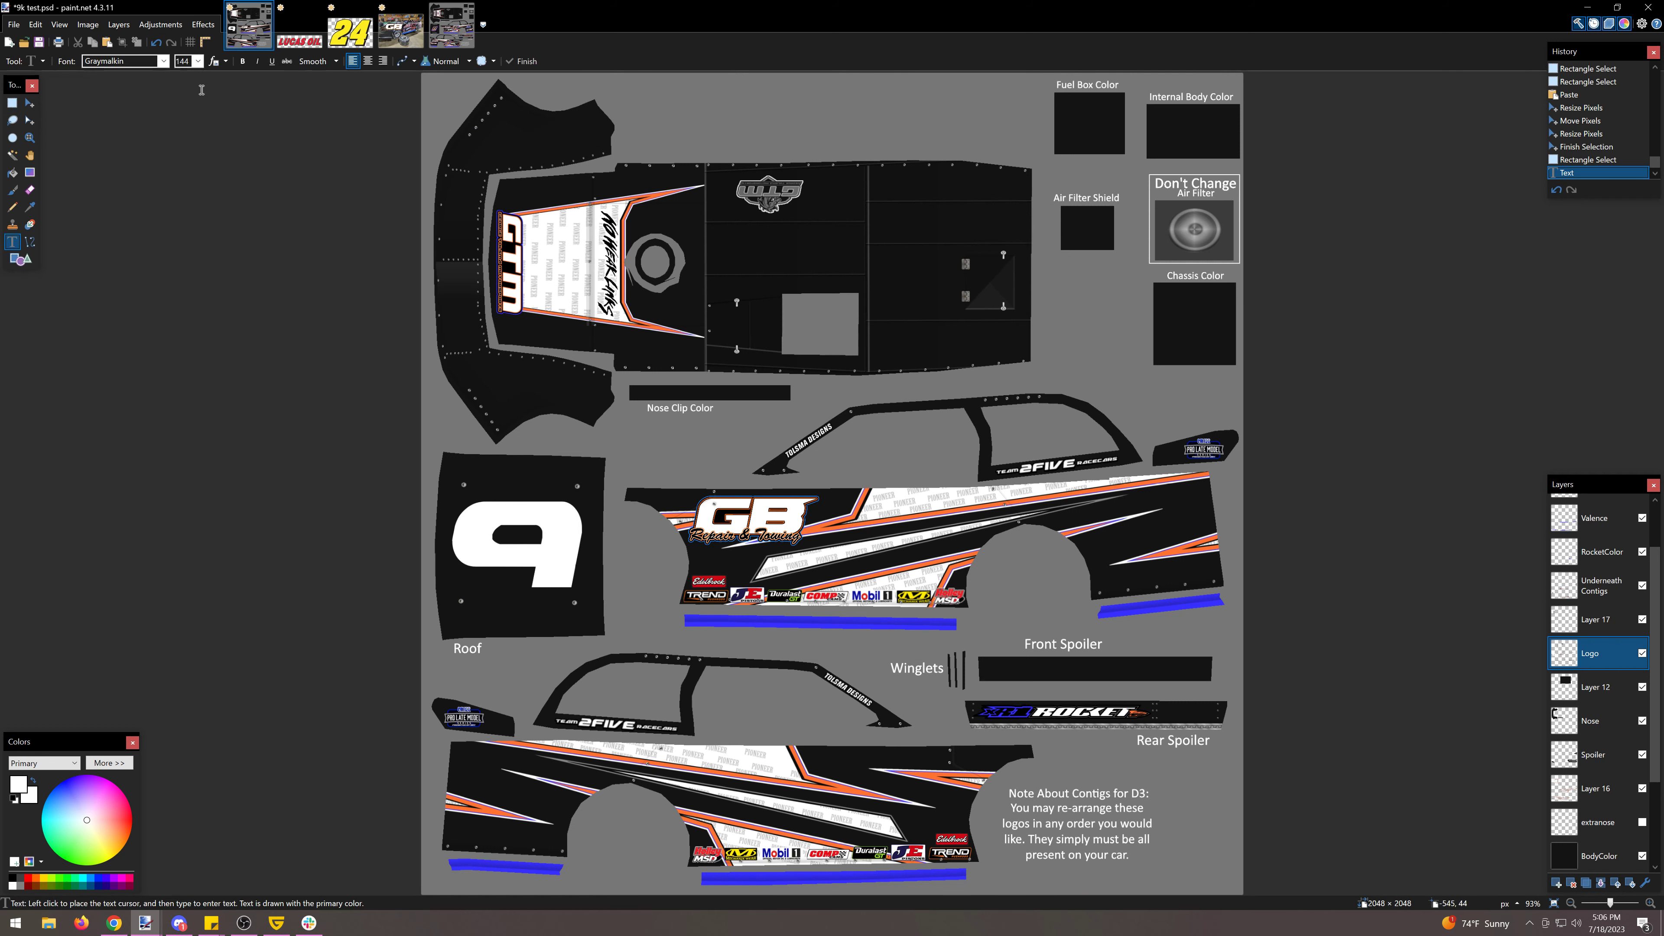